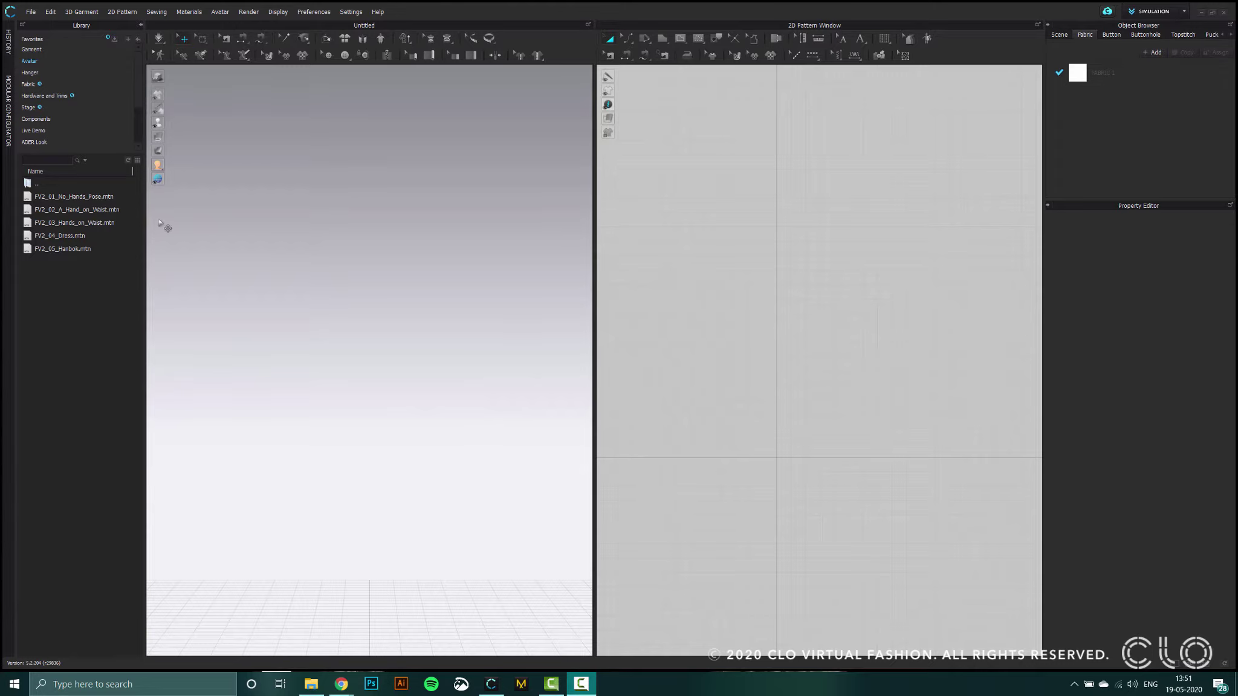
# Open the "Starting File" project from the Animation Tutorial Testing folder
pyautogui.click(30, 13)
pyautogui.moveTo(36, 37)
pyautogui.click(125, 41)
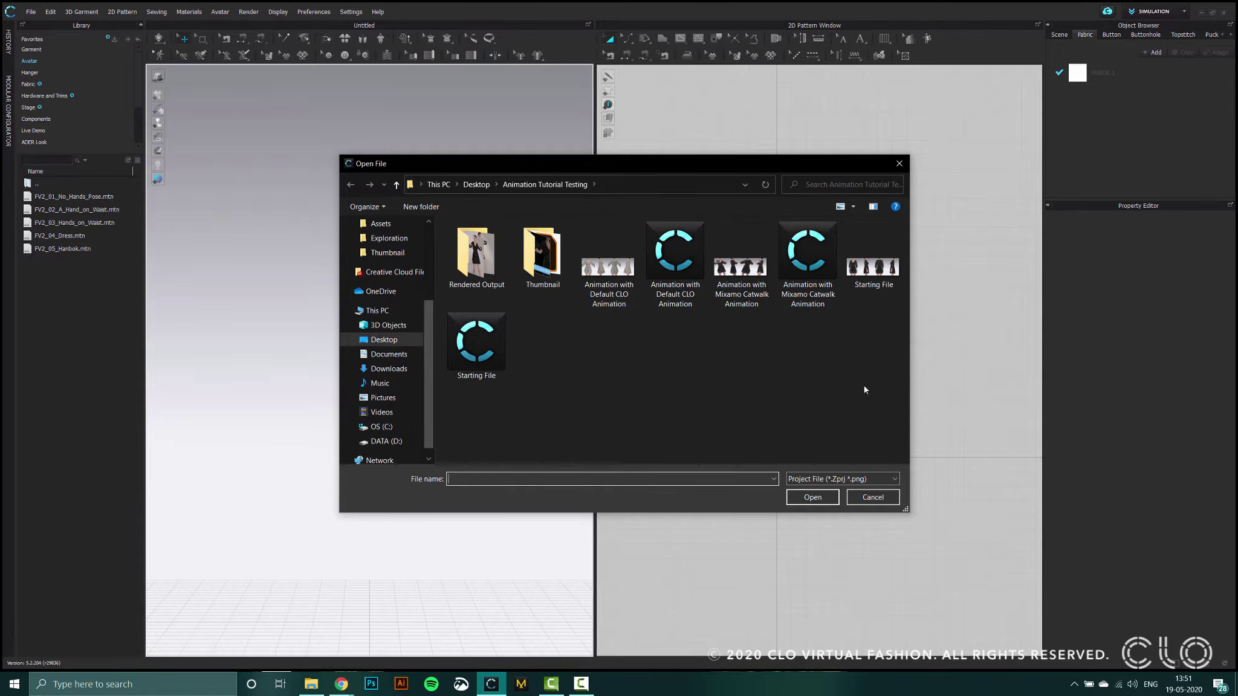
pyautogui.click(476, 342)
pyautogui.click(808, 499)
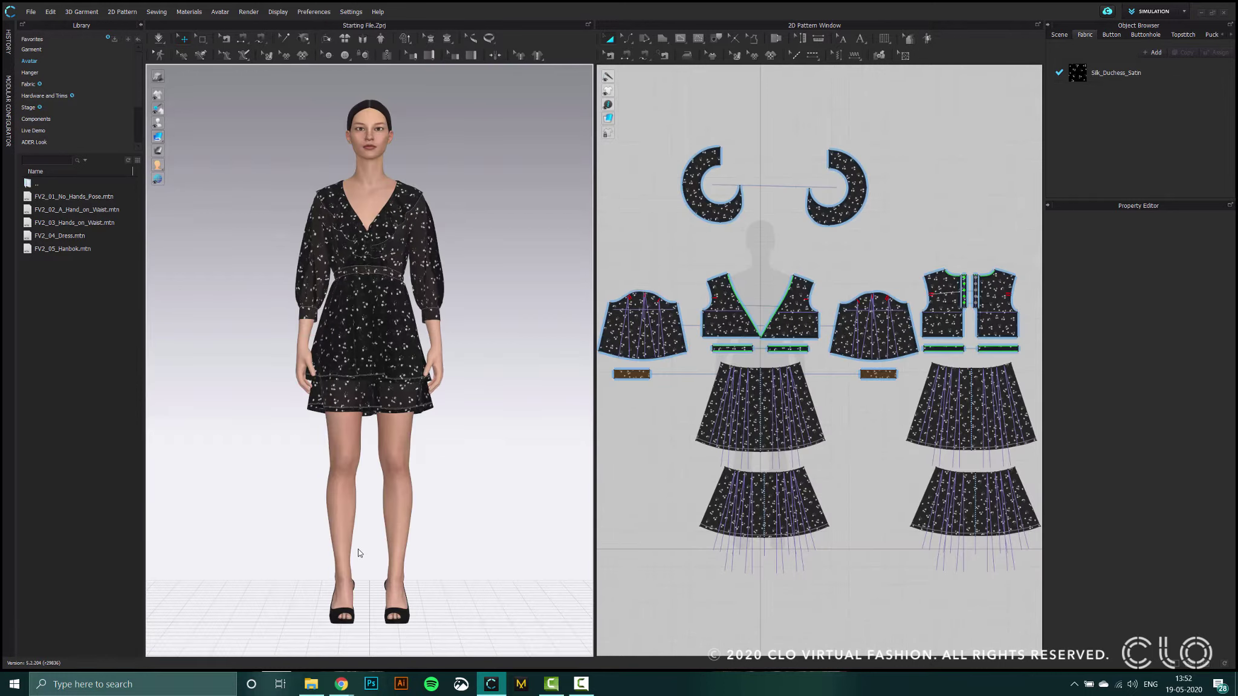
pyautogui.moveTo(260, 404); pyautogui.dragTo(584, 404, button='right')
pyautogui.press('2')
pyautogui.scroll(5, 440, 404)
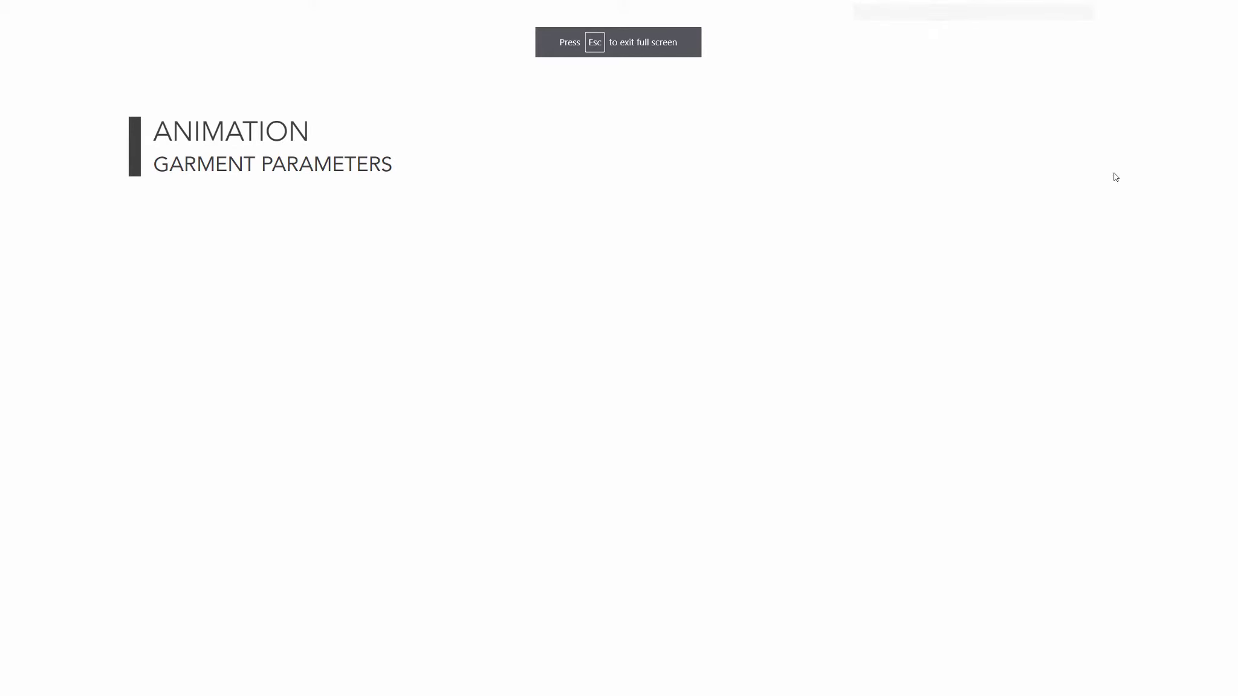
pyautogui.click(1131, 210)
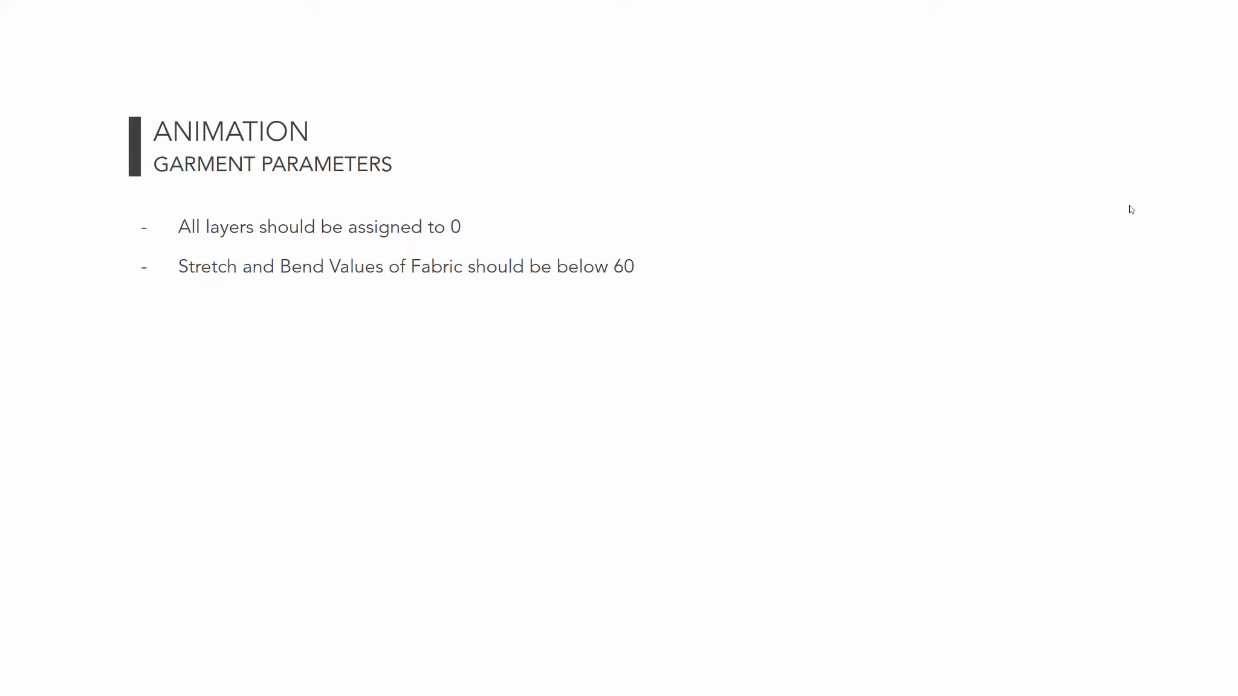
pyautogui.click(1130, 209)
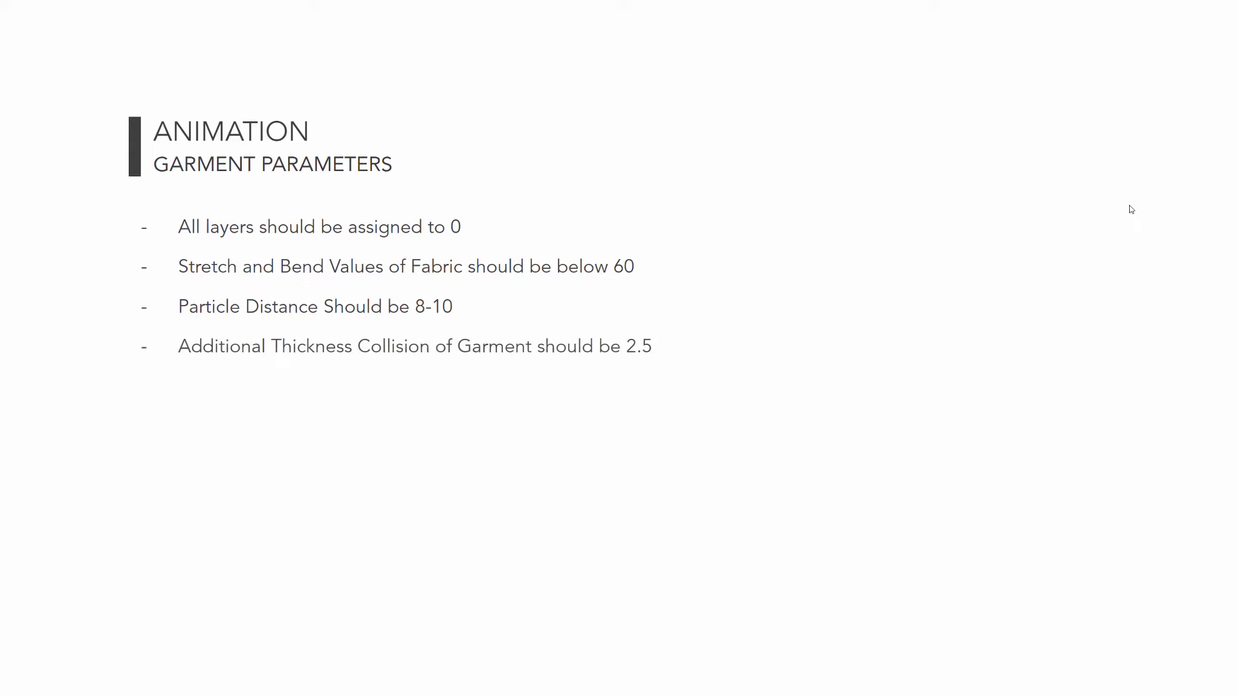
pyautogui.click(1131, 209)
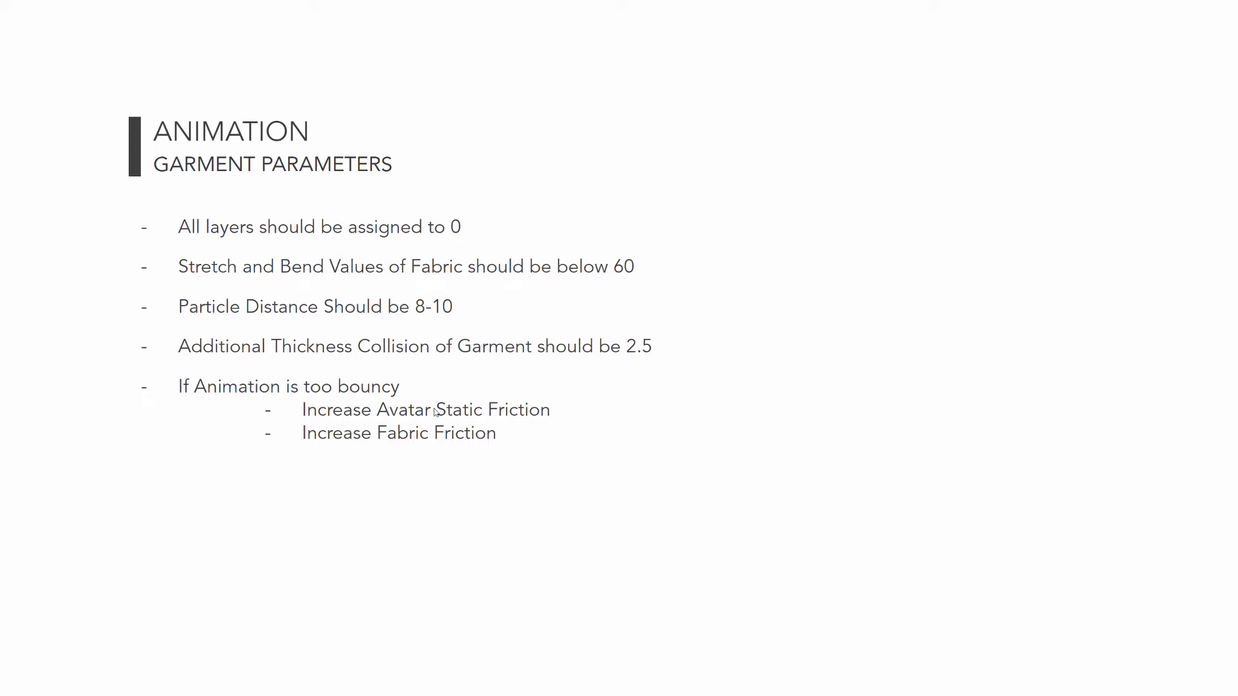
pyautogui.click(624, 463)
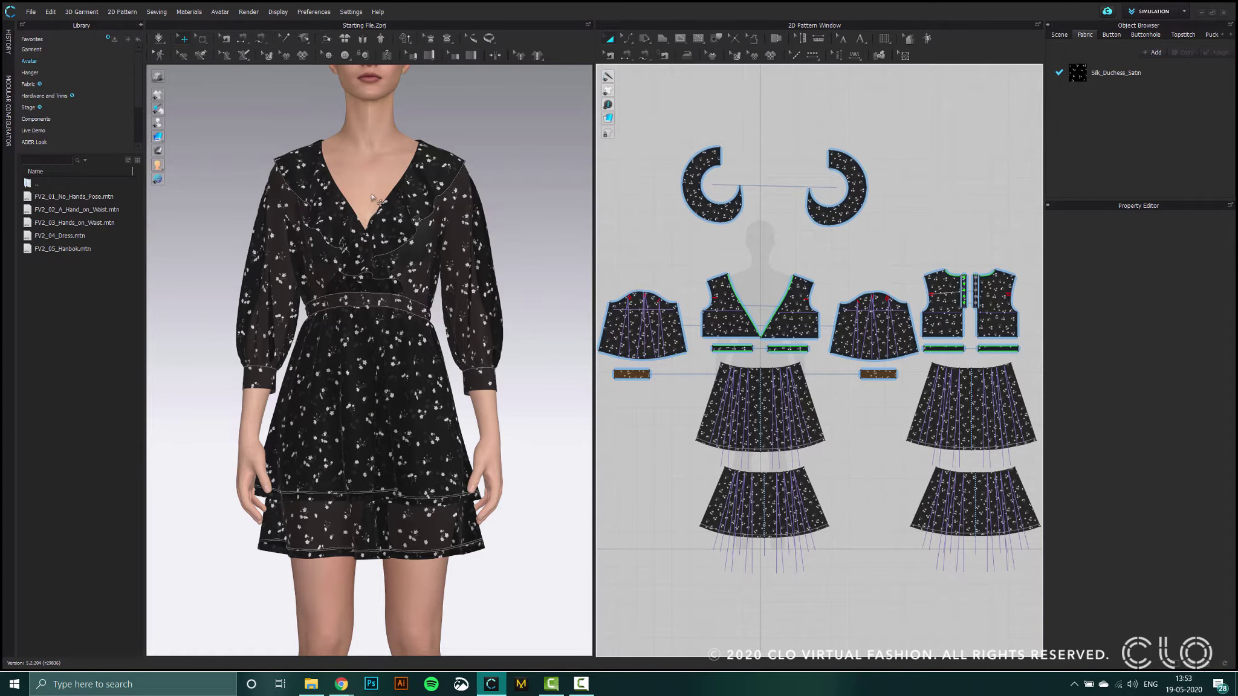
# Examine the layer, particle distance and collision thickness settings of all the dress patterns
pyautogui.scroll(-4, 689, 269)
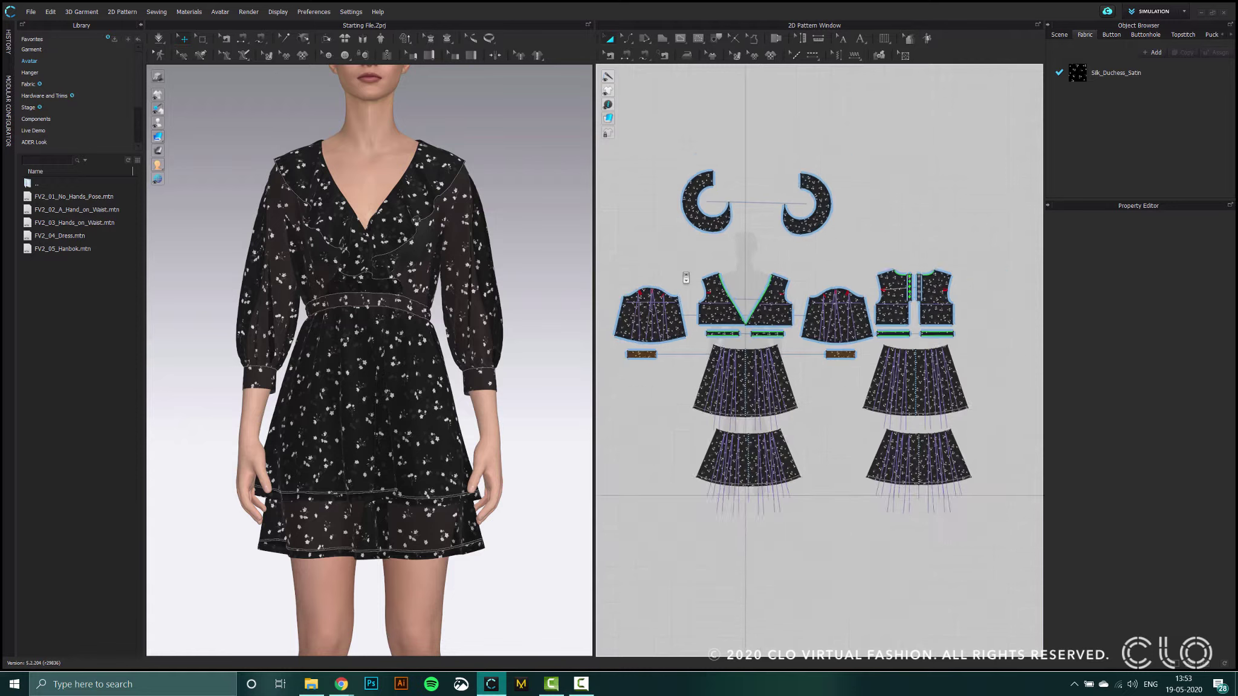
pyautogui.scroll(-2, 644, 266)
pyautogui.moveTo(643, 195); pyautogui.dragTo(1013, 505)
pyautogui.scroll(1, 864, 450)
pyautogui.scroll(1, 871, 457)
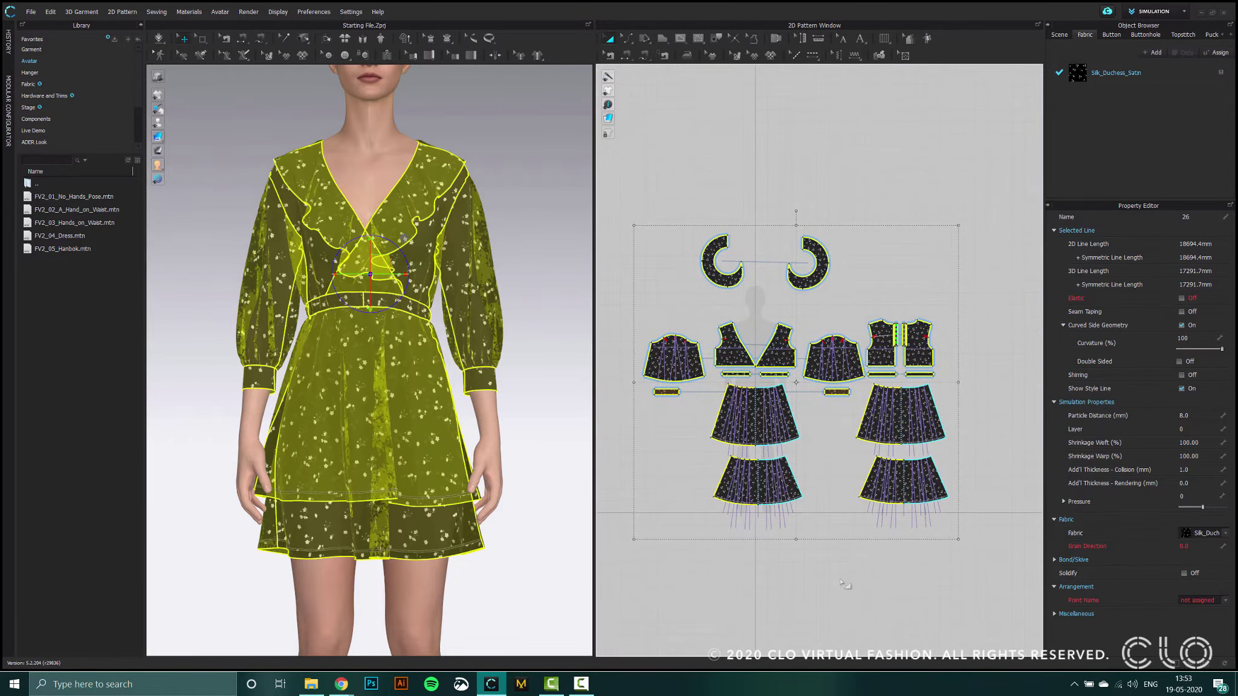
pyautogui.click(620, 165)
pyautogui.moveTo(627, 200); pyautogui.dragTo(1022, 573)
pyautogui.click(812, 551)
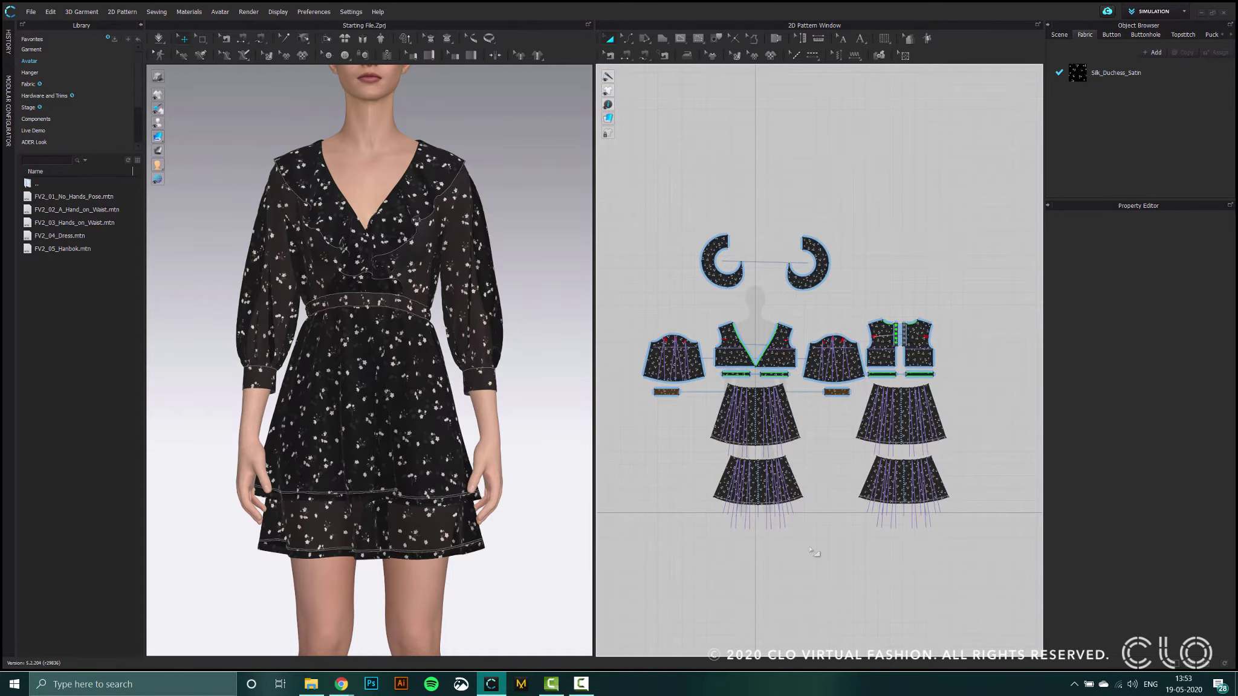
# Set the particle distance of the front and back upper skirt patterns to 10 mm
pyautogui.click(756, 414)
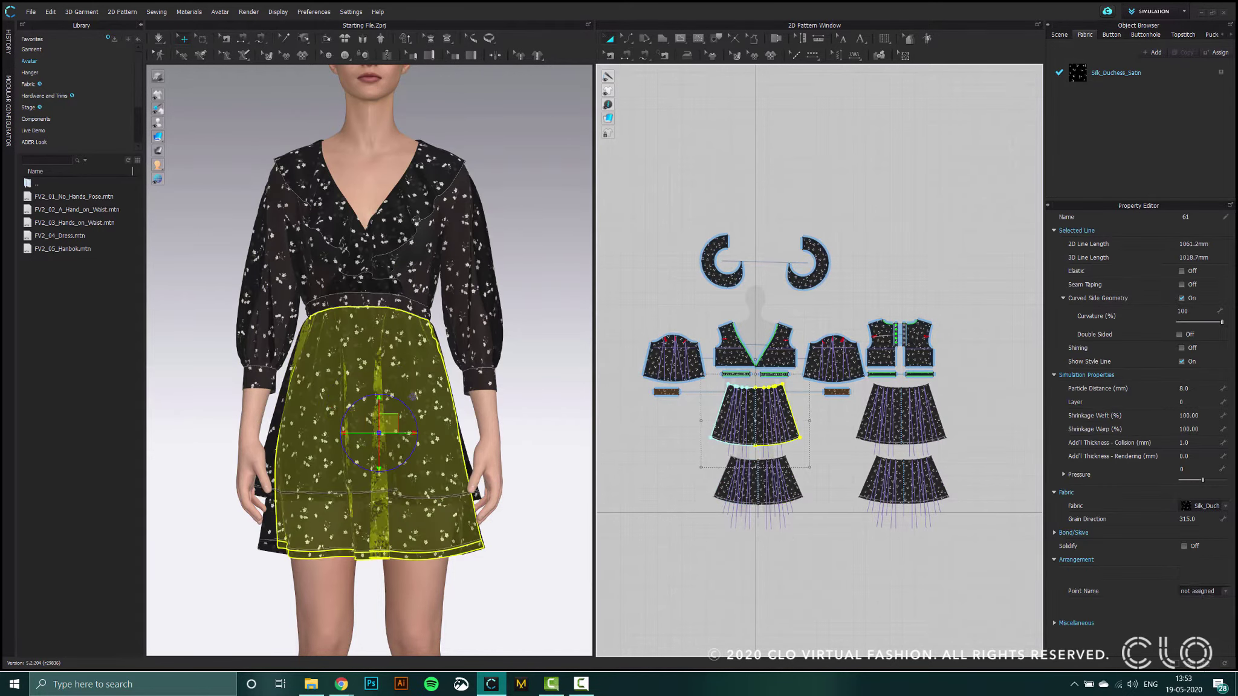
pyautogui.keyDown('shift'); pyautogui.click(901, 414); pyautogui.keyUp('shift')
pyautogui.doubleClick(1191, 388)
pyautogui.write('1')
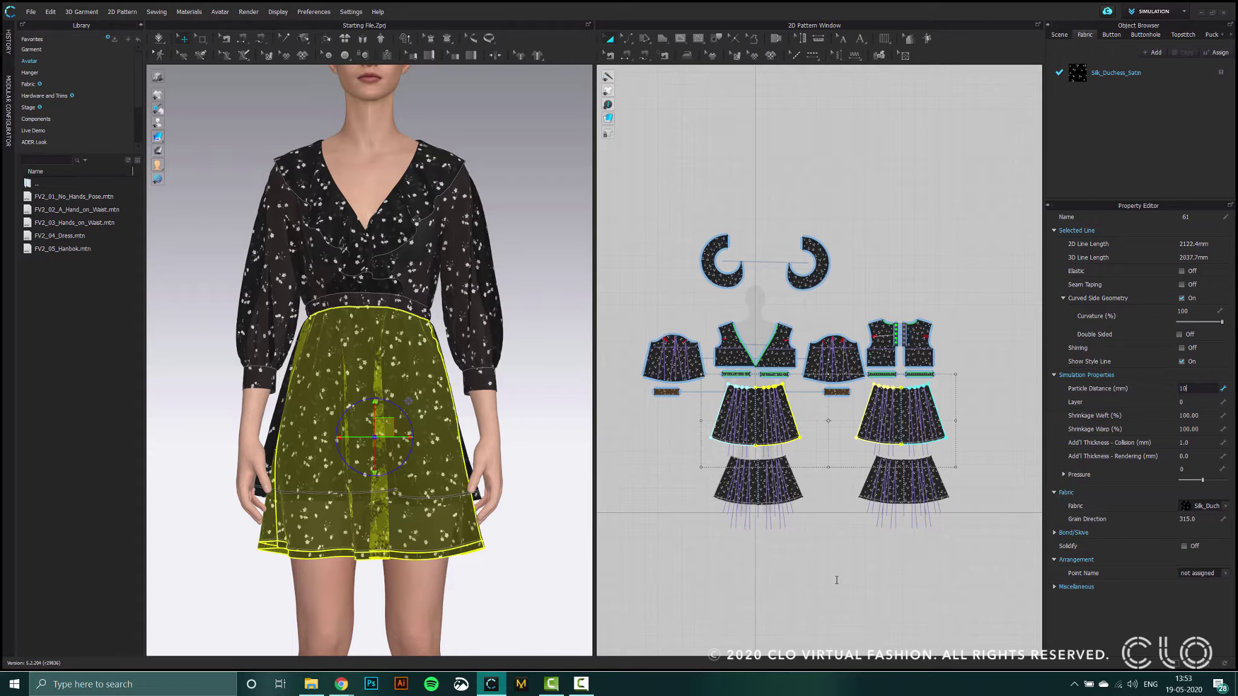
pyautogui.write('0')
pyautogui.press('Return')
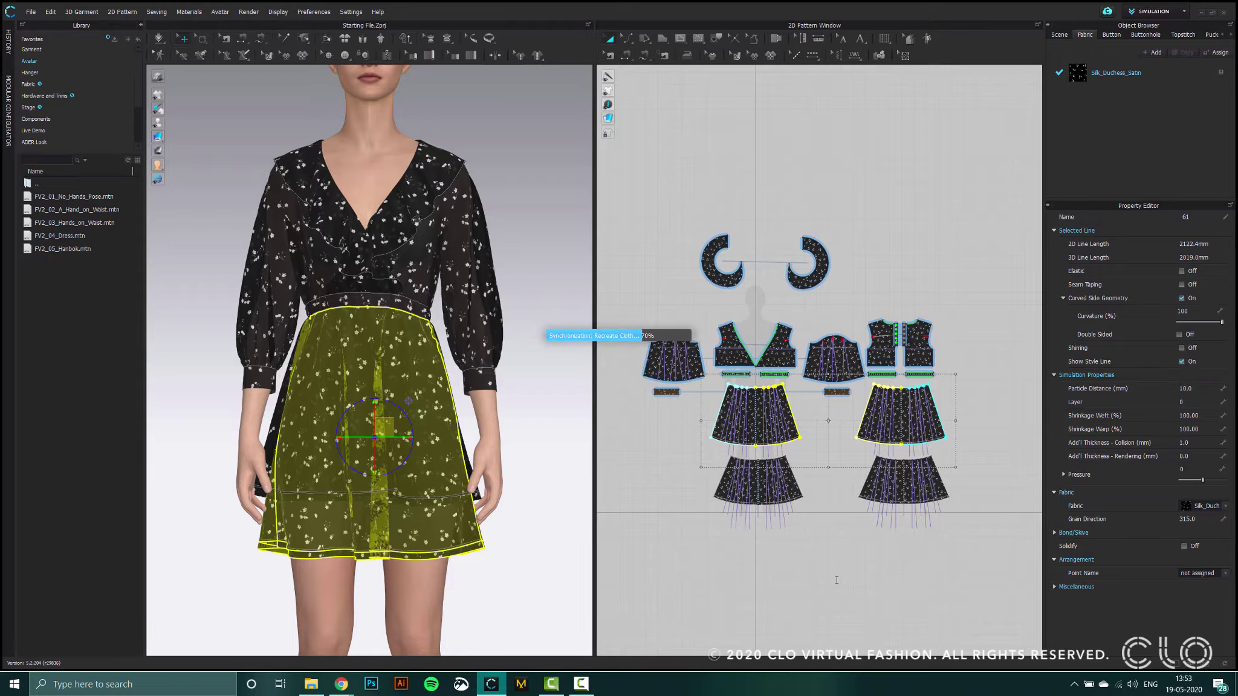
pyautogui.click(813, 559)
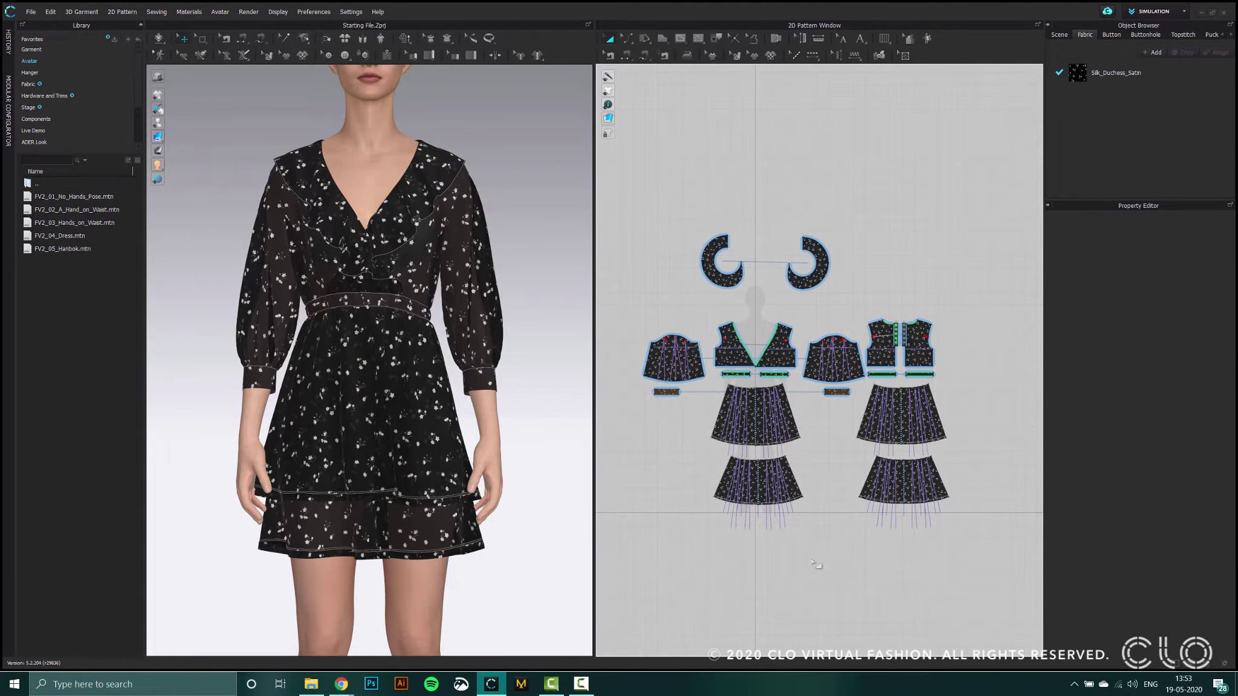
# Set the particle distance of both sleeve cuff patterns to 10 mm
pyautogui.click(666, 392)
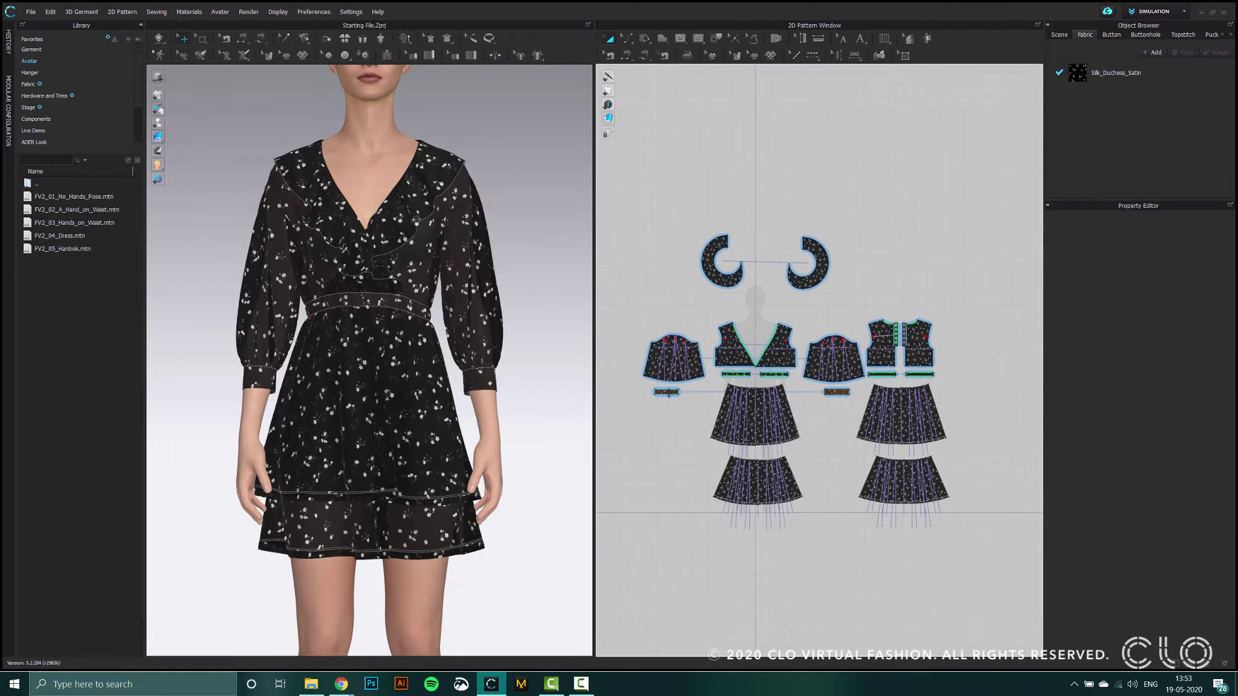
pyautogui.keyDown('shift'); pyautogui.click(837, 391); pyautogui.keyUp('shift')
pyautogui.doubleClick(1176, 415)
pyautogui.write('10')
pyautogui.press('Return')
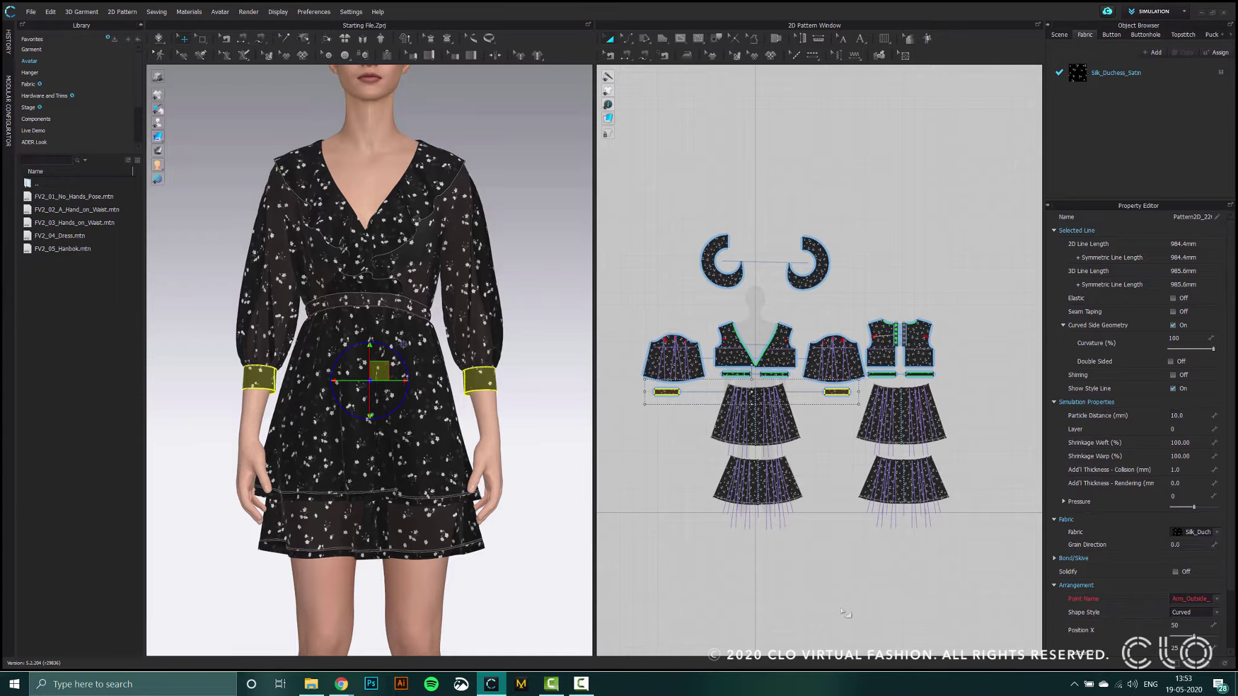
# Set the additional collision thickness of all the dress patterns to 2.5 mm
pyautogui.hotkey('ctrl', 'a')
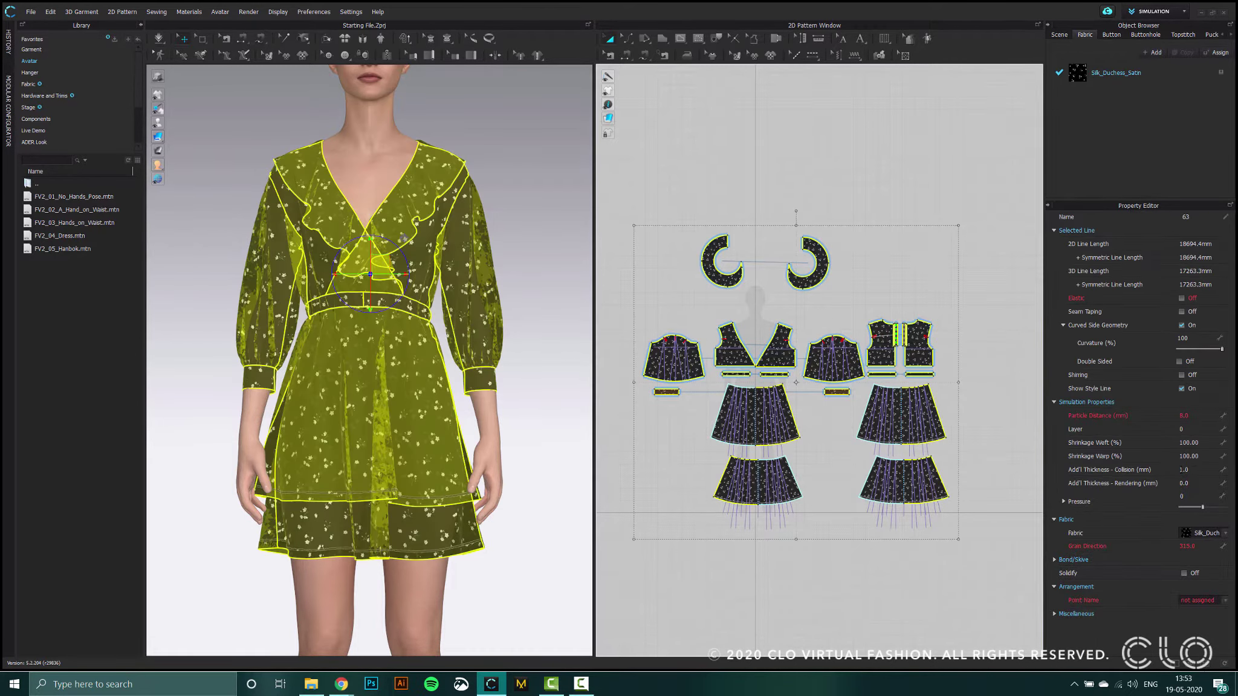
pyautogui.click(1200, 473)
pyautogui.write('2.5')
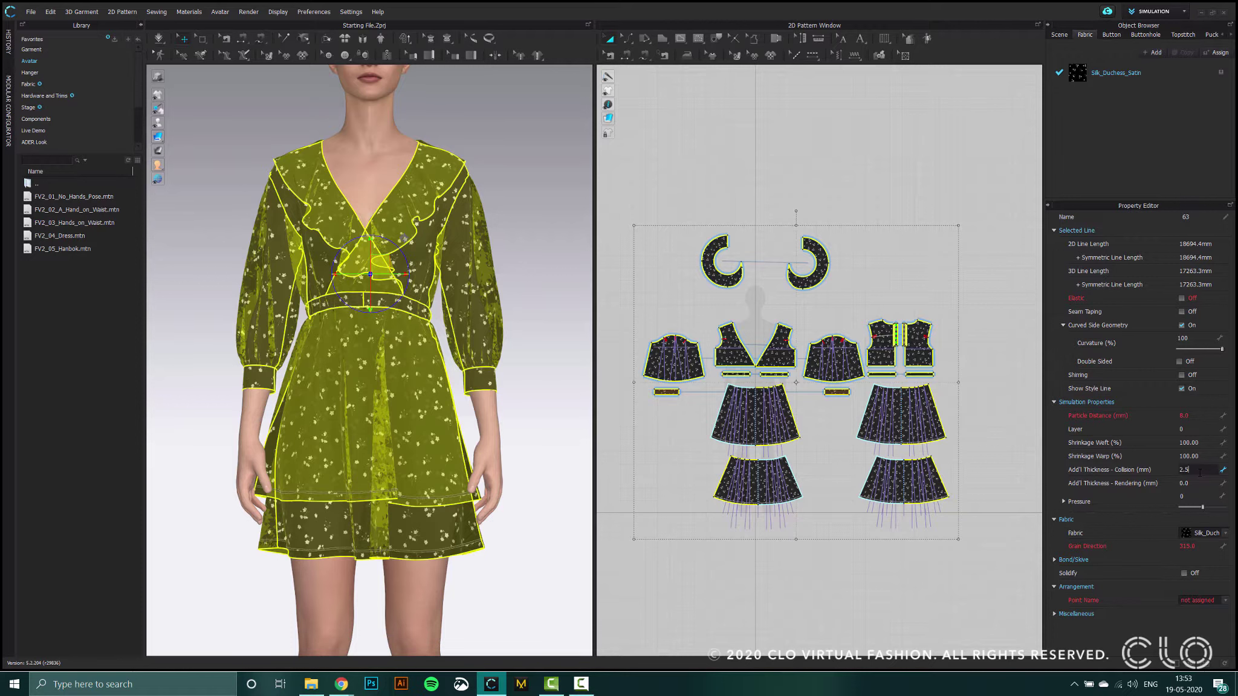
pyautogui.press('Return')
# Simulate the dress on the avatar briefly to settle it with the current settings
pyautogui.click(212, 124)
pyautogui.press('space')
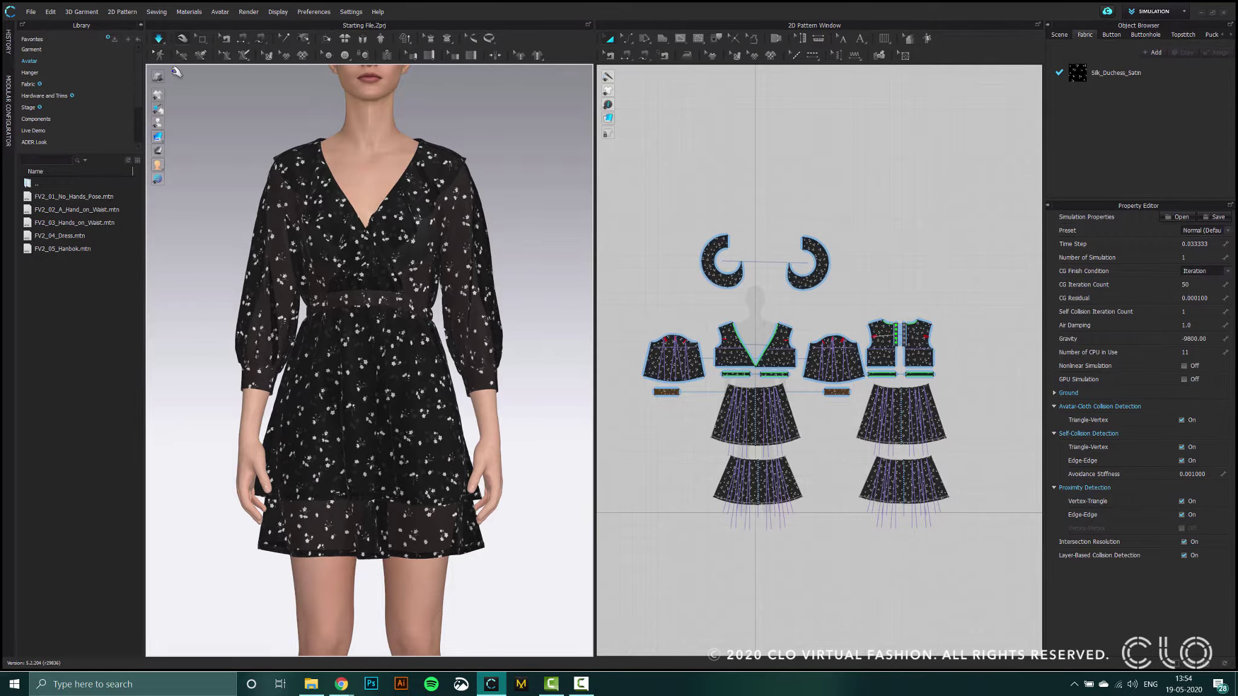
pyautogui.press('space')
# Examine the detailed stretch and bending physical properties of the Silk_Duchess_Satin fabric
pyautogui.click(1163, 74)
pyautogui.click(1063, 524)
pyautogui.scroll(-2, 1070, 535)
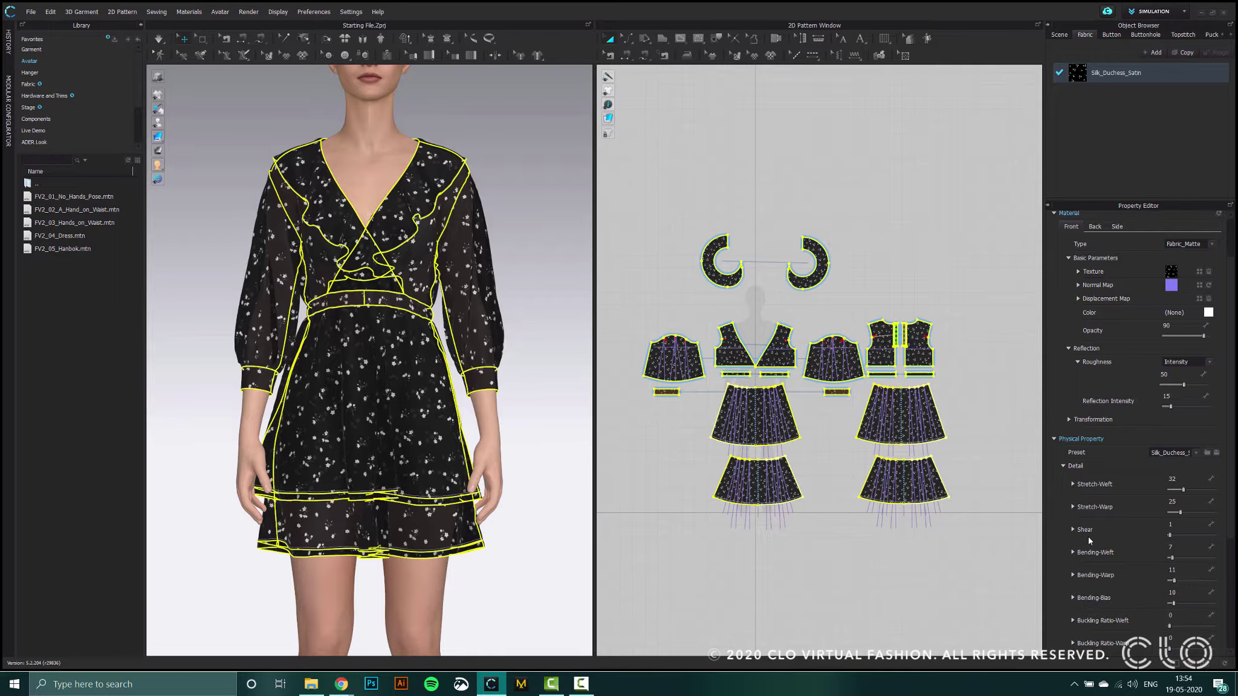
pyautogui.click(919, 226)
# Load the Female_V2 motion FV2_01_No_Hands_Pose.mtn, moving avatar and garment to the start position with a 30 FPS transition animation
pyautogui.moveTo(322, 358); pyautogui.dragTo(581, 351, button='right')
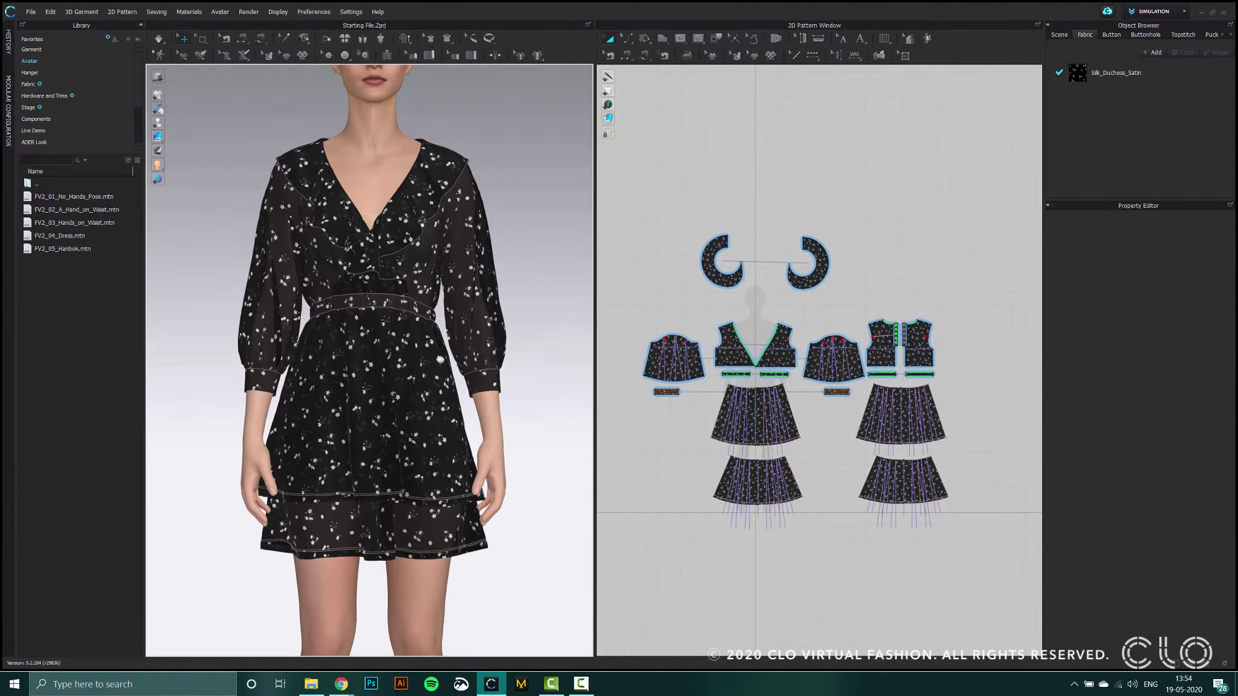
pyautogui.scroll(2, 363, 338)
pyautogui.click(40, 60)
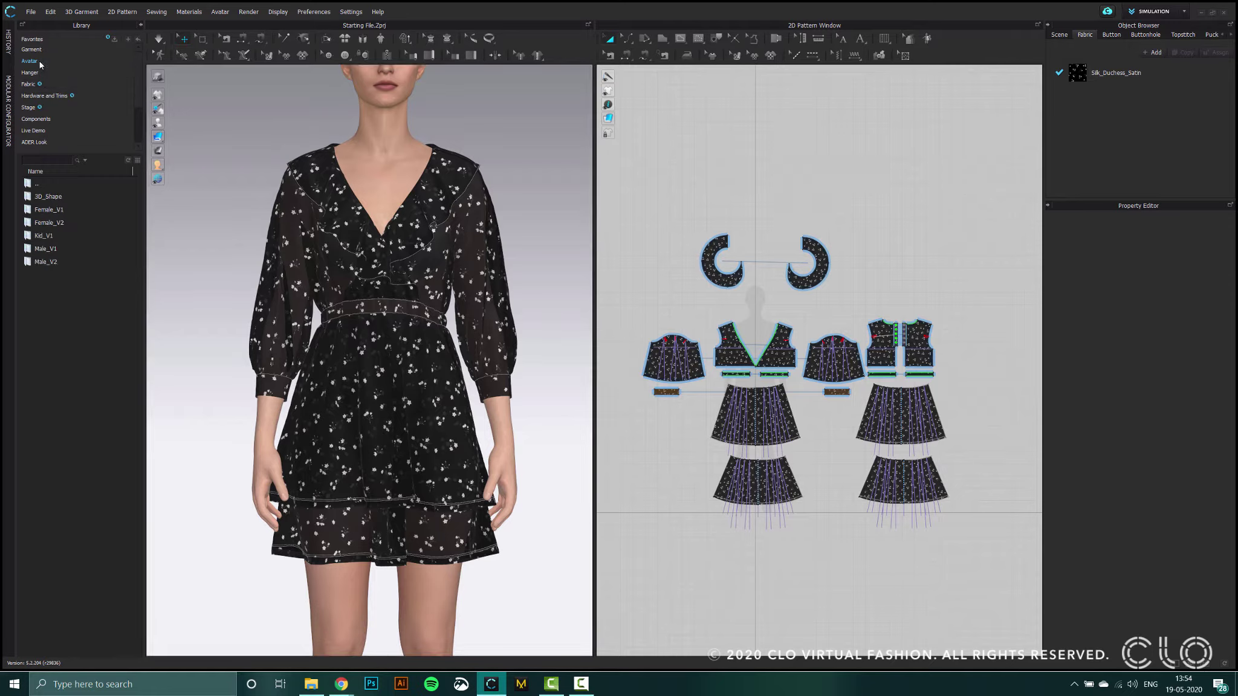
pyautogui.doubleClick(52, 224)
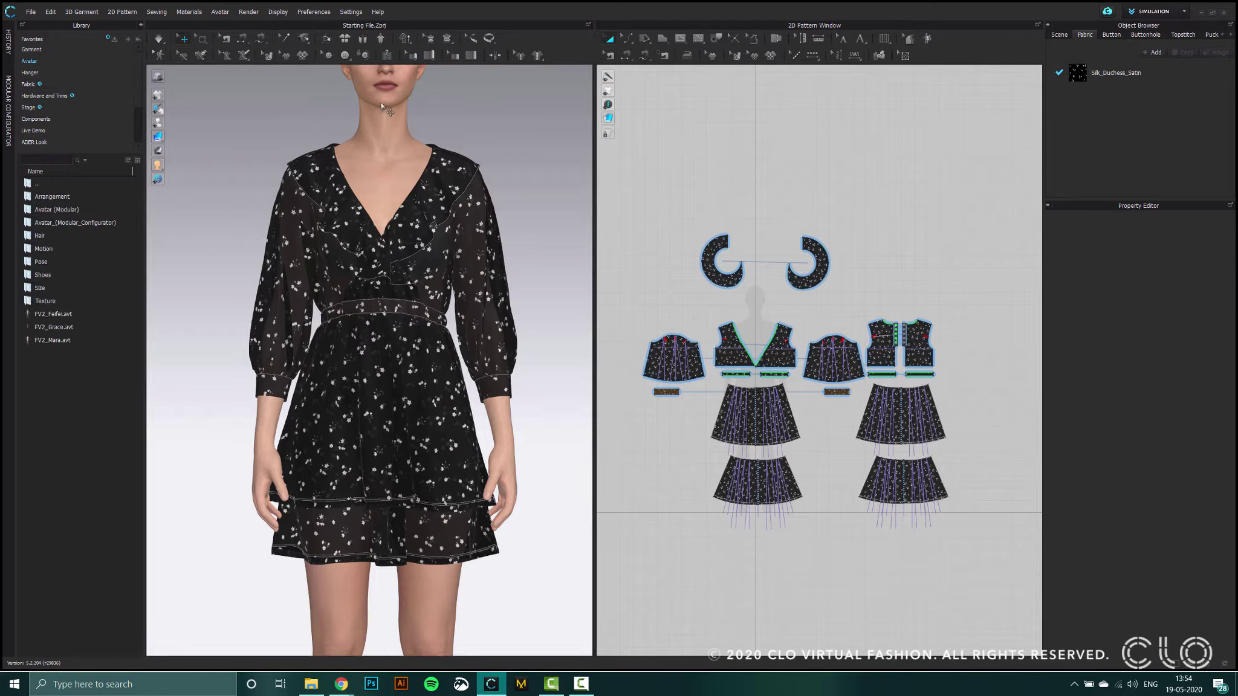
pyautogui.click(383, 107)
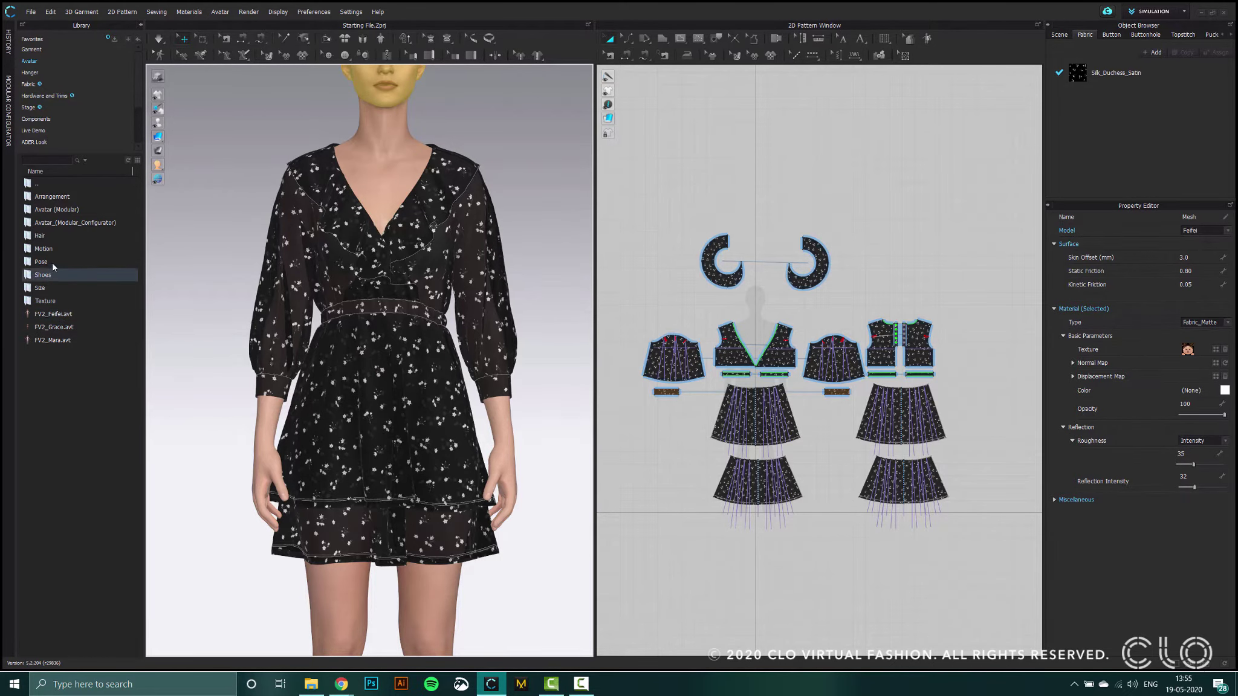
pyautogui.doubleClick(52, 262)
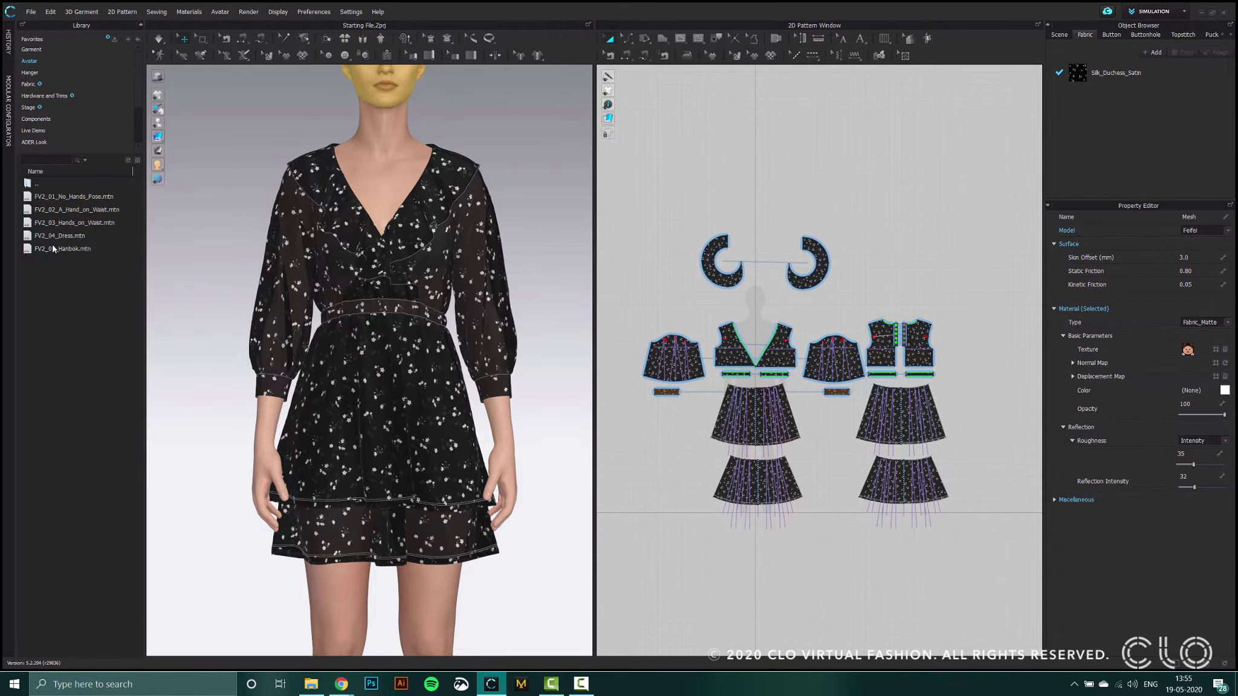
pyautogui.doubleClick(66, 202)
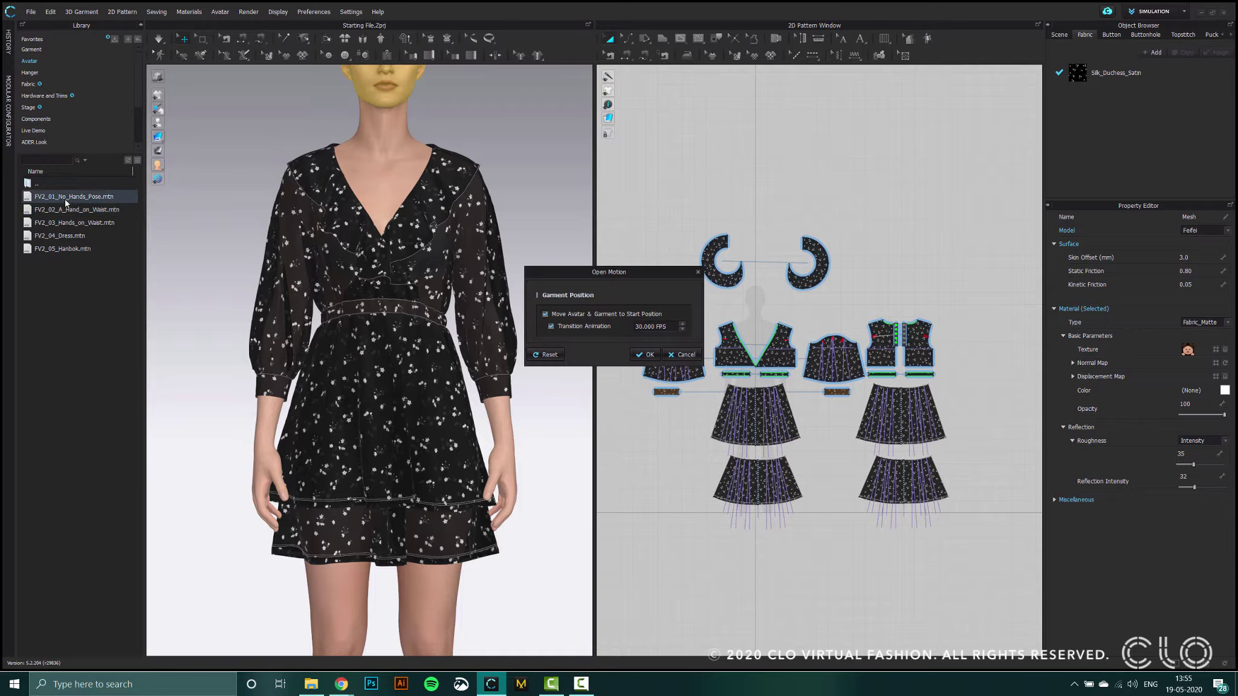
pyautogui.click(645, 355)
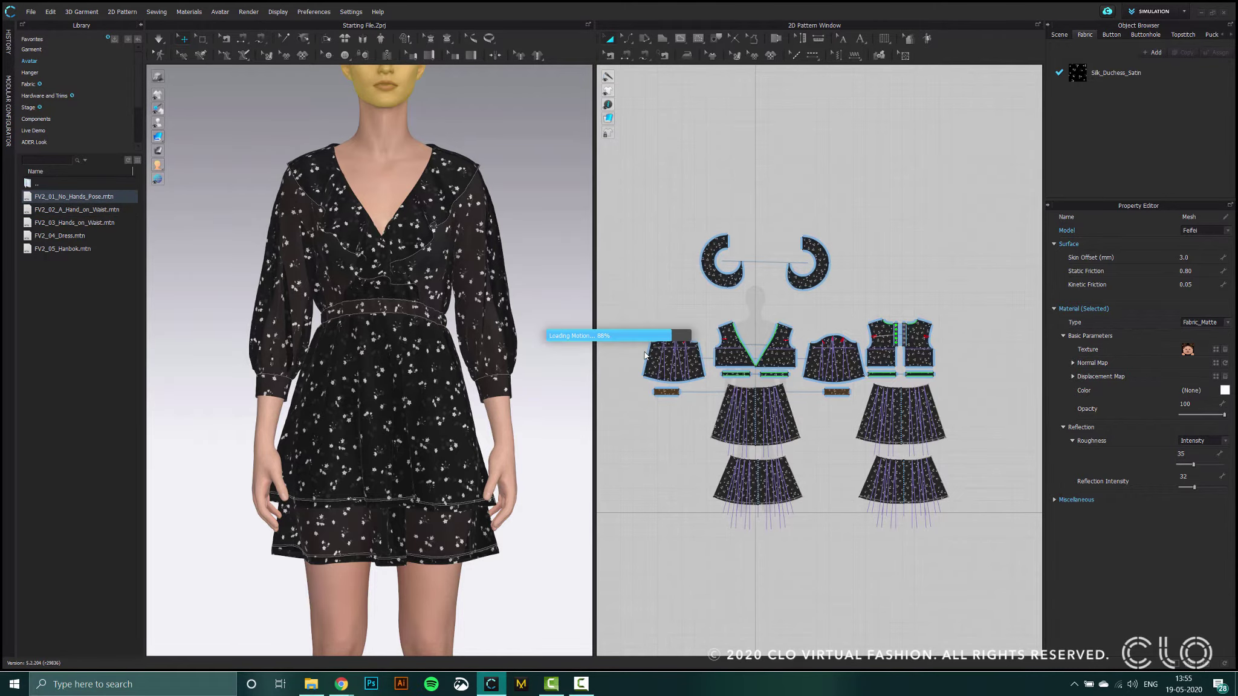
pyautogui.click(488, 358)
# Switch the workspace to Animation mode and enlarge the Animation Editor timeline
pyautogui.scroll(-5, 485, 354)
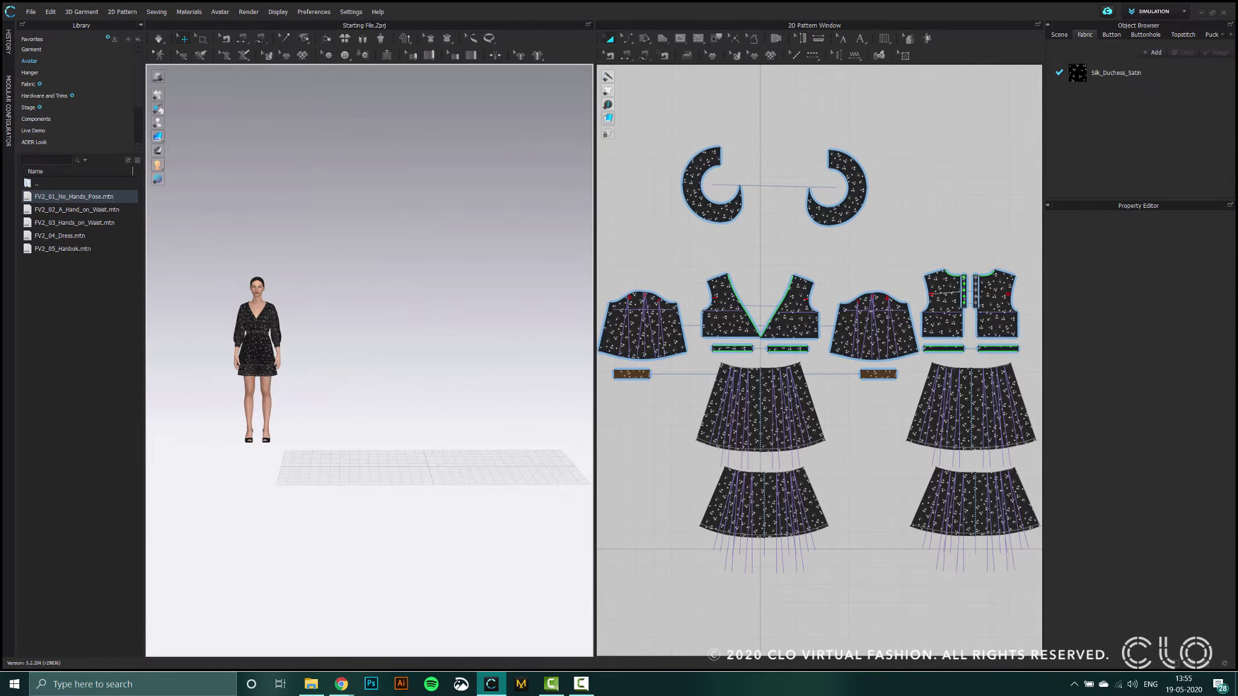
pyautogui.click(1185, 11)
pyautogui.click(1164, 47)
pyautogui.scroll(3, 769, 171)
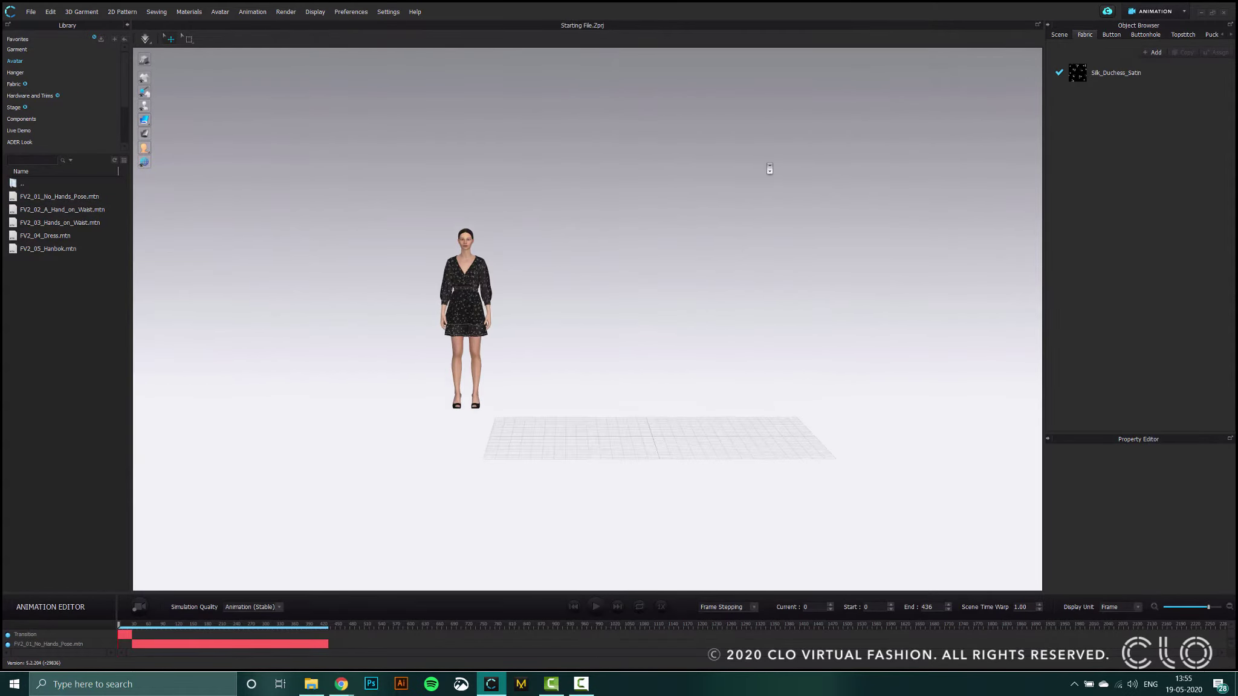
pyautogui.moveTo(595, 594); pyautogui.dragTo(591, 560)
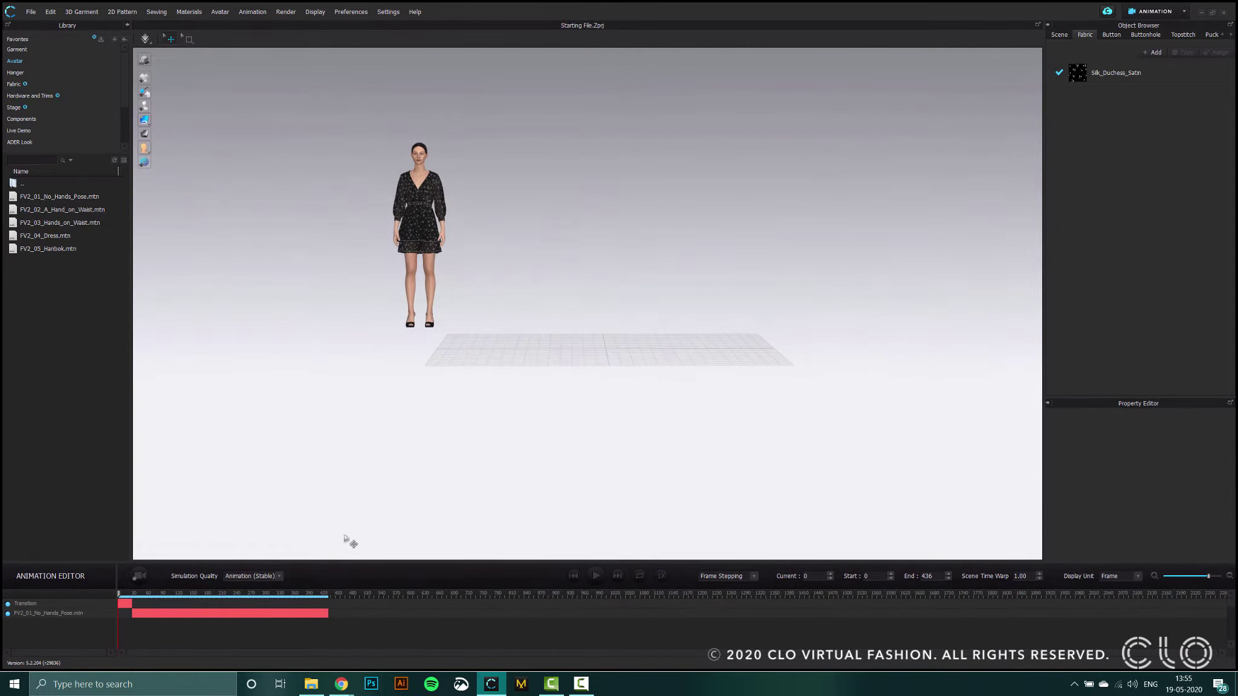
# Preview the transition and the walking motion on the timeline, and return the playhead to the first frame
pyautogui.click(59, 608)
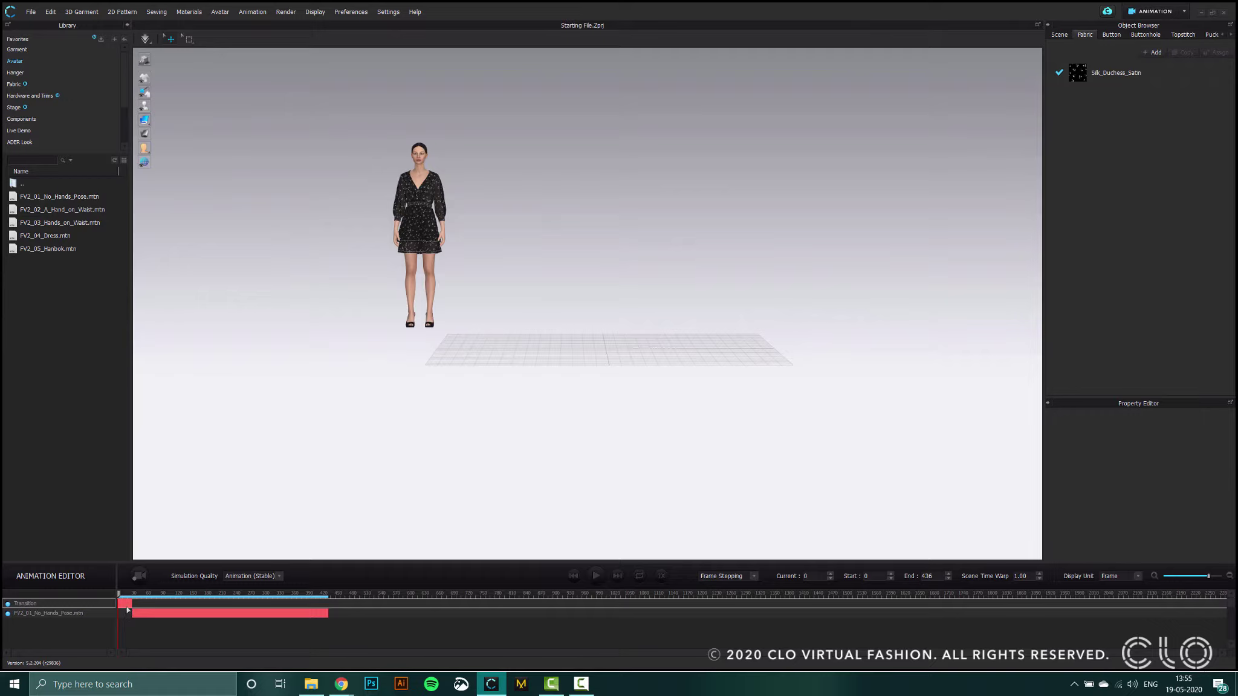
pyautogui.click(597, 576)
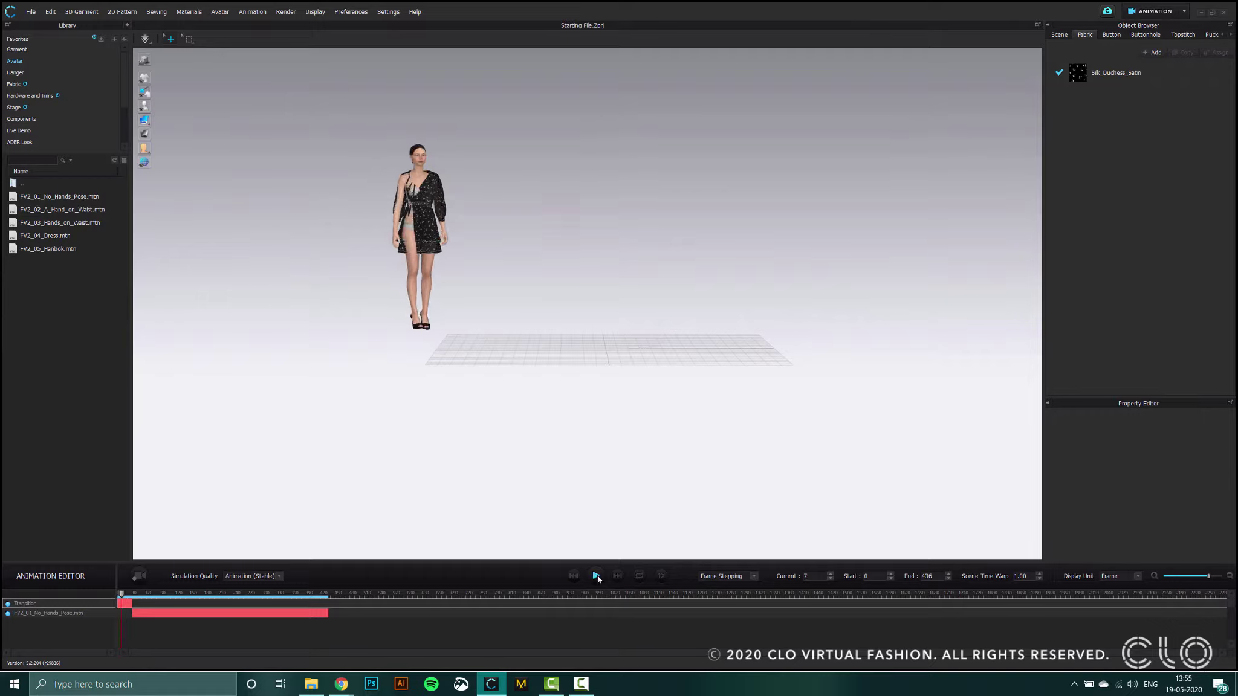
pyautogui.click(596, 575)
pyautogui.moveTo(130, 594); pyautogui.dragTo(132, 595)
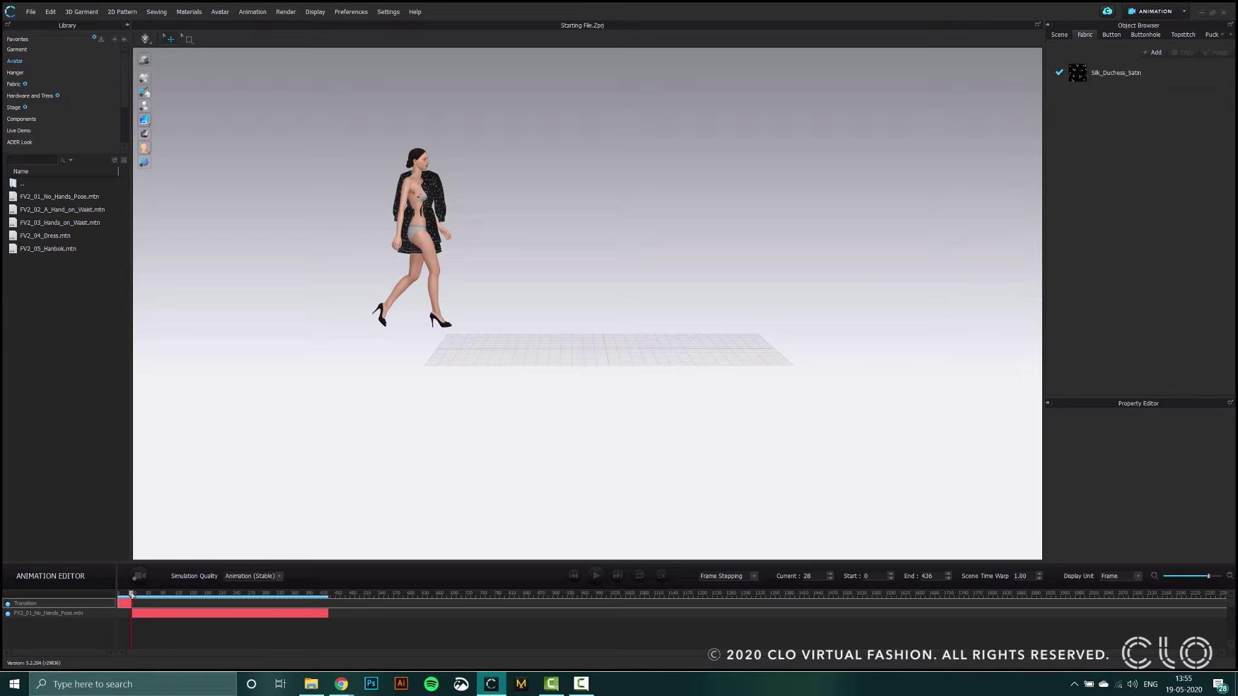
pyautogui.click(599, 577)
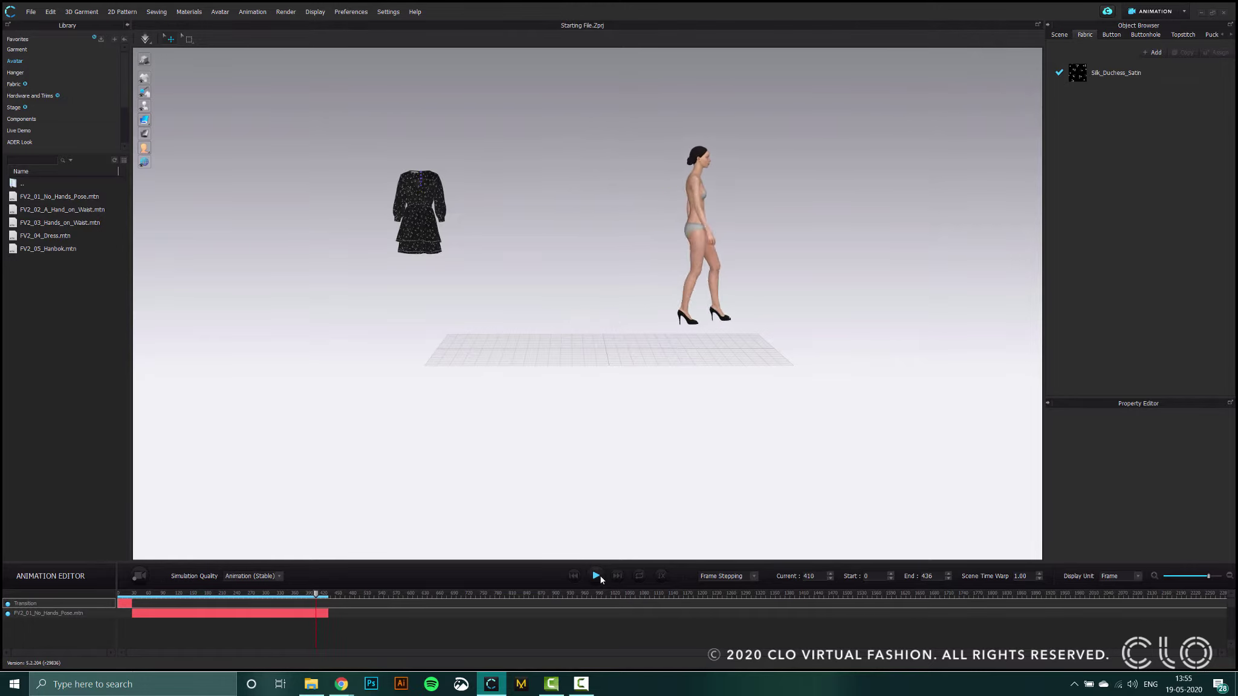
pyautogui.click(574, 576)
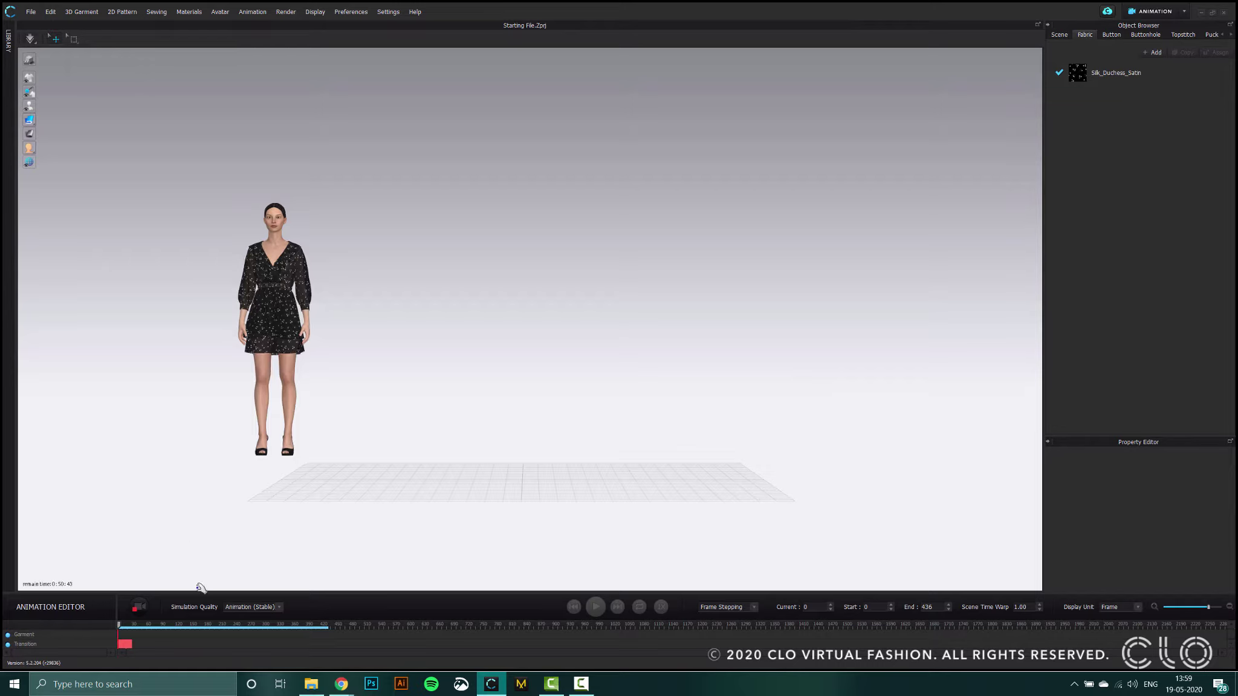
# Enlarge the Animation Editor and play back the recorded garment and walking animation from the first frame
pyautogui.moveTo(200, 592); pyautogui.dragTo(199, 569)
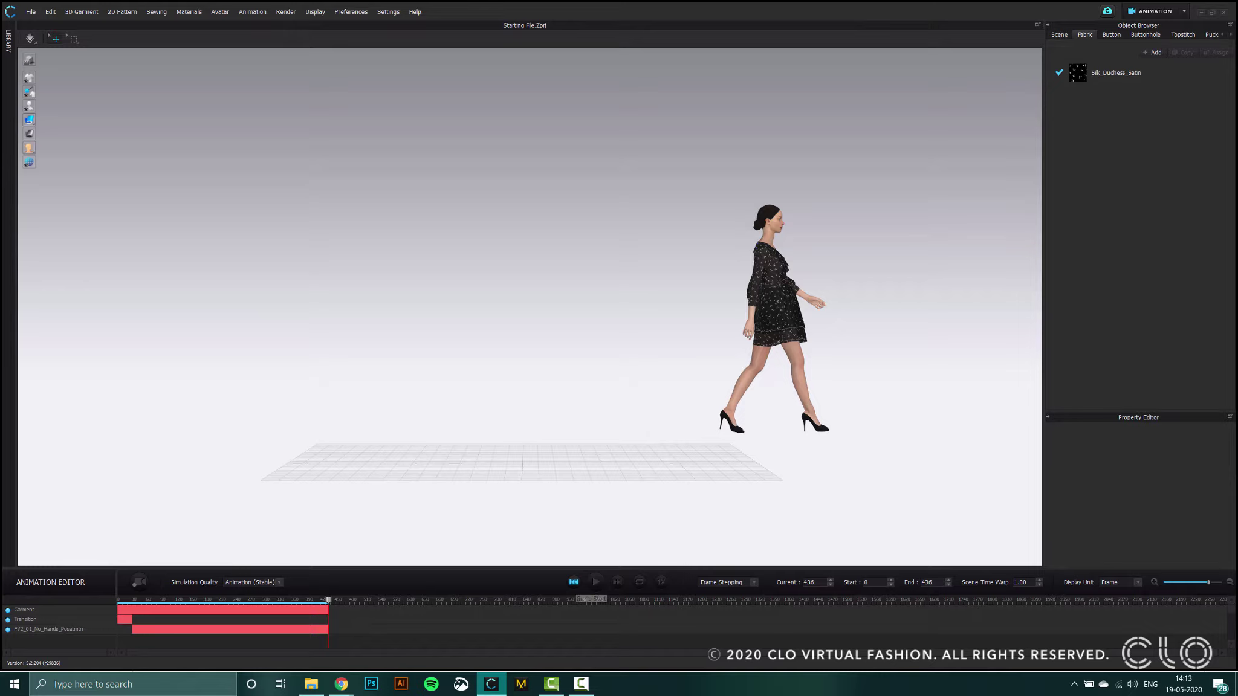
pyautogui.click(574, 582)
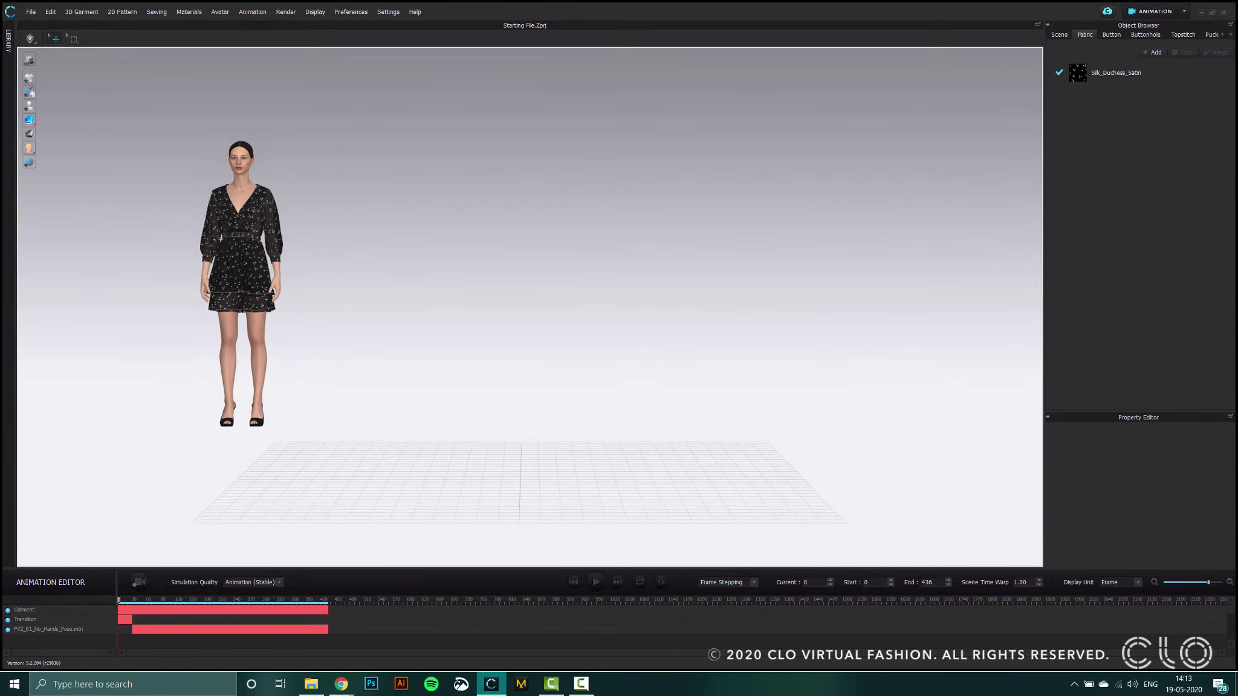
pyautogui.press('space')
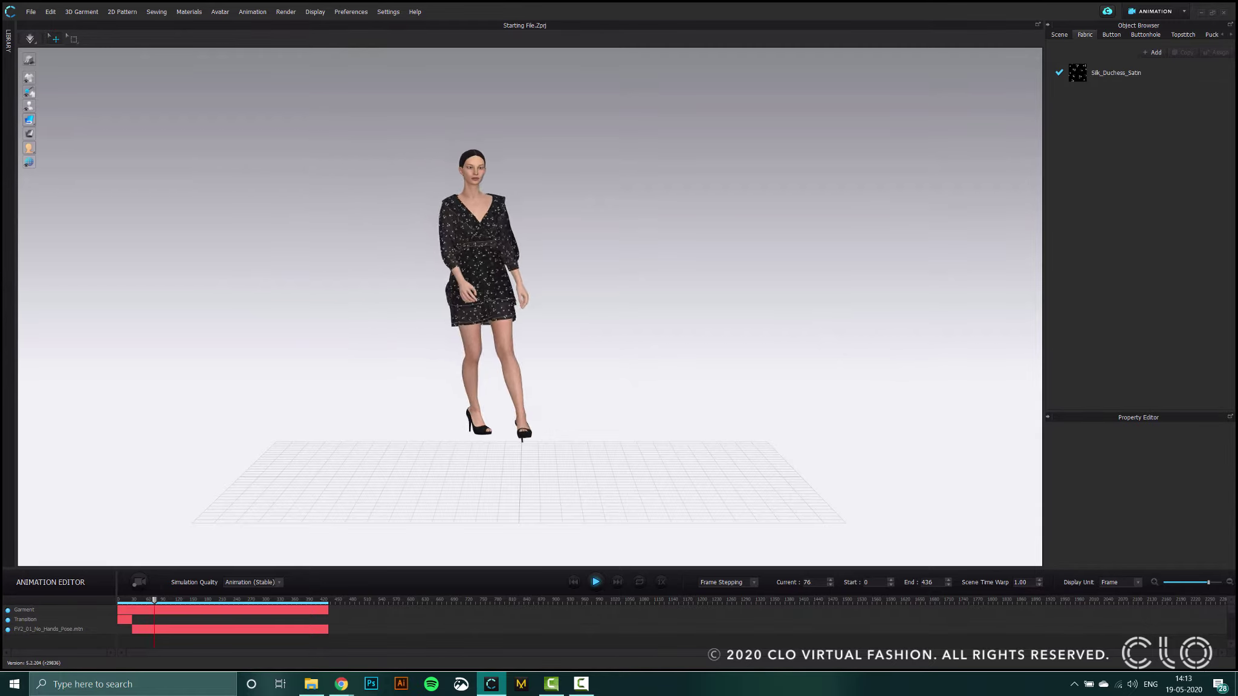
pyautogui.scroll(3, 665, 616)
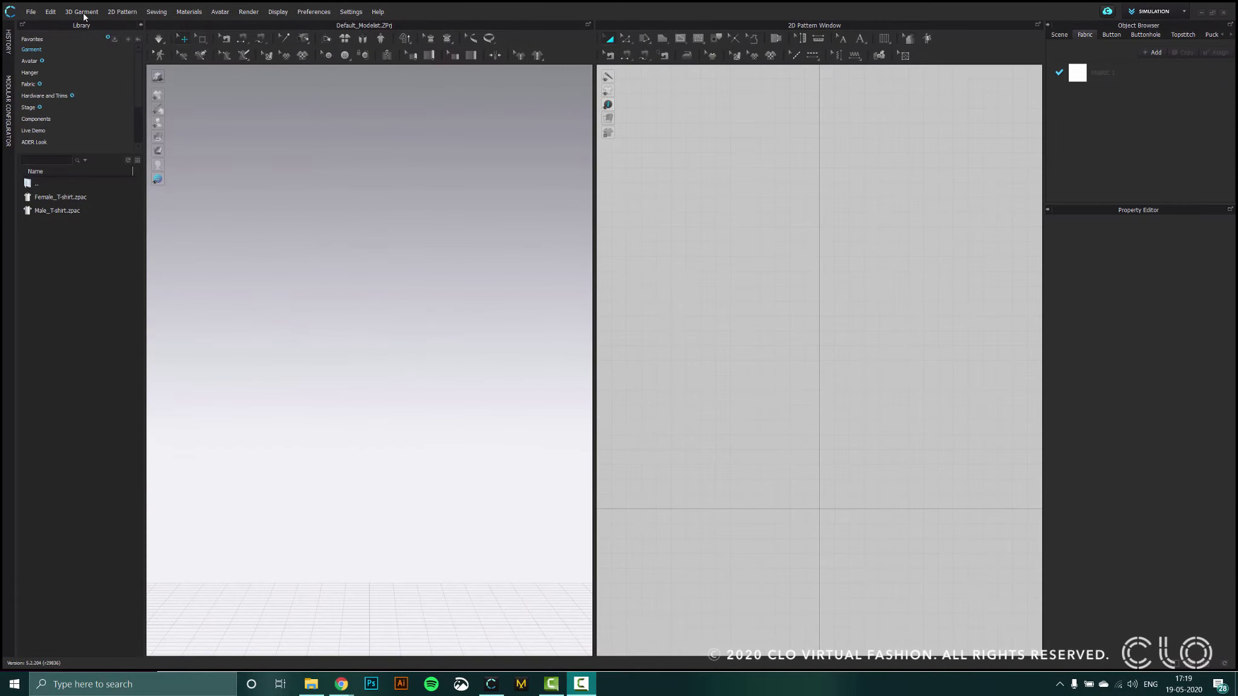
# Load the Female_V2 avatar FV2_Feifei.avt from the library into the empty scene
pyautogui.click(45, 64)
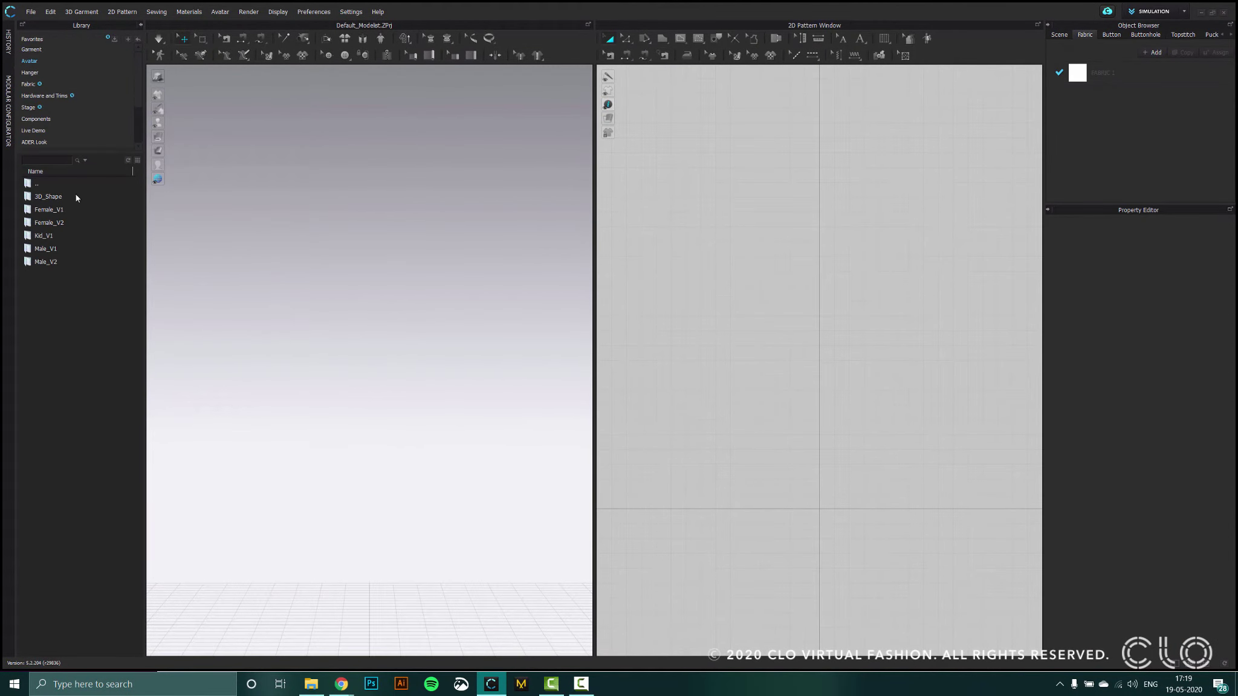
pyautogui.doubleClick(74, 223)
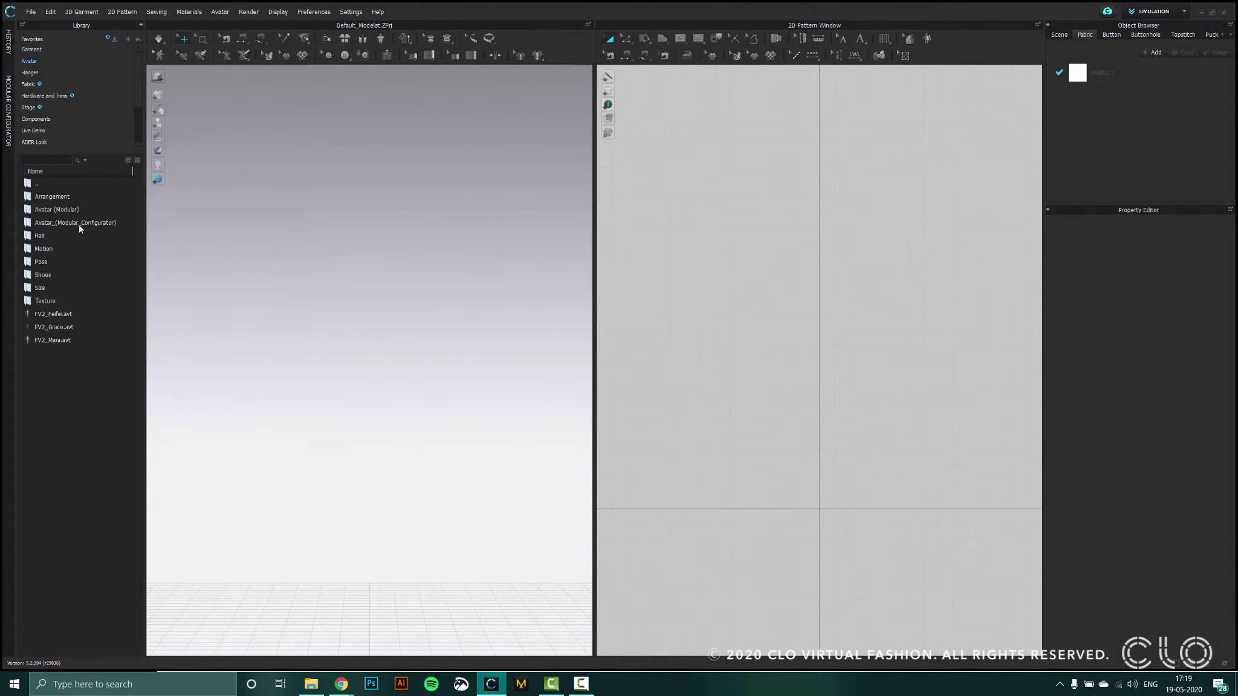
pyautogui.doubleClick(68, 315)
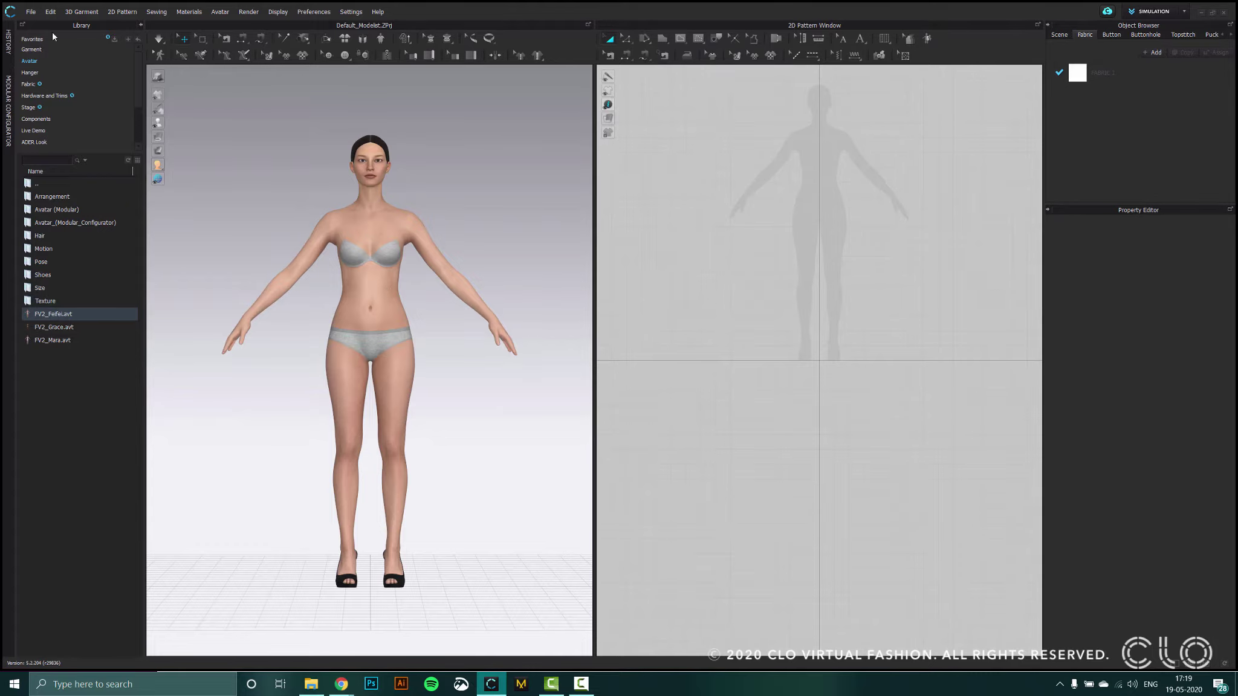
# Export the avatar as an FBX file named Feifei FBX in the Animation Tutorial Testing folder, using FBX SDK version 2012
pyautogui.click(30, 11)
pyautogui.moveTo(69, 137)
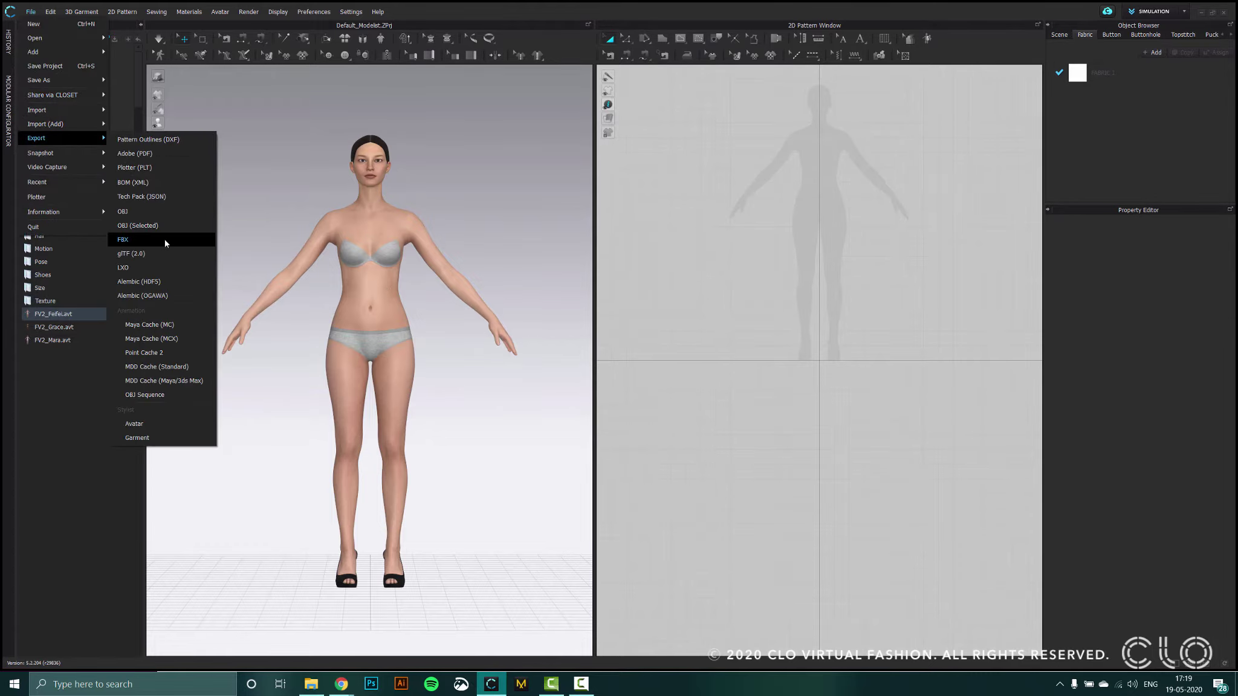
pyautogui.click(123, 239)
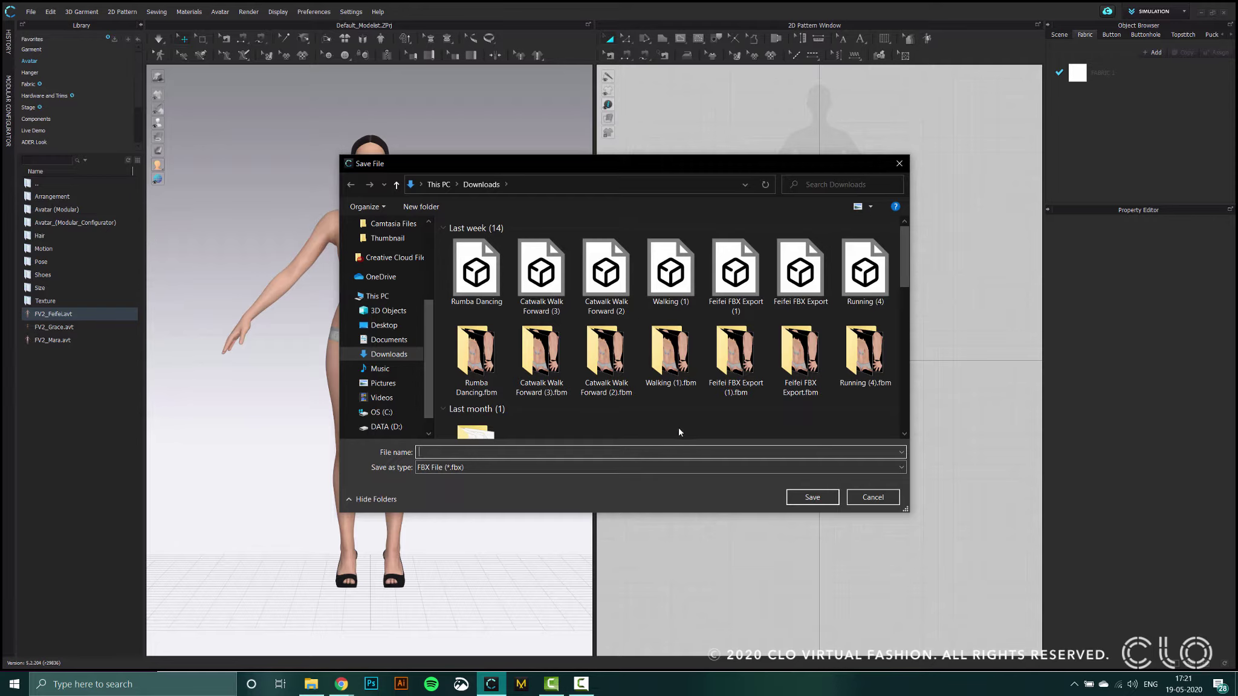
pyautogui.scroll(2, 393, 253)
pyautogui.click(393, 225)
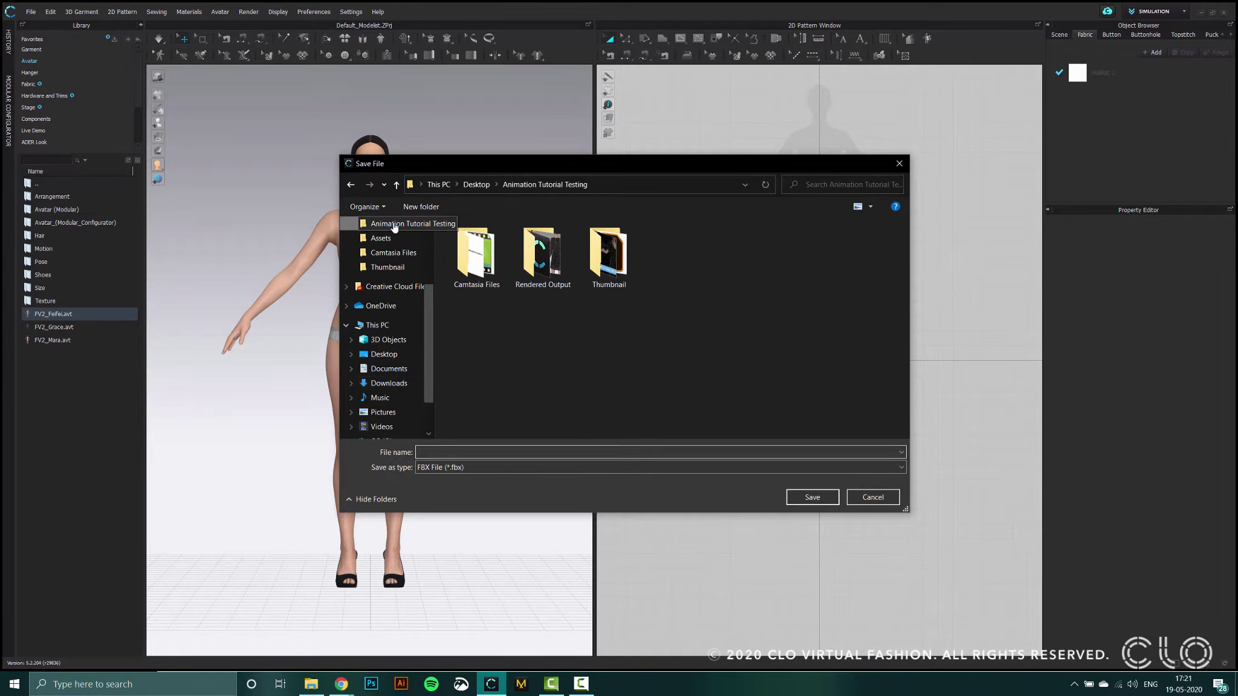
pyautogui.click(451, 450)
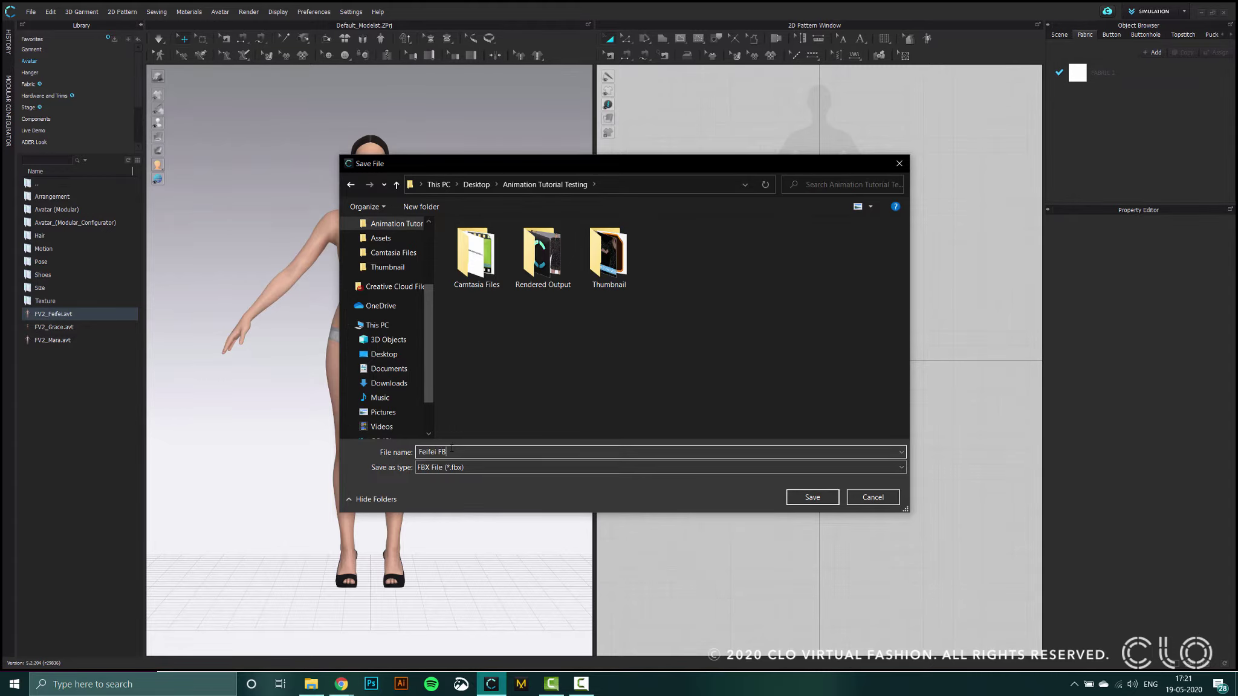
pyautogui.press('Return')
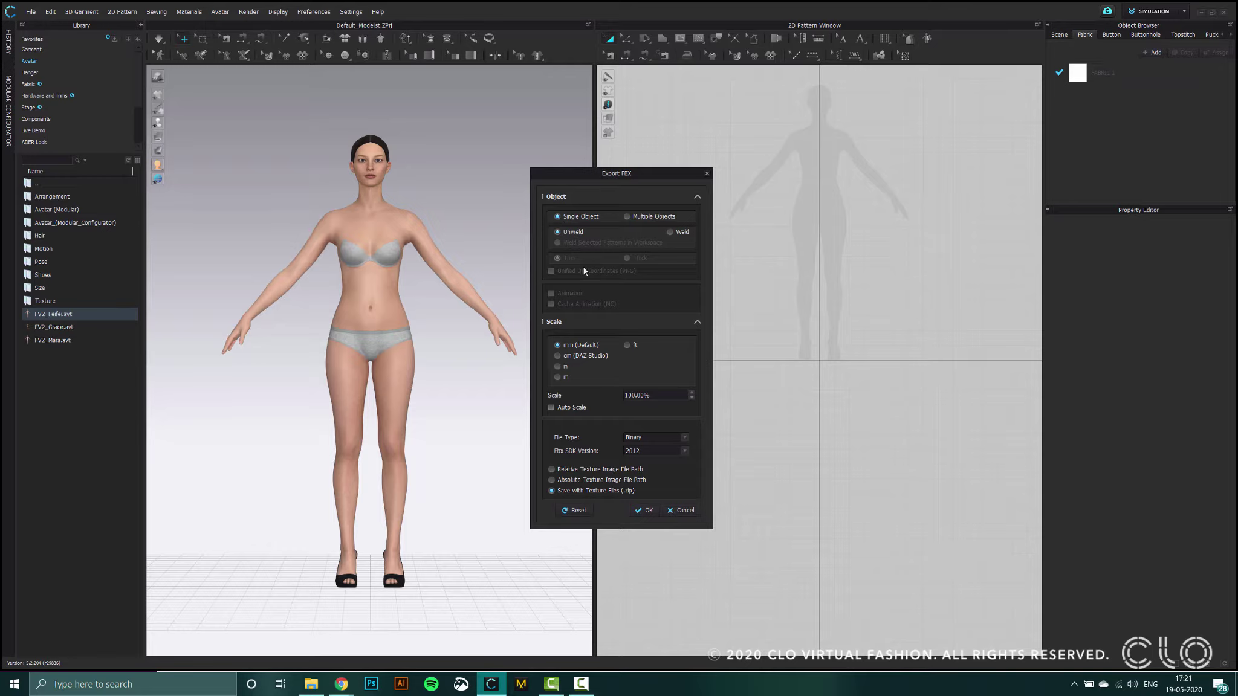
pyautogui.click(641, 448)
pyautogui.click(640, 454)
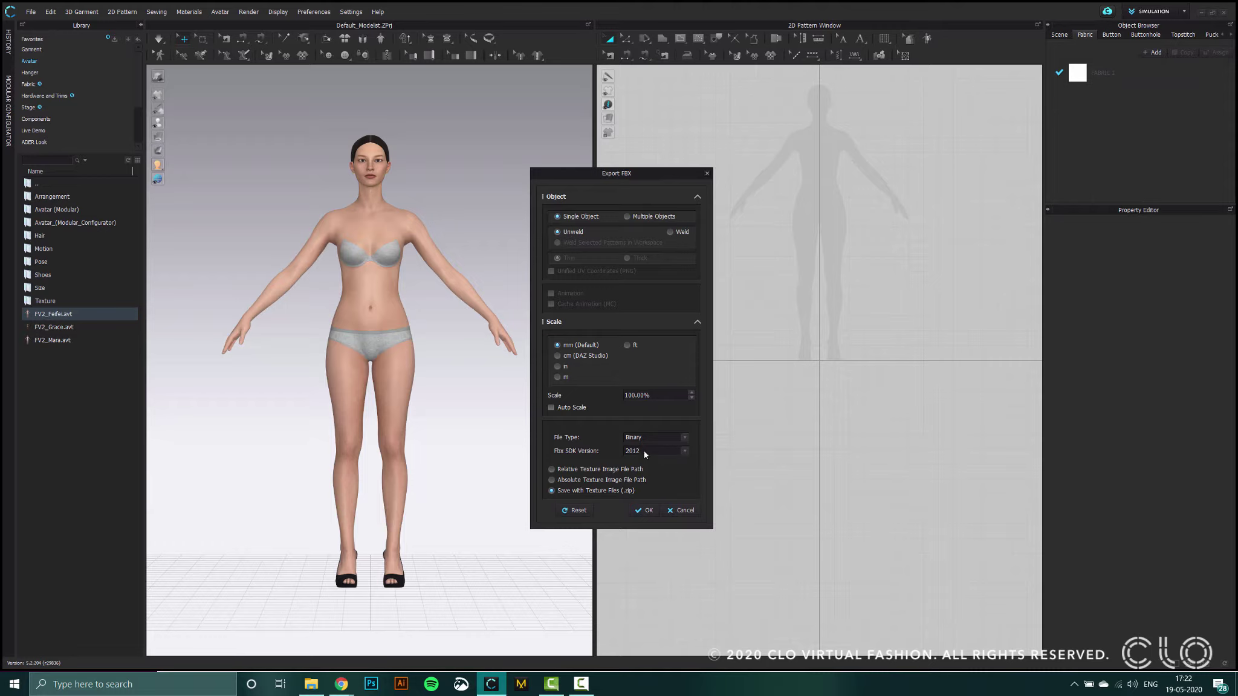
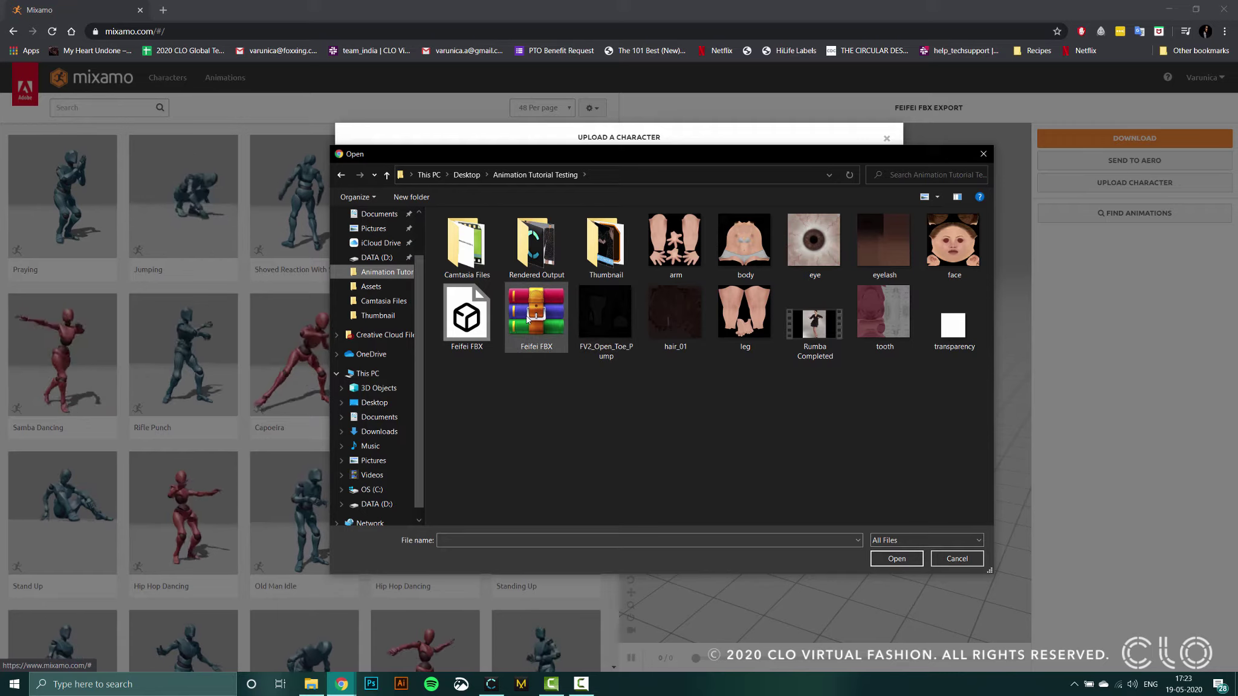
# In Mixamo, upload the Feifei FBX archive and auto-rig it with markers on the chin, wrists, elbows, knees and groin
pyautogui.click(896, 558)
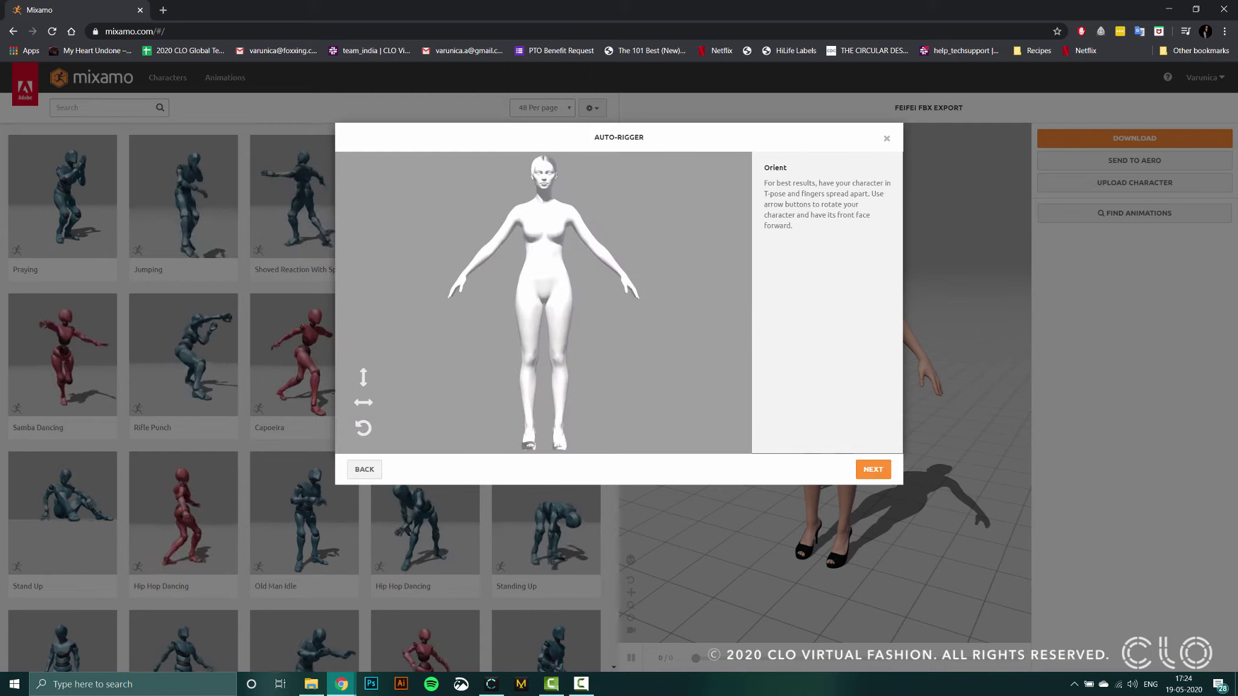
pyautogui.click(871, 475)
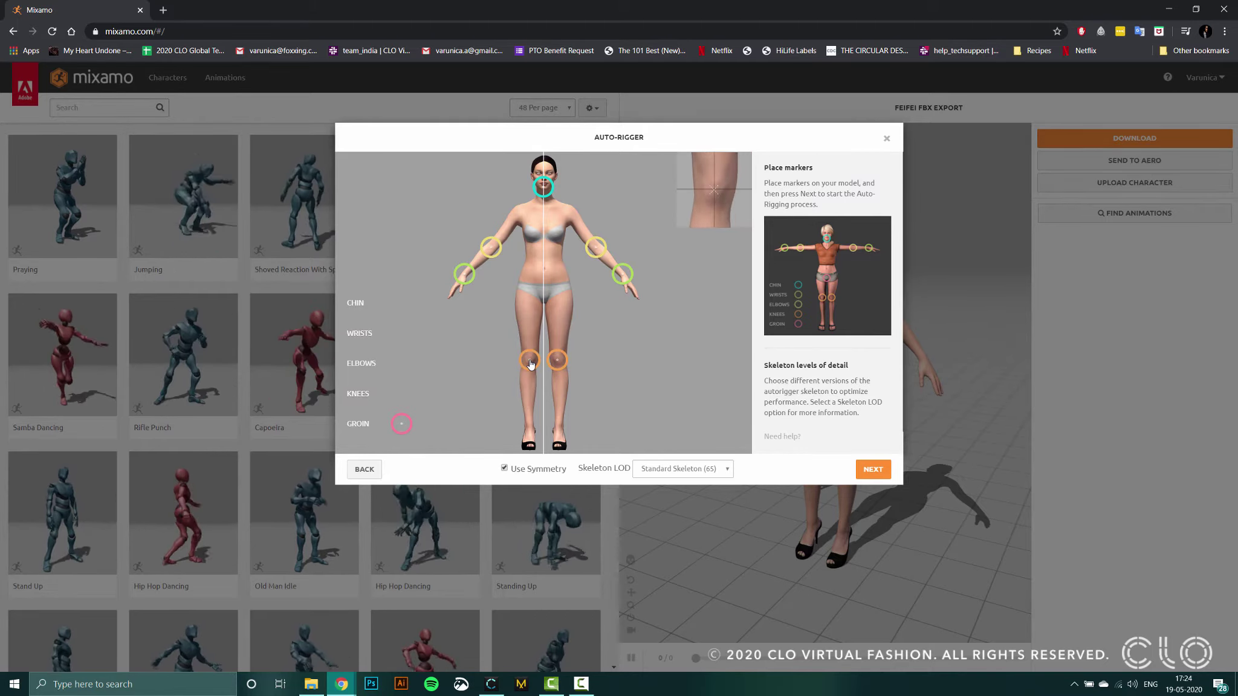
pyautogui.moveTo(404, 436); pyautogui.dragTo(524, 328)
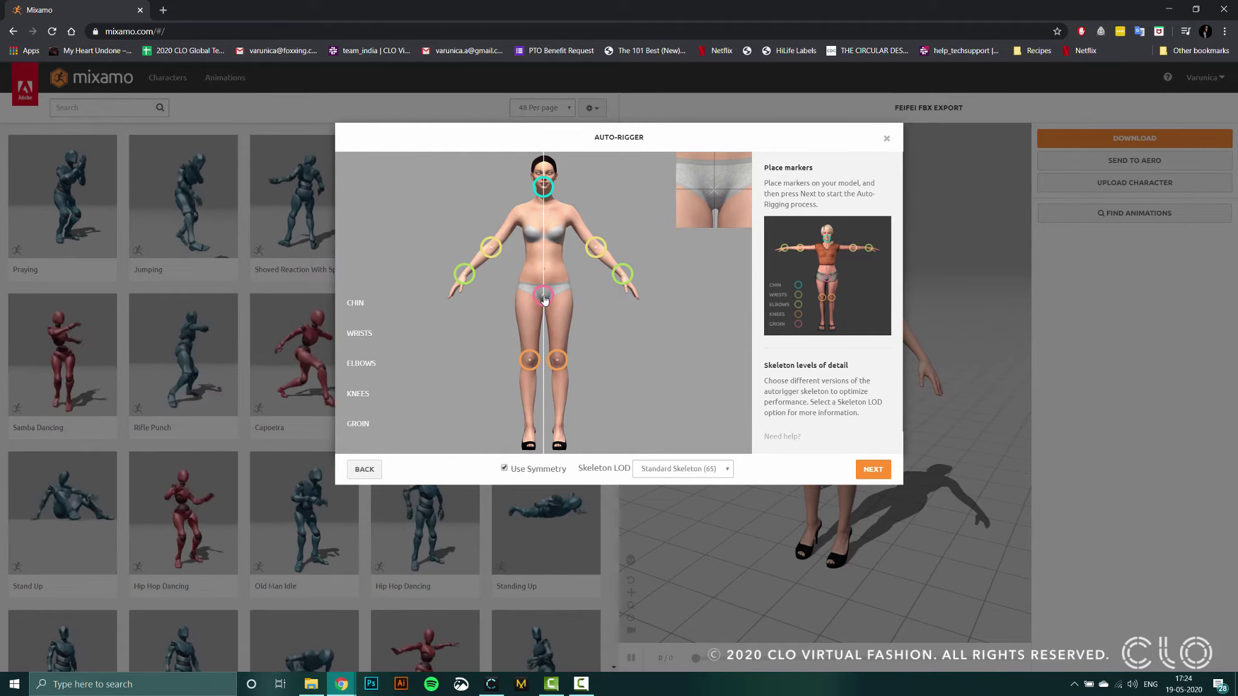
pyautogui.click(871, 470)
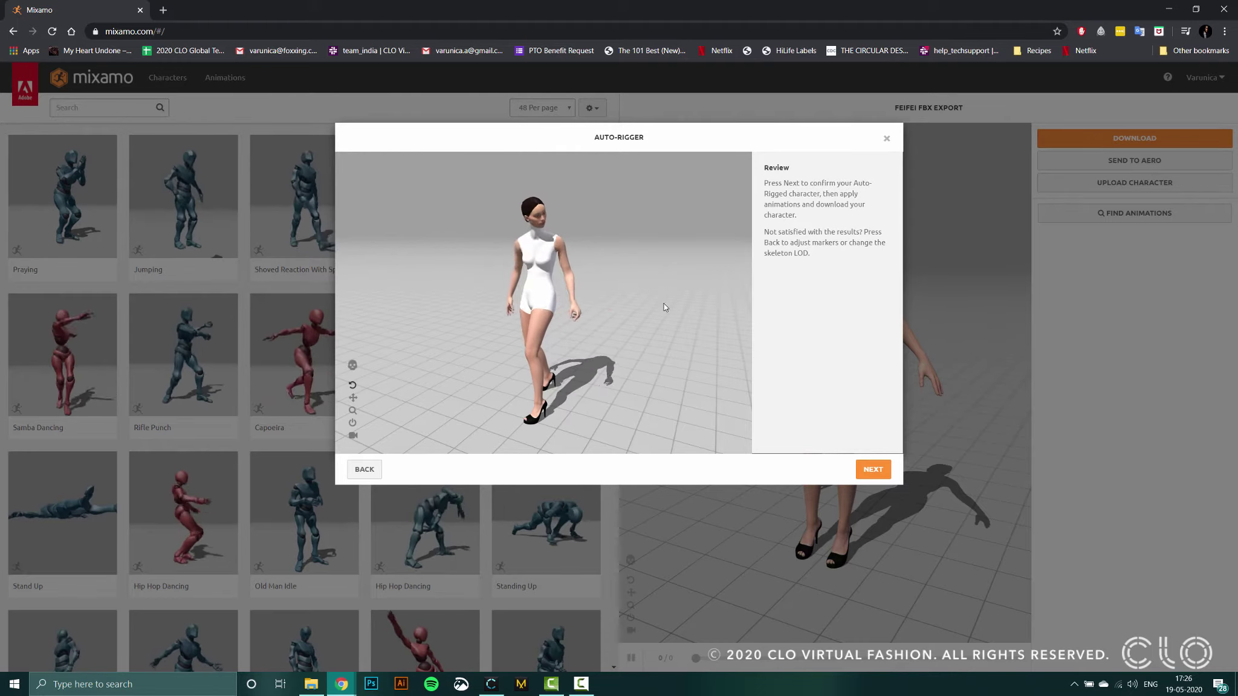
# Review the auto-rigged character from another side and accept it as the new character
pyautogui.moveTo(468, 400); pyautogui.dragTo(549, 403)
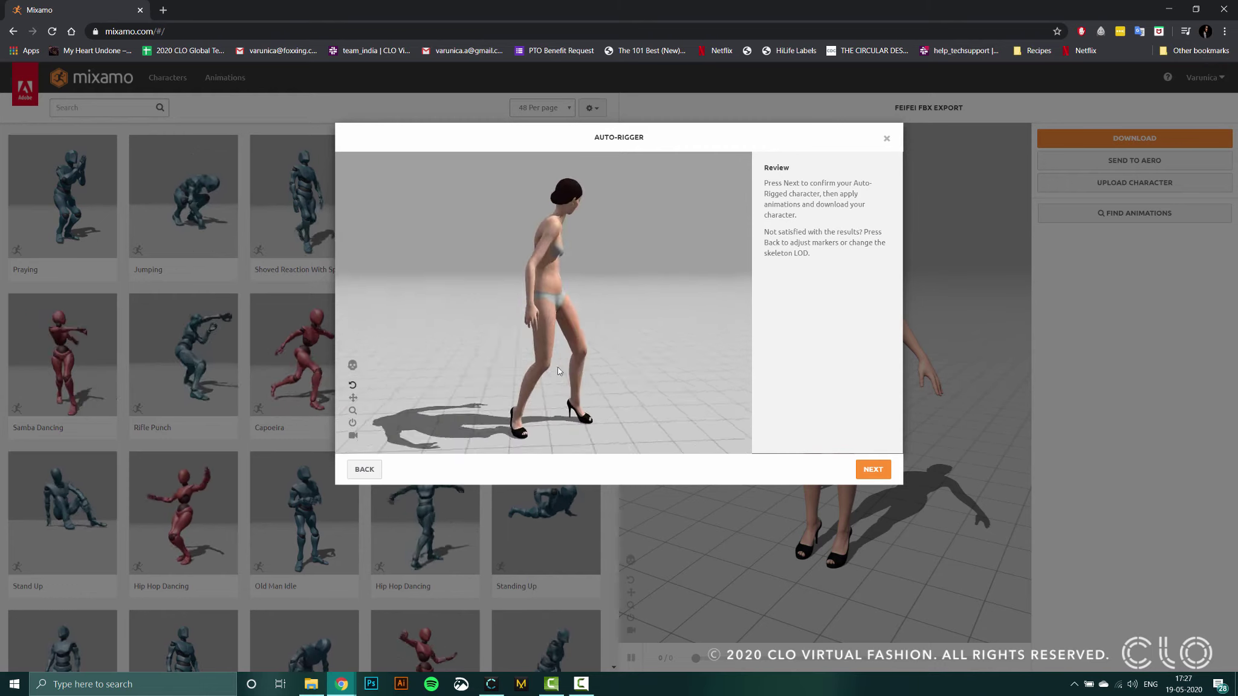
pyautogui.click(871, 470)
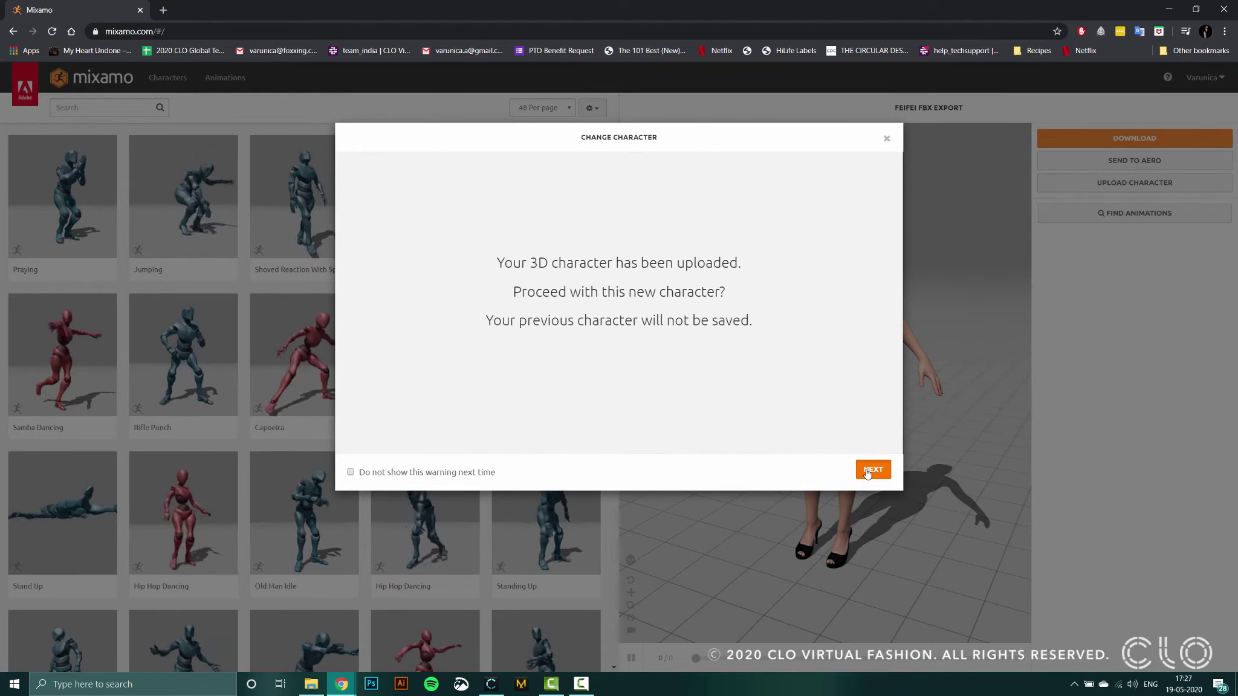
pyautogui.click(871, 471)
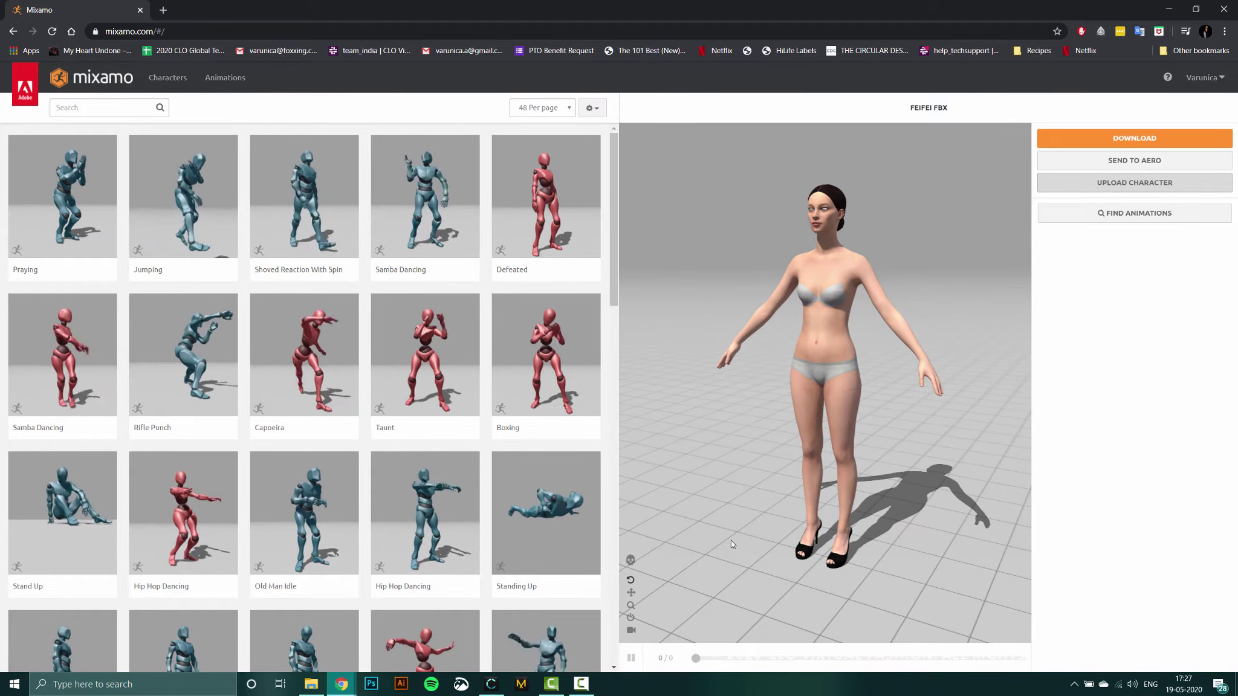
# Download the rigged character in FBX(.fbx) format with the pose set to Original Pose(.fbx)
pyautogui.moveTo(714, 524)
pyautogui.mouseDown()
pyautogui.moveTo(802, 524)
pyautogui.moveTo(698, 525)
pyautogui.moveTo(717, 526)
pyautogui.mouseUp()
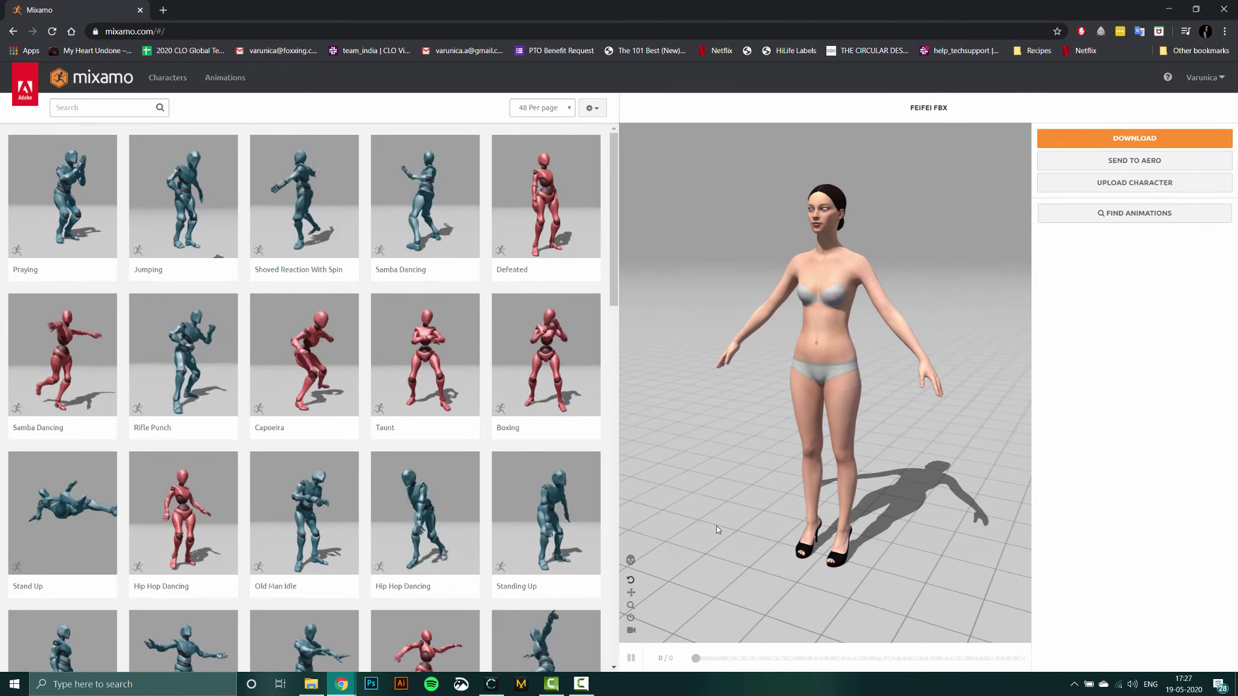
pyautogui.scroll(2, 707, 514)
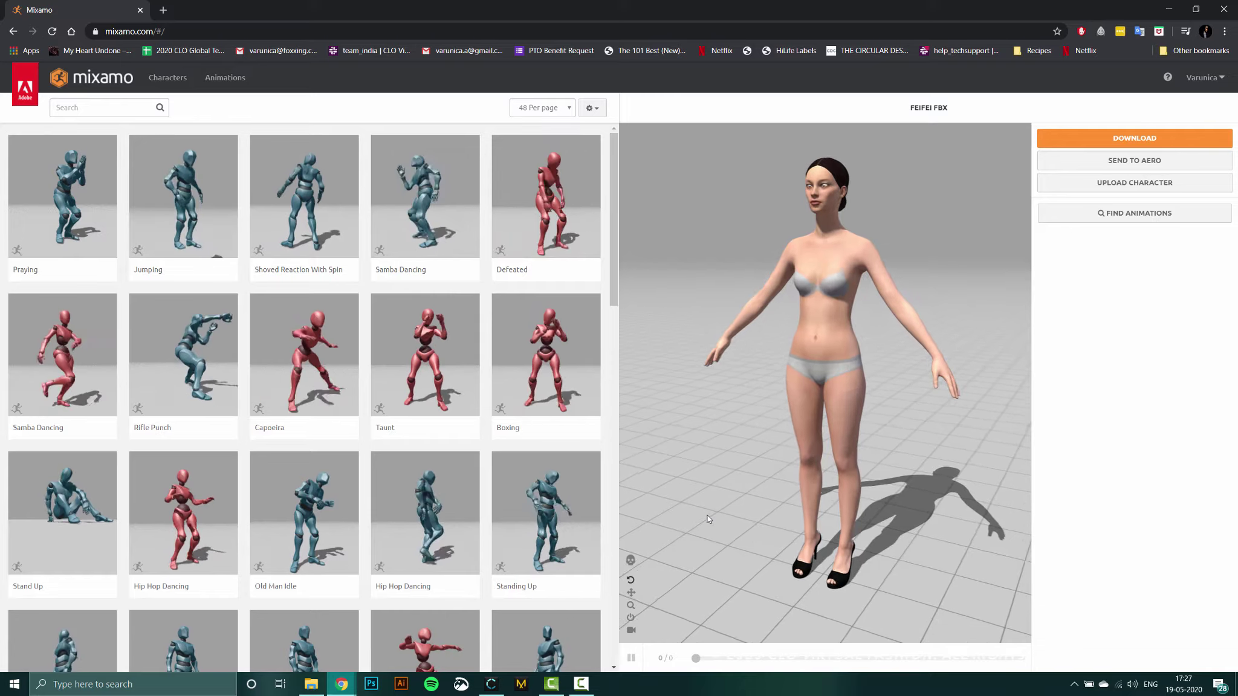
pyautogui.click(1134, 139)
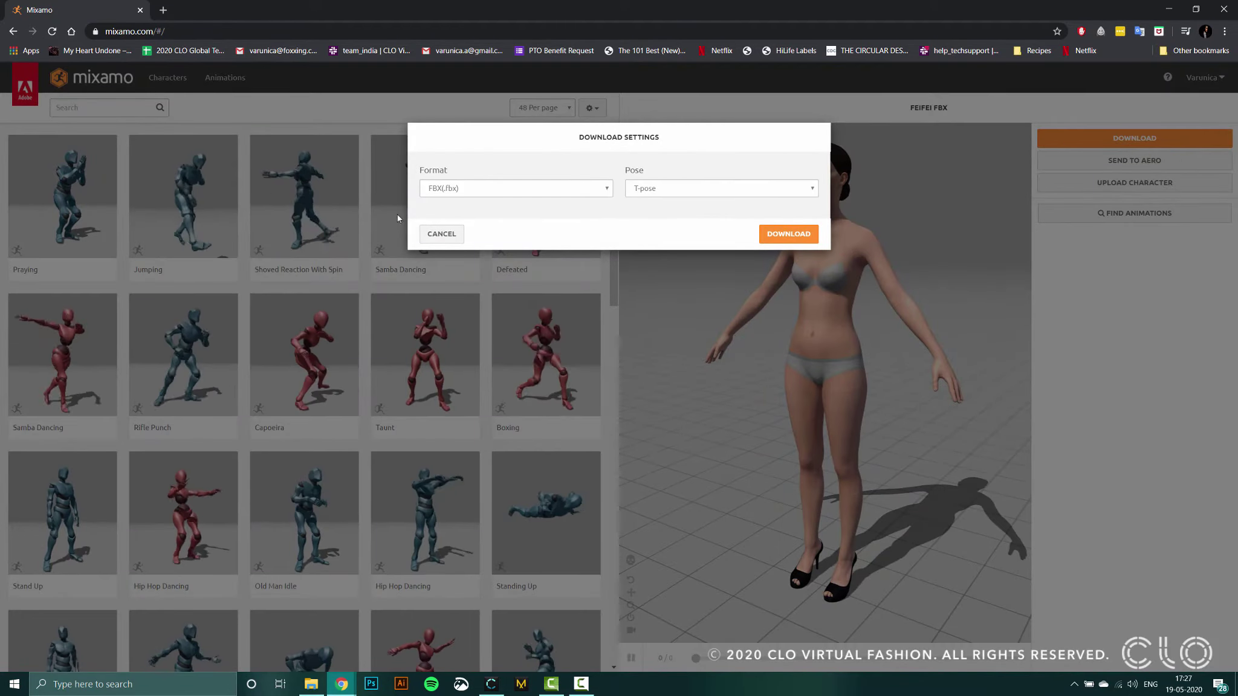
pyautogui.click(471, 191)
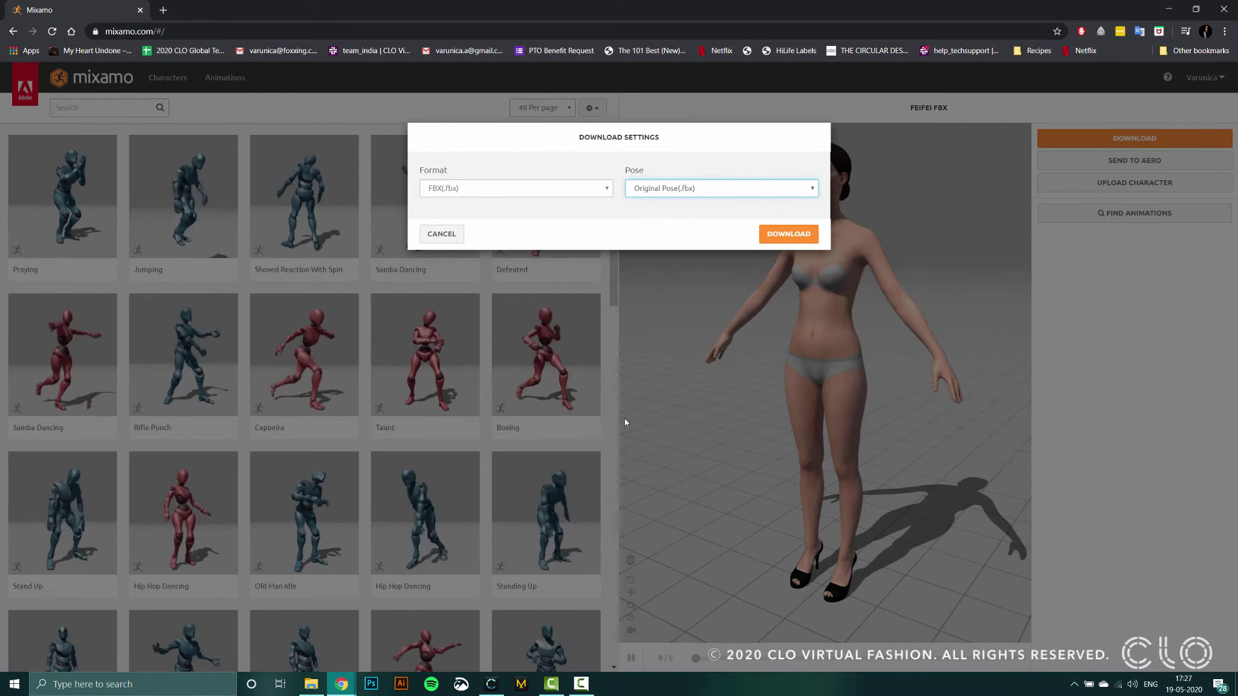
pyautogui.click(783, 237)
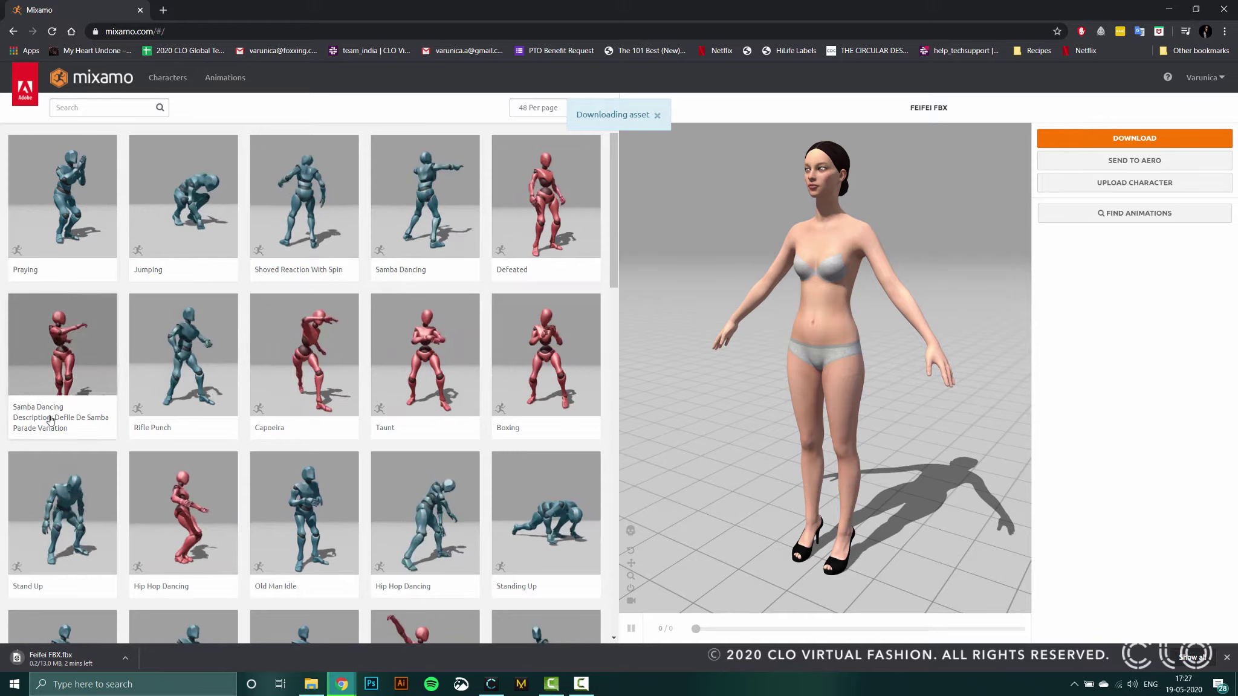
# Preview the Rifle Punch, Taunt and two Hip Hop Dancing animations on the character
pyautogui.click(202, 333)
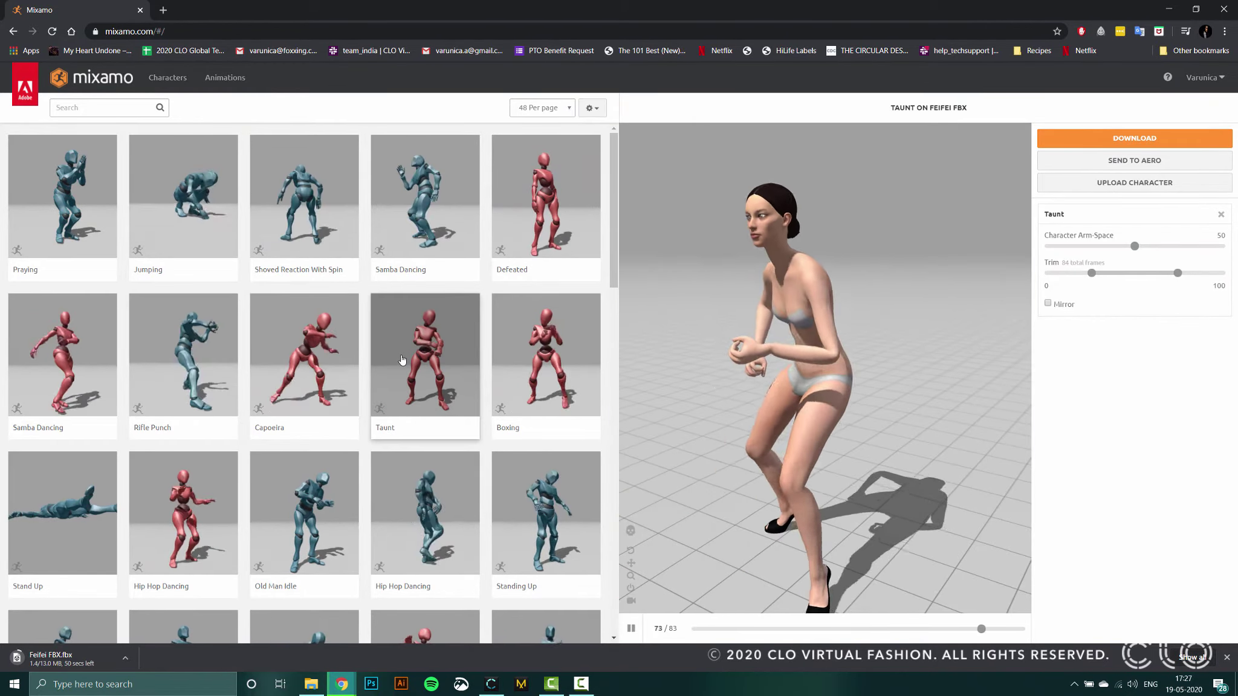
pyautogui.click(407, 354)
pyautogui.scroll(-5, 777, 387)
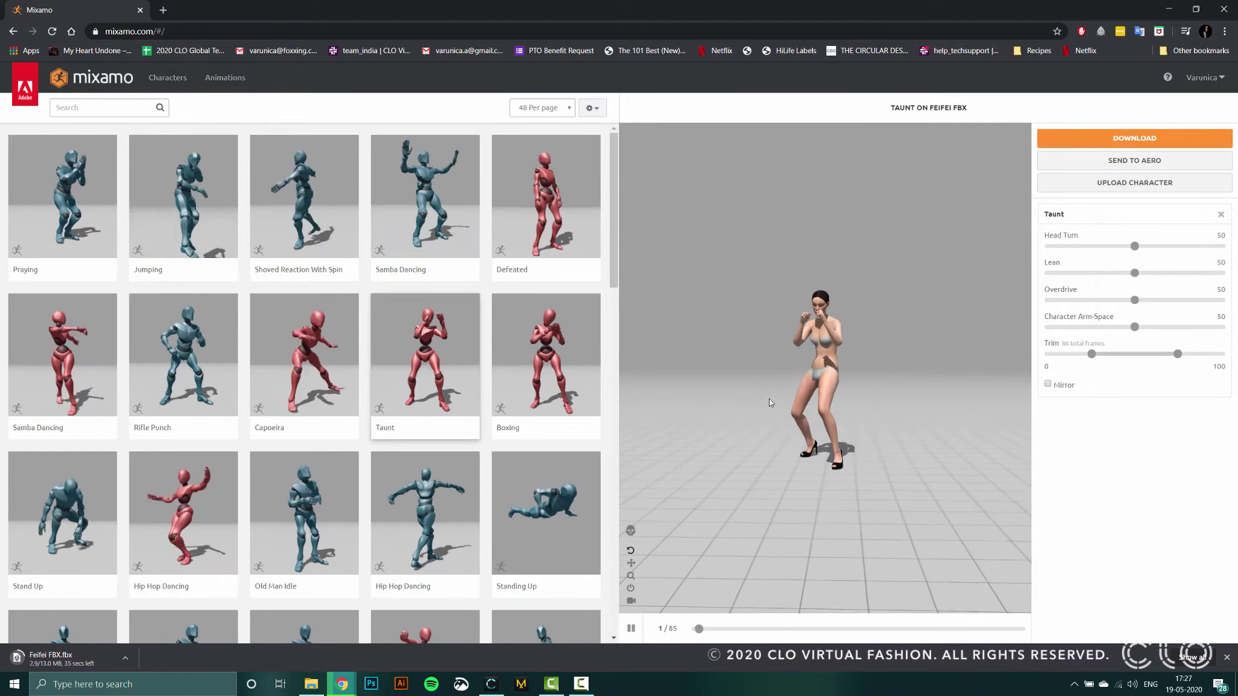
pyautogui.click(469, 518)
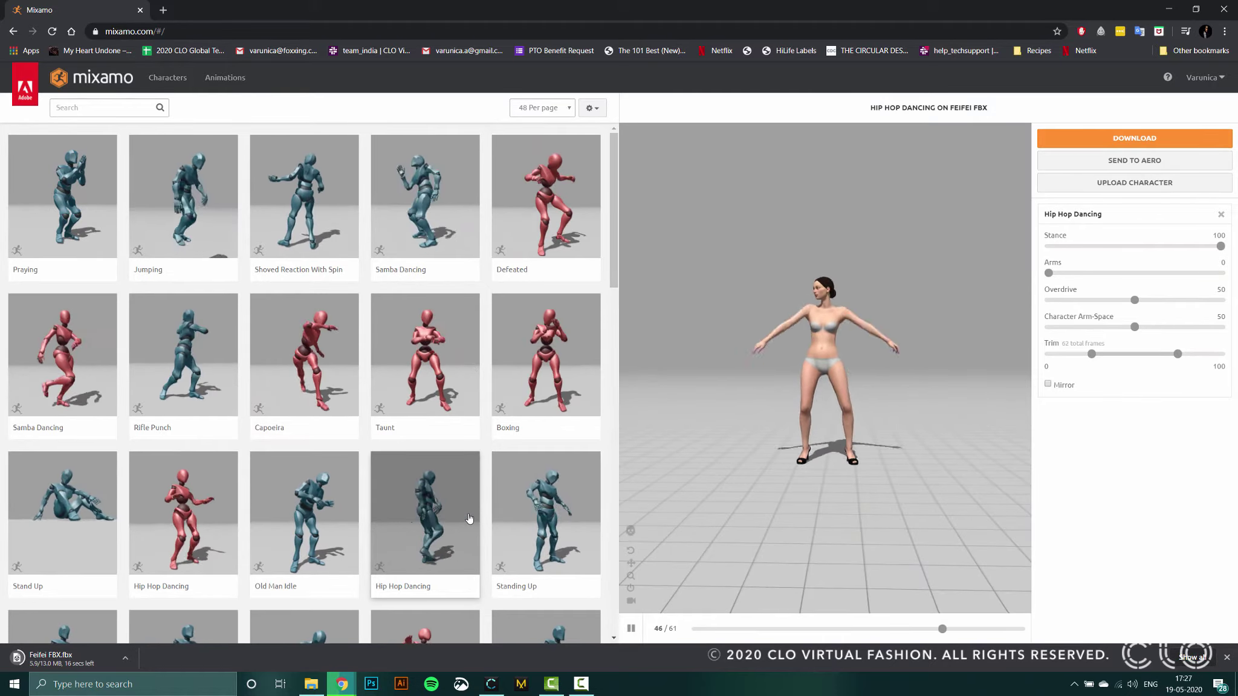
pyautogui.click(202, 519)
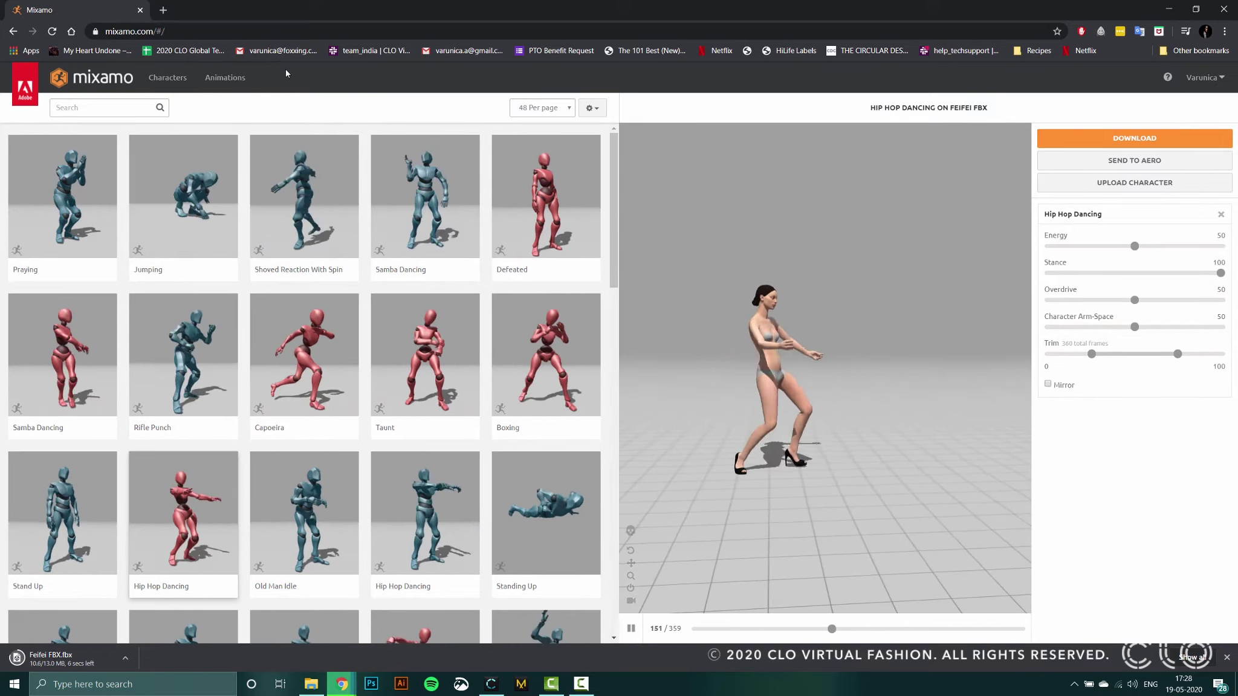
# Search the animations for "walk" and try Female Walk and Walk on the character, with In Place enabled
pyautogui.click(69, 107)
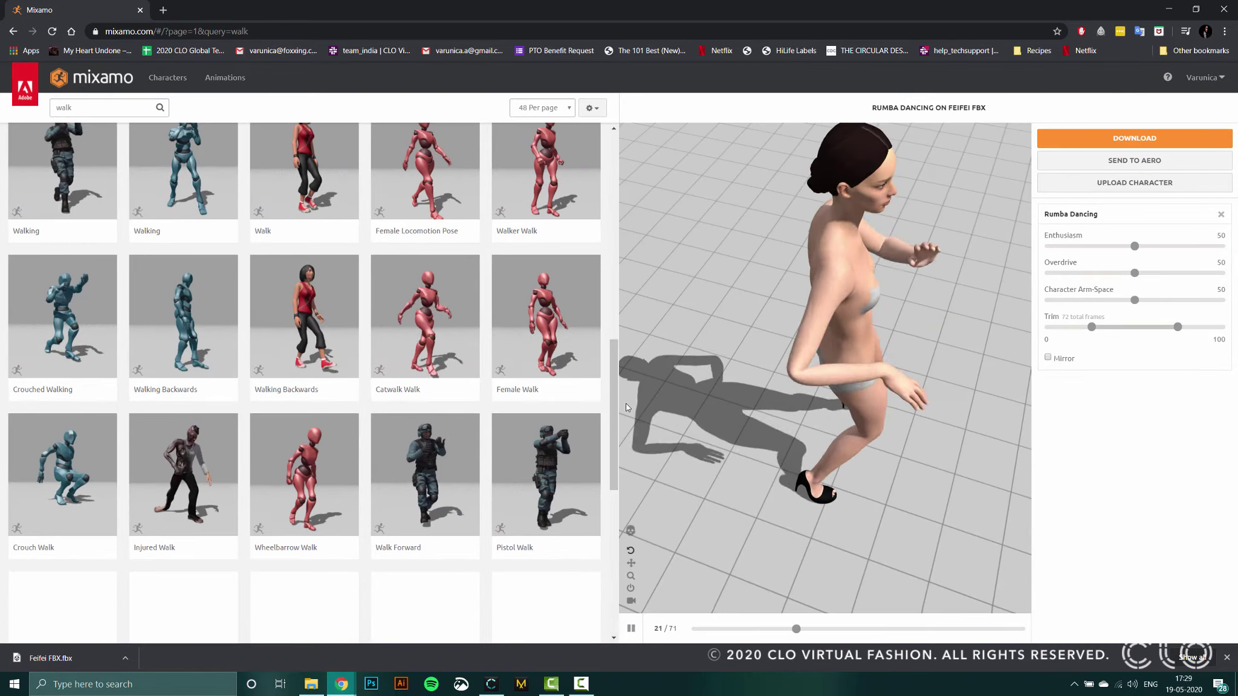
pyautogui.click(524, 319)
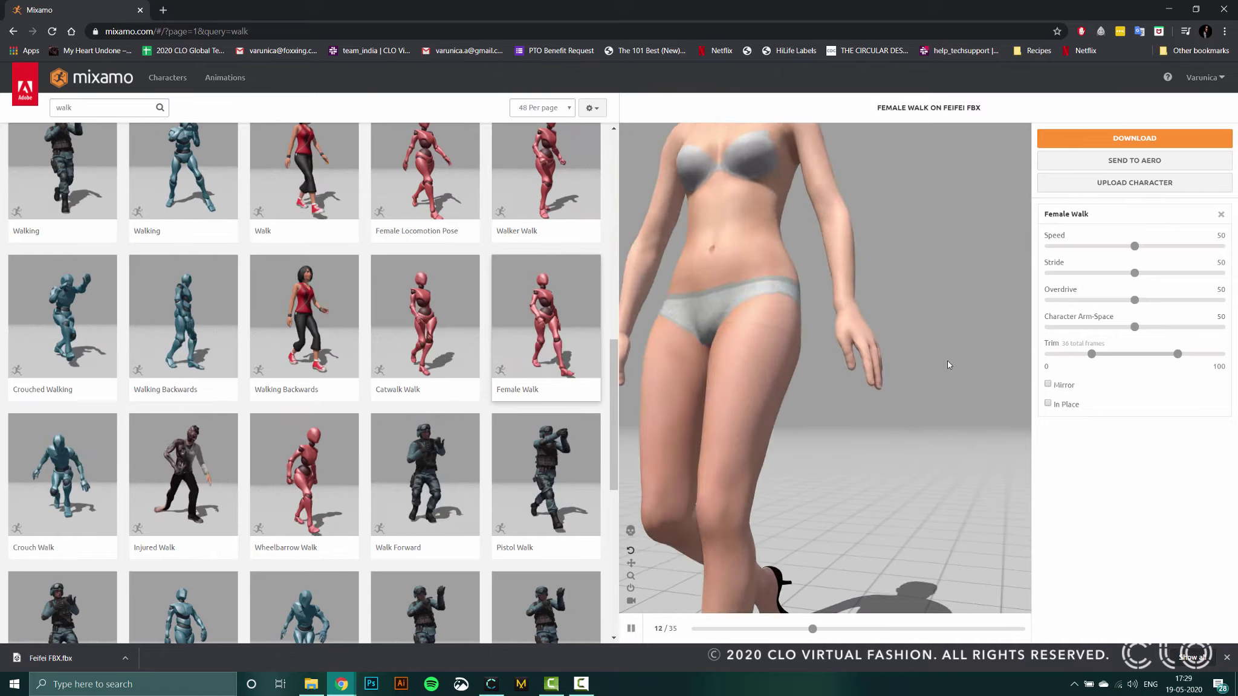
pyautogui.click(1047, 403)
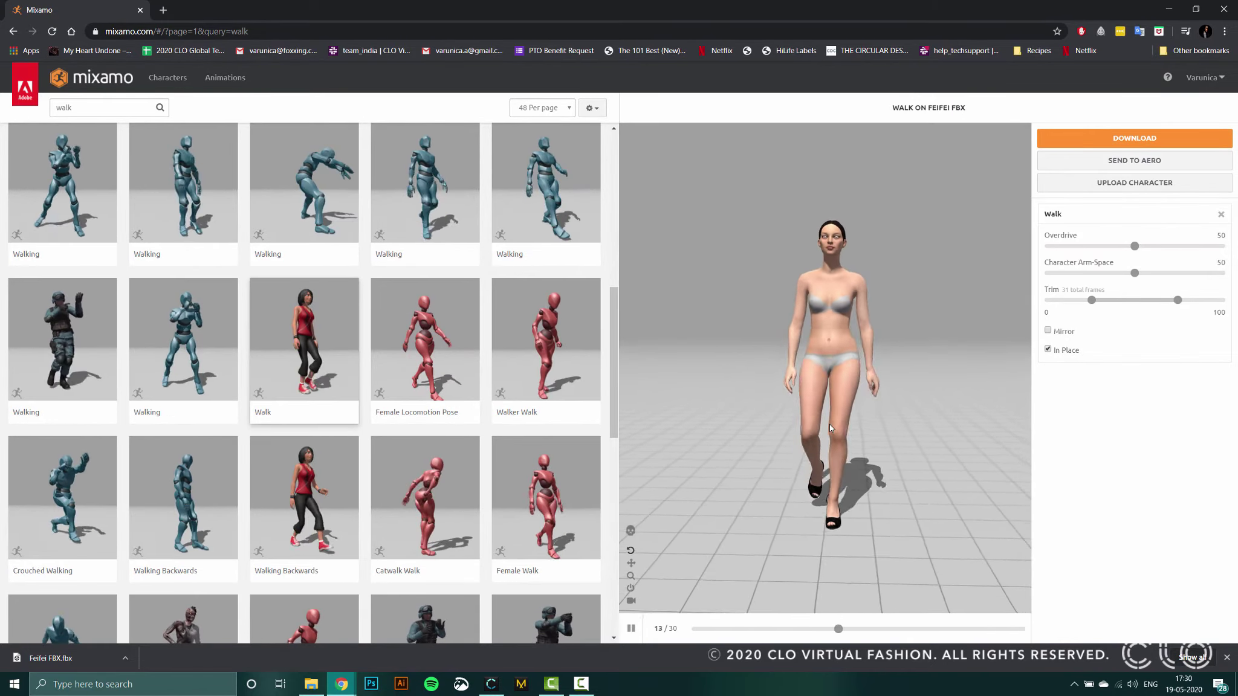
pyautogui.scroll(5, 829, 423)
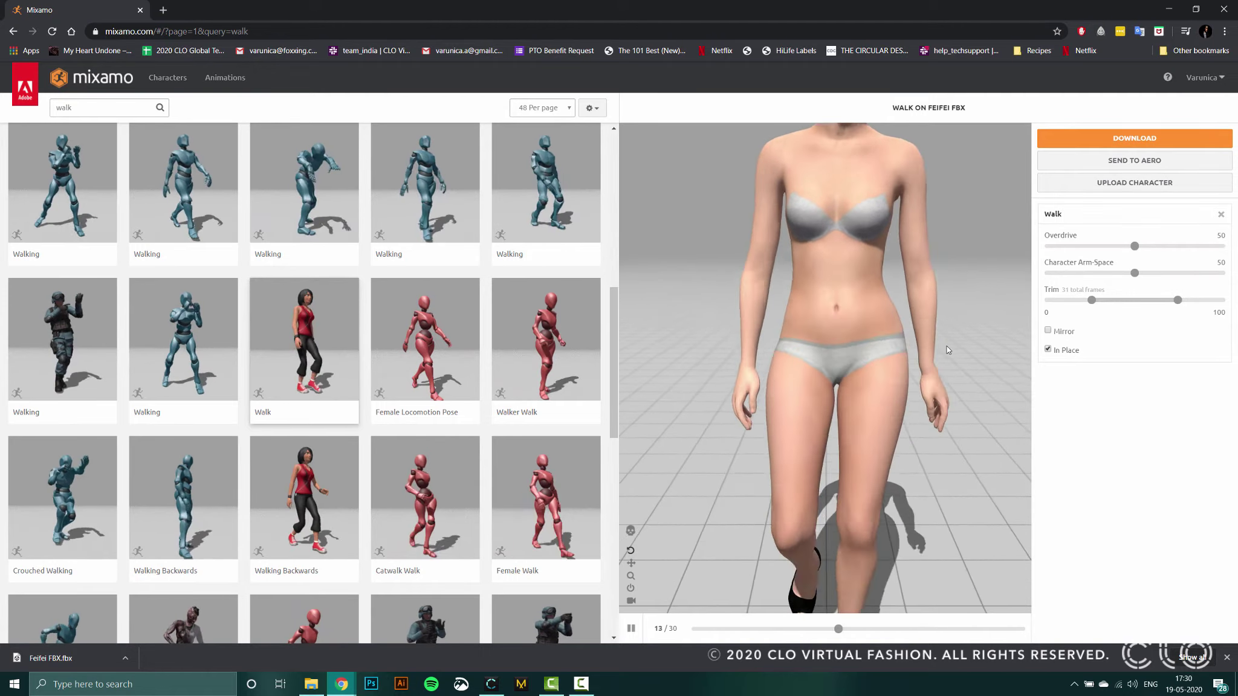
pyautogui.scroll(-3, 947, 346)
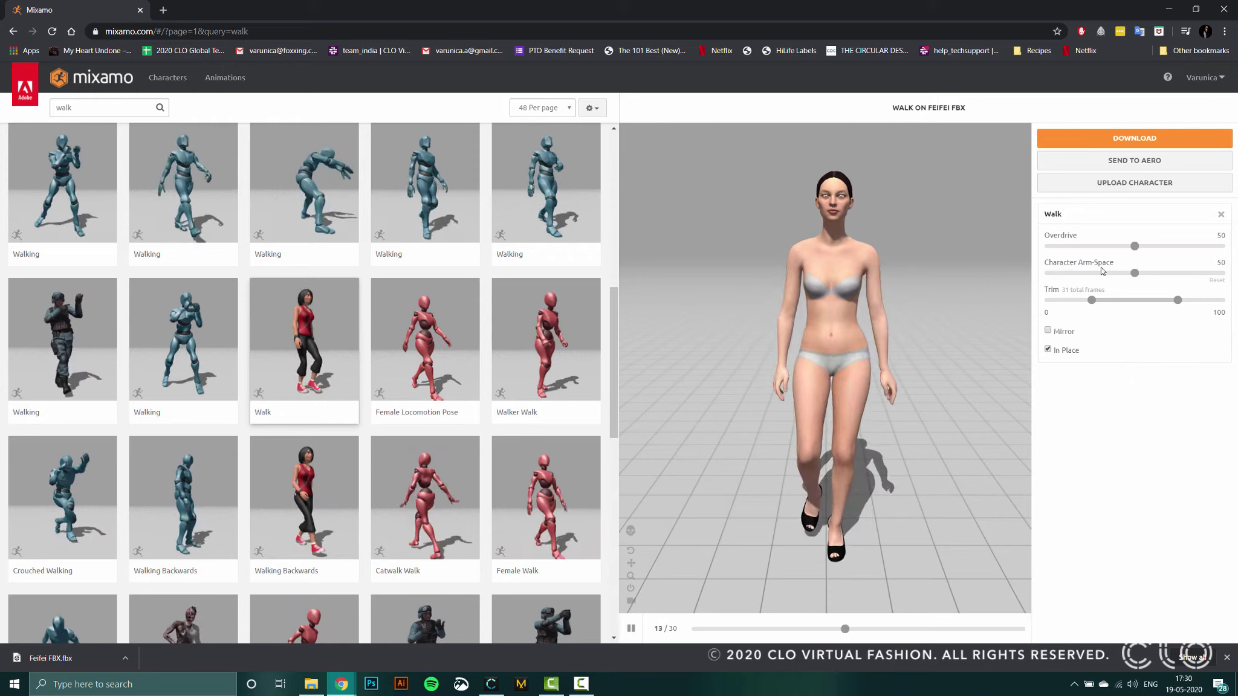
# Set the Walk animation's Character Arm-Space to 60 and view the walking character from another side
pyautogui.moveTo(1135, 272); pyautogui.dragTo(1148, 274)
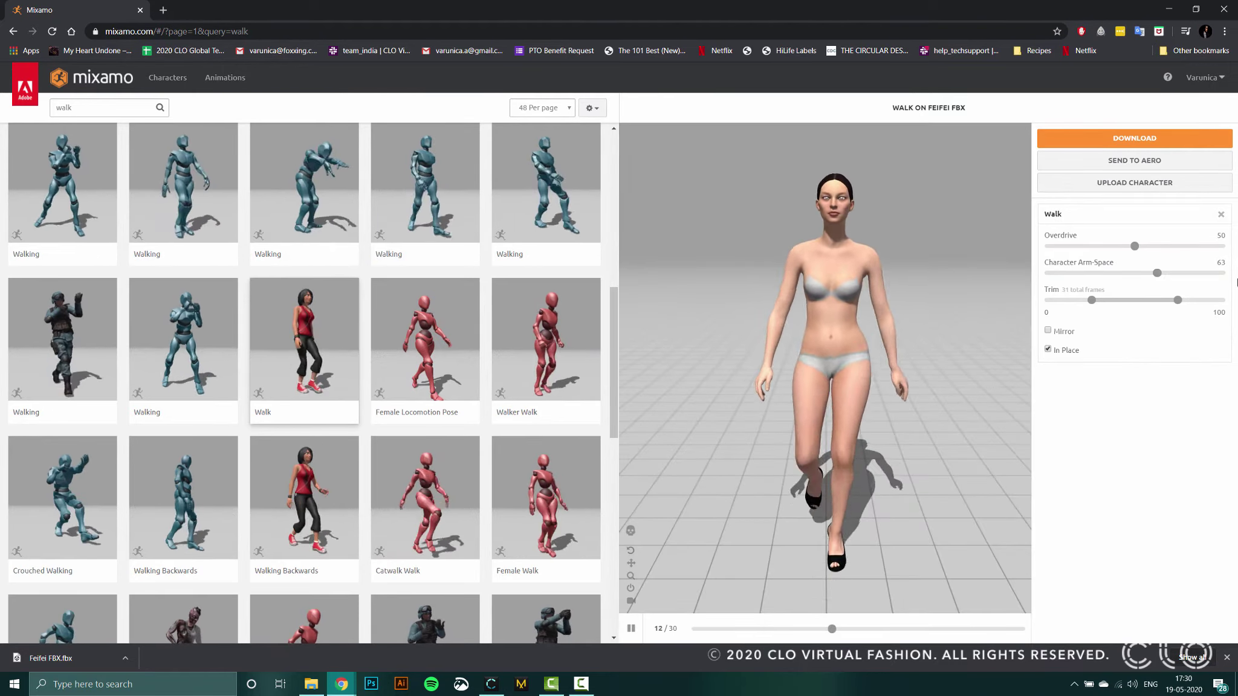
pyautogui.moveTo(1156, 274); pyautogui.dragTo(1152, 275)
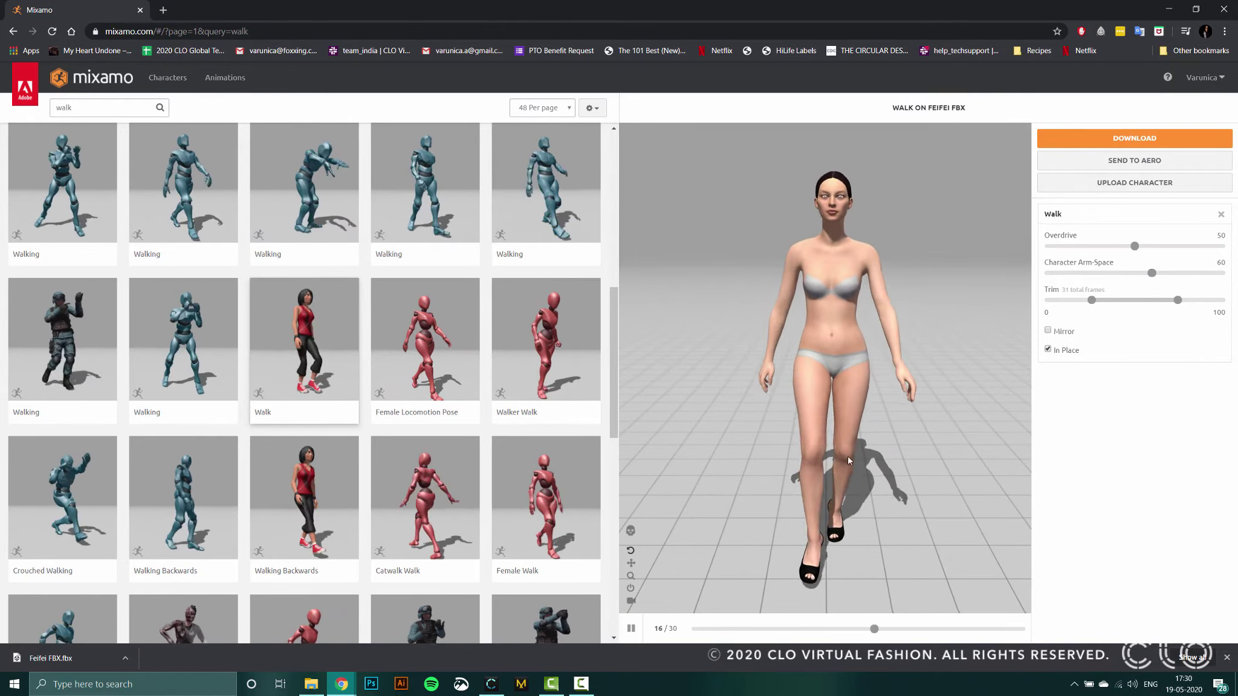
pyautogui.moveTo(853, 451); pyautogui.dragTo(850, 424)
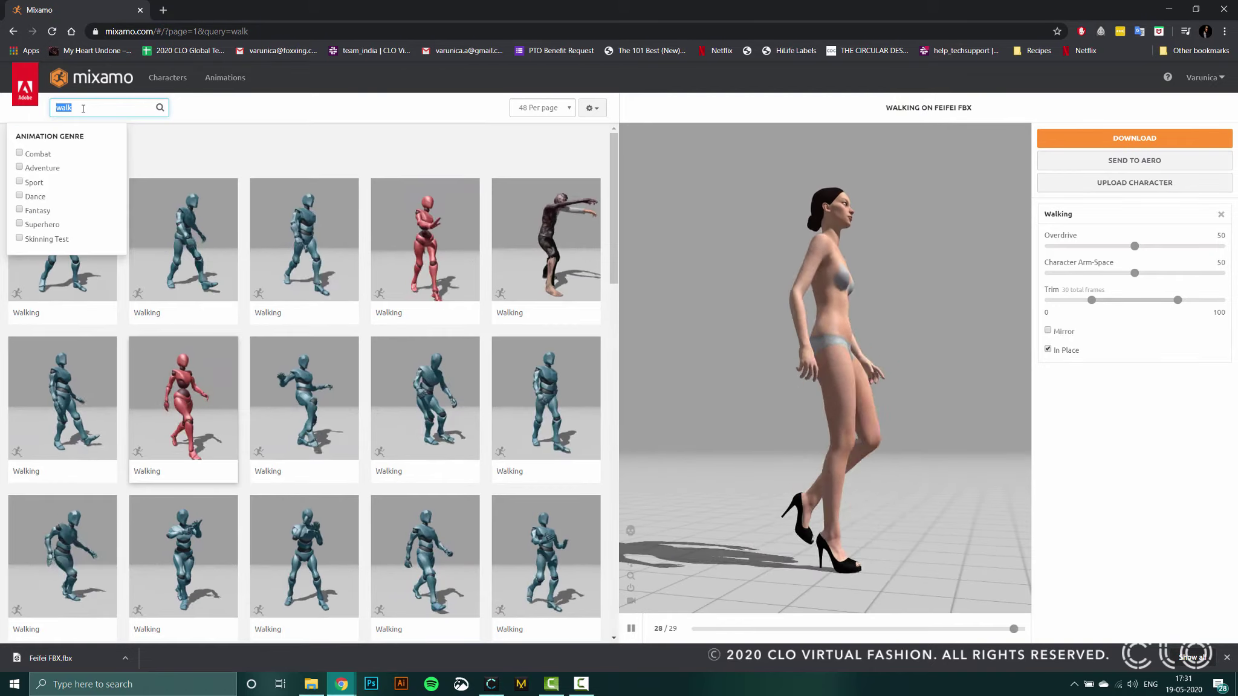
# Search the animations for "rumba" and download Rumba Dancing on the character as FBX(.fbx), With Skin, 30 frames per second, no keyframe reduction
pyautogui.write('rumba')
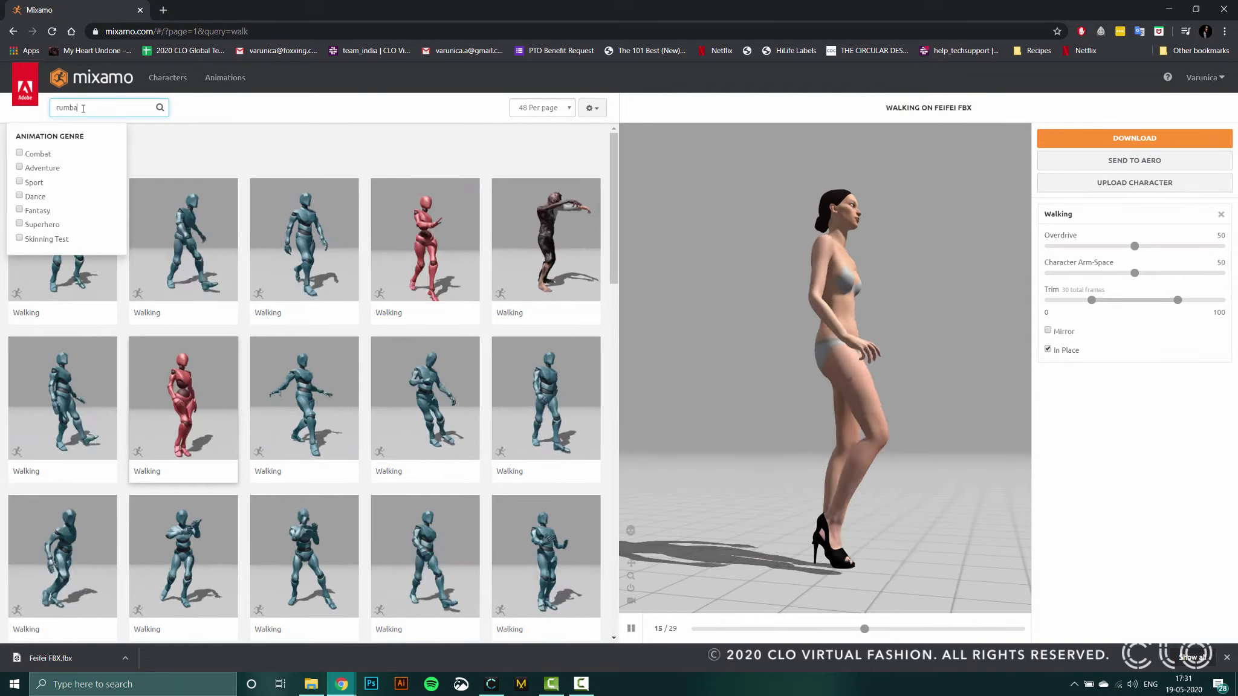
pyautogui.press('Return')
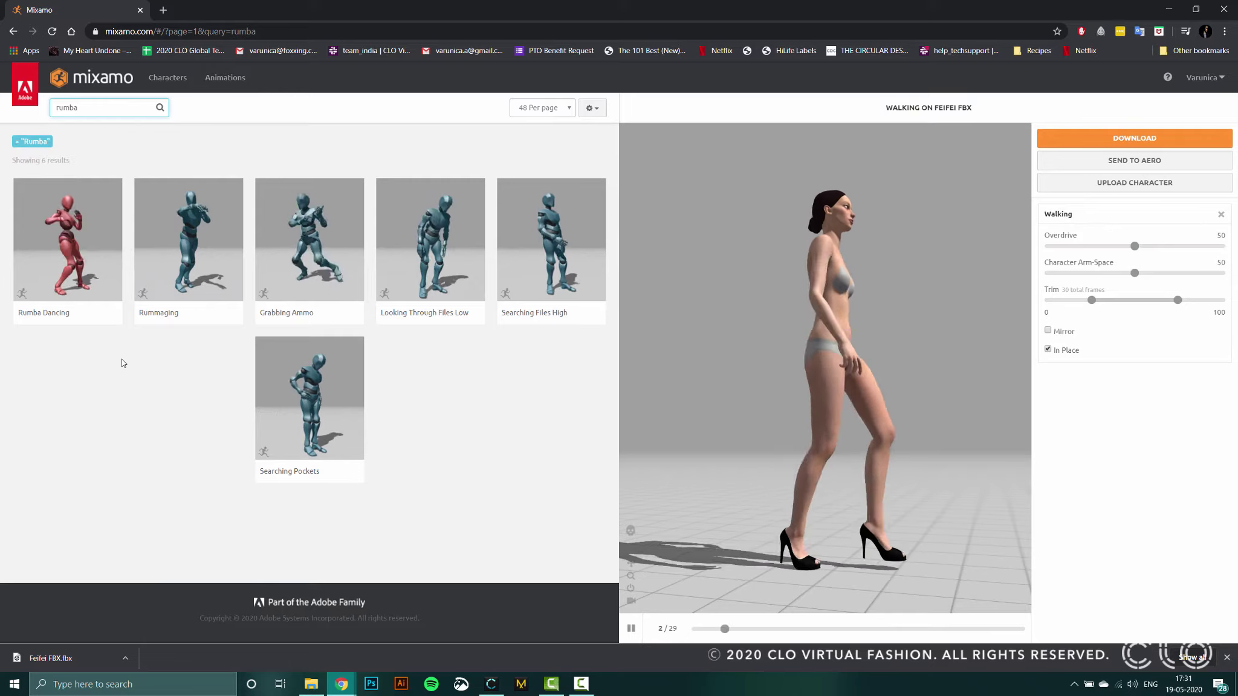
pyautogui.click(90, 290)
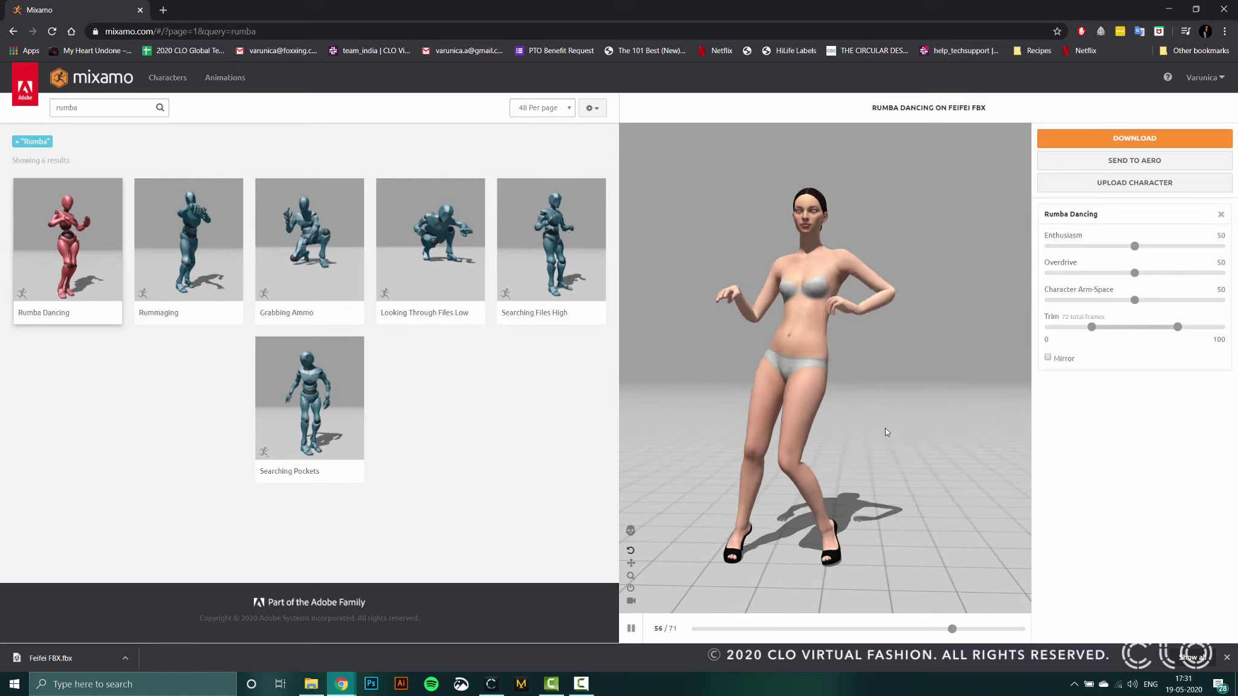
pyautogui.click(1135, 138)
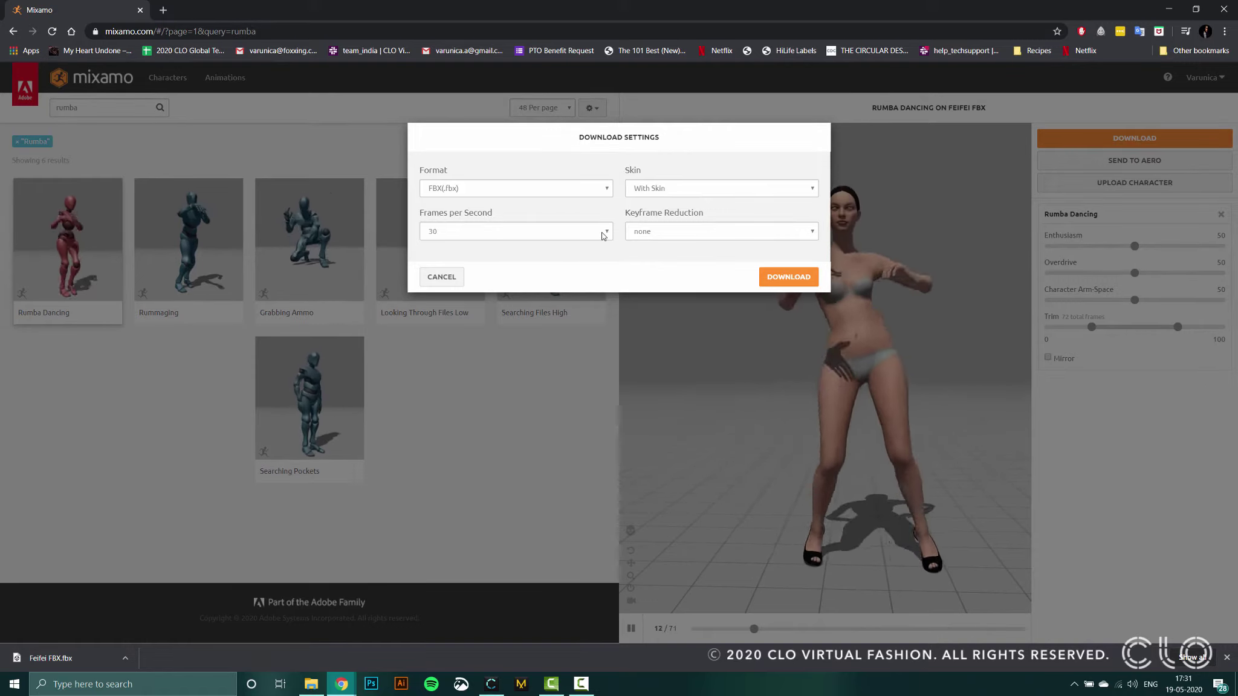
pyautogui.click(787, 277)
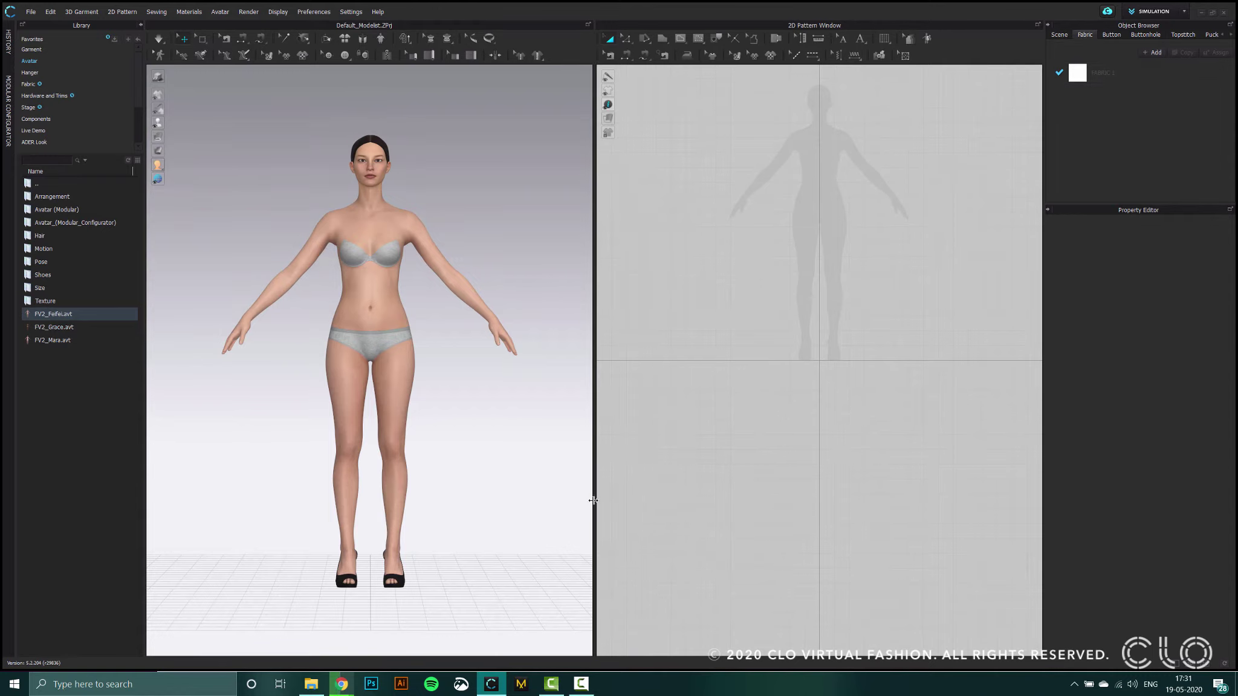
# Switch to CLO and replace the avatar with the Rumba Dancing (1) FBX from Downloads, imported with animation in mm at 100% scale
pyautogui.click(393, 287)
pyautogui.press('Delete')
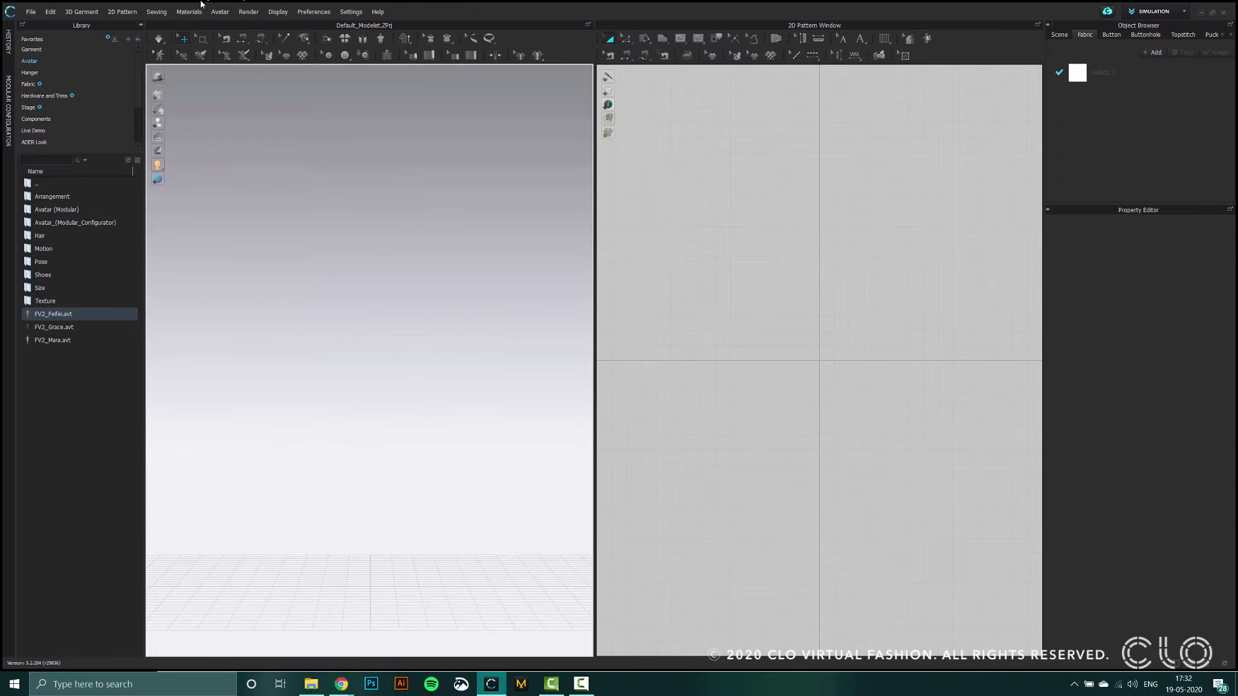
pyautogui.click(29, 12)
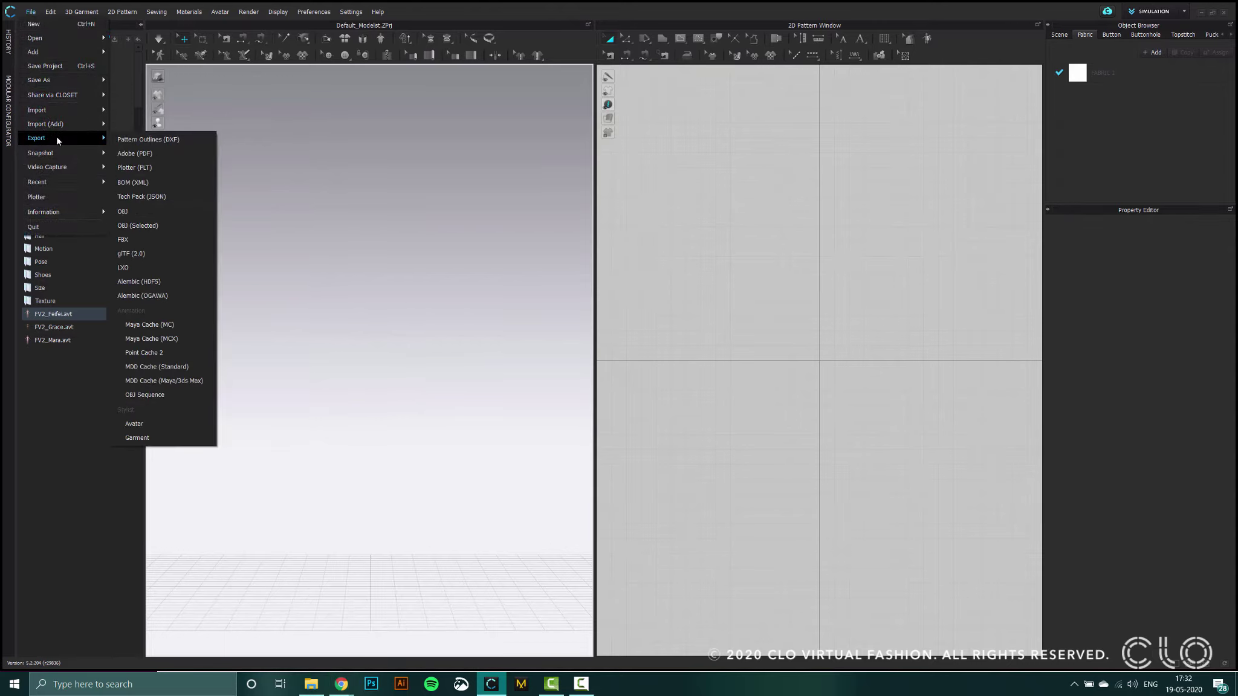
pyautogui.moveTo(57, 113)
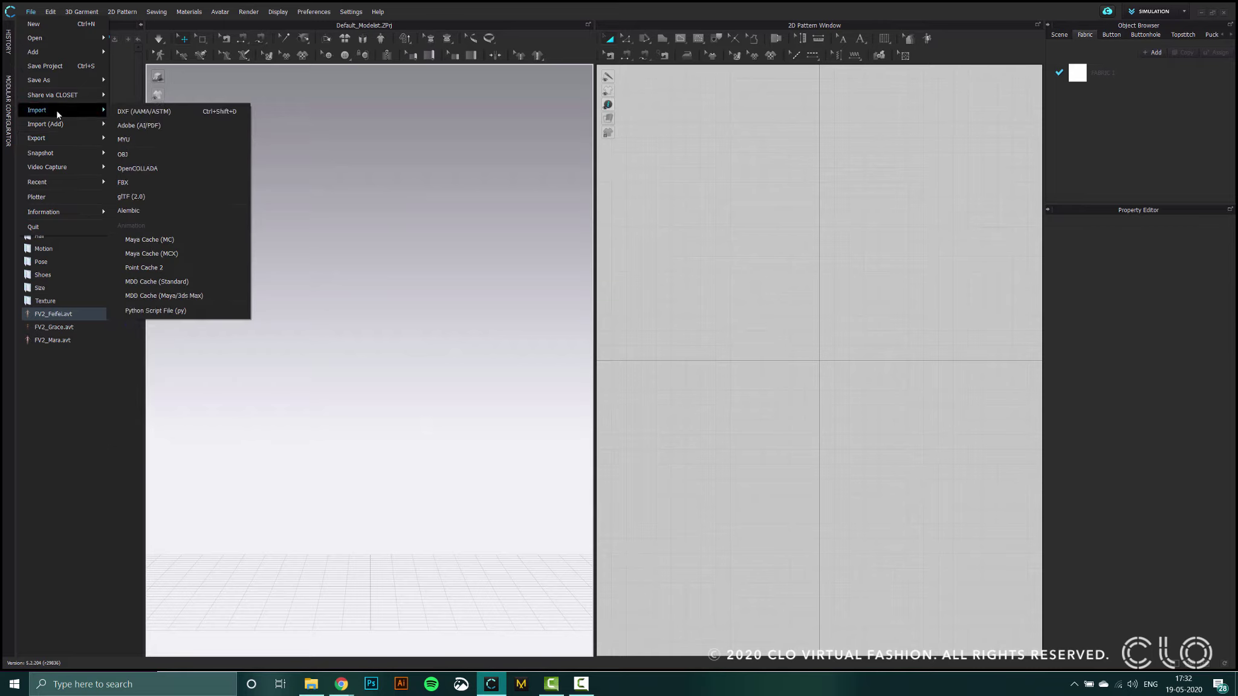
pyautogui.click(140, 182)
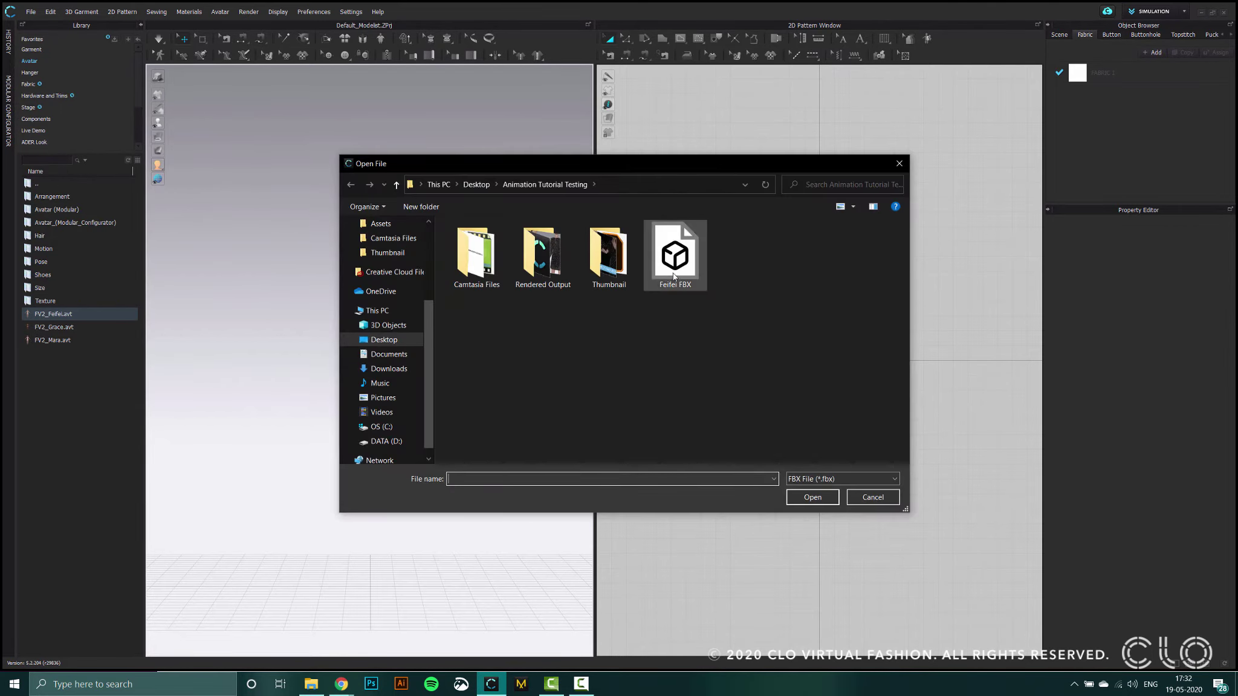
pyautogui.click(388, 370)
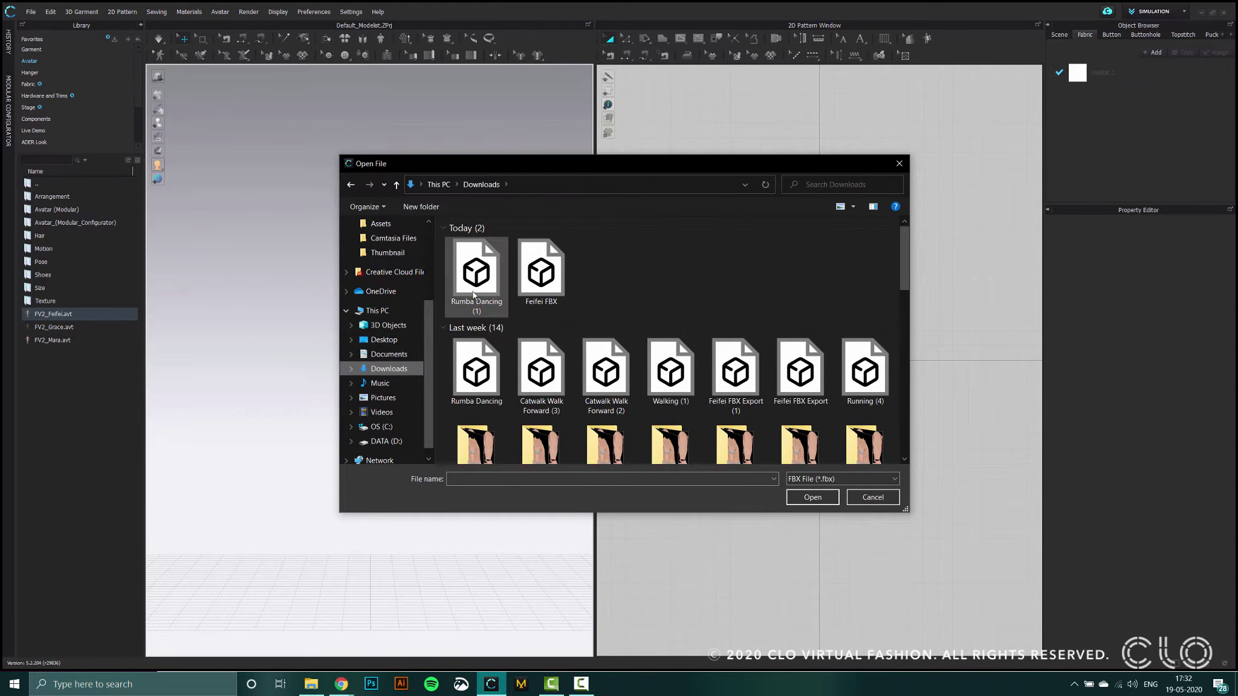
pyautogui.click(470, 276)
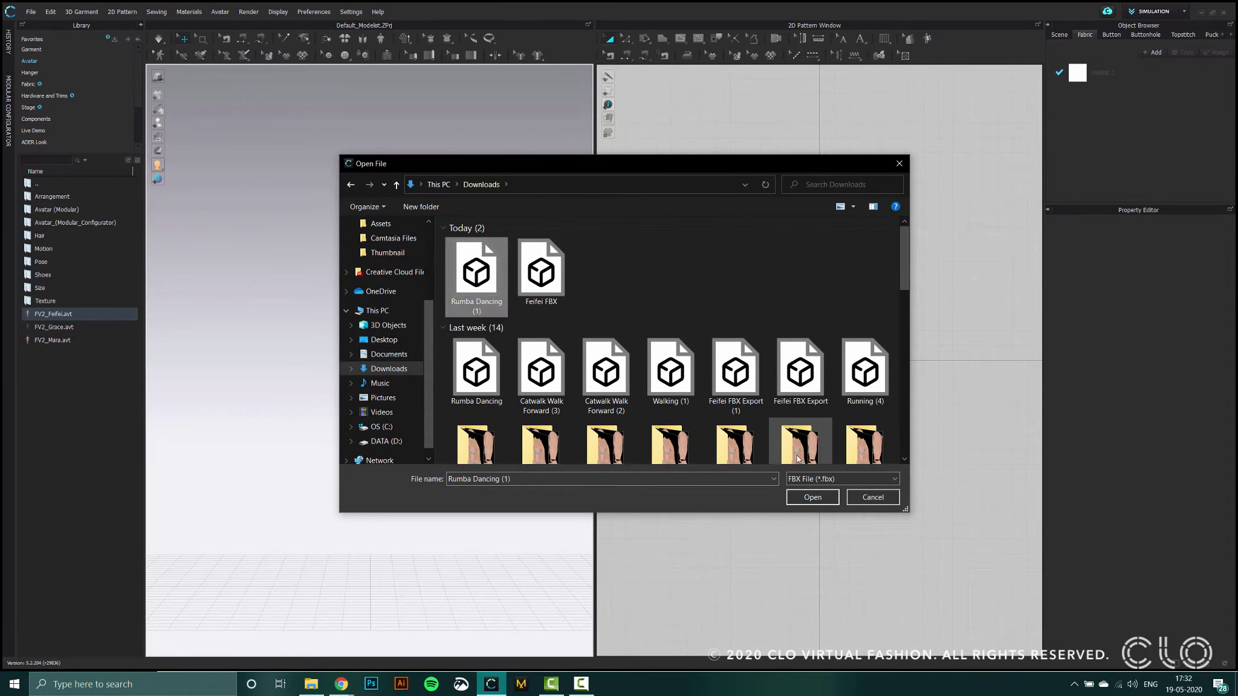
pyautogui.click(813, 496)
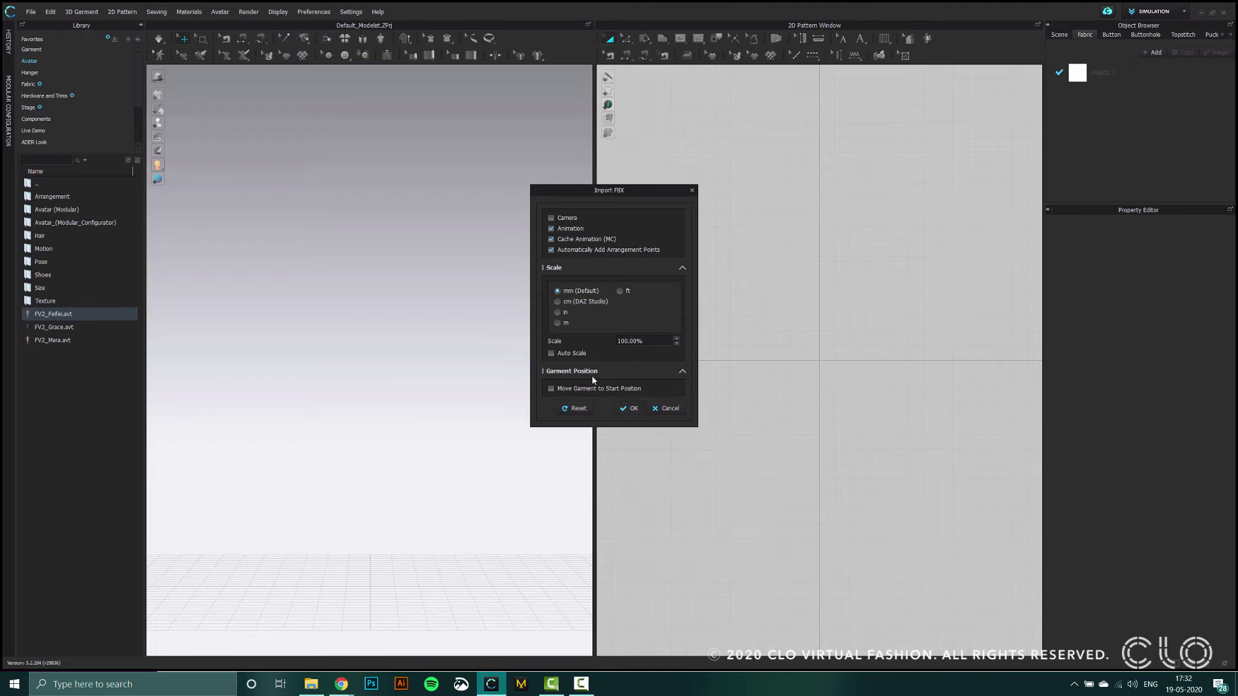
pyautogui.click(630, 409)
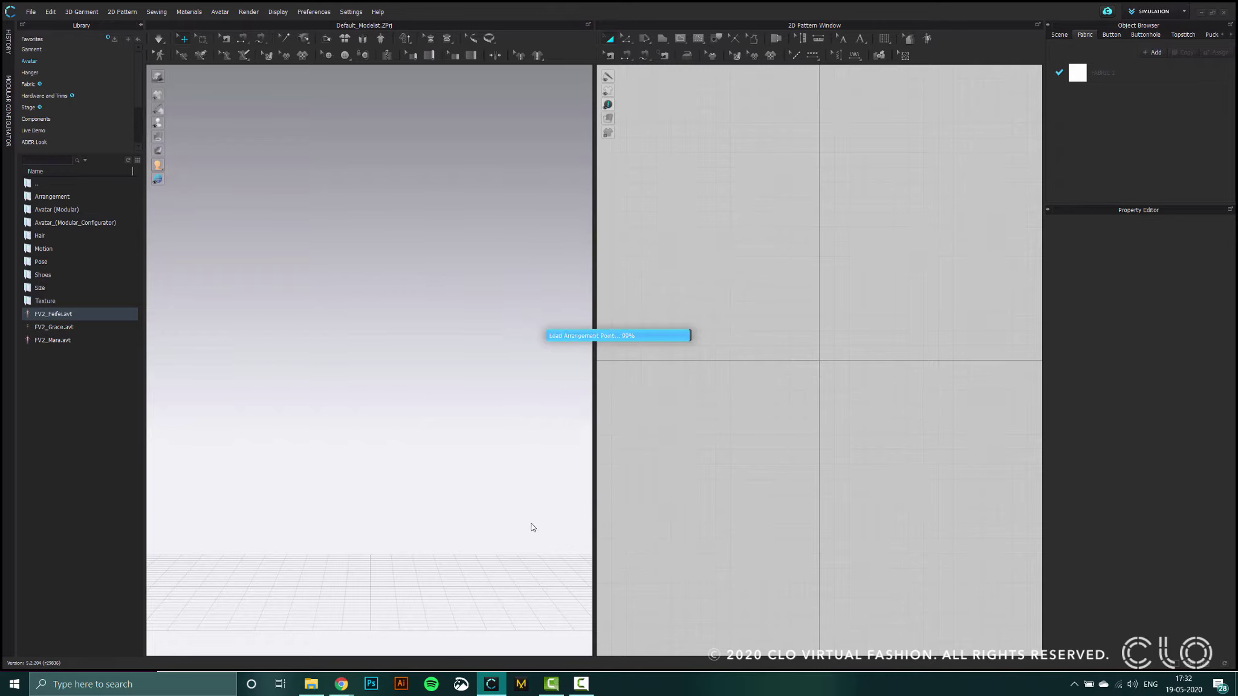
pyautogui.click(618, 372)
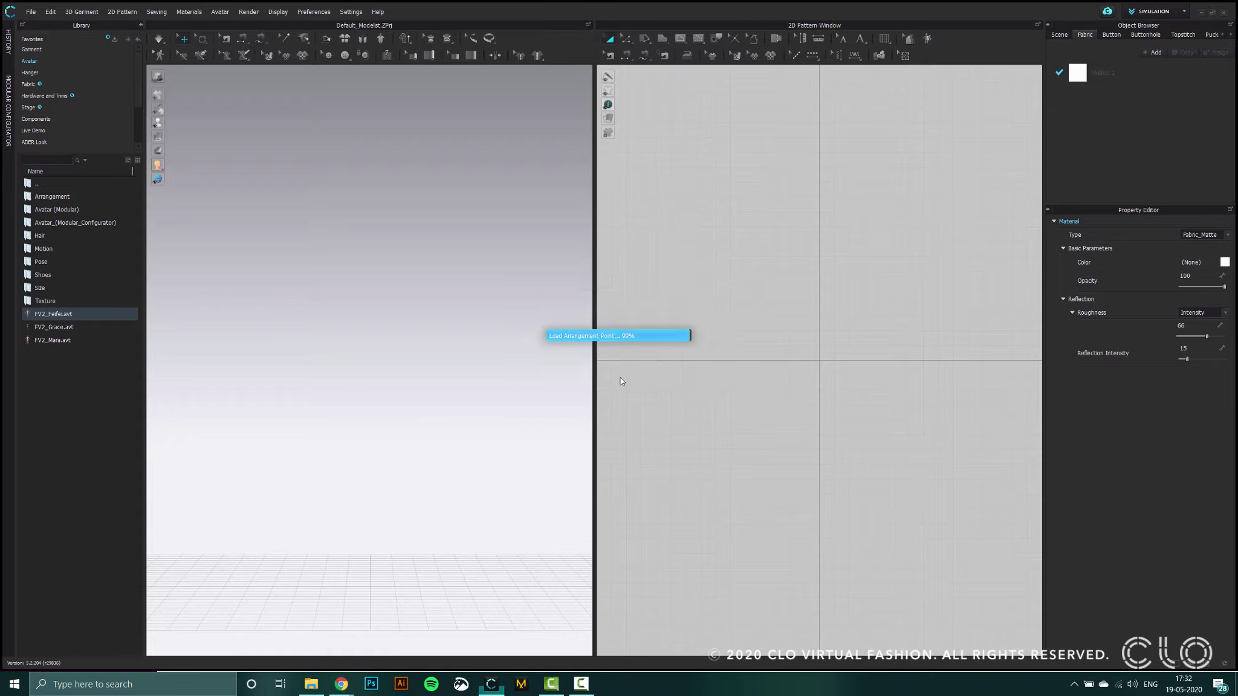
# Play the imported rumba motion in Animation mode and return to Simulation mode
pyautogui.click(1151, 11)
pyautogui.click(1148, 47)
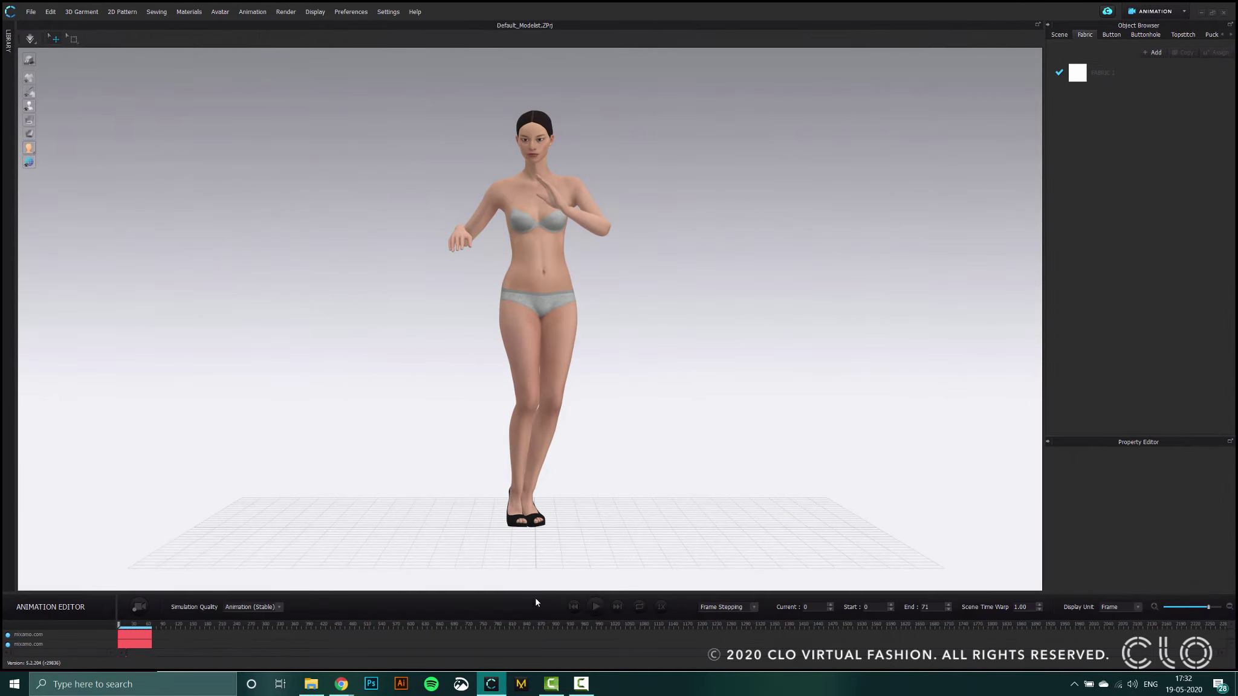
pyautogui.click(596, 605)
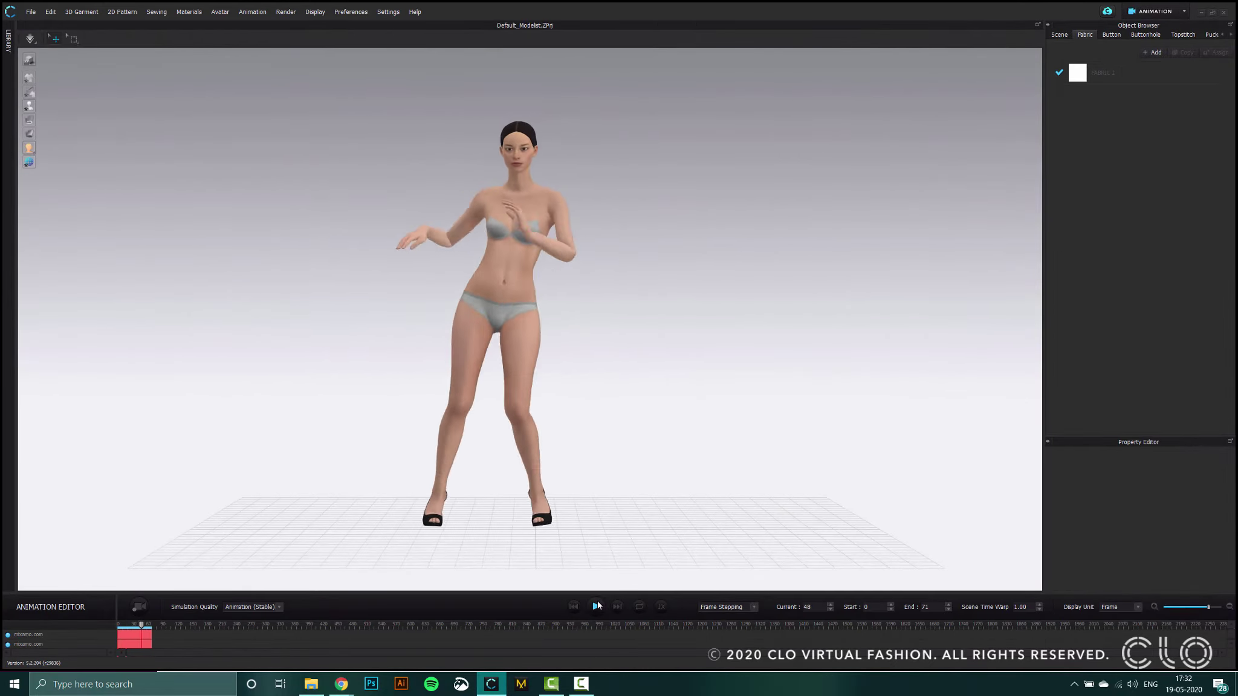
pyautogui.click(1159, 9)
pyautogui.click(1152, 29)
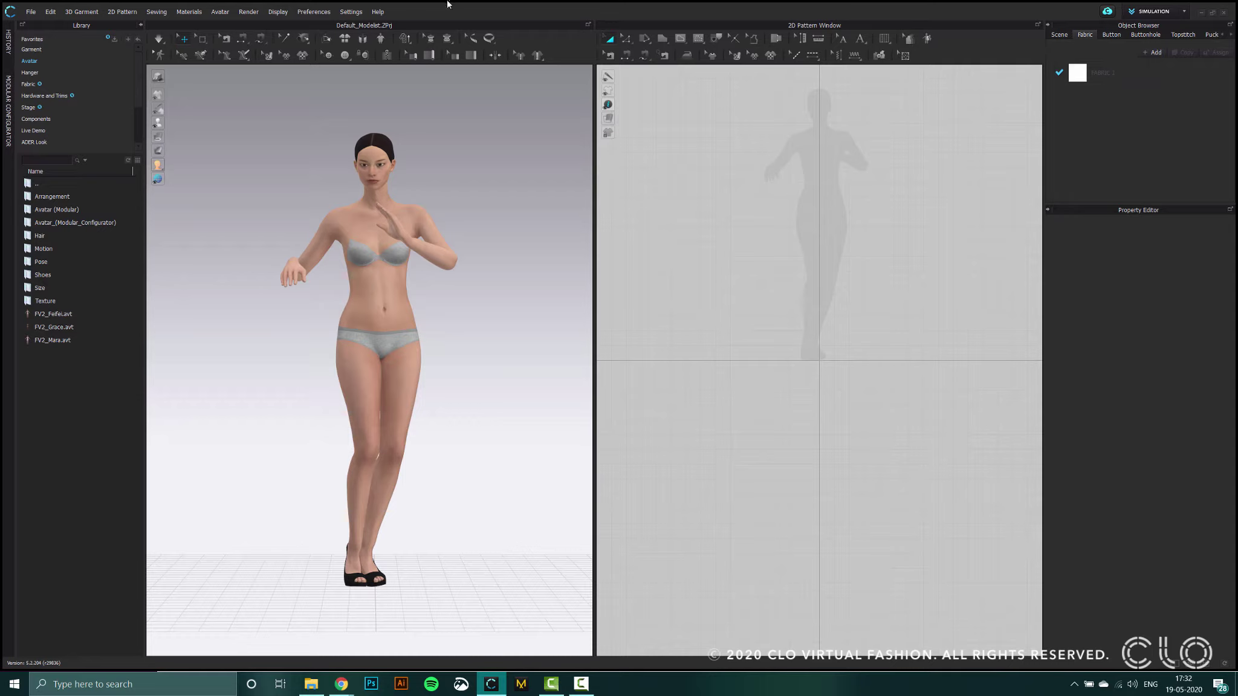
# Save the avatar's joint motion for the entire region as Rumba Dance in the Animation Tutorial Testing folder
pyautogui.click(29, 12)
pyautogui.moveTo(42, 77)
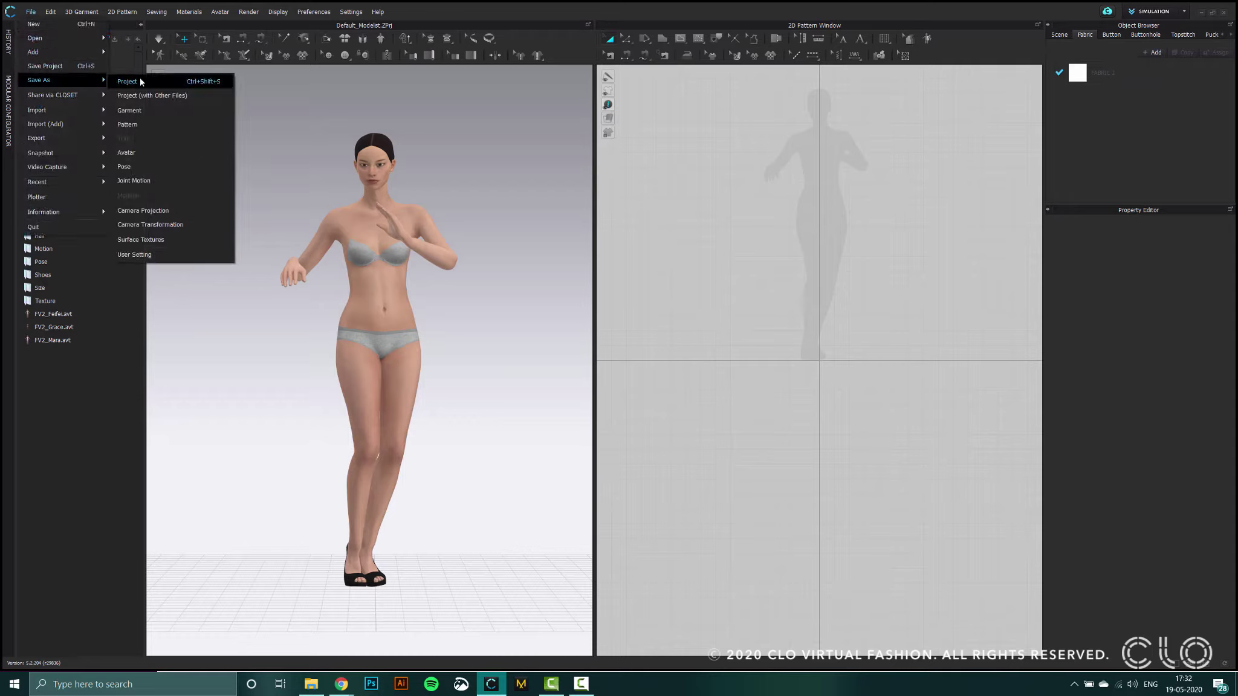
pyautogui.click(144, 182)
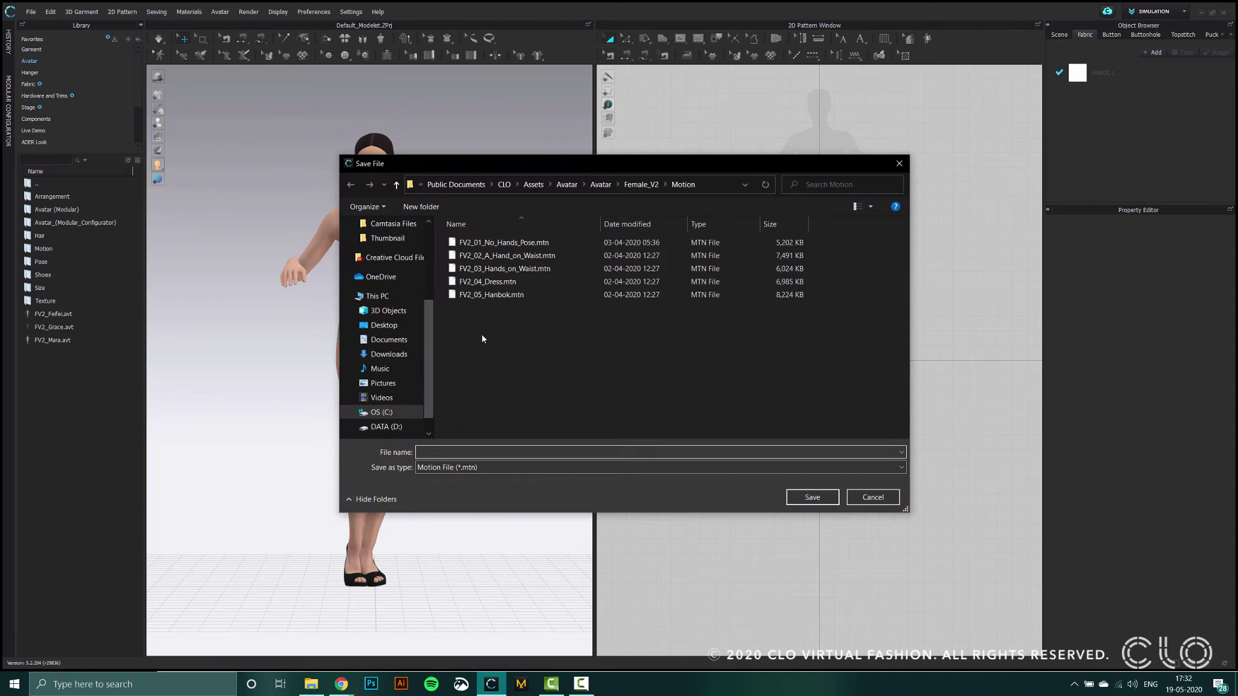
pyautogui.scroll(2, 393, 314)
pyautogui.click(396, 253)
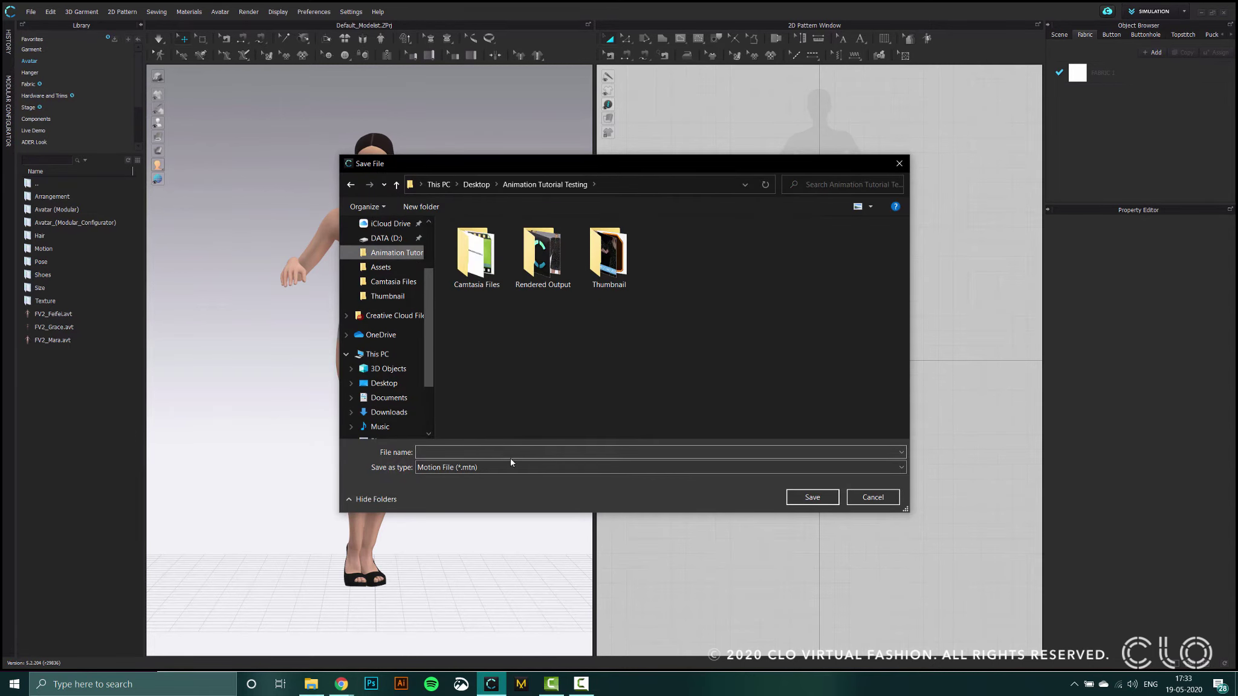
pyautogui.click(493, 452)
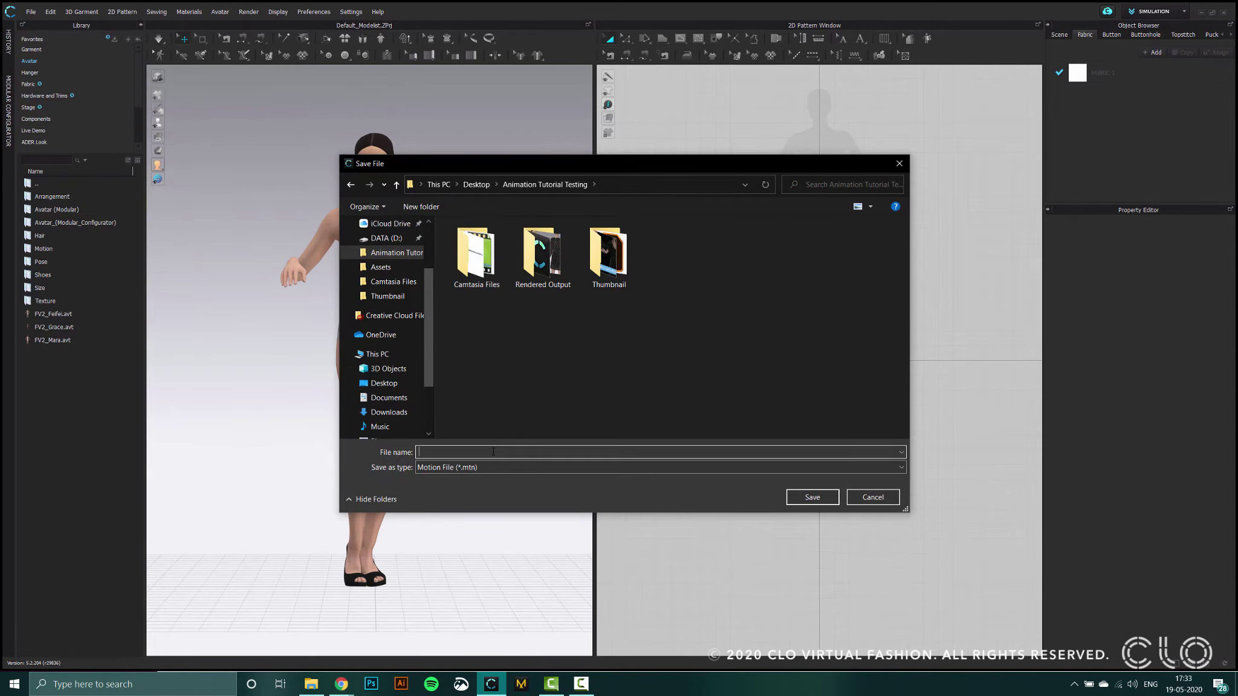
pyautogui.write('Rumba')
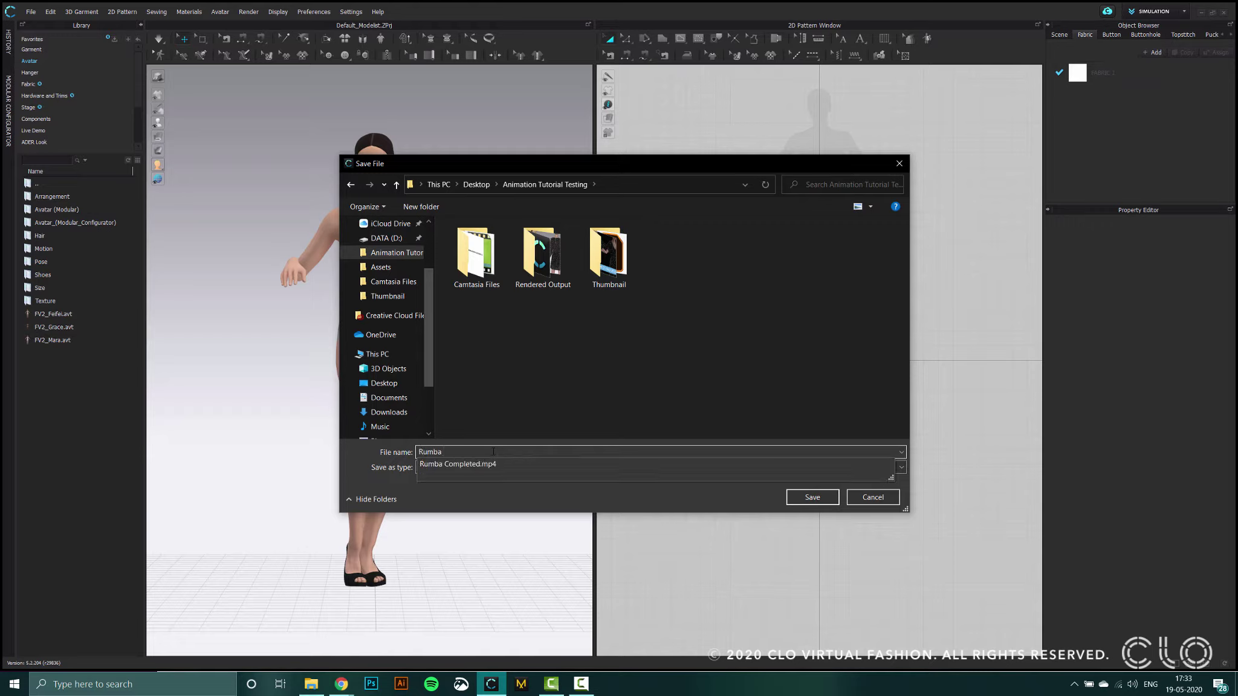
pyautogui.write(' J')
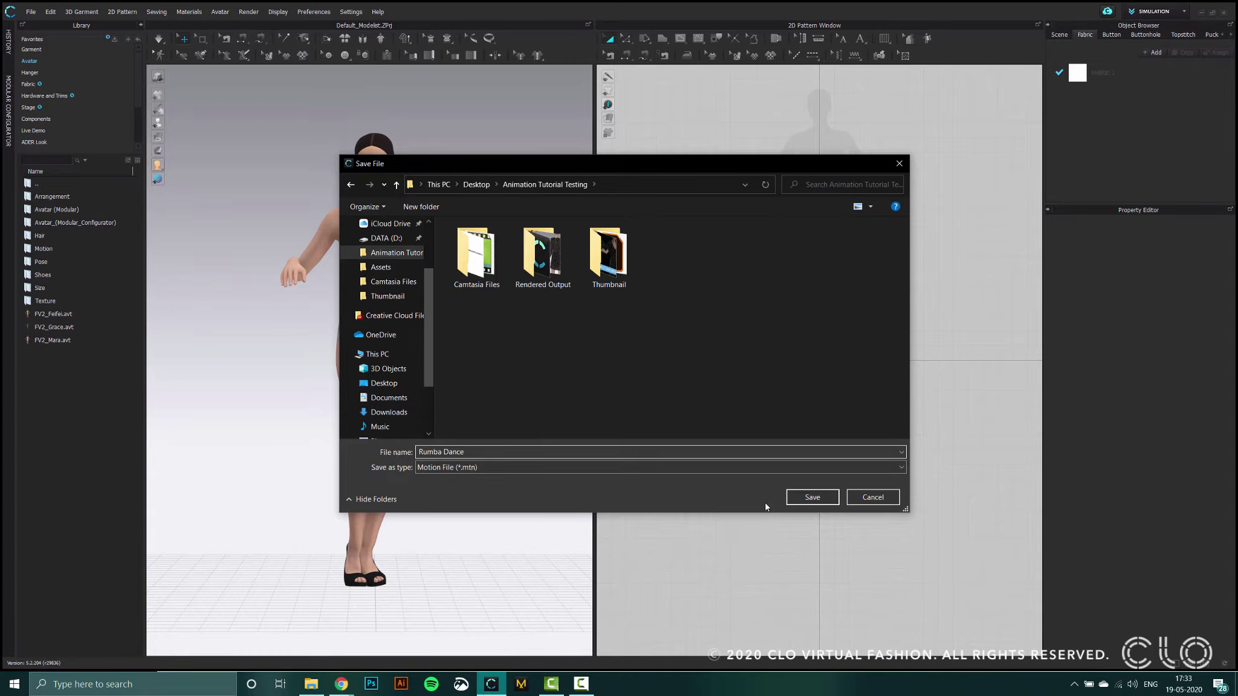
pyautogui.click(801, 498)
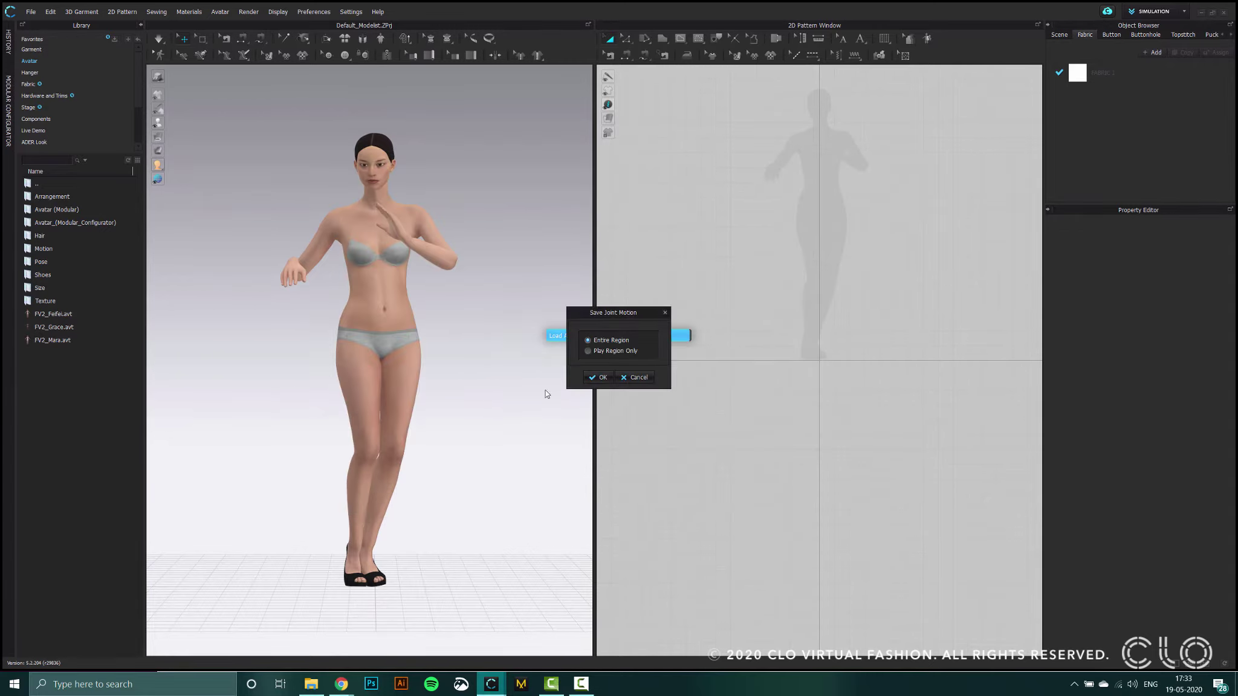
pyautogui.click(605, 377)
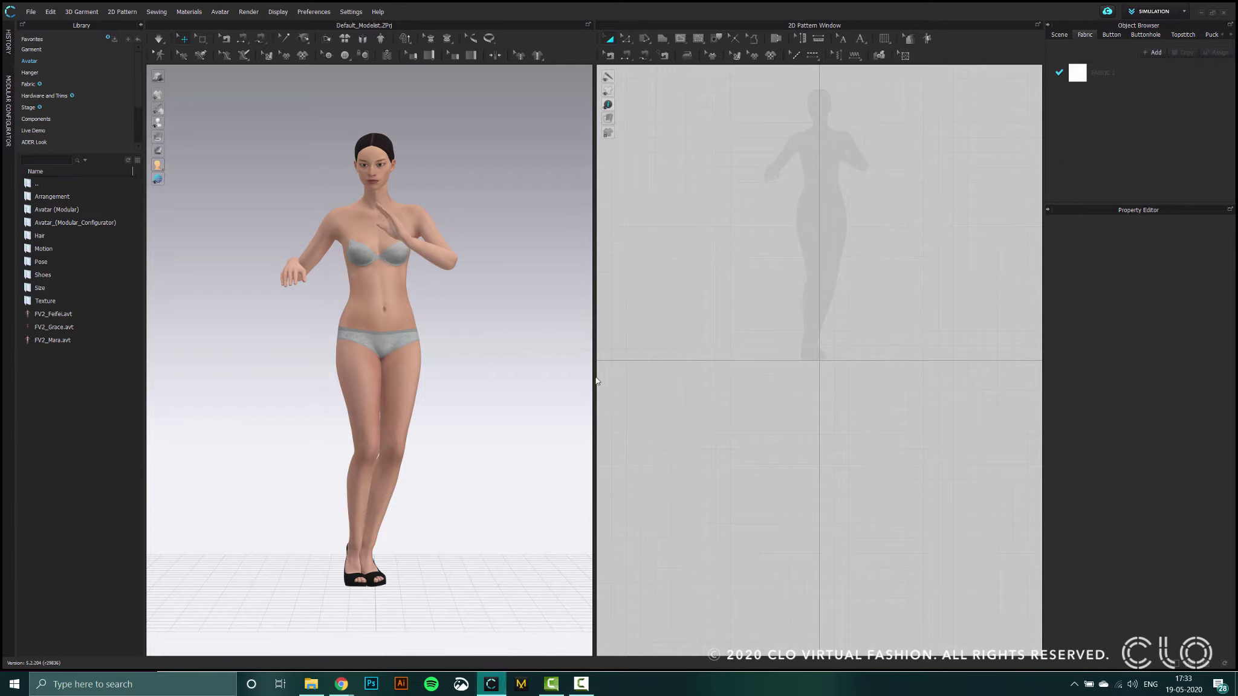
# Delete the dancing avatar and import the rigged Feifei FBX from Downloads in its place
pyautogui.click(393, 306)
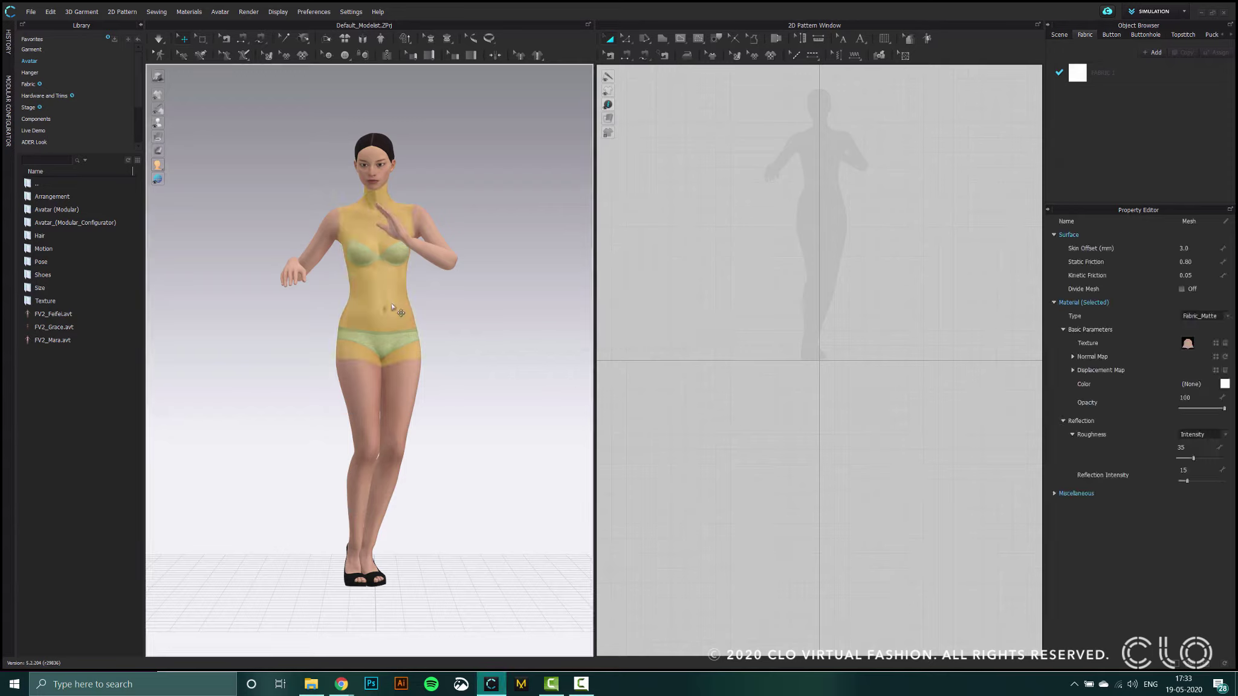
pyautogui.press('Delete')
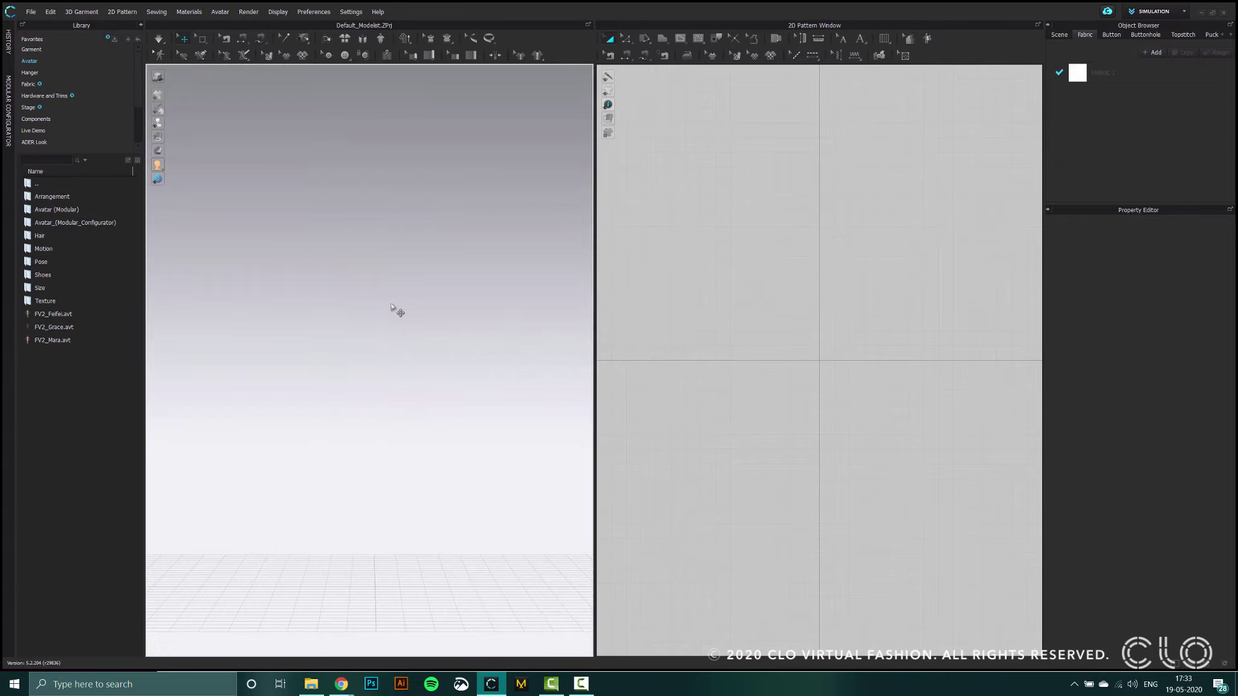
pyautogui.click(30, 11)
pyautogui.moveTo(66, 110)
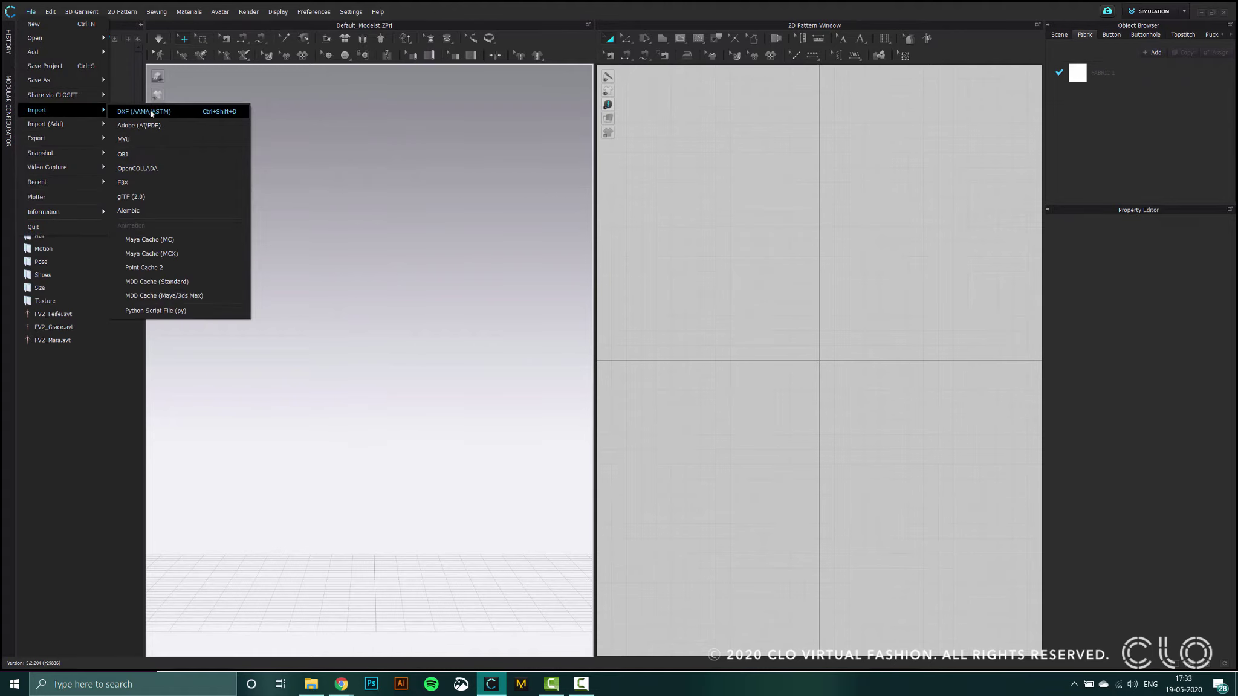
pyautogui.click(148, 182)
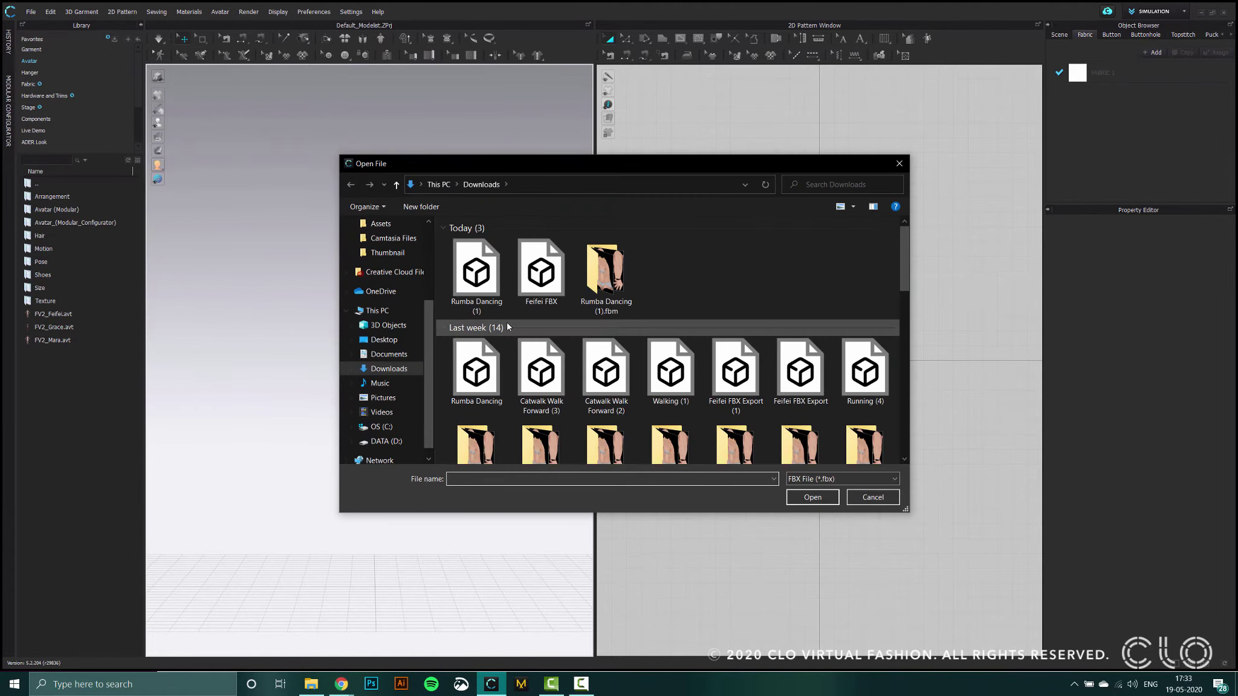
pyautogui.click(553, 291)
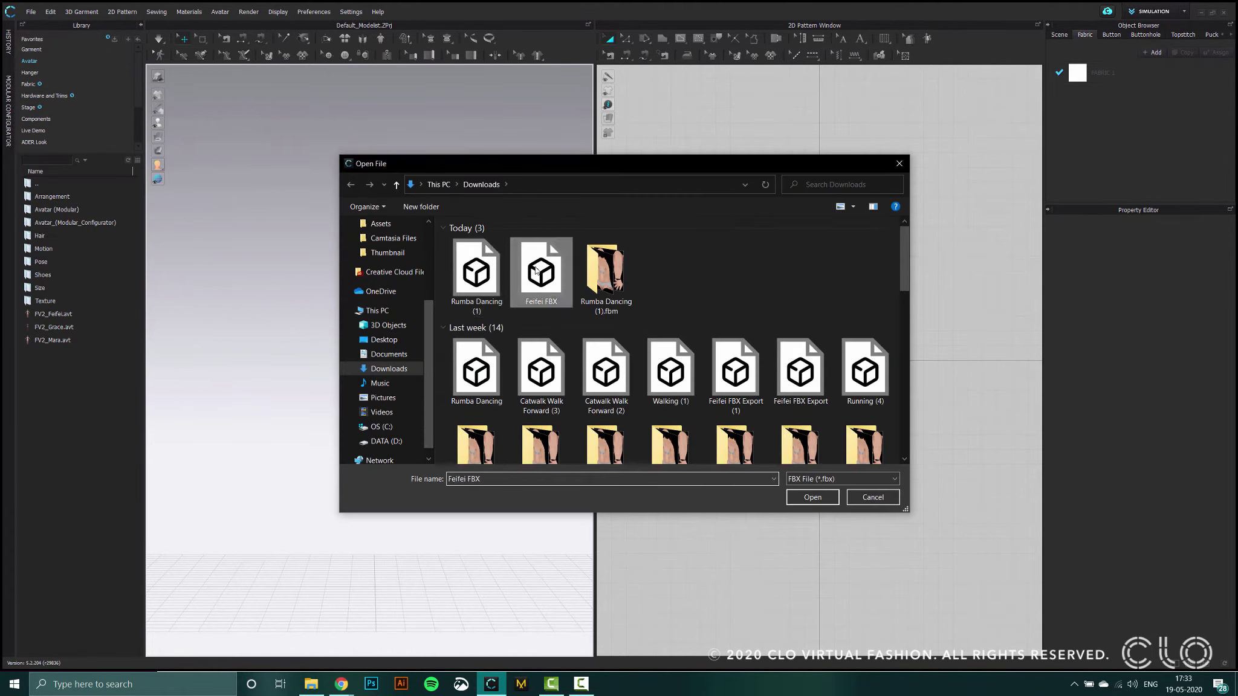
pyautogui.click(810, 498)
pyautogui.click(630, 408)
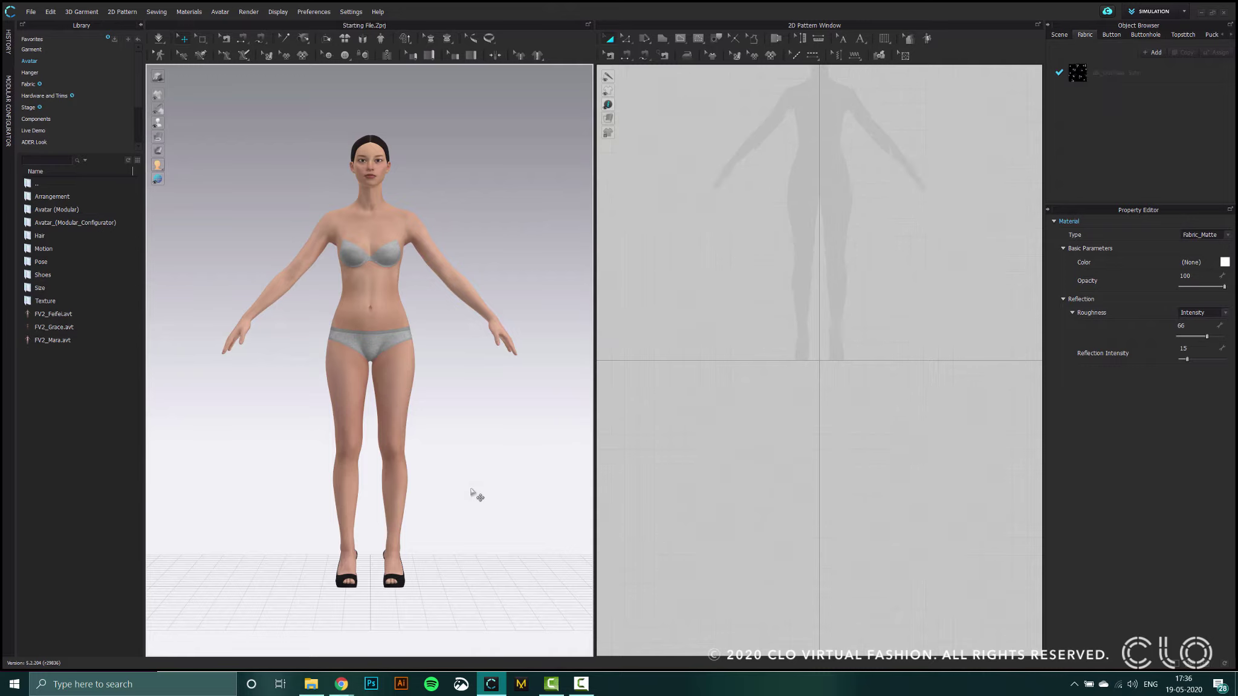
# Load the Starting File project from the Animation Tutorial Testing folder, adding only its garment to the scene
pyautogui.click(26, 13)
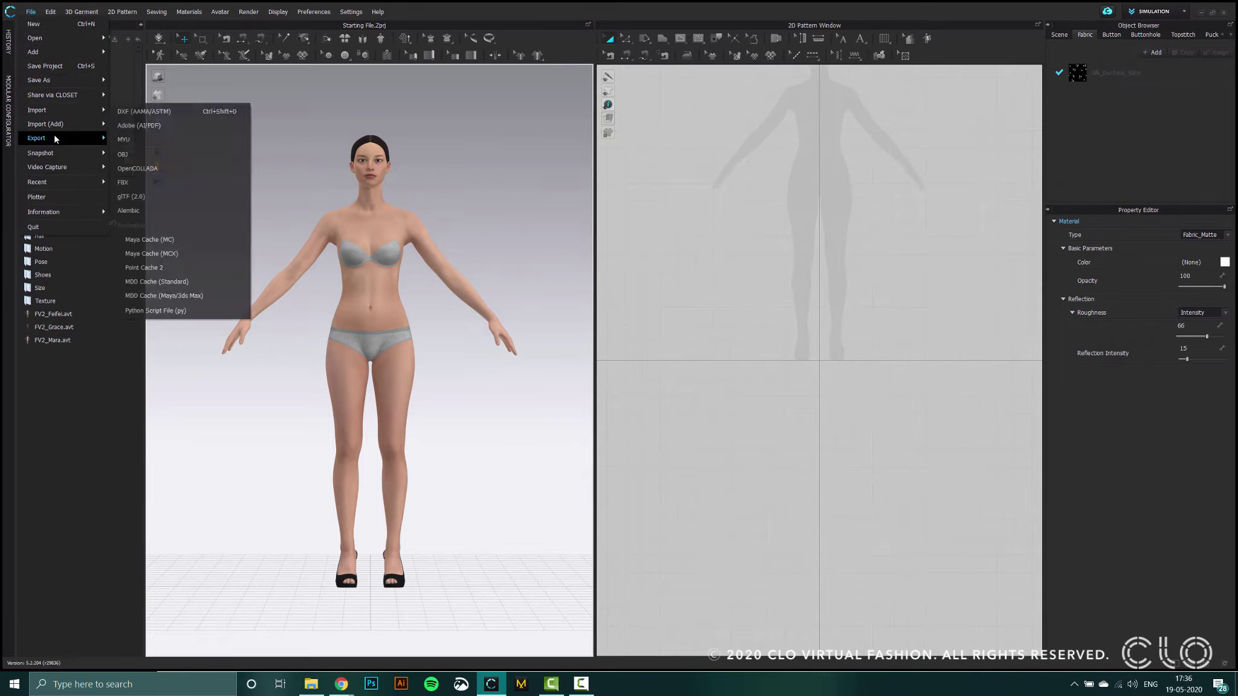
pyautogui.moveTo(45, 39)
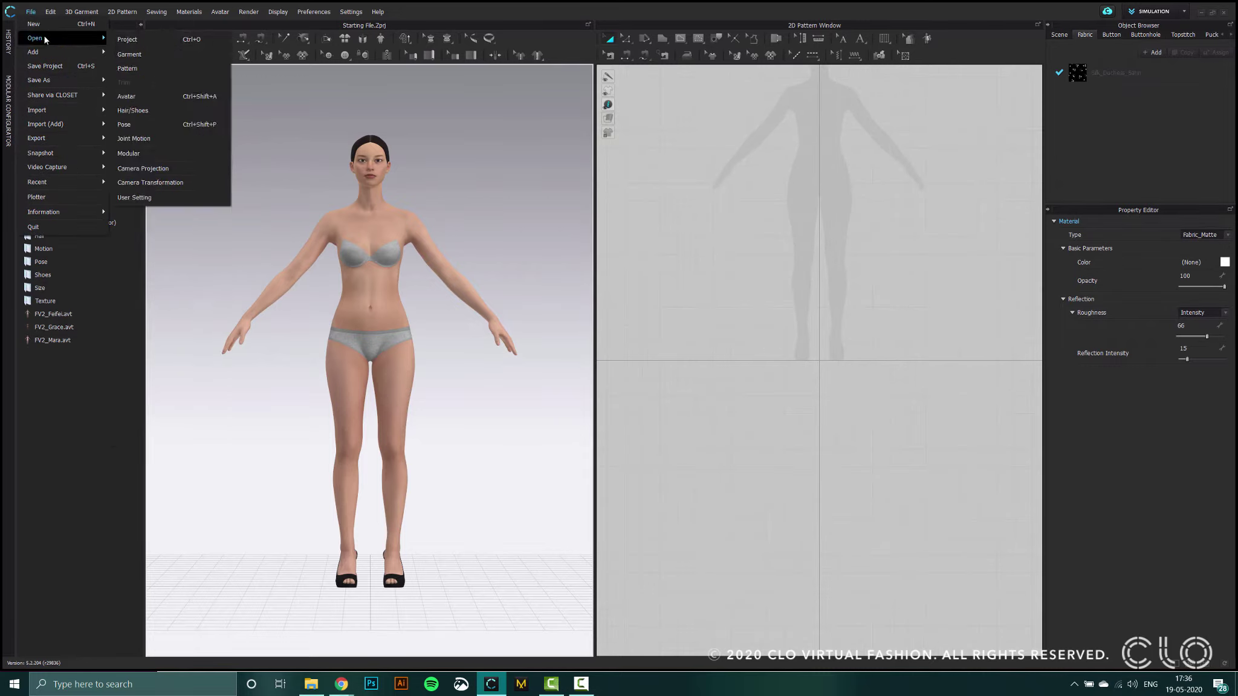
pyautogui.click(142, 40)
pyautogui.click(620, 371)
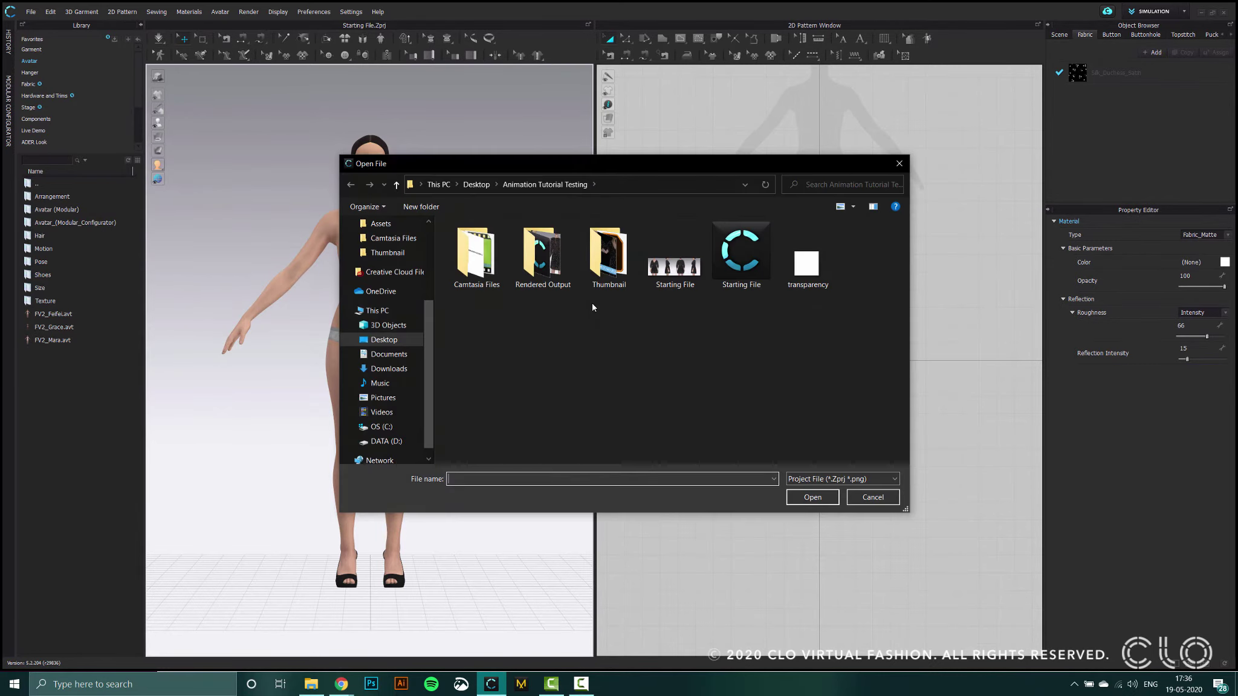
pyautogui.click(741, 254)
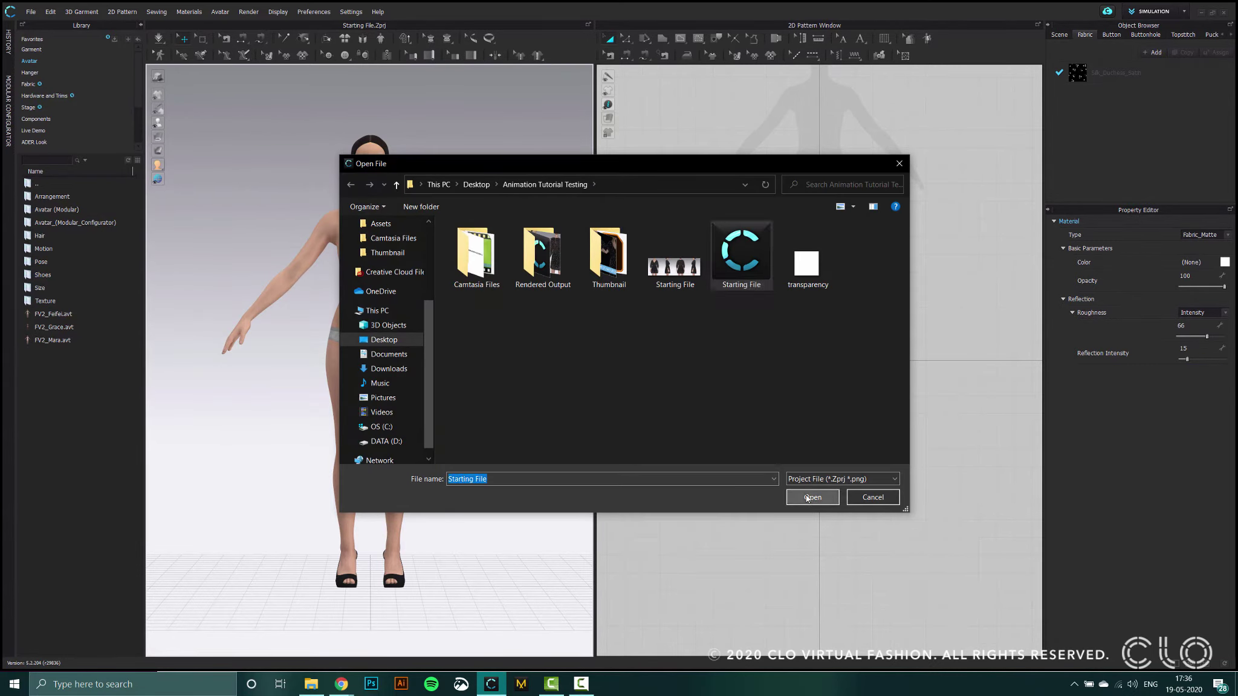
pyautogui.click(812, 497)
pyautogui.click(570, 260)
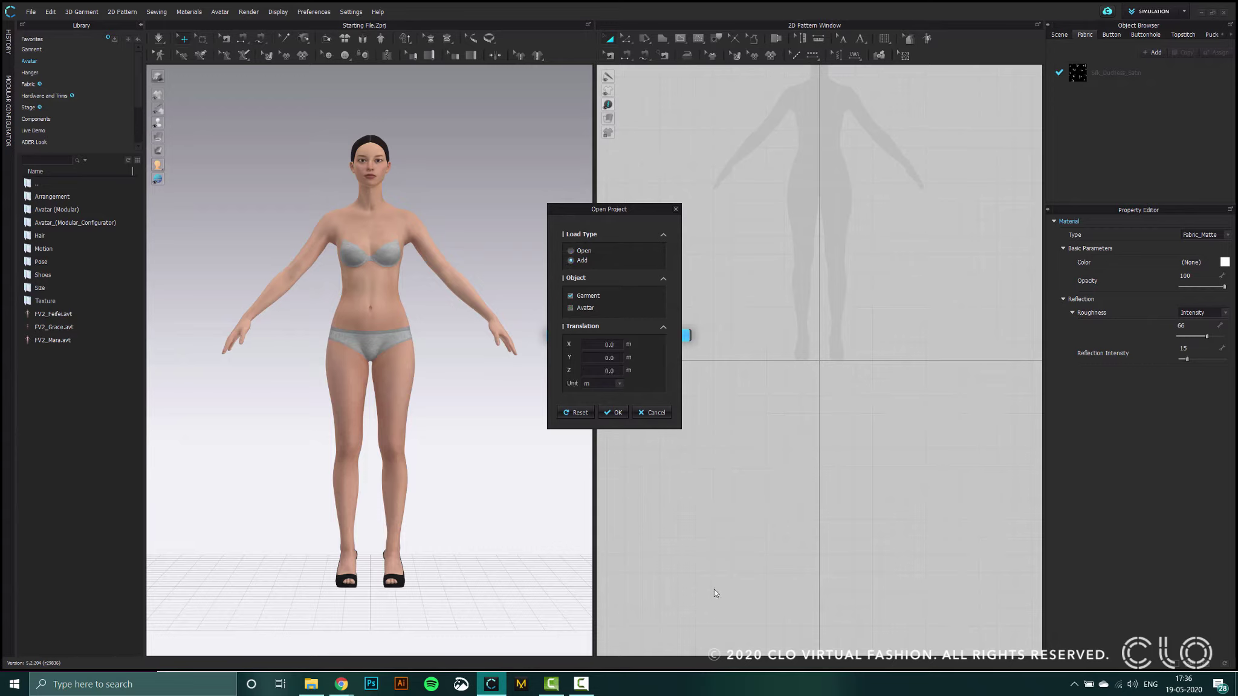
pyautogui.click(614, 413)
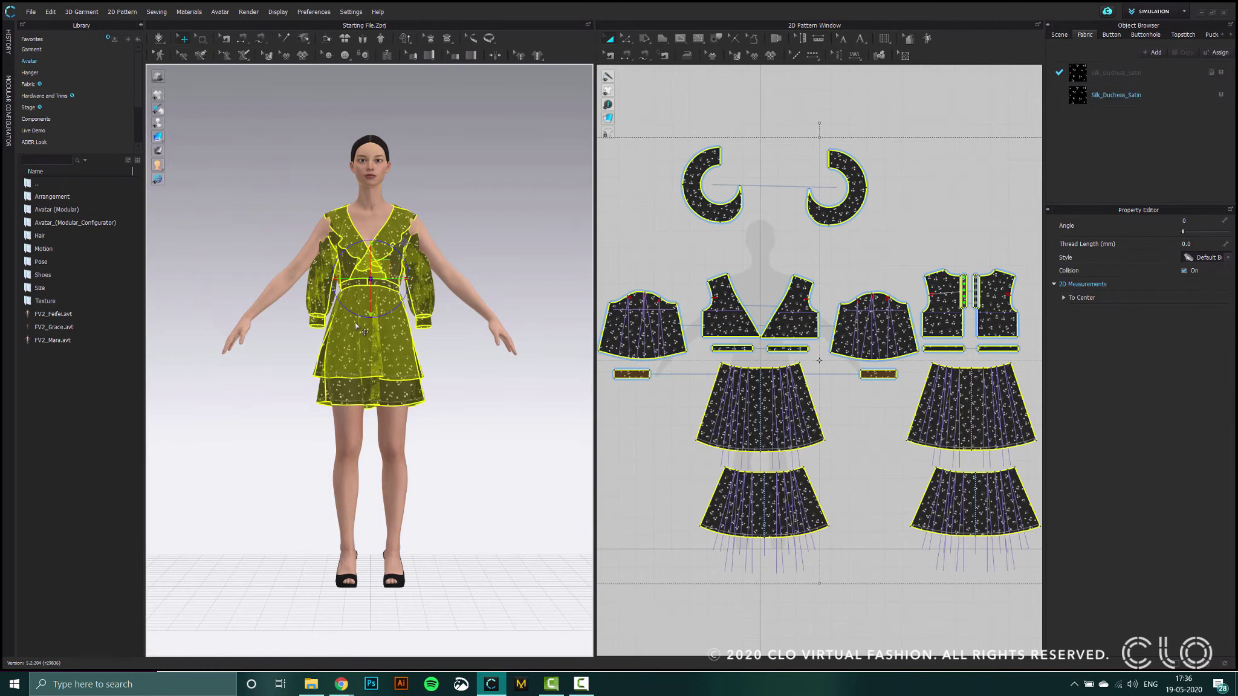
pyautogui.moveTo(360, 330); pyautogui.dragTo(363, 235, button='right')
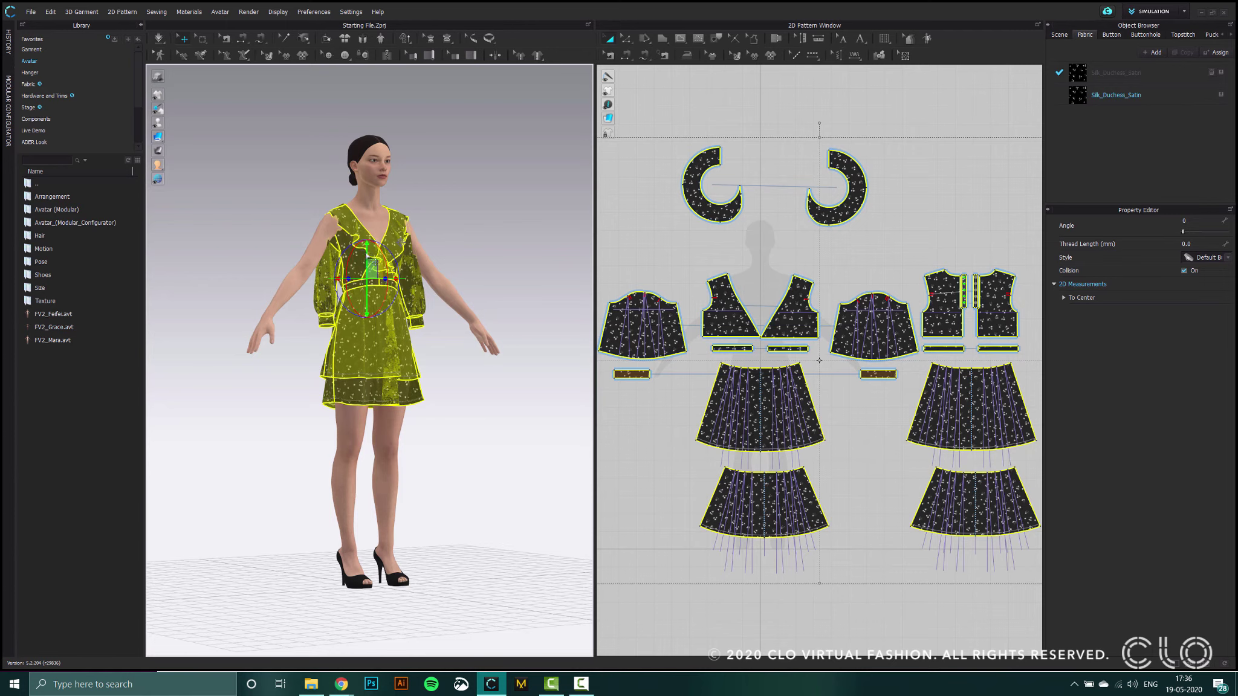
pyautogui.click(496, 369)
pyautogui.scroll(3, 379, 318)
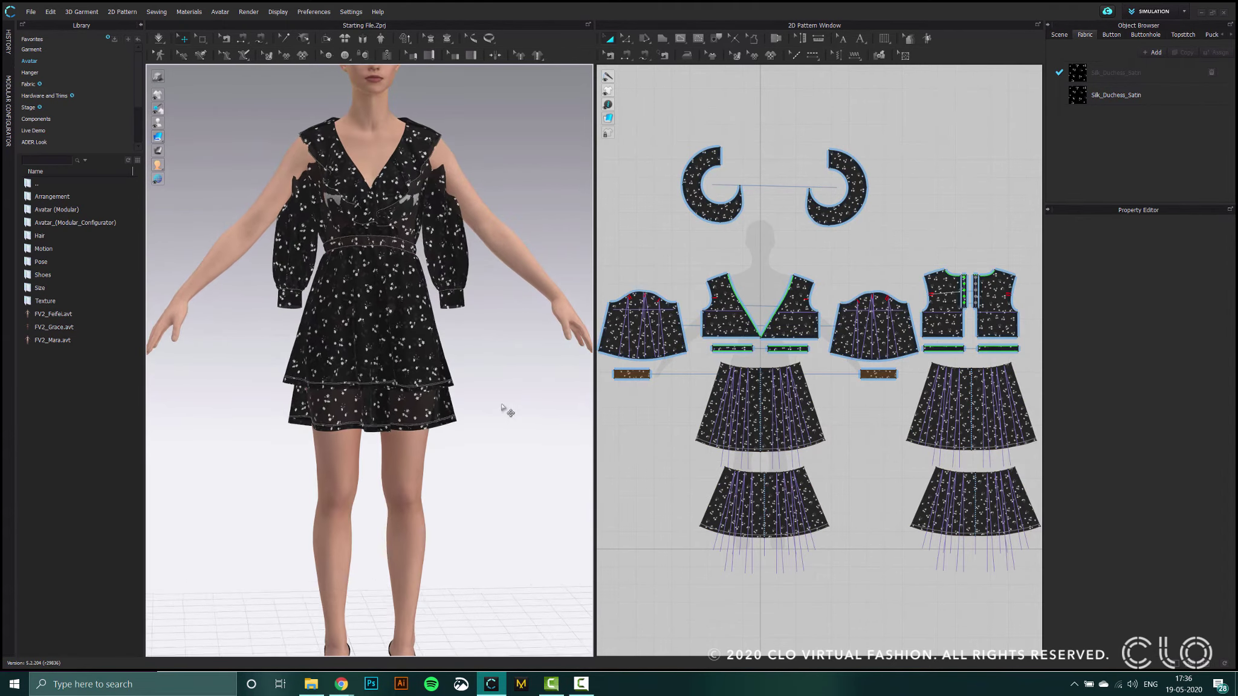
# Rotate the avatar's right arm down from the shoulder joint so it hangs beside the body
pyautogui.hotkey('shift', 'x')
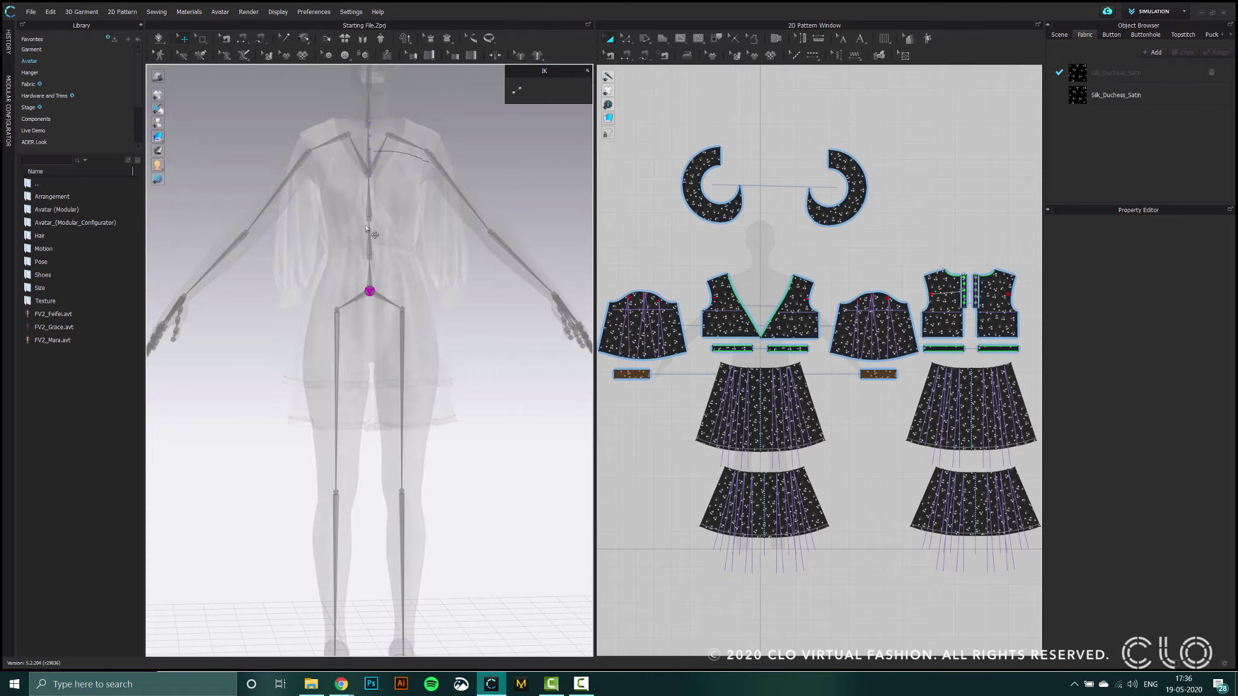
pyautogui.click(365, 248)
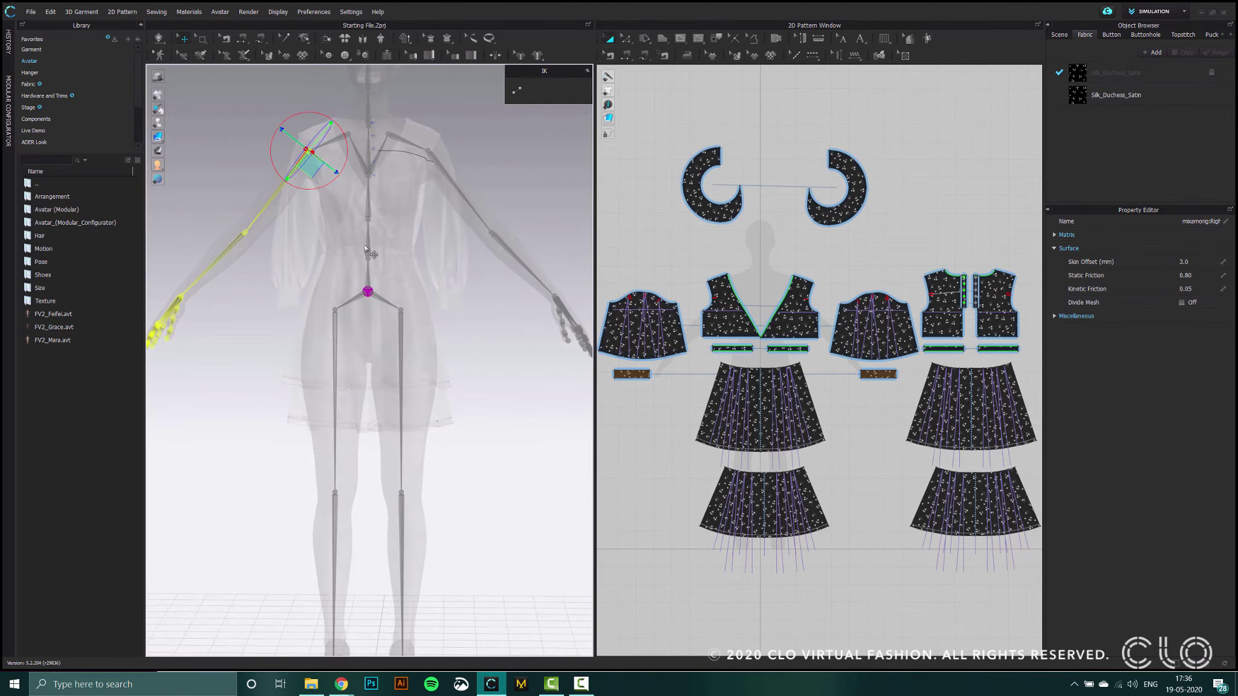
pyautogui.hotkey('shift', 'x')
pyautogui.moveTo(299, 200); pyautogui.dragTo(320, 212)
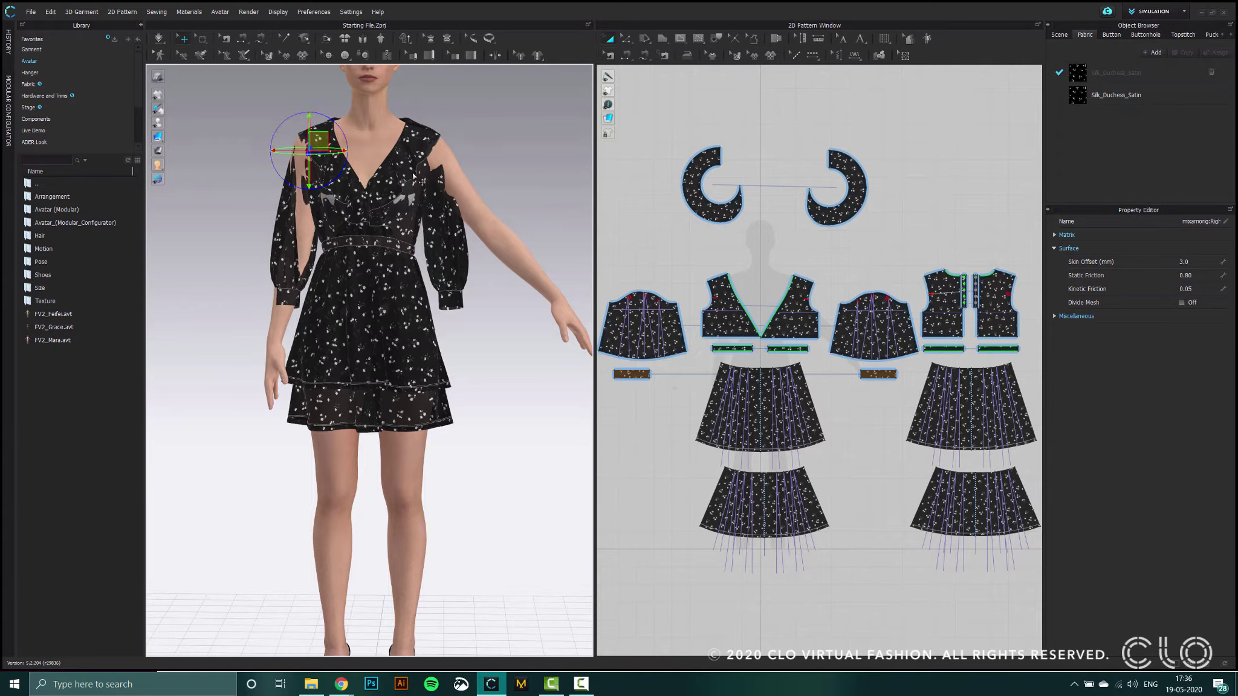
# Rotate the avatar's left arm down from the shoulder joint to match the right arm, and hide the joints
pyautogui.hotkey('shift', 'x')
pyautogui.click(429, 151)
pyautogui.moveTo(465, 159); pyautogui.dragTo(467, 183)
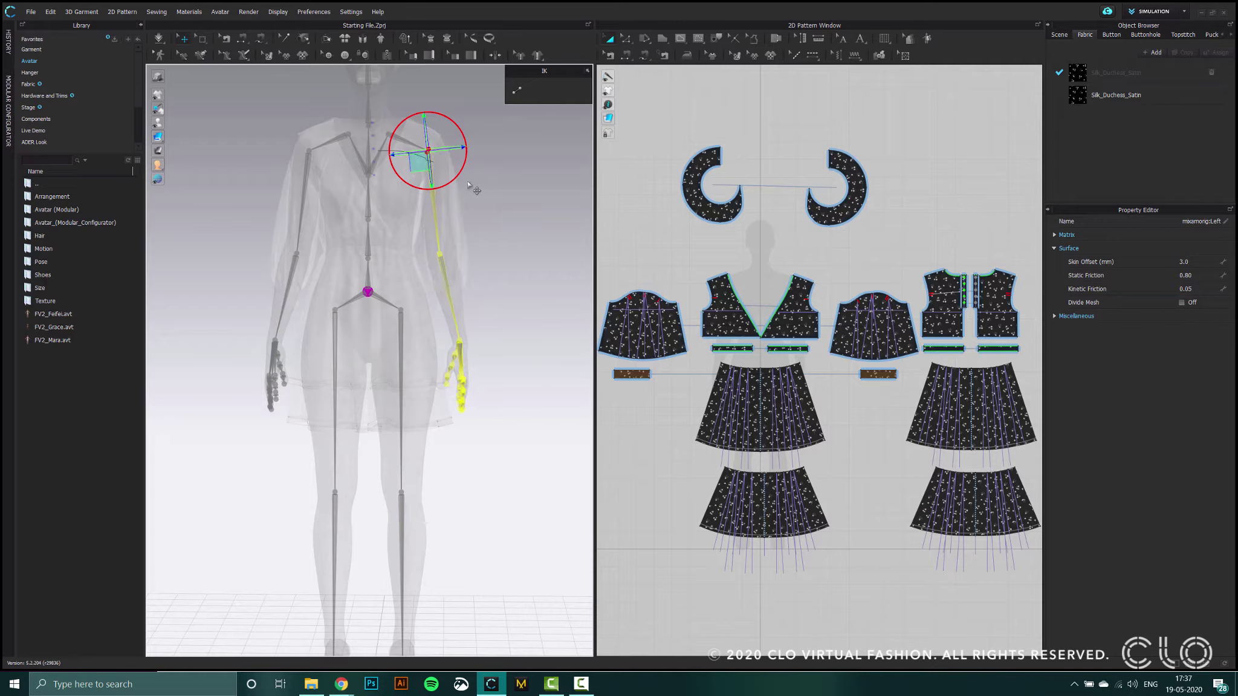
pyautogui.click(535, 225)
pyautogui.hotkey('shift', 'x')
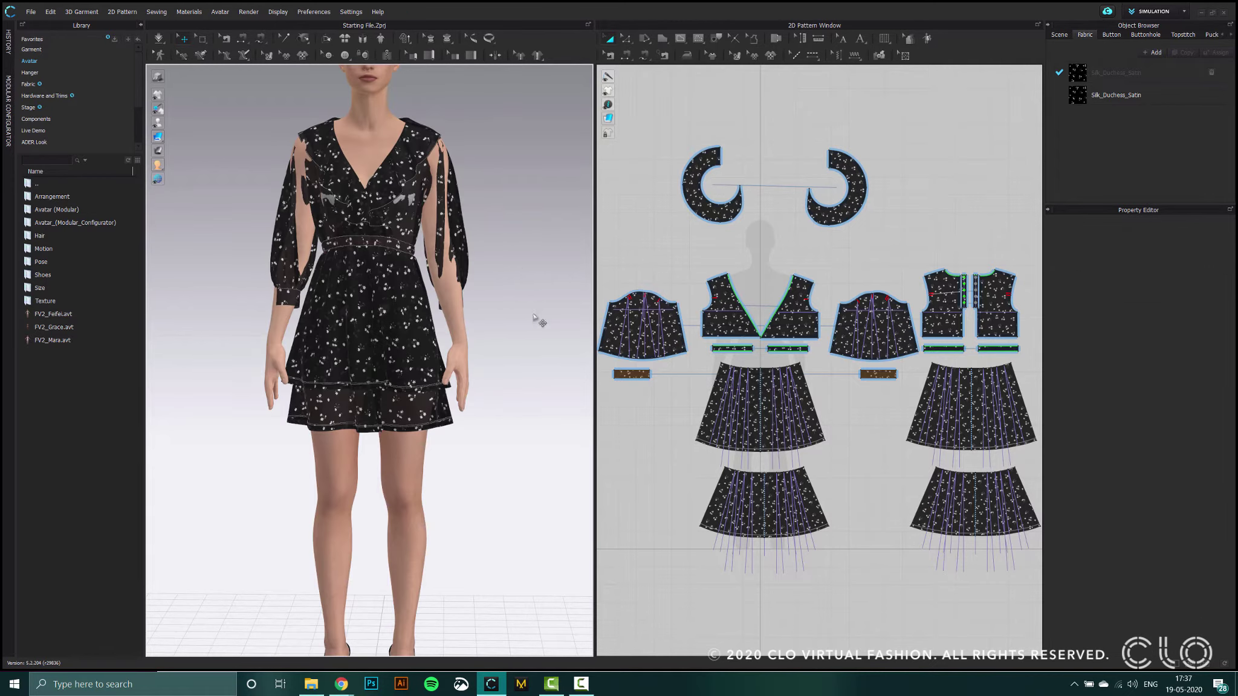
# Reposition the left cuff and left sleeve so they wrap around the lowered left arm
pyautogui.moveTo(533, 315); pyautogui.dragTo(439, 305, button='right')
pyautogui.scroll(5, 439, 305)
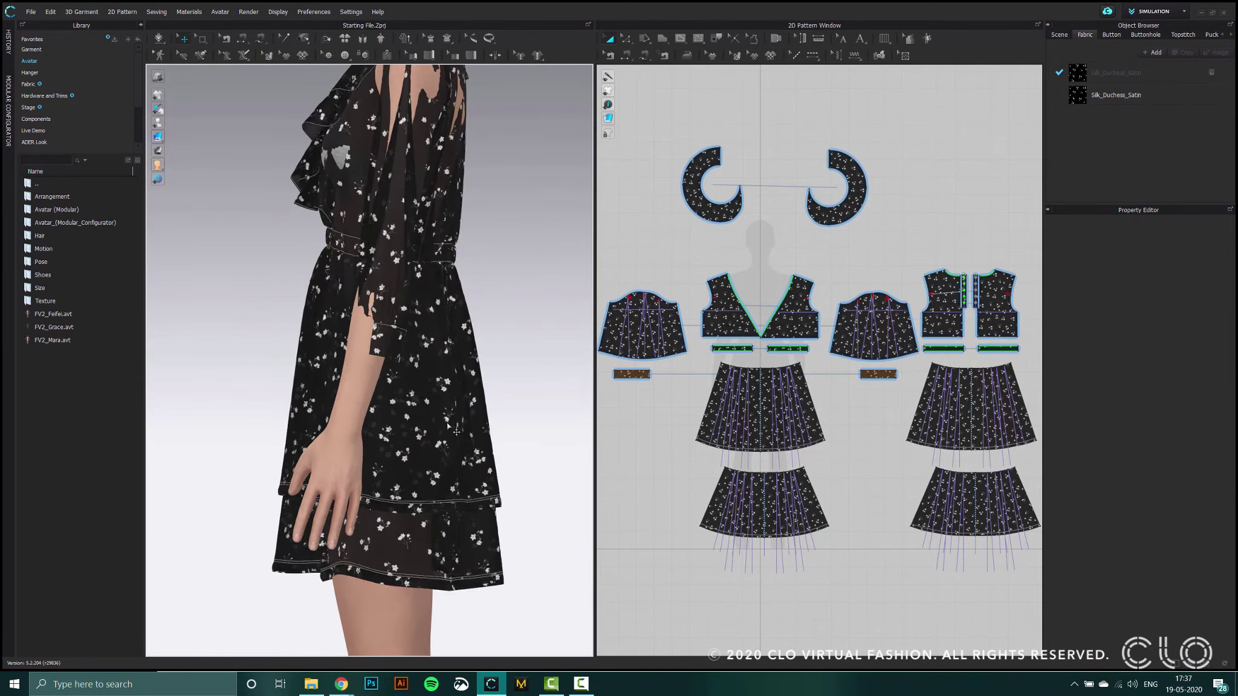
pyautogui.click(394, 371)
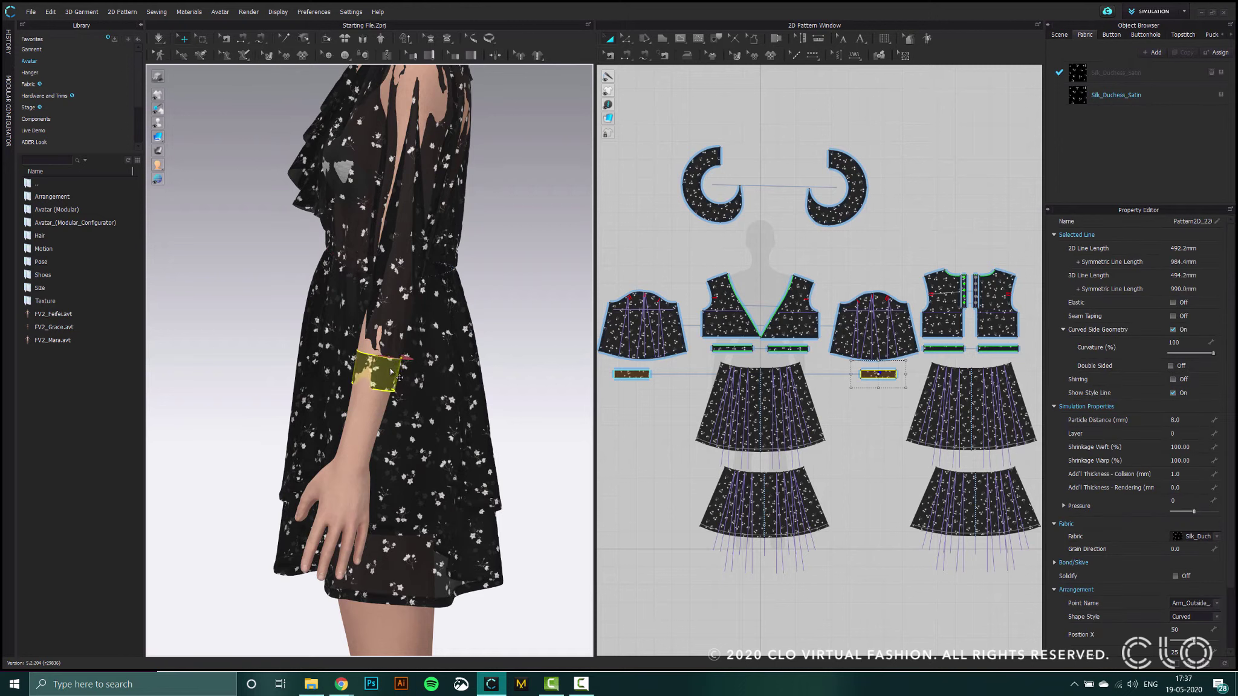
pyautogui.scroll(-2, 399, 338)
pyautogui.click(402, 316)
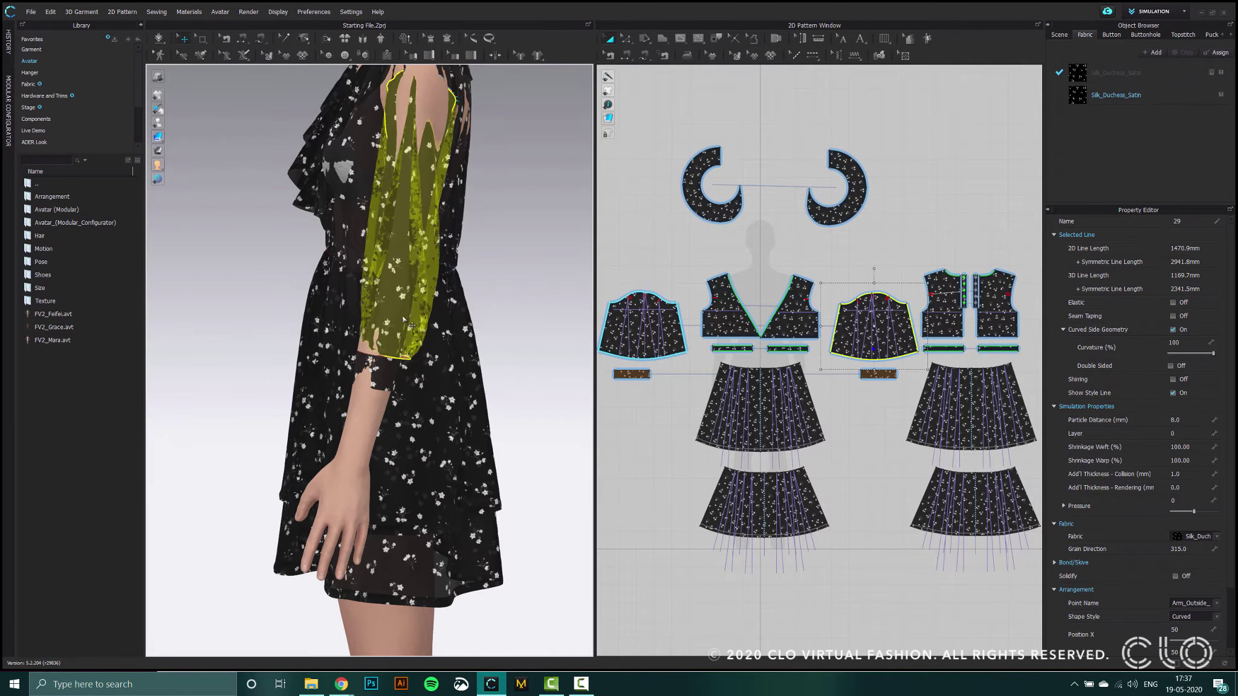
pyautogui.scroll(2, 403, 375)
pyautogui.press('space')
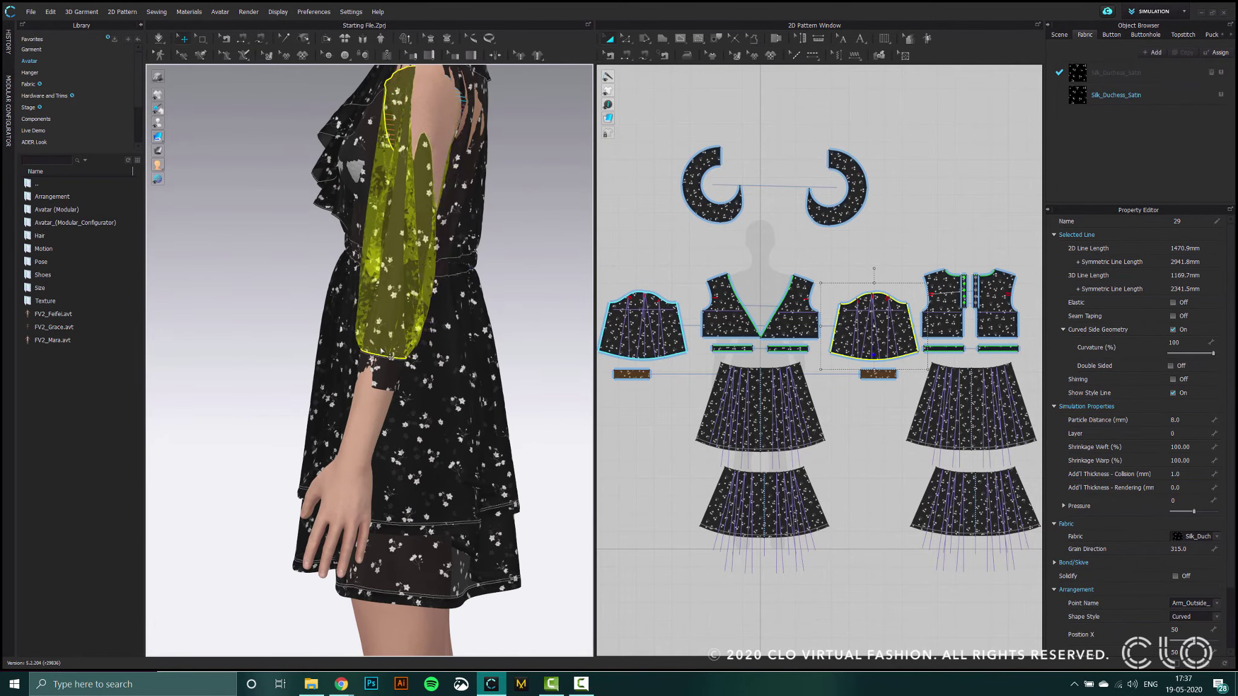
pyautogui.click(387, 347)
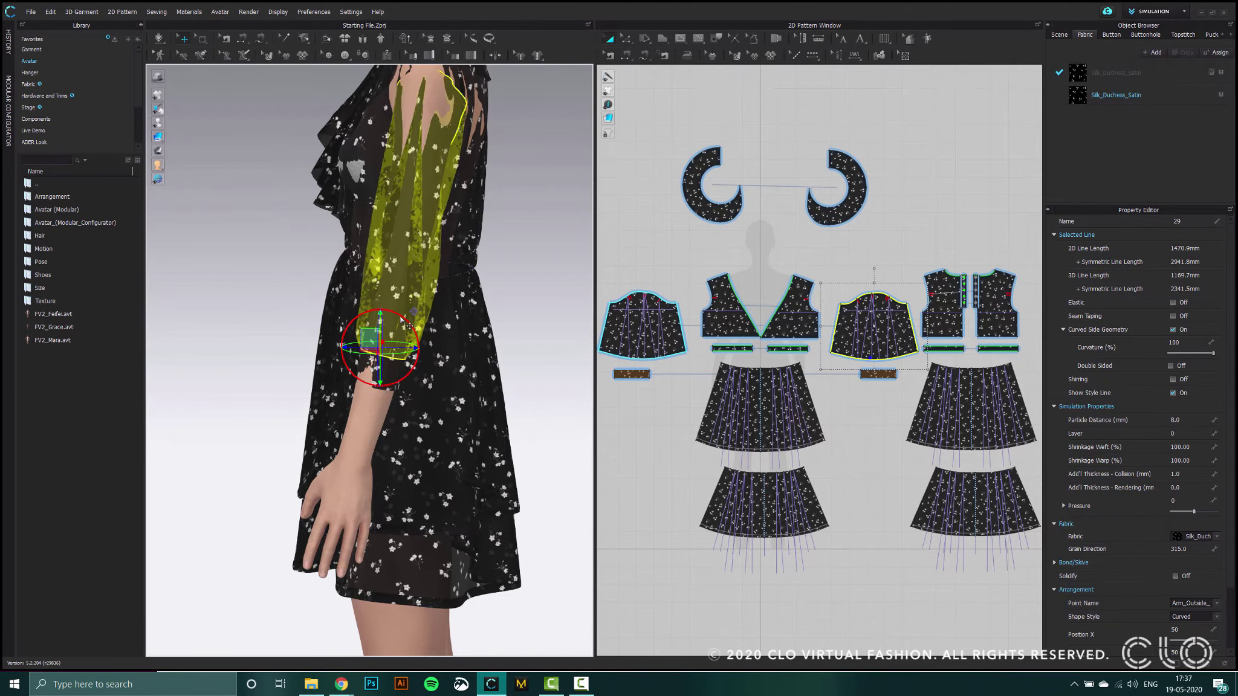
pyautogui.moveTo(406, 326); pyautogui.dragTo(527, 368, button='right')
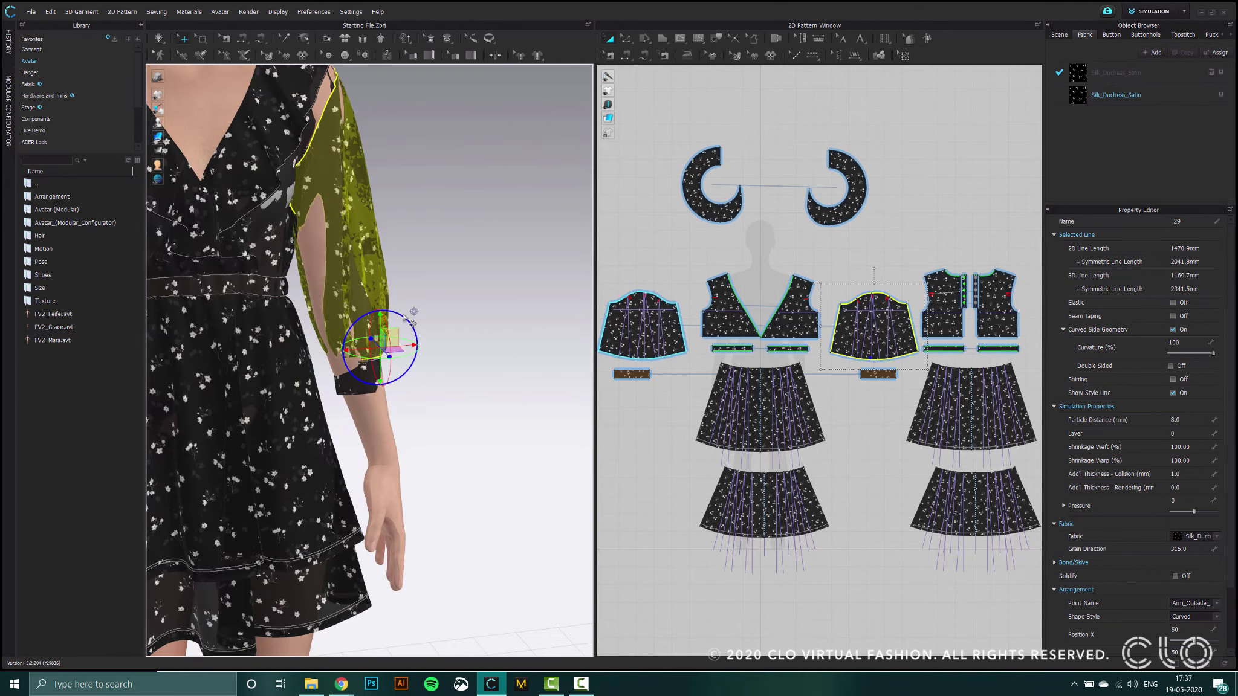
pyautogui.press('2')
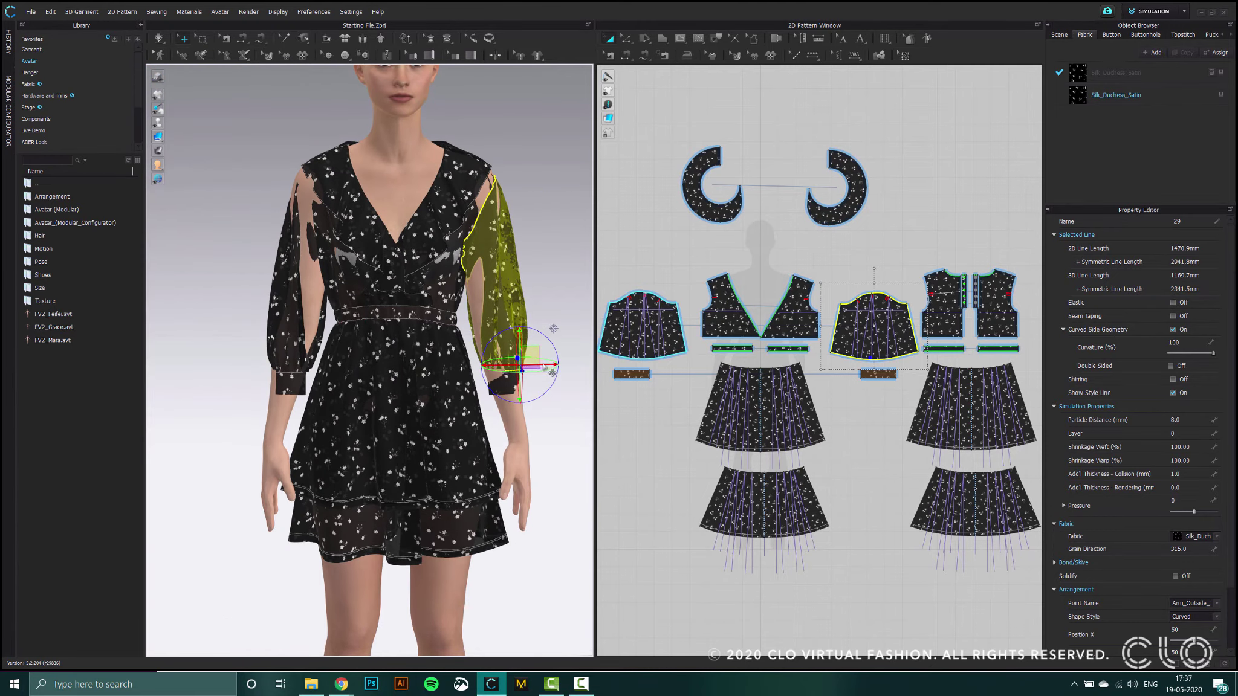
# Rotate and shift the right cuff and right sleeve to follow the lowered right arm
pyautogui.click(294, 392)
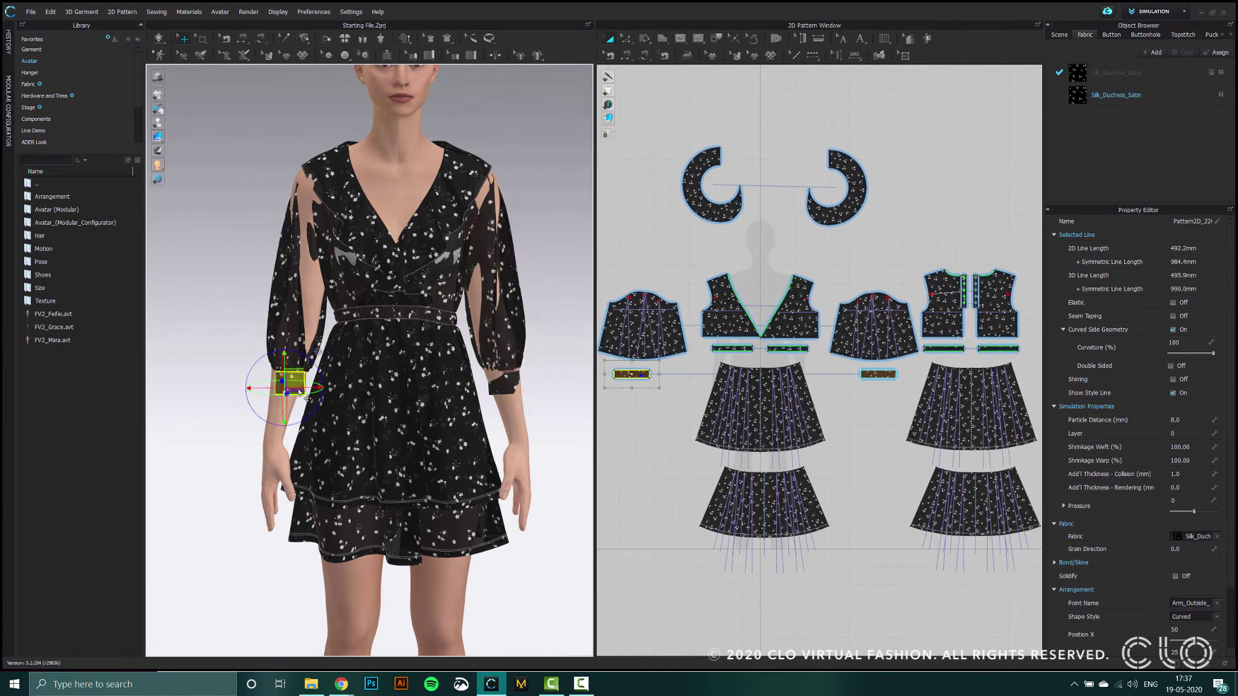
pyautogui.scroll(5, 302, 392)
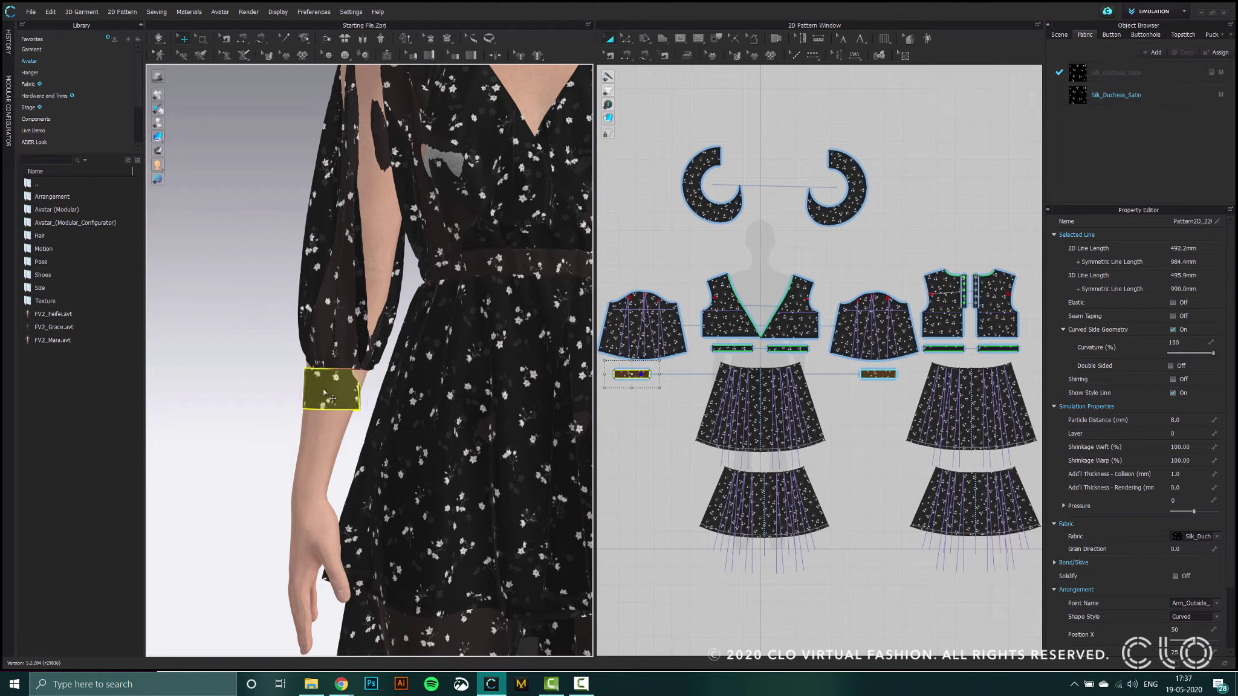
pyautogui.click(323, 388)
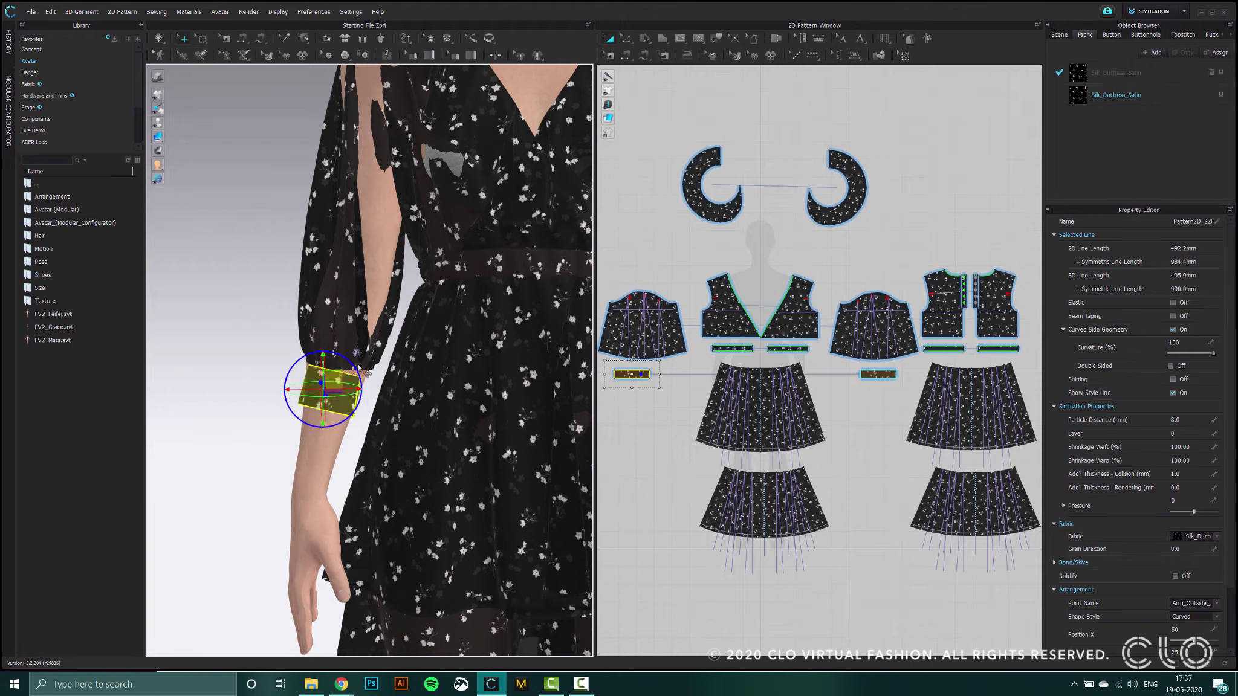
pyautogui.click(348, 339)
pyautogui.scroll(-3, 331, 426)
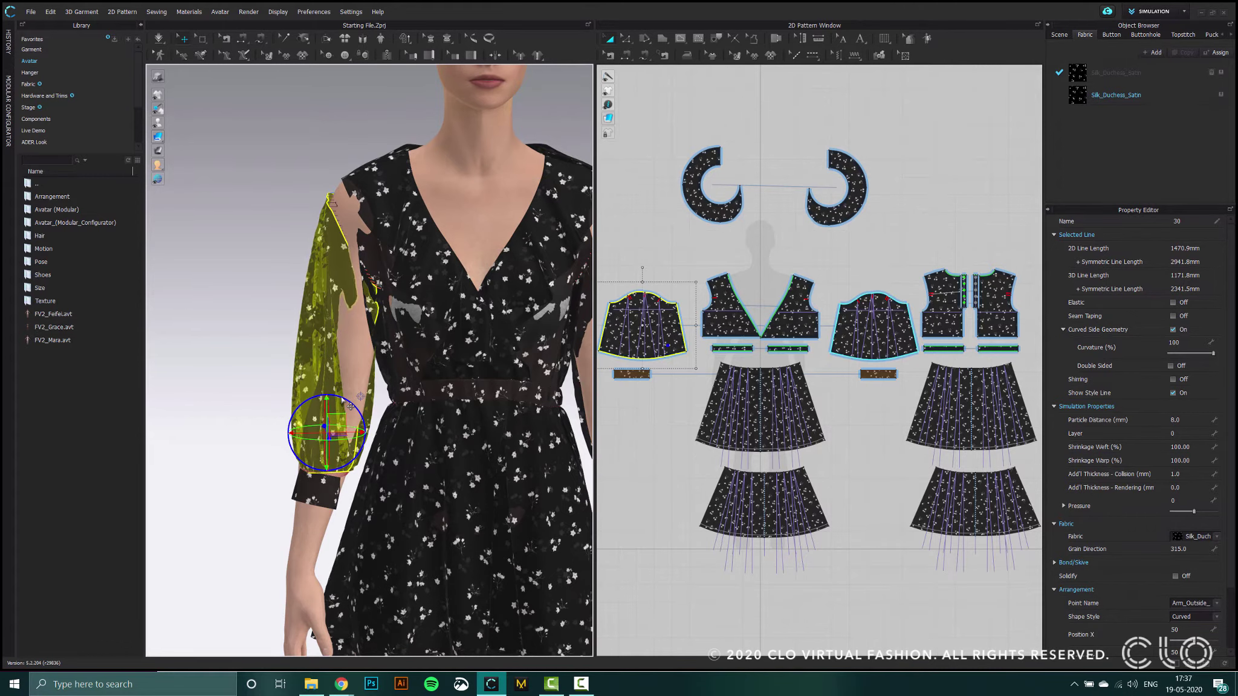
pyautogui.press('6')
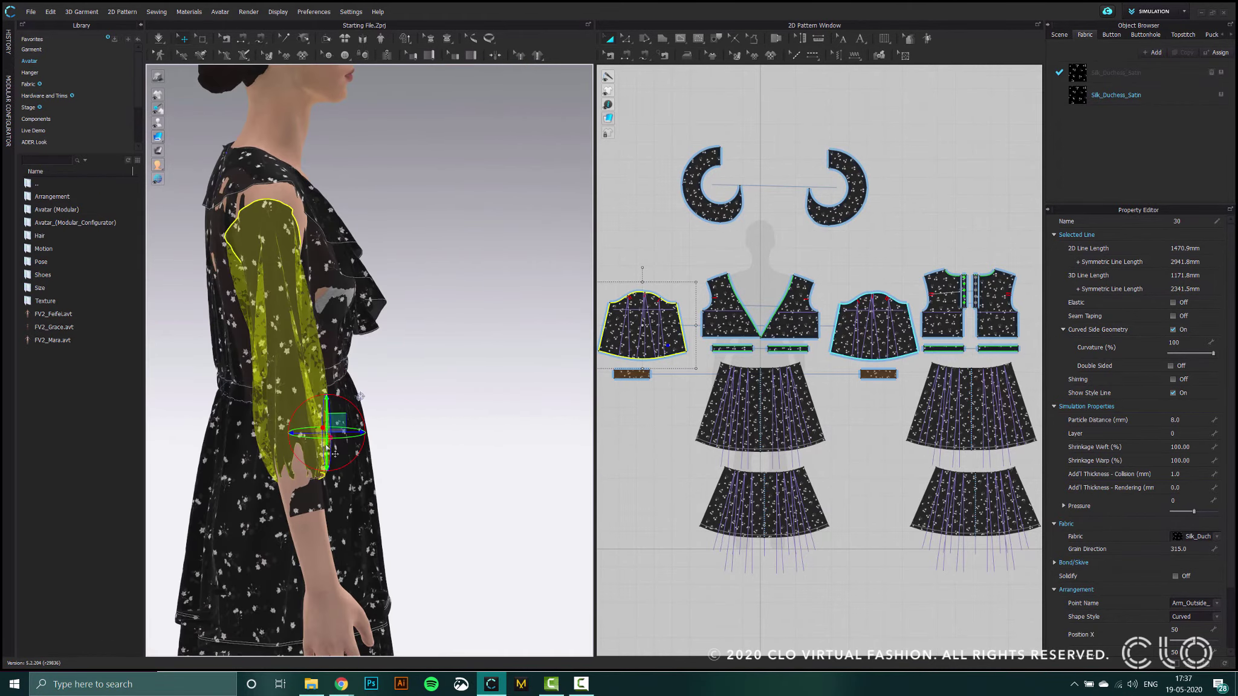
pyautogui.moveTo(401, 464); pyautogui.dragTo(337, 415, button='right')
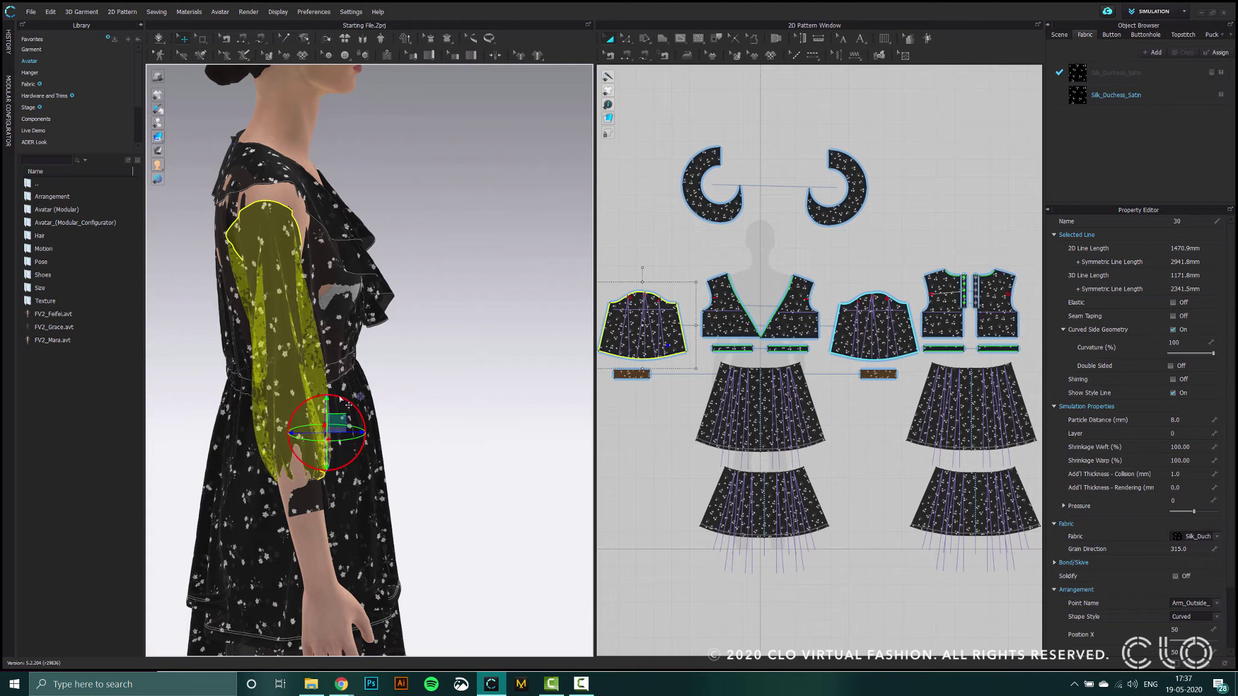
pyautogui.press('2')
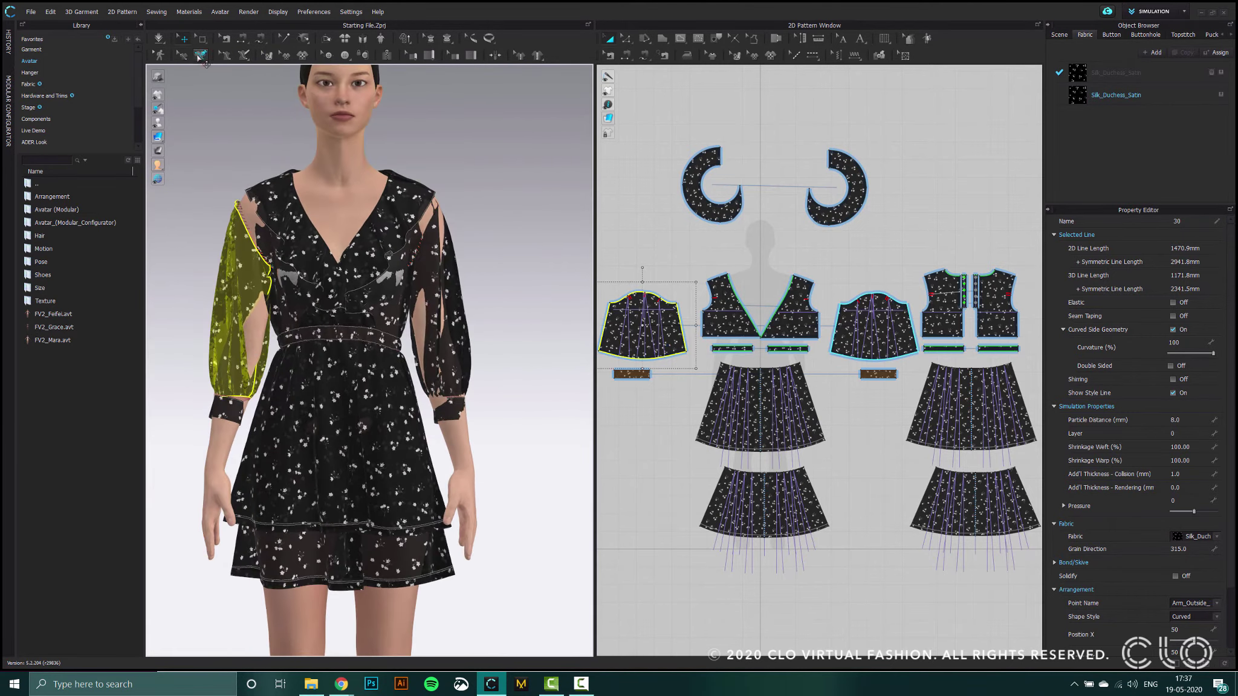
# Simulate the dress with the Normal (Default) preset and check its drape from front and back
pyautogui.click(159, 39)
pyautogui.click(181, 67)
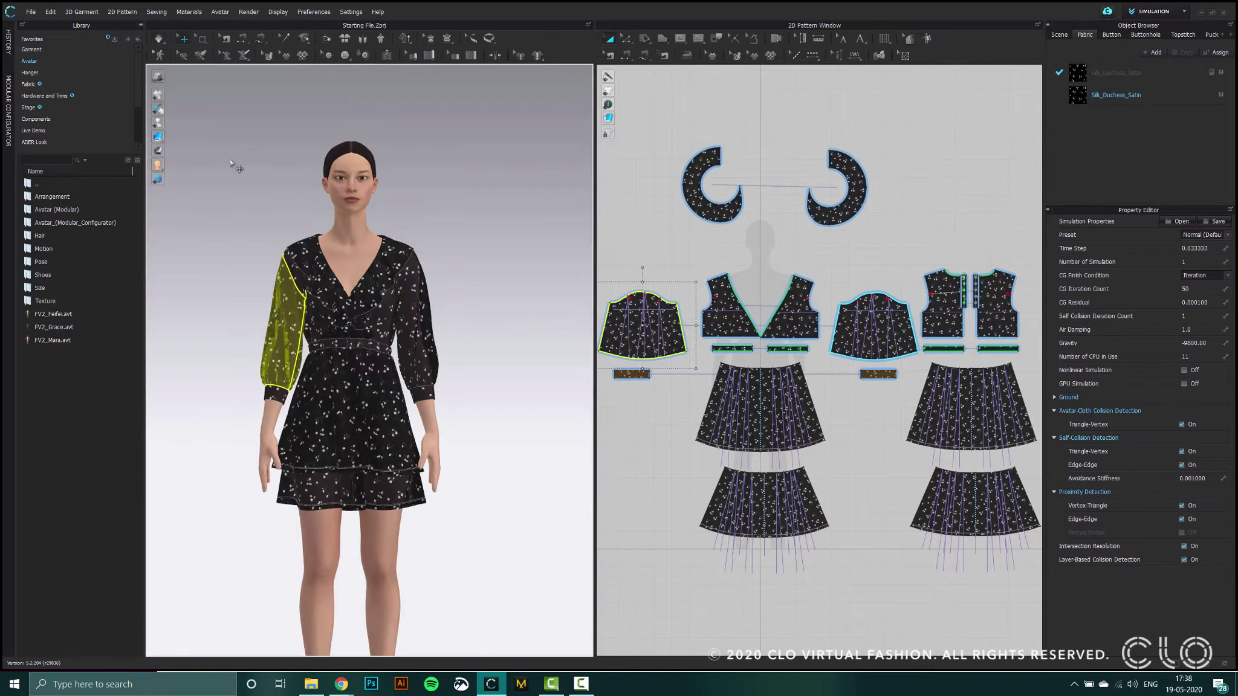
pyautogui.moveTo(230, 159); pyautogui.dragTo(437, 213, button='right')
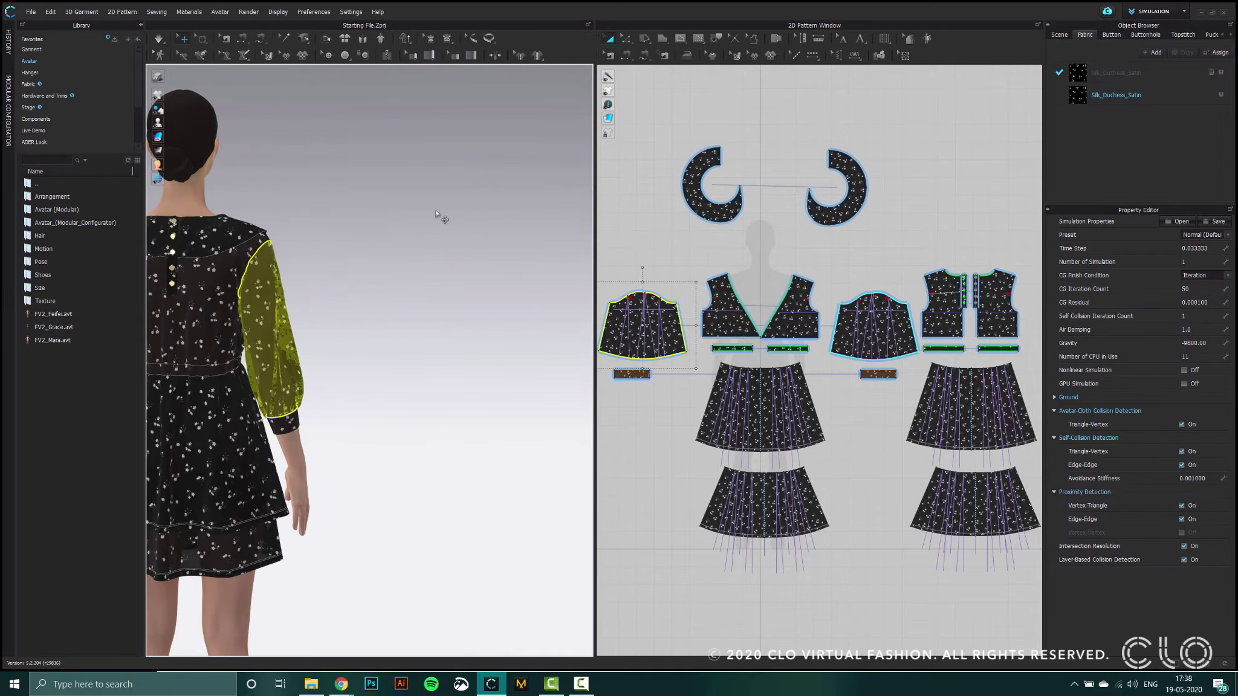
pyautogui.click(436, 213)
pyautogui.press('2')
pyautogui.scroll(5, 426, 264)
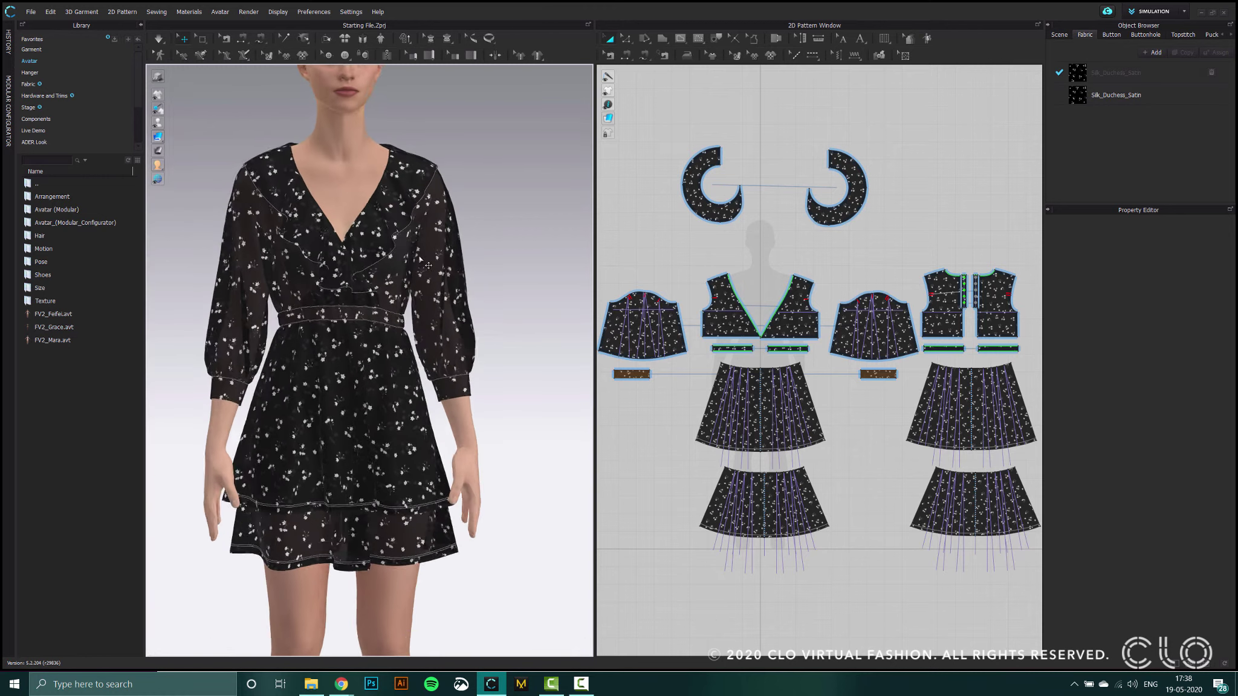
# Check the properties of all garment patterns together, clear the selection, and briefly simulate the dress again
pyautogui.scroll(-5, 428, 264)
pyautogui.scroll(-3, 745, 307)
pyautogui.moveTo(633, 178); pyautogui.dragTo(942, 494)
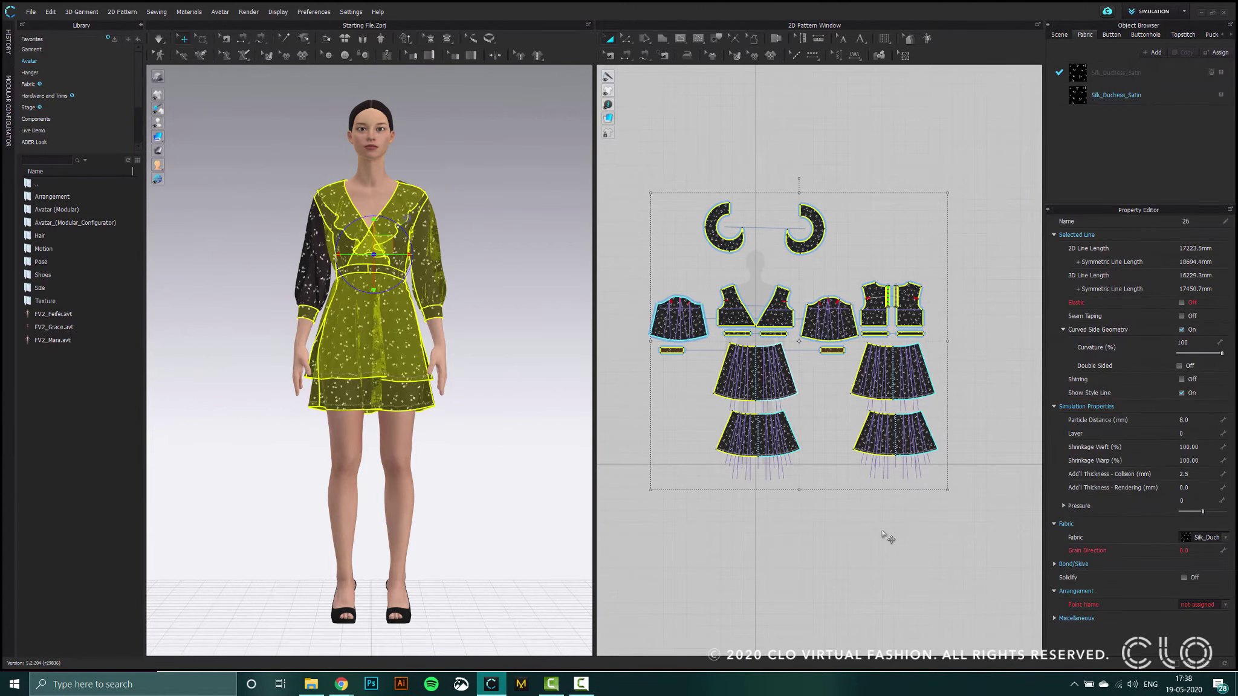
pyautogui.click(435, 389)
pyautogui.press('space')
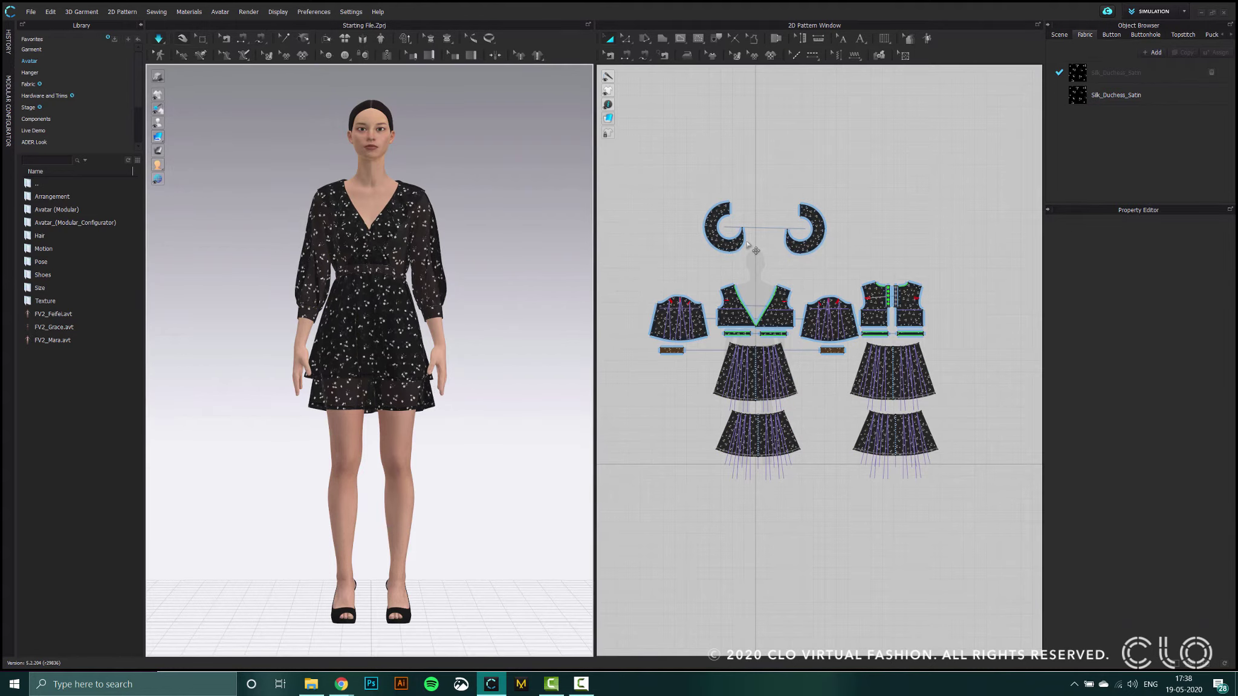
pyautogui.press('space')
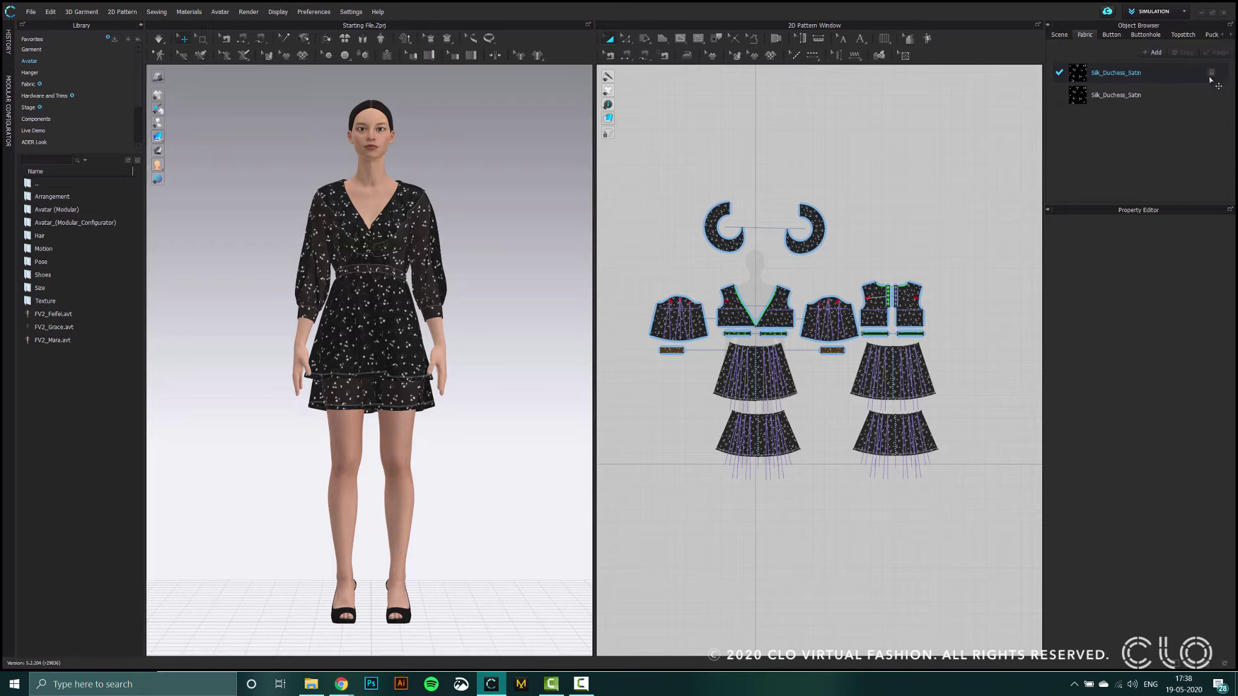
# Delete the unused duplicate Silk_Duchess_Satin fabric and expand the physical property details of the remaining one
pyautogui.click(1210, 73)
pyautogui.click(1127, 78)
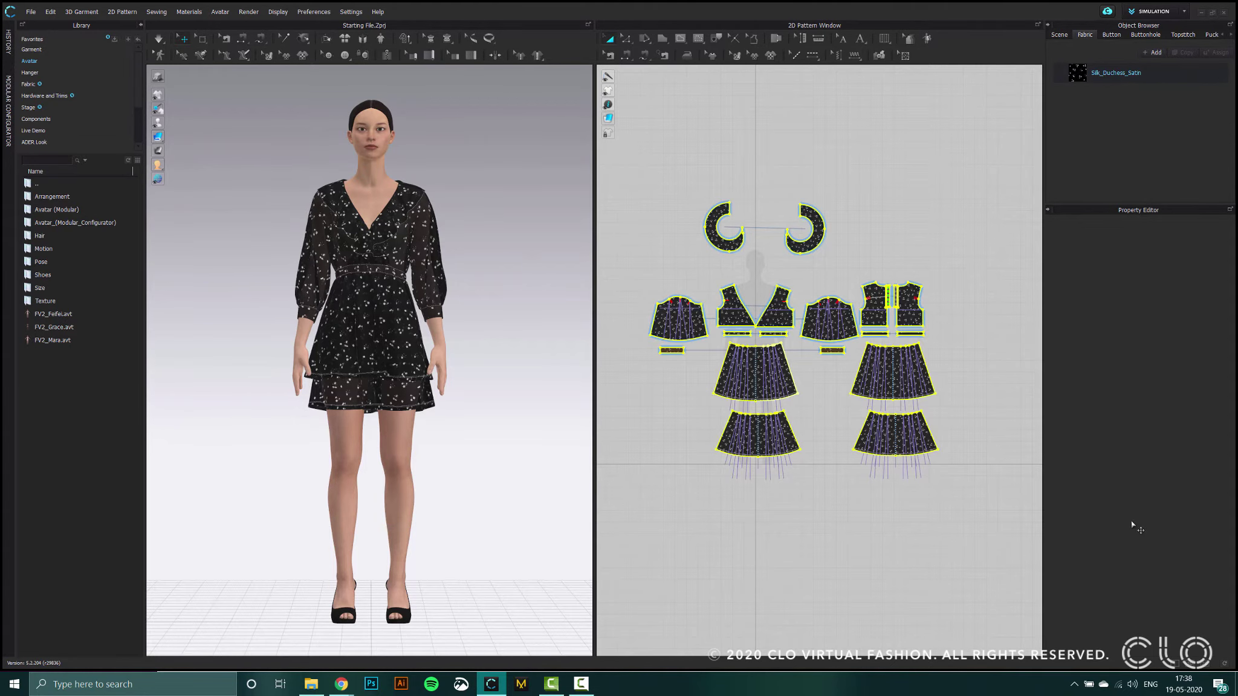
pyautogui.click(1065, 529)
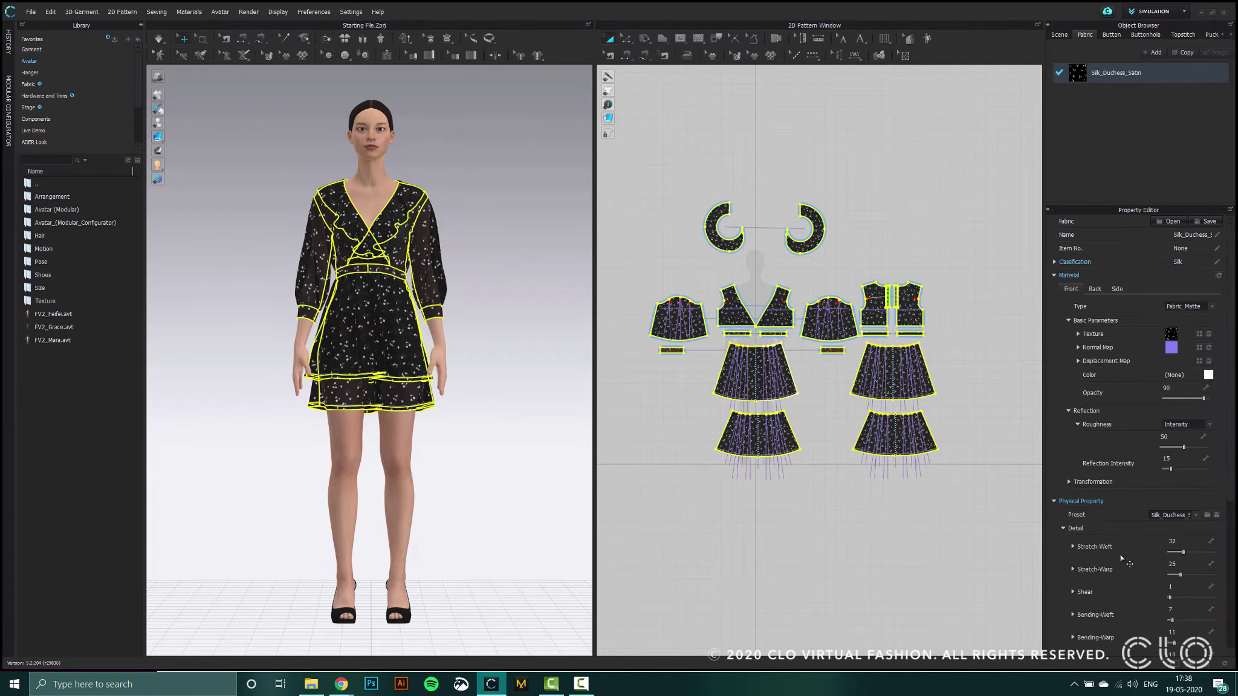
# Clear the fabric selection and open the Rumba Dance.mtn joint motion, moving avatar and garment to the start position with a 30 FPS transition
pyautogui.scroll(-3, 1120, 554)
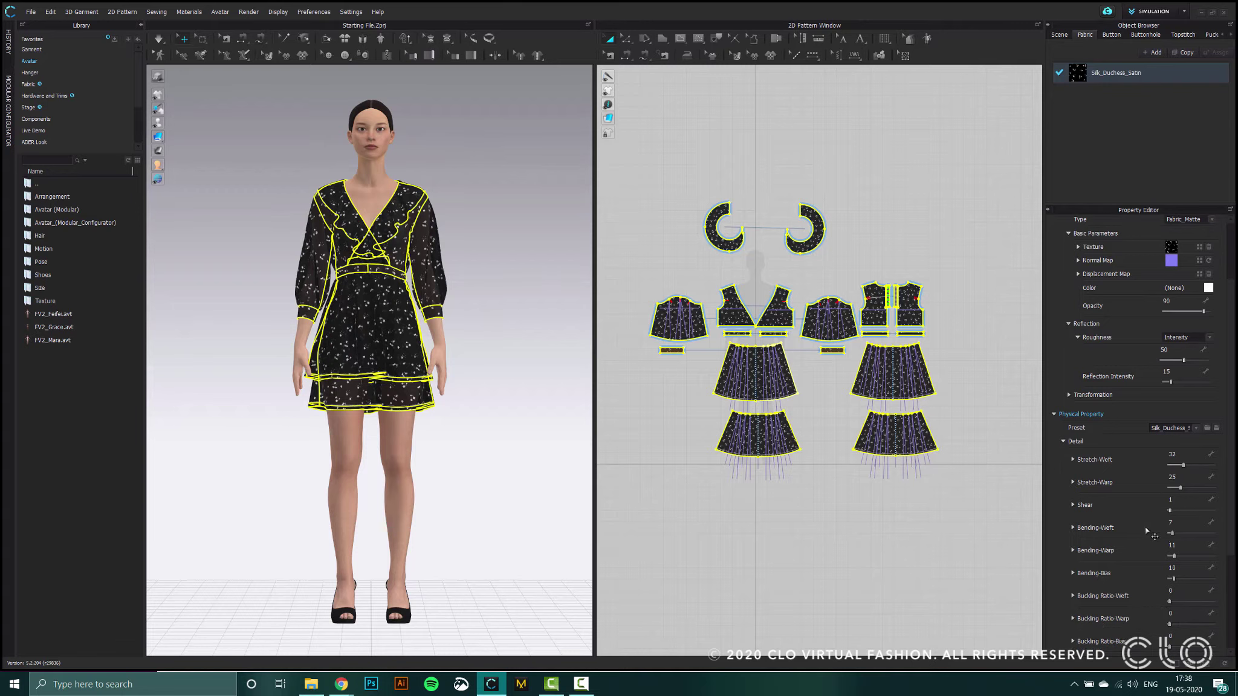
pyautogui.click(906, 571)
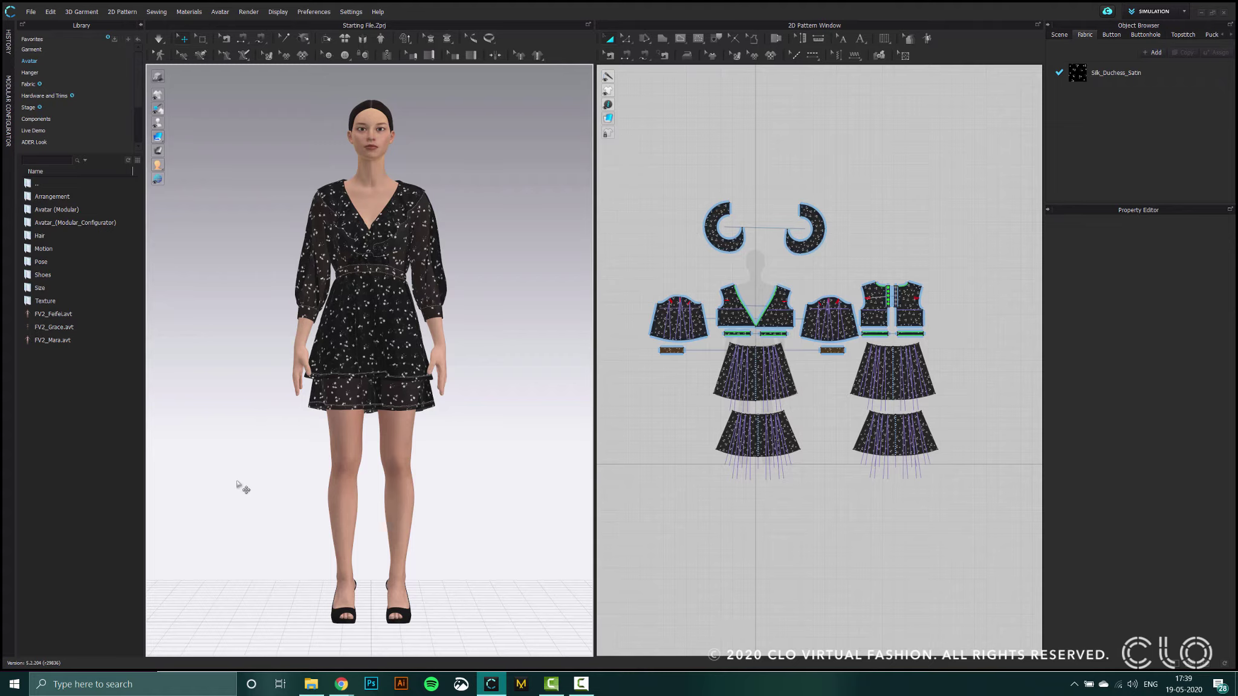
pyautogui.click(30, 12)
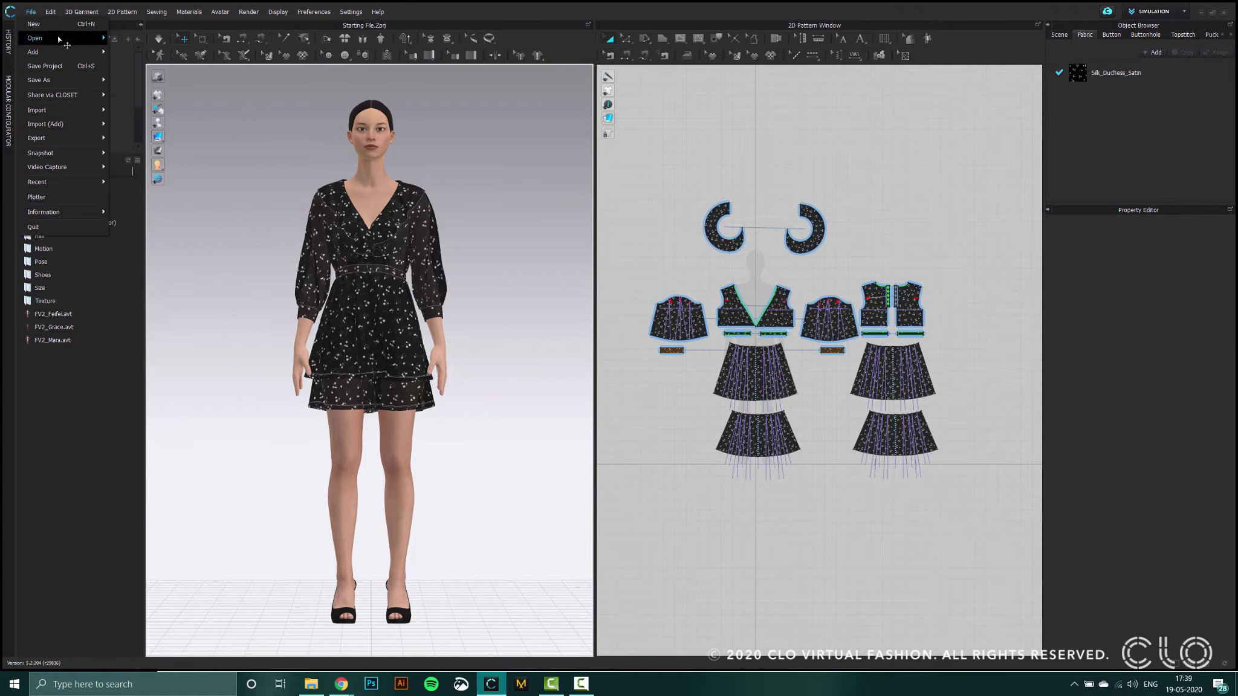
pyautogui.moveTo(60, 39)
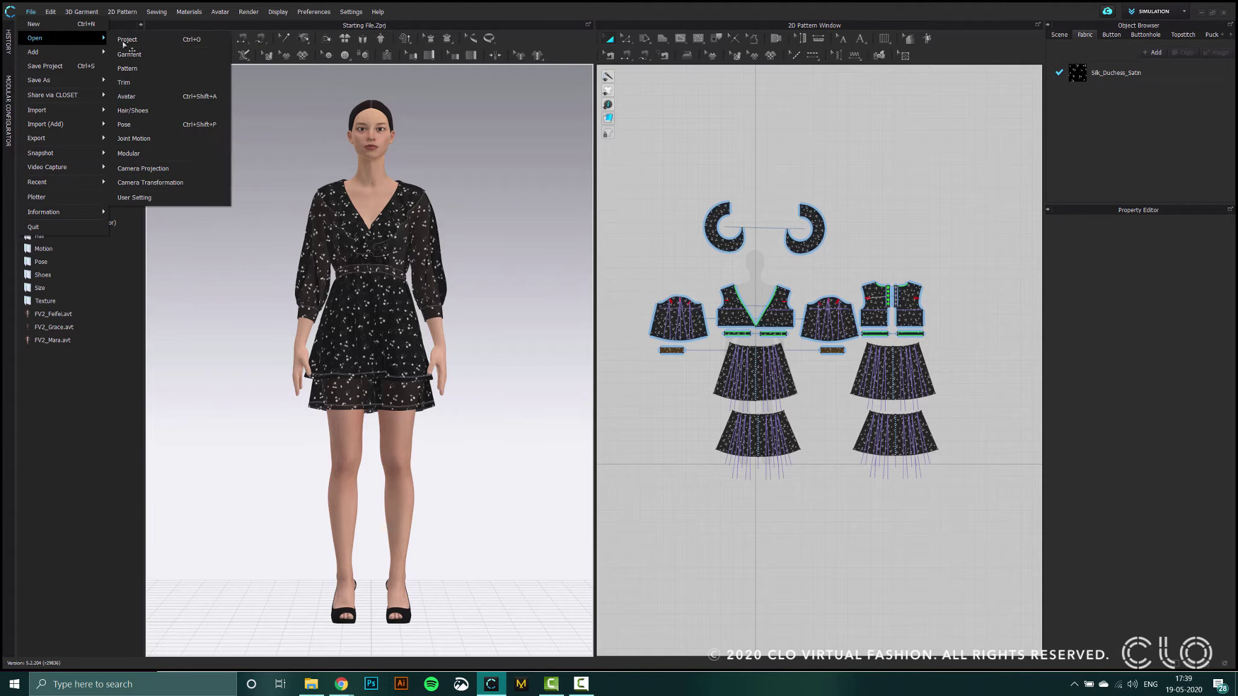
pyautogui.click(129, 141)
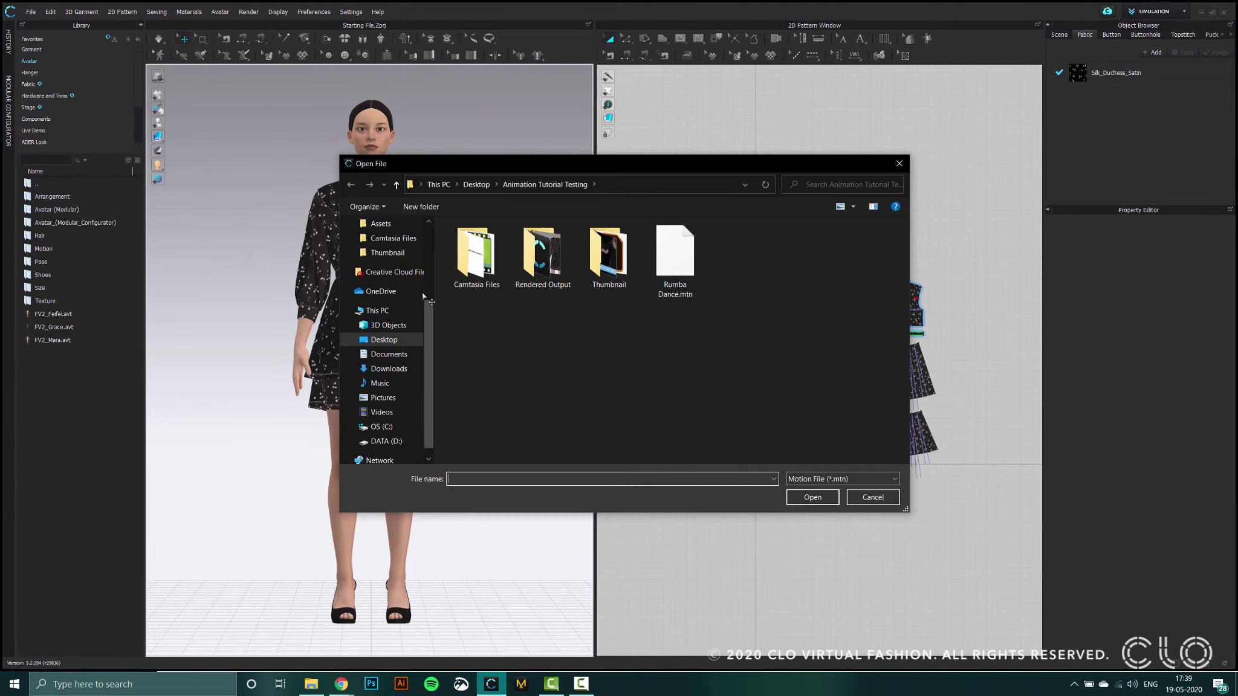
pyautogui.click(677, 242)
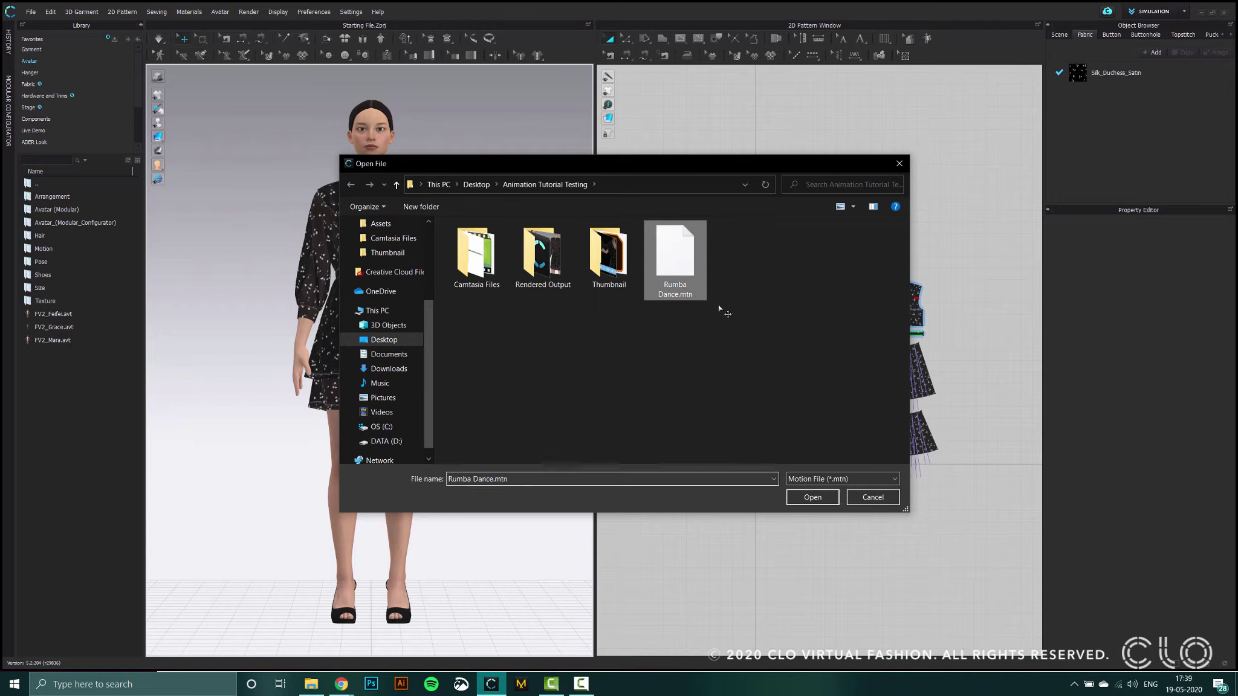
pyautogui.click(812, 501)
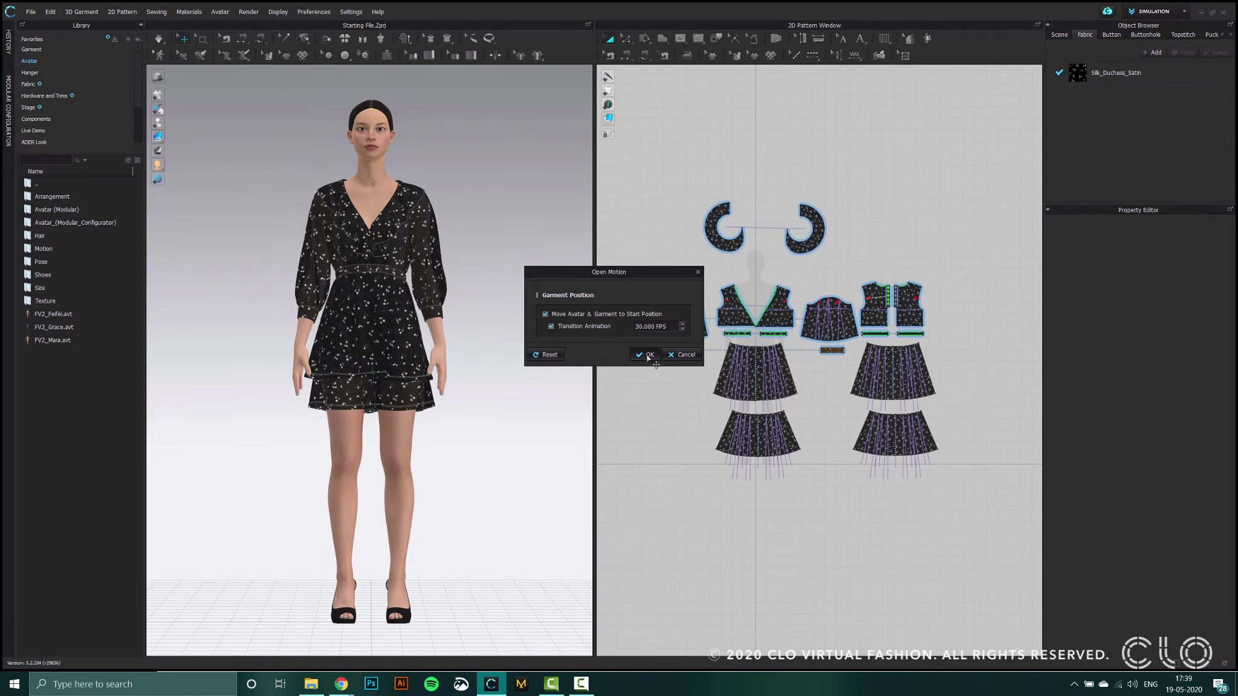
pyautogui.click(645, 355)
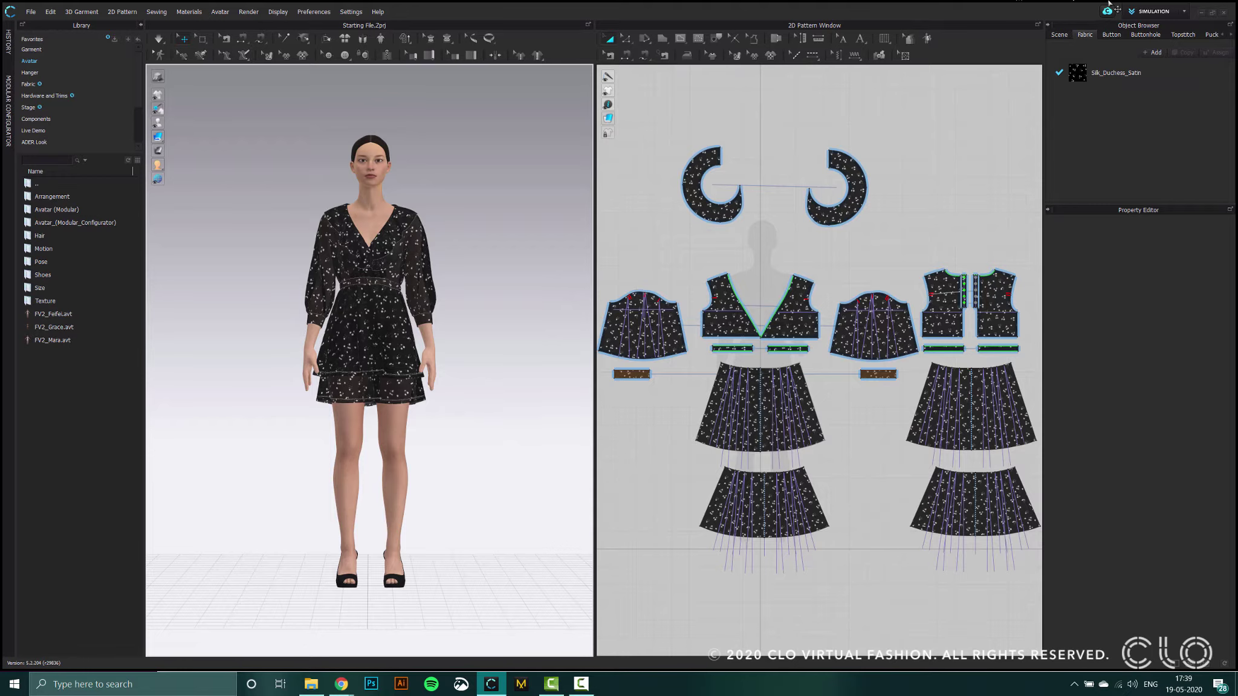
# Switch to the Animation workspace with a taller timeline and preview the loaded rumba motion, returning to the first frame
pyautogui.click(1155, 11)
pyautogui.click(1151, 47)
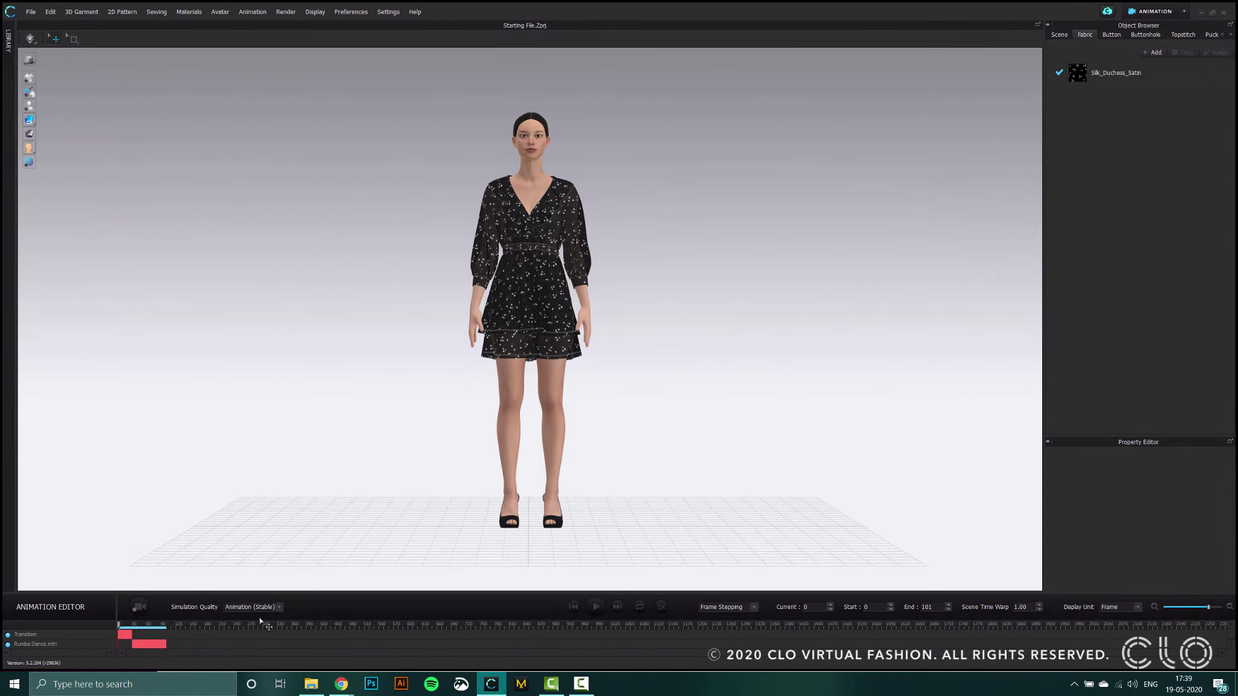
pyautogui.moveTo(254, 594); pyautogui.dragTo(243, 537)
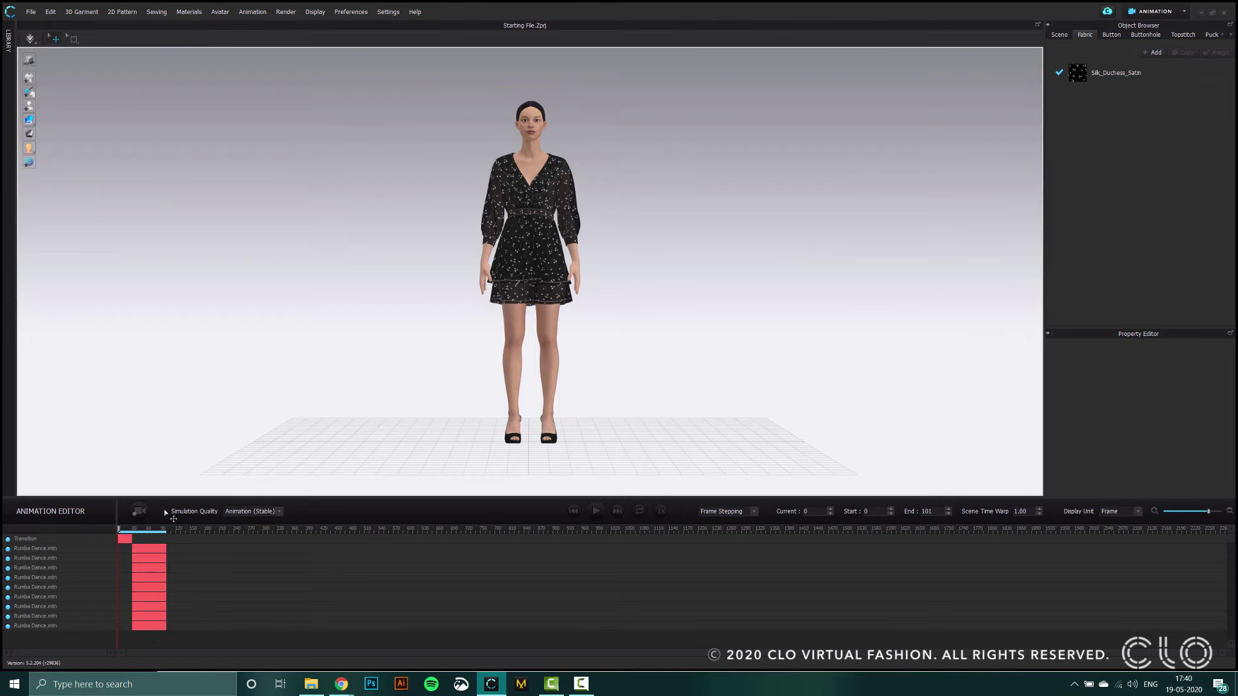
pyautogui.moveTo(224, 497); pyautogui.dragTo(226, 531)
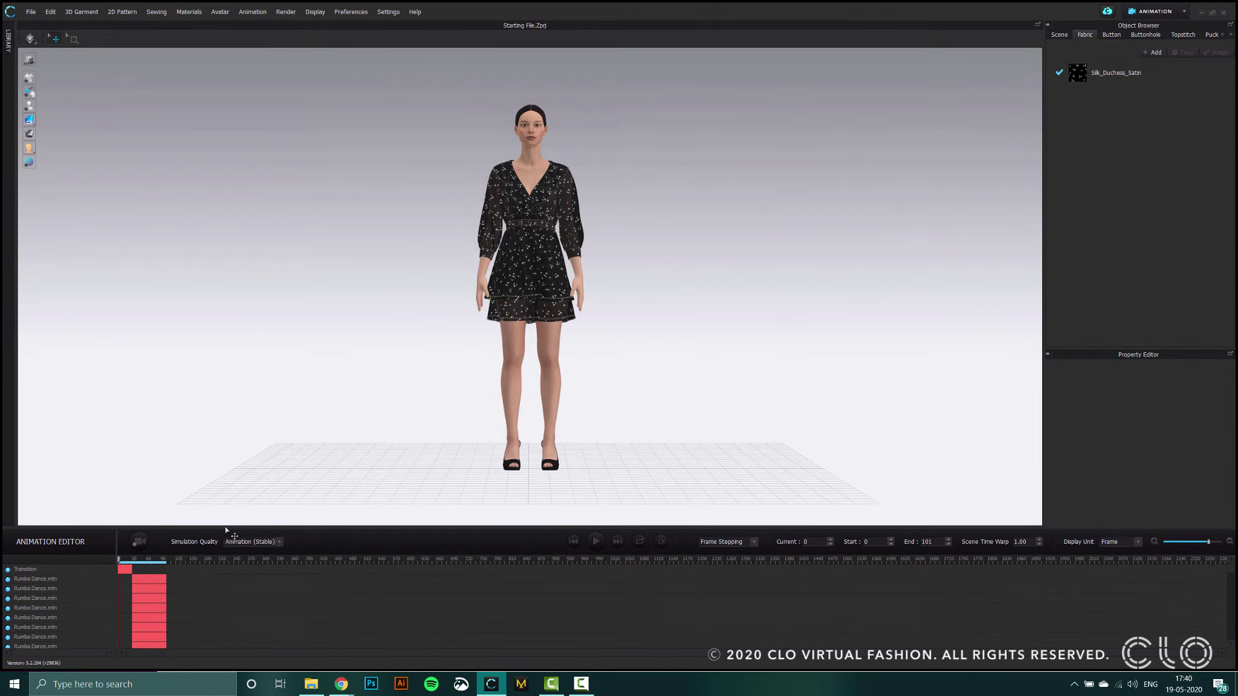
pyautogui.press('space')
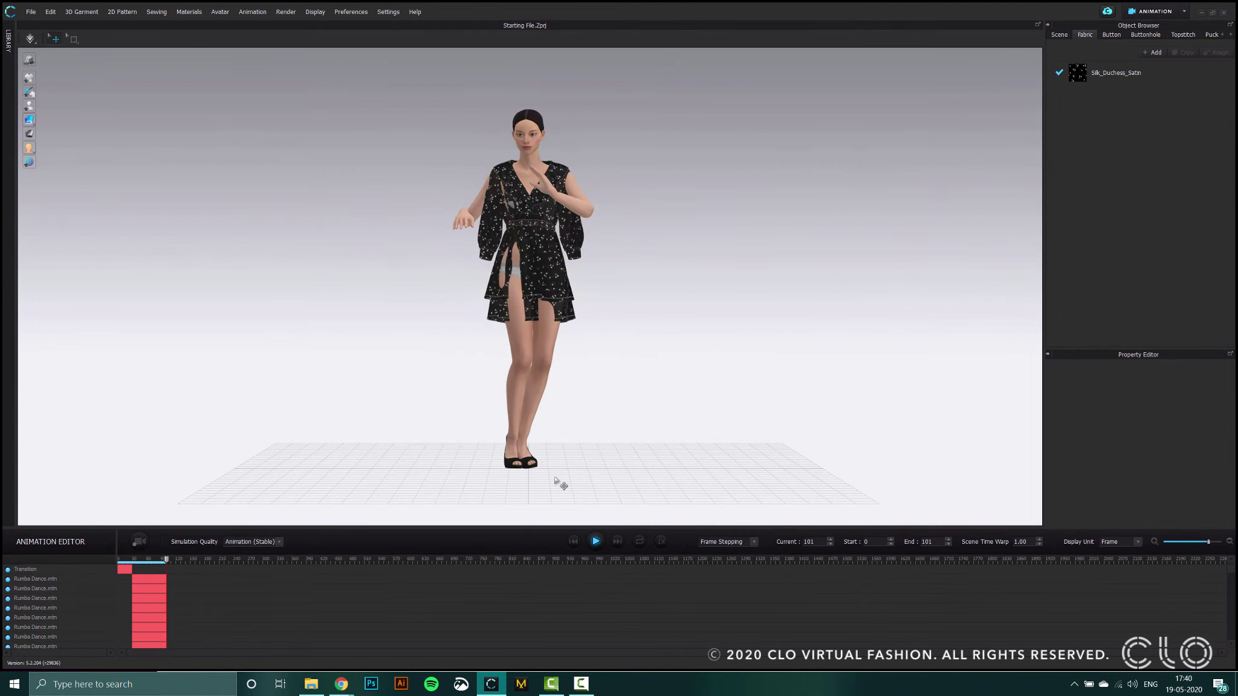
pyautogui.click(573, 541)
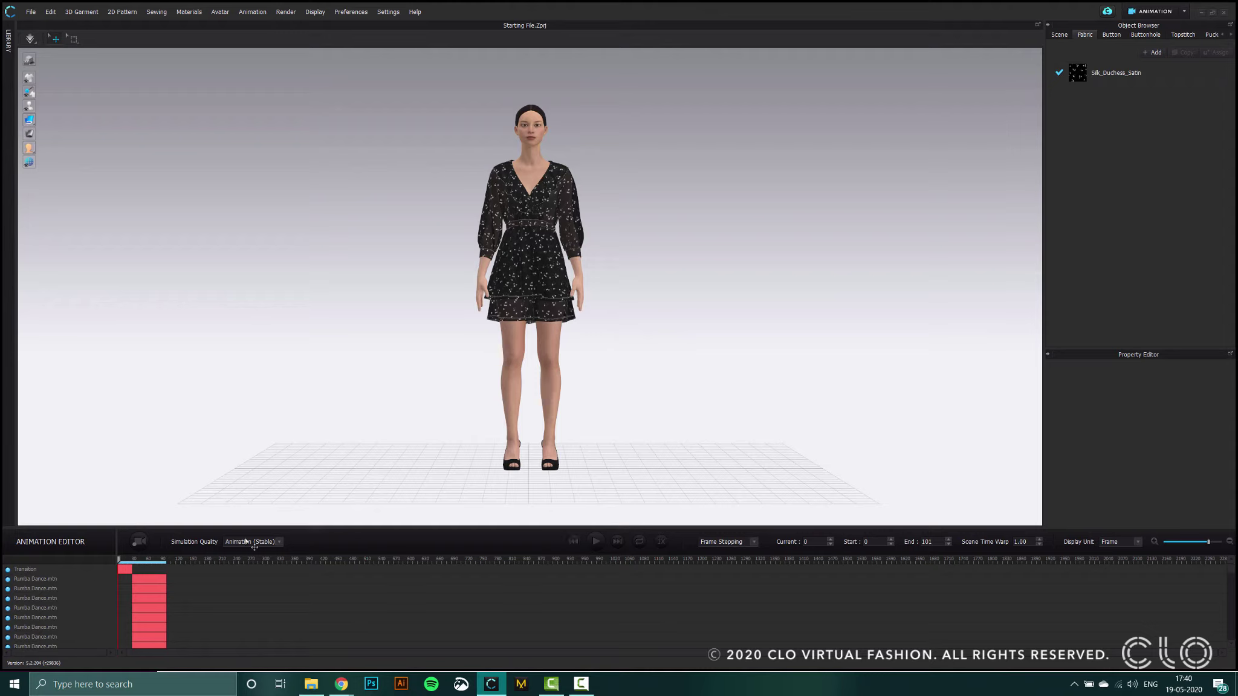
# Record the garment simulation over the full rumba motion at Animation (Stable) quality and play it back from the first frame
pyautogui.scroll(-3, 162, 586)
pyautogui.scroll(3, 162, 587)
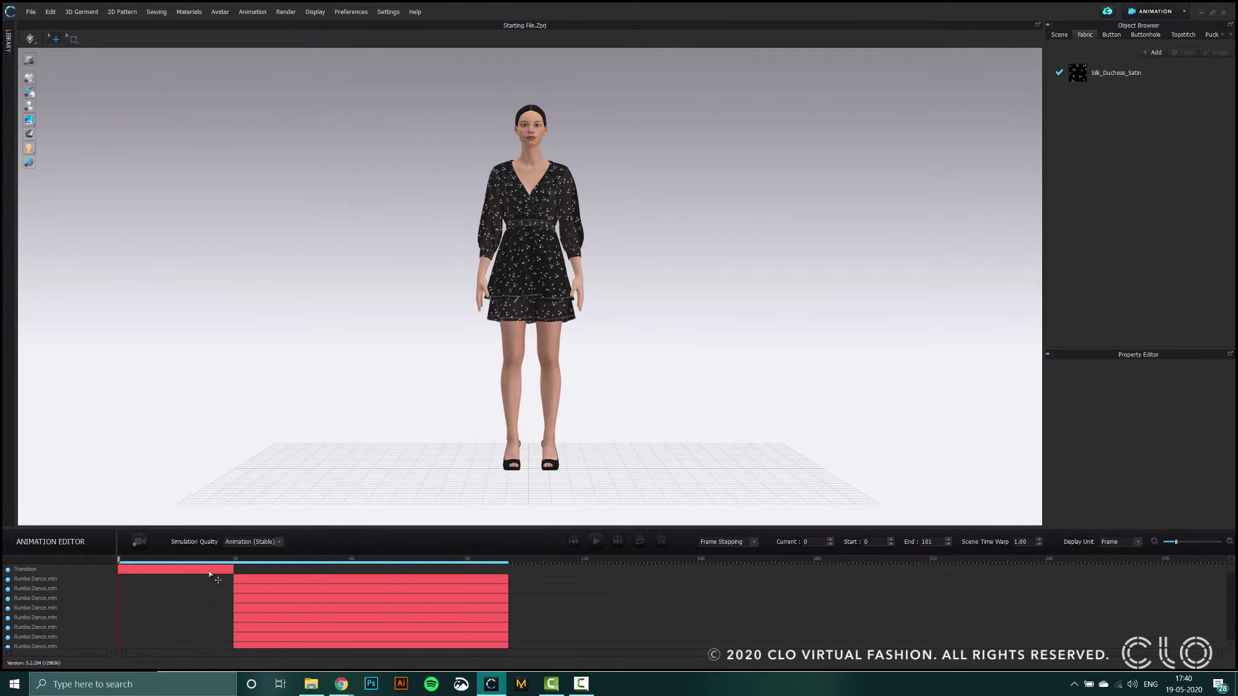
pyautogui.click(142, 543)
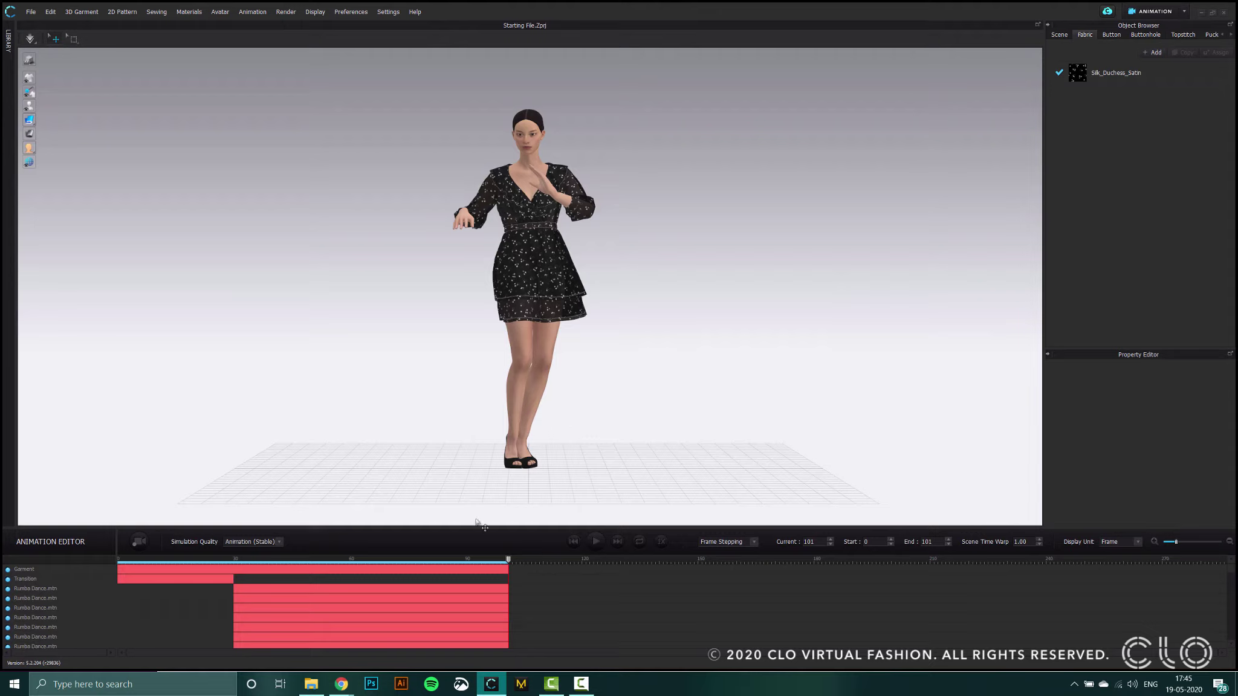
pyautogui.click(573, 541)
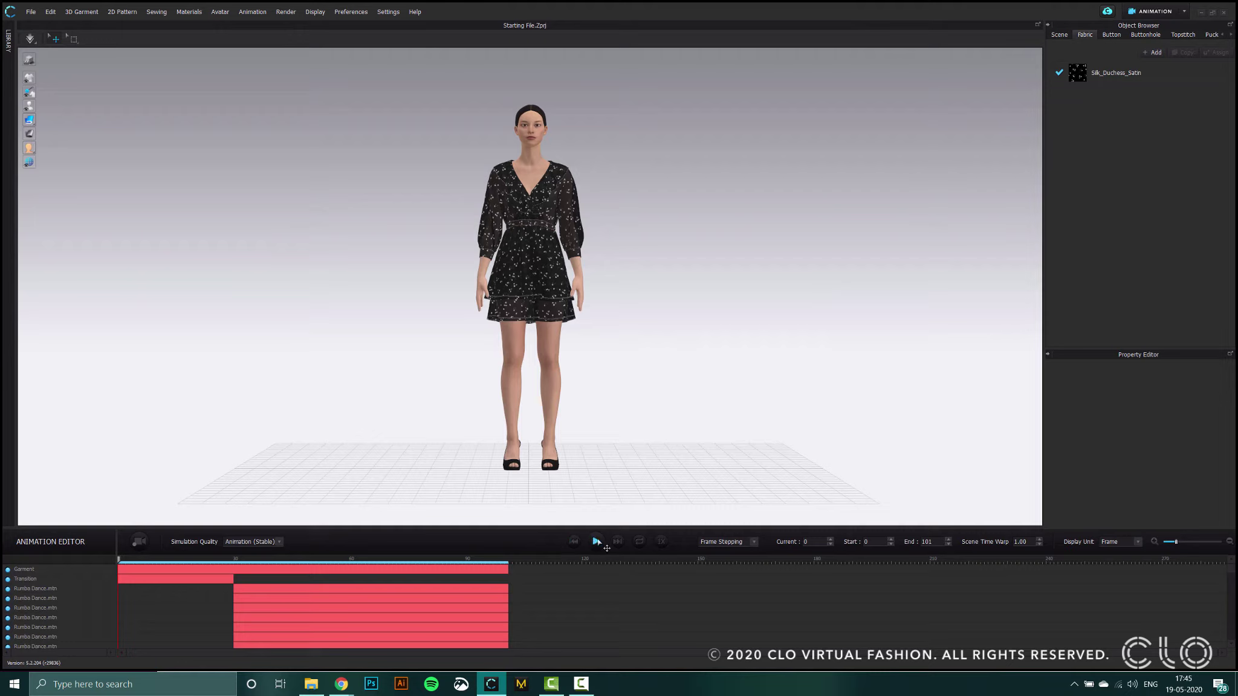
pyautogui.click(597, 541)
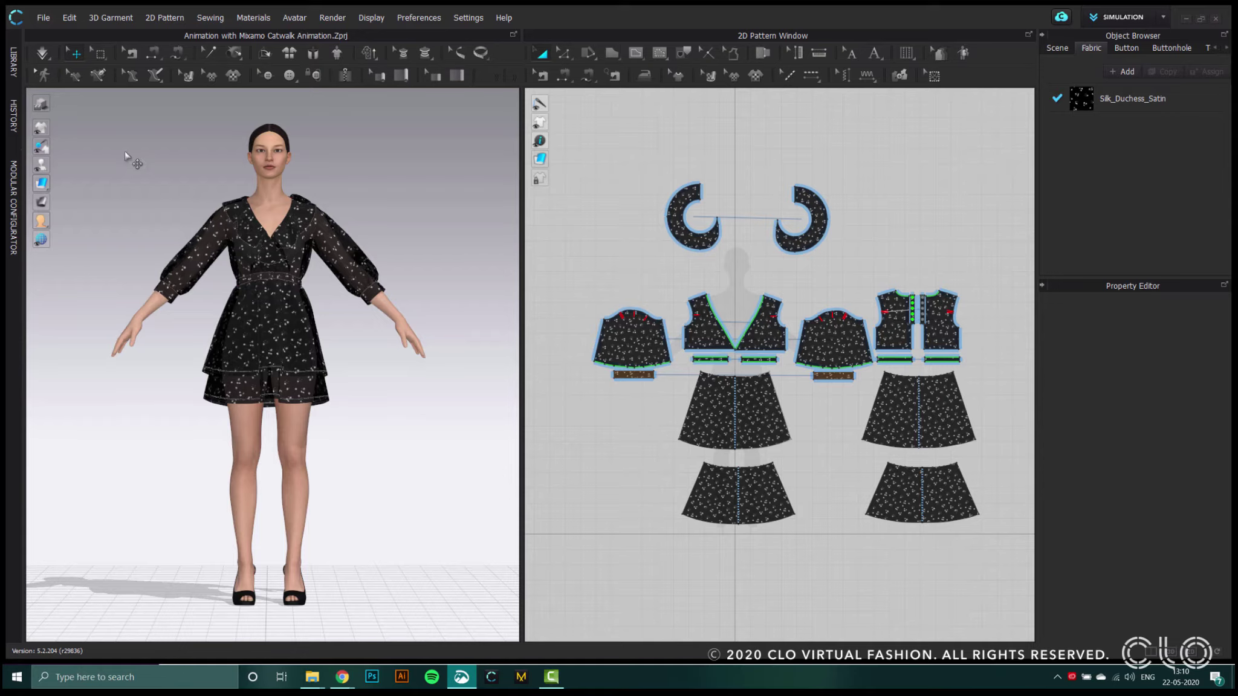
pyautogui.click(44, 19)
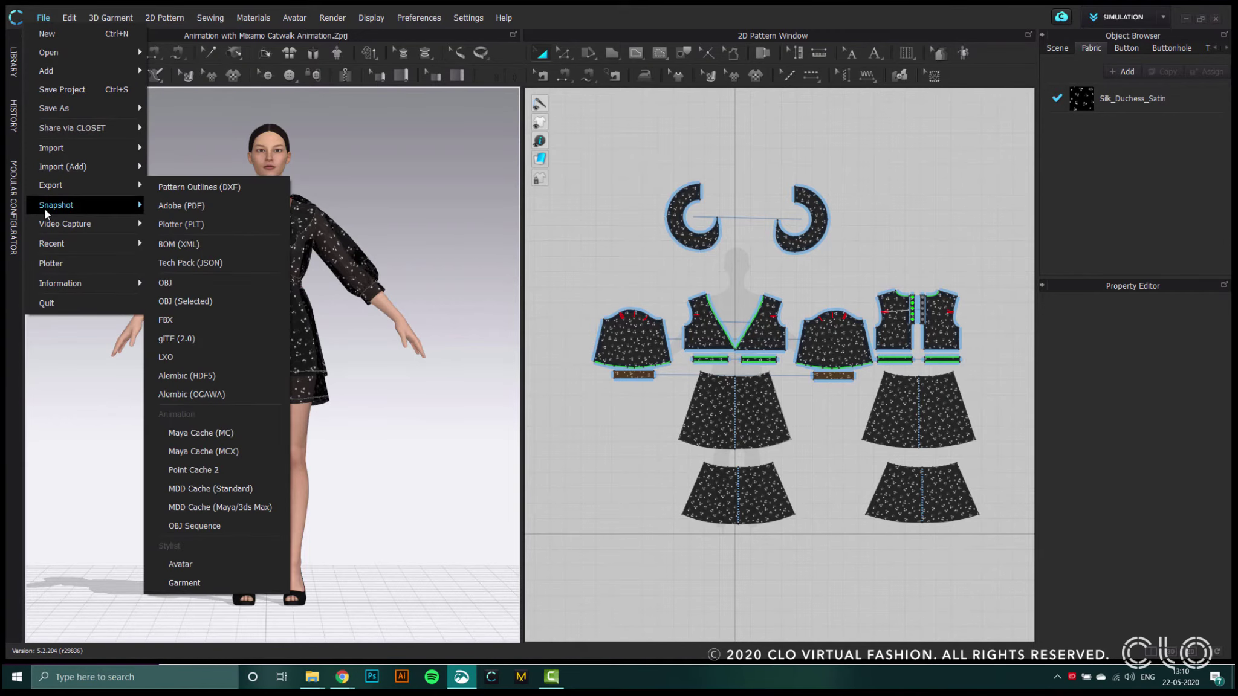
pyautogui.moveTo(45, 225)
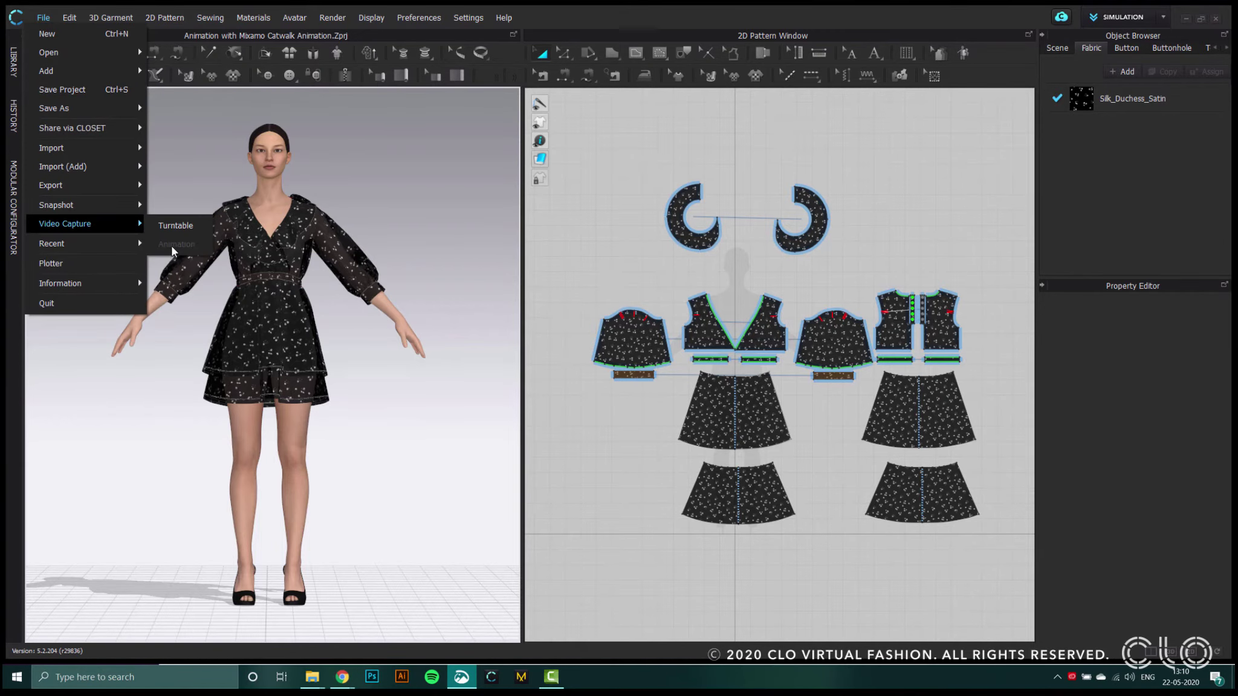
pyautogui.click(386, 241)
# Switch to the Animation workspace and open the animation video capture settings, placing the dialog fully in view
pyautogui.click(1162, 17)
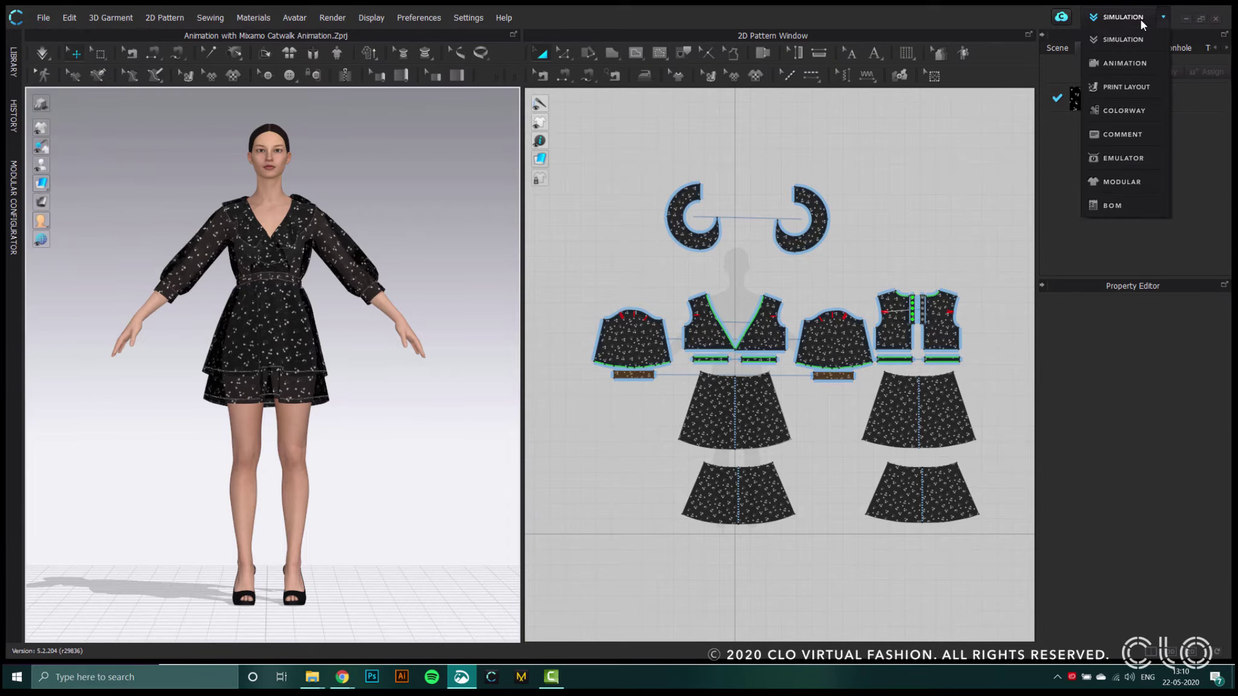
pyautogui.click(1119, 65)
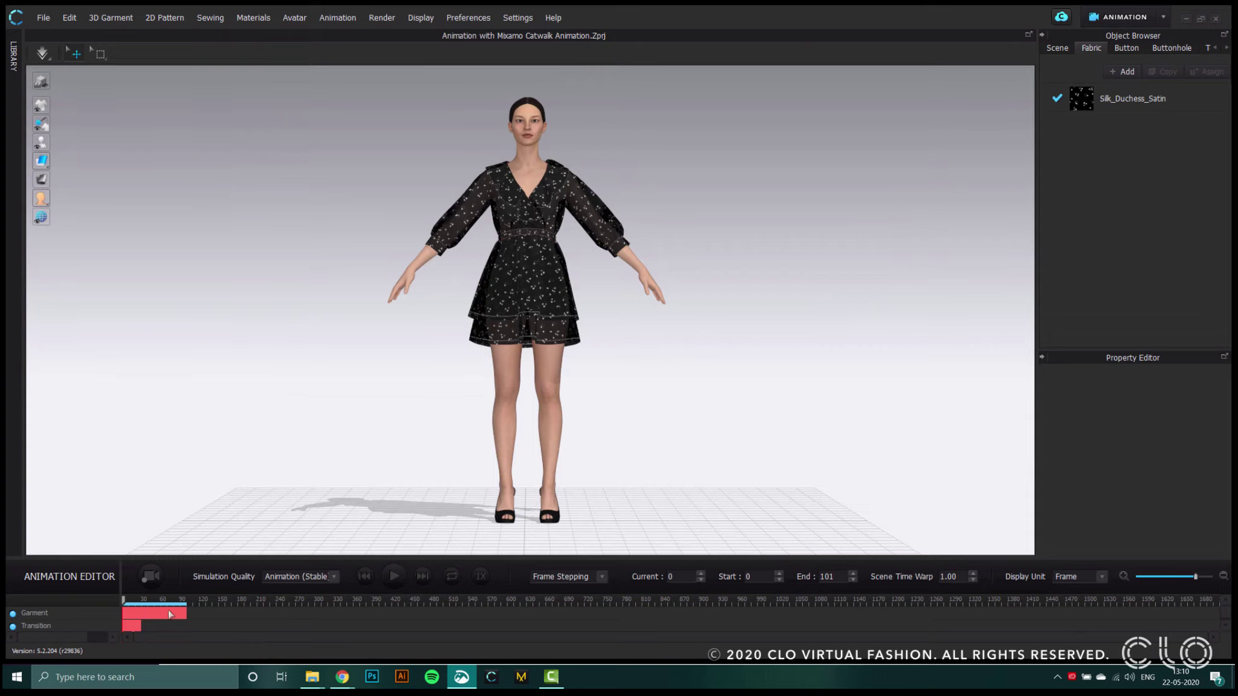
pyautogui.click(41, 18)
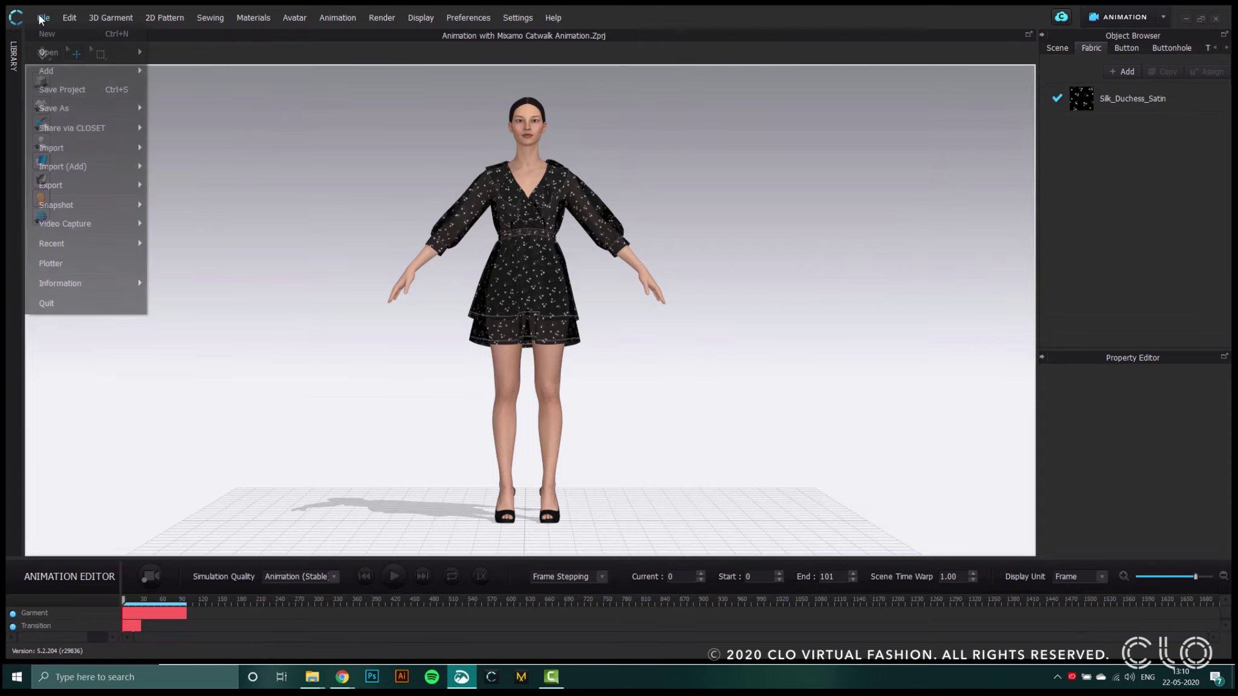
pyautogui.moveTo(92, 228)
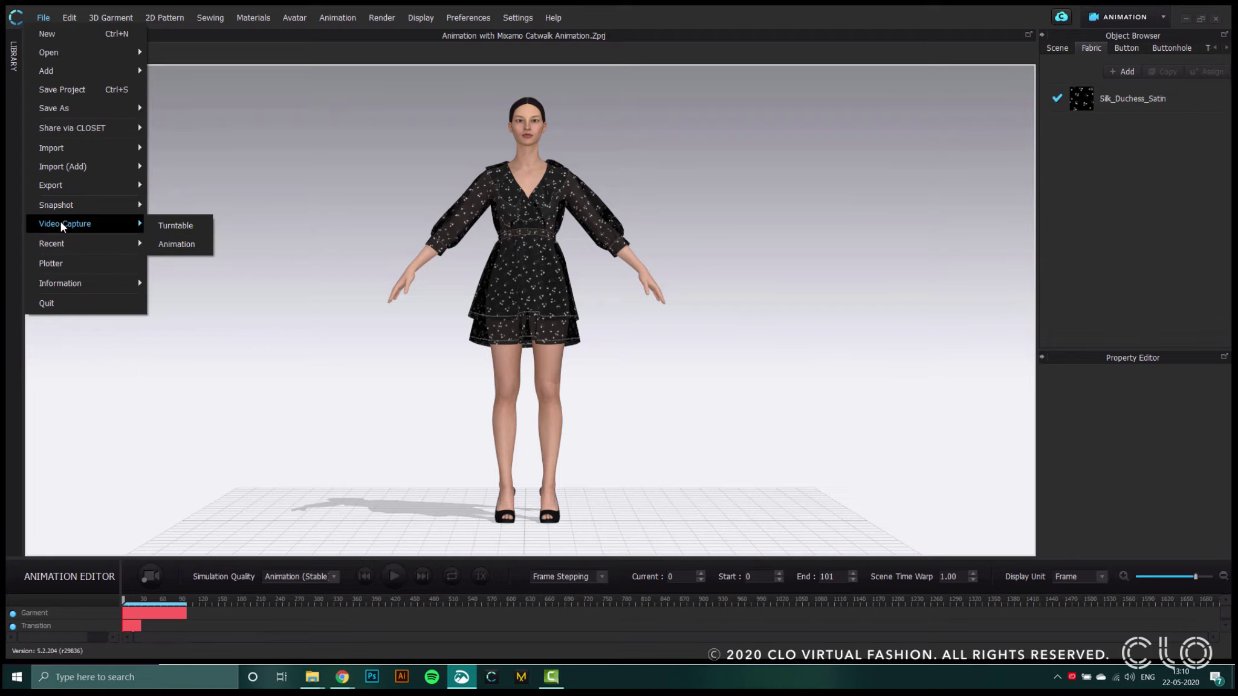
pyautogui.click(177, 244)
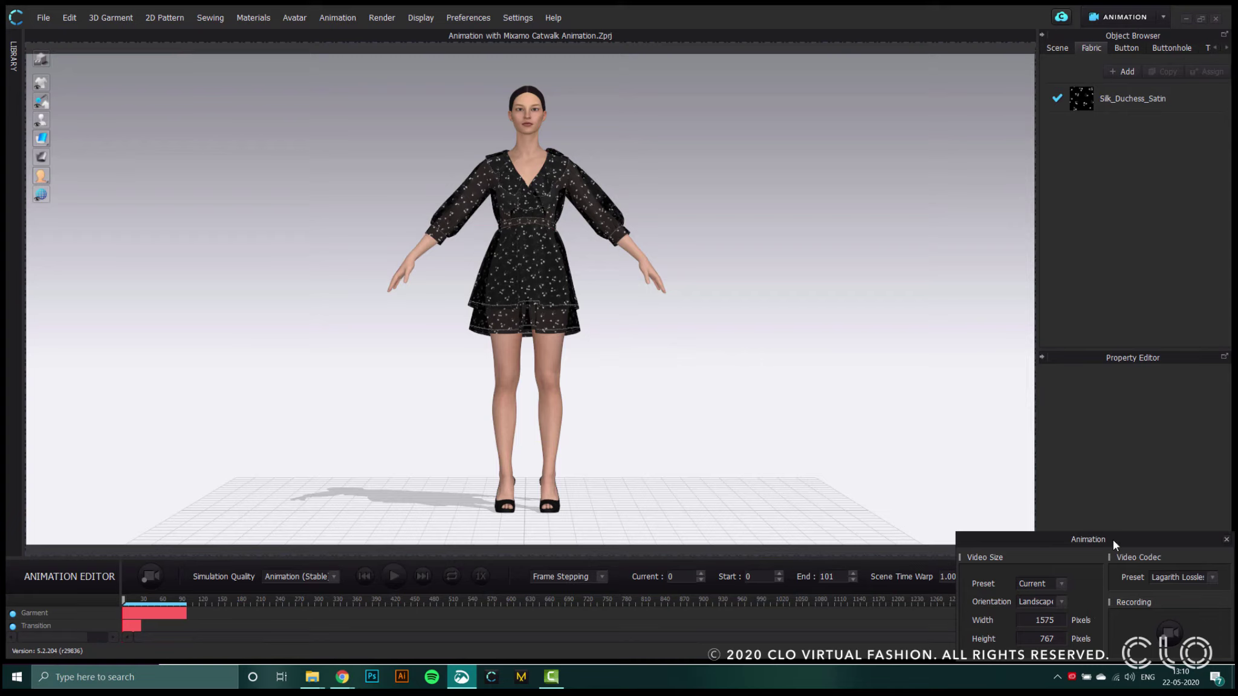
pyautogui.moveTo(1114, 540); pyautogui.dragTo(914, 426)
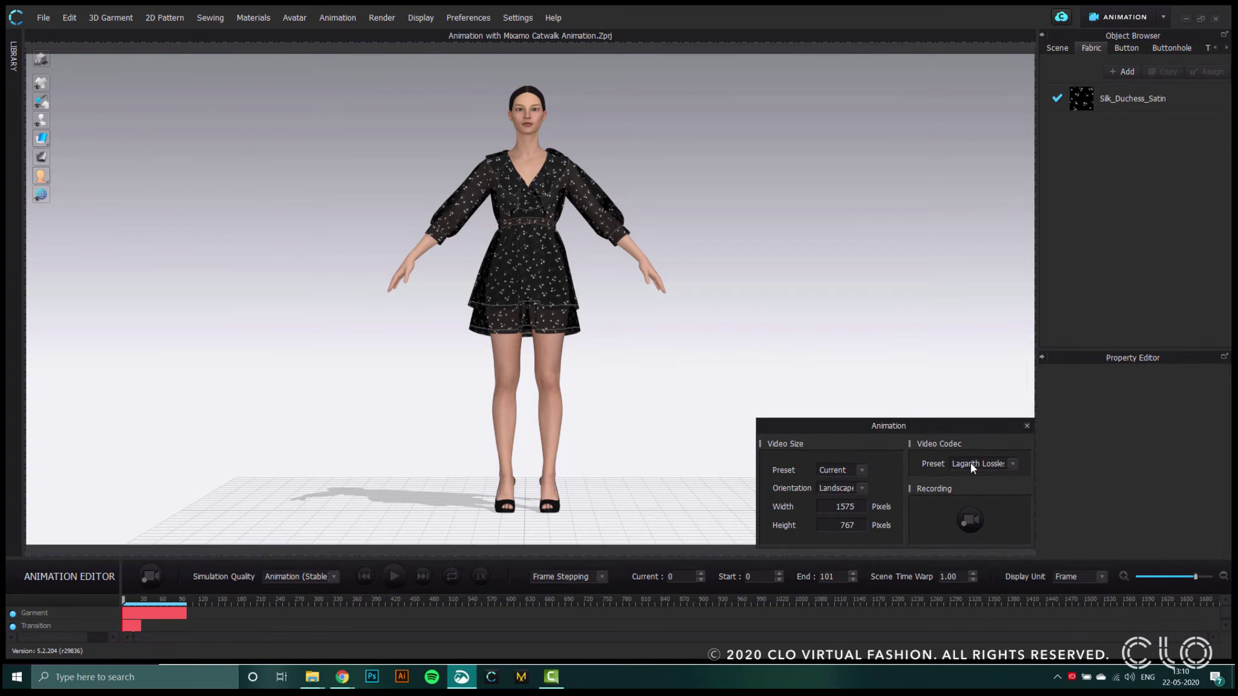
# Try other video sizes and Portrait orientation, ending on 1280 x 720 (16:9) in Landscape with the Lagarith Lossless codec
pyautogui.click(1008, 466)
pyautogui.click(1010, 451)
pyautogui.click(859, 471)
pyautogui.click(849, 509)
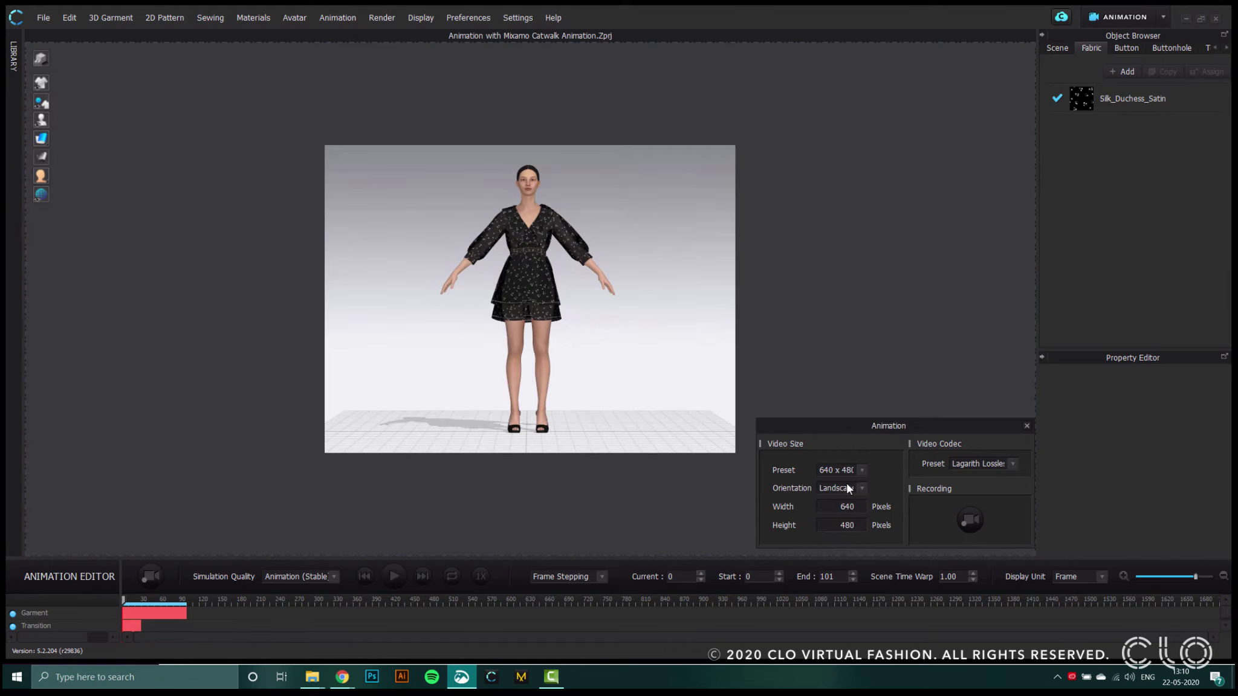
pyautogui.click(847, 474)
pyautogui.click(846, 509)
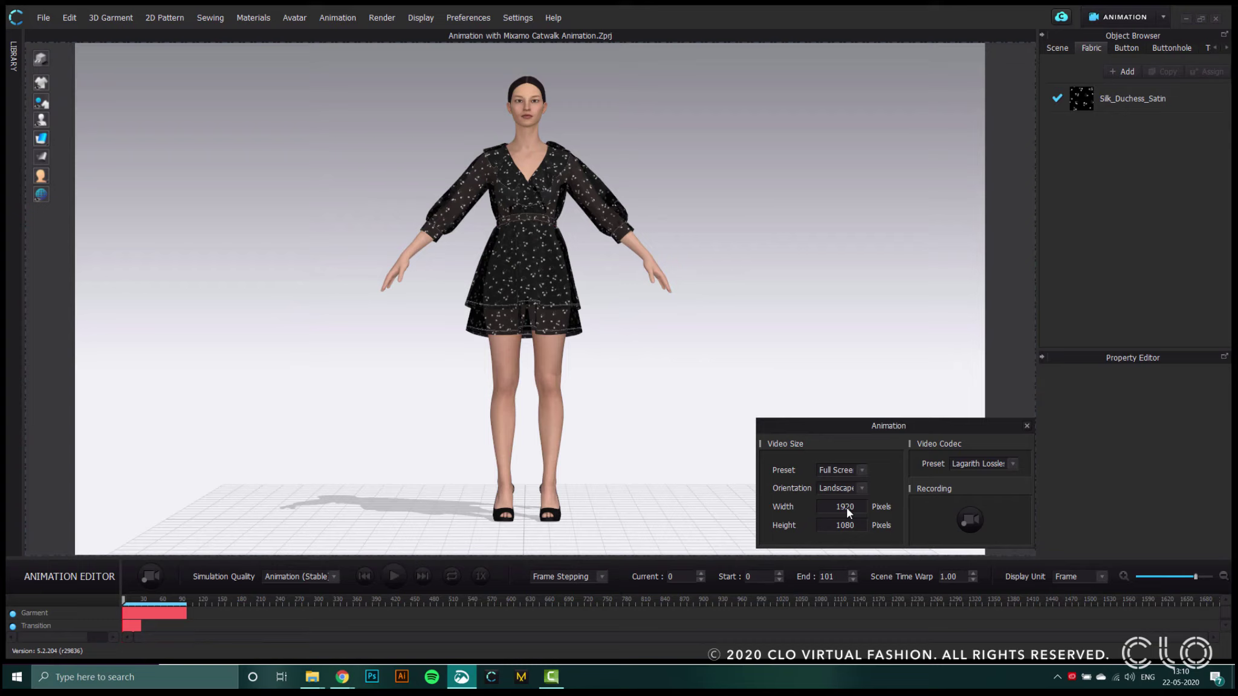
pyautogui.click(844, 472)
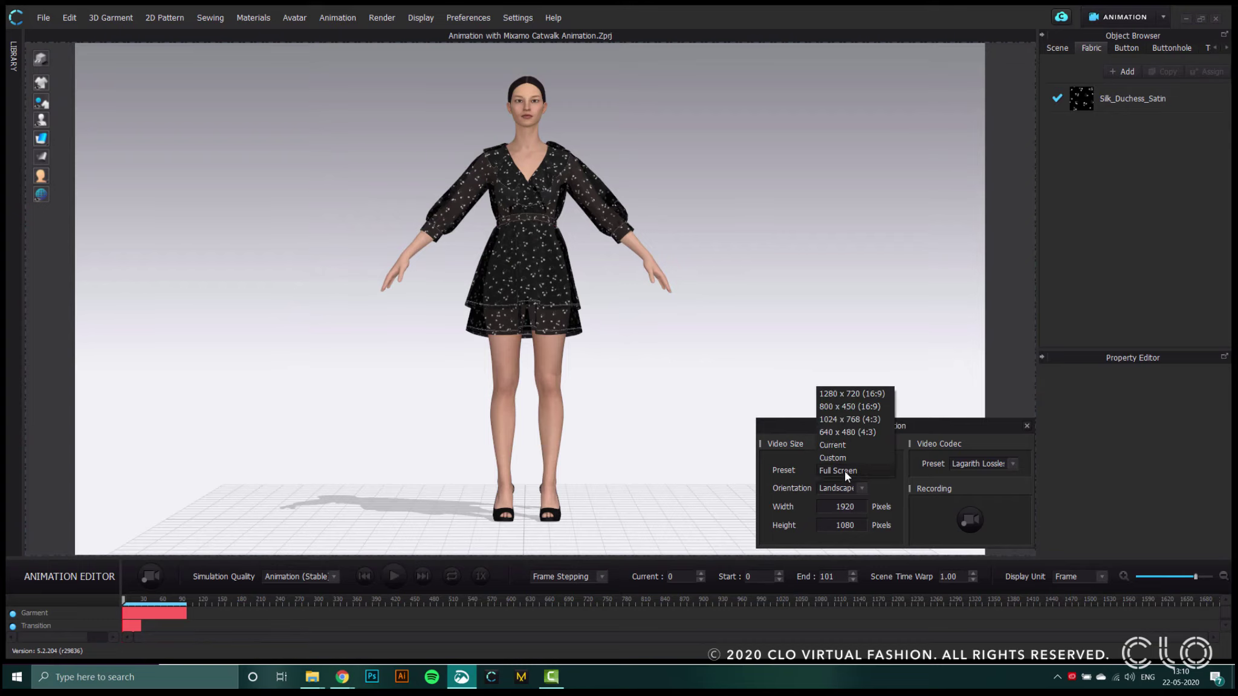
pyautogui.click(846, 395)
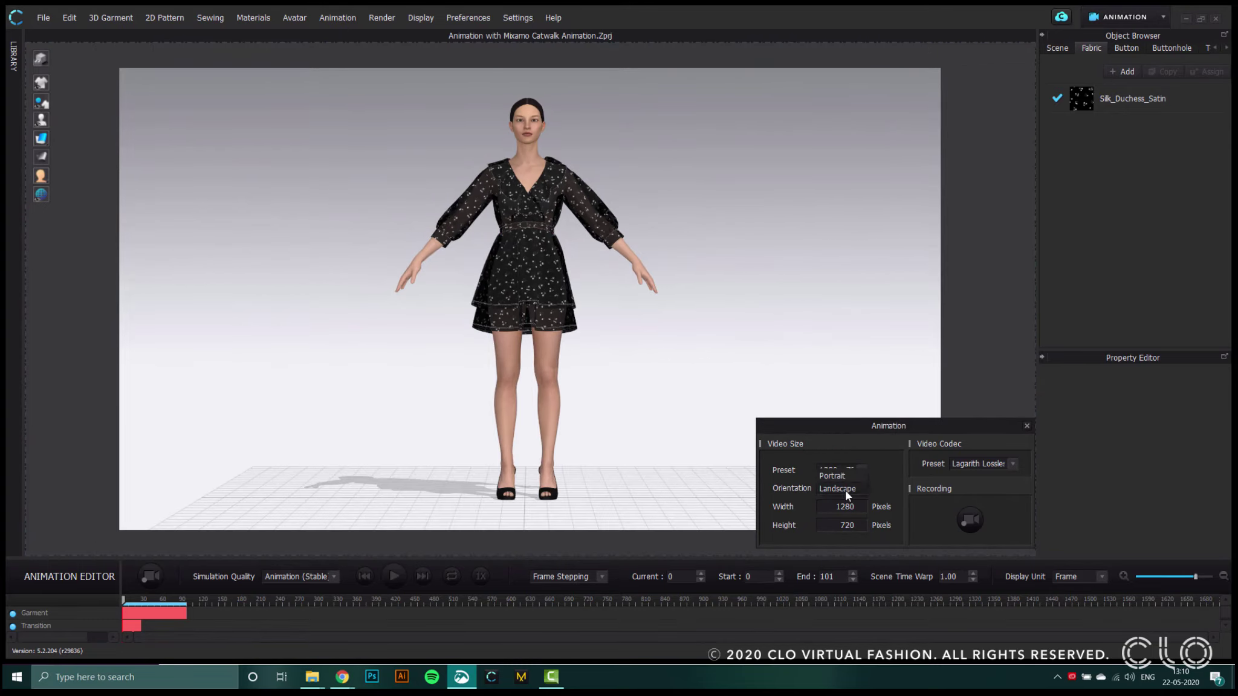
pyautogui.click(844, 479)
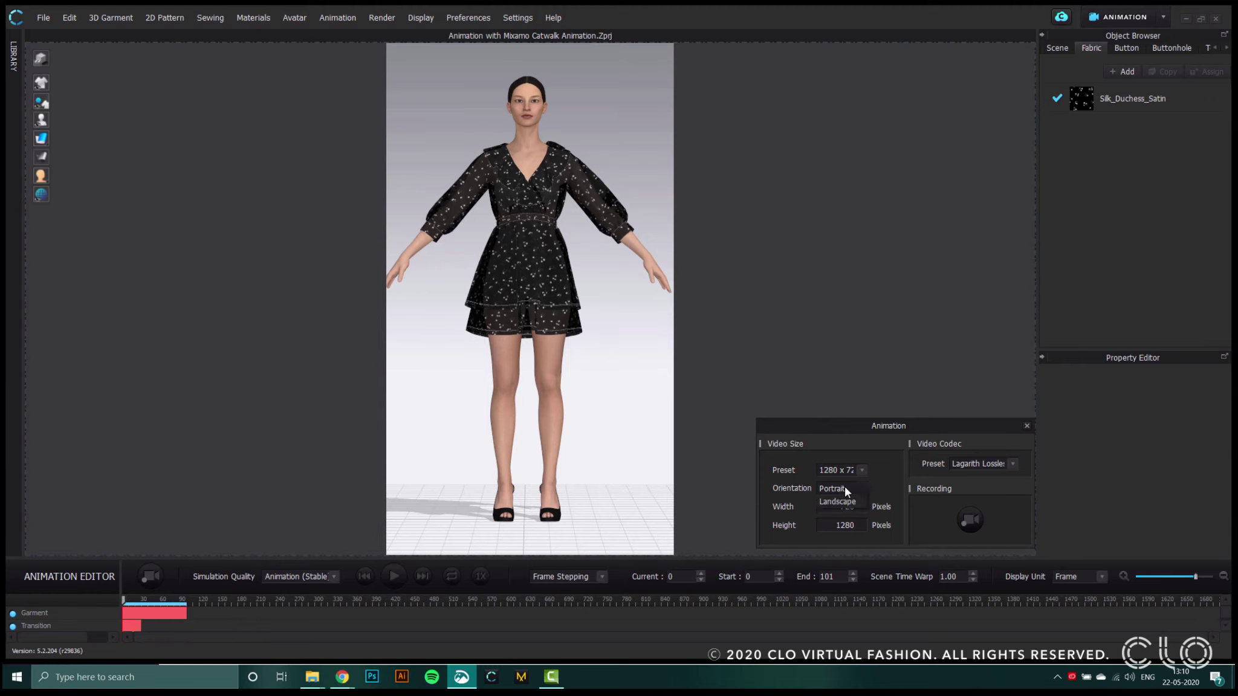
pyautogui.click(845, 502)
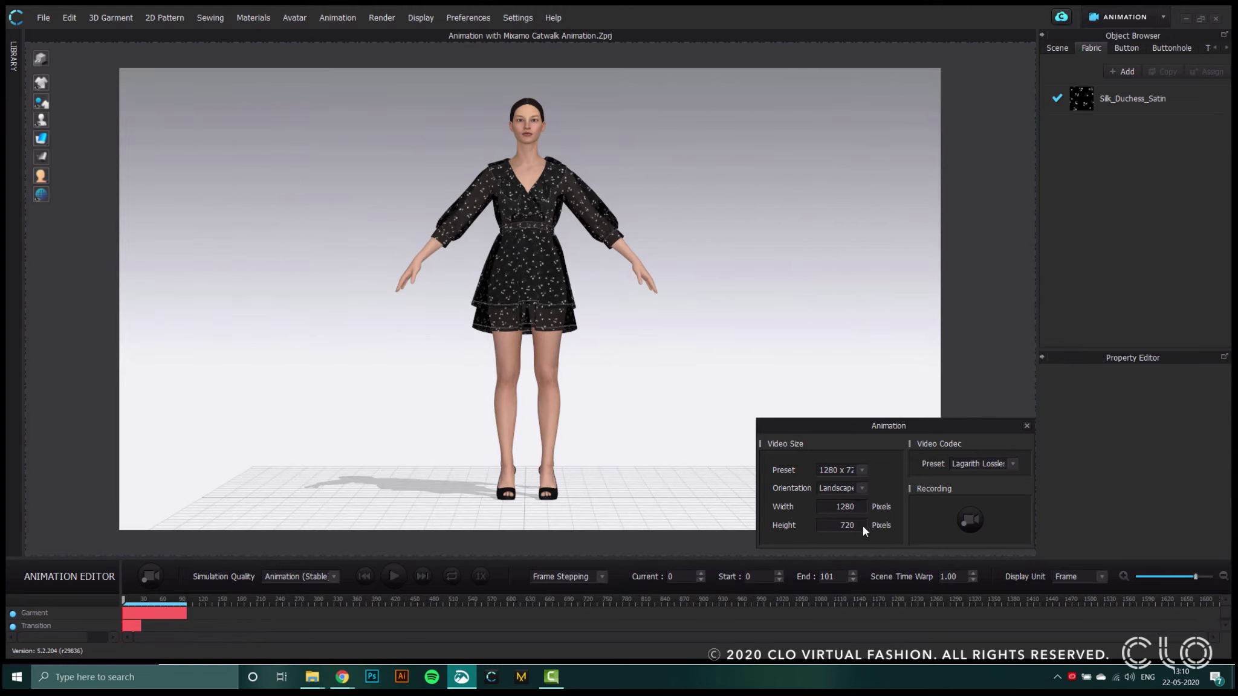
# Capture the dance animation as a video, stop the recording at the last frame, and play the captured preview
pyautogui.click(968, 521)
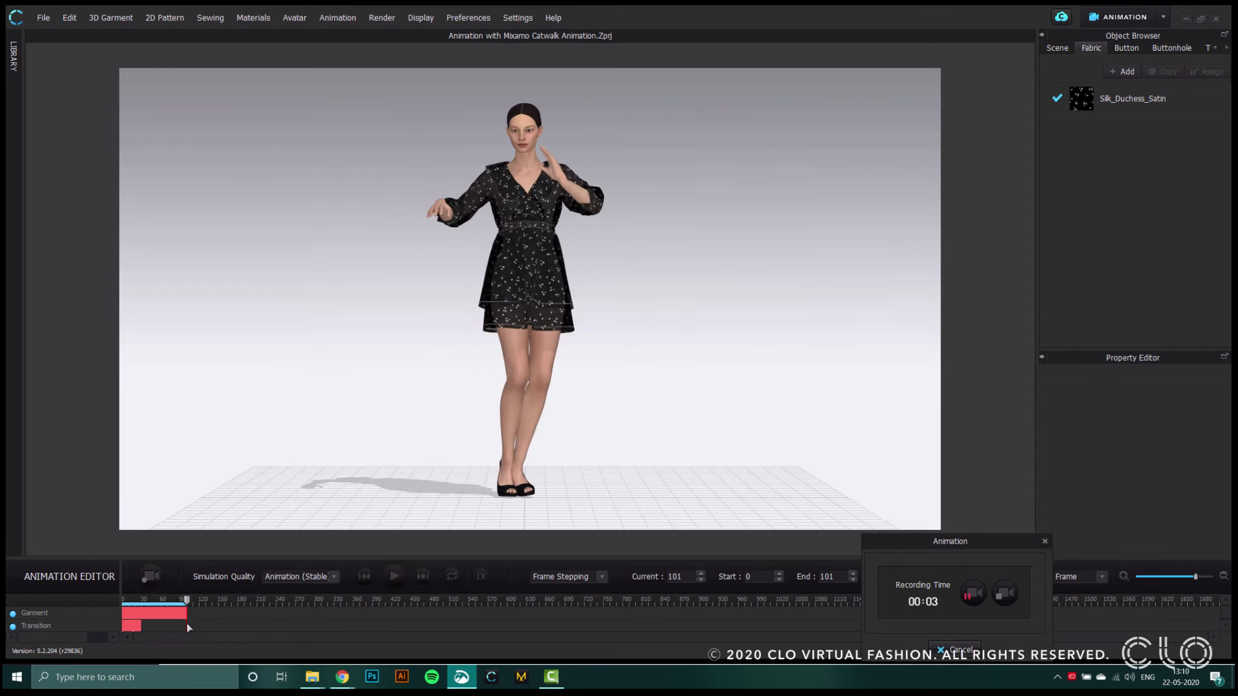
pyautogui.click(1002, 595)
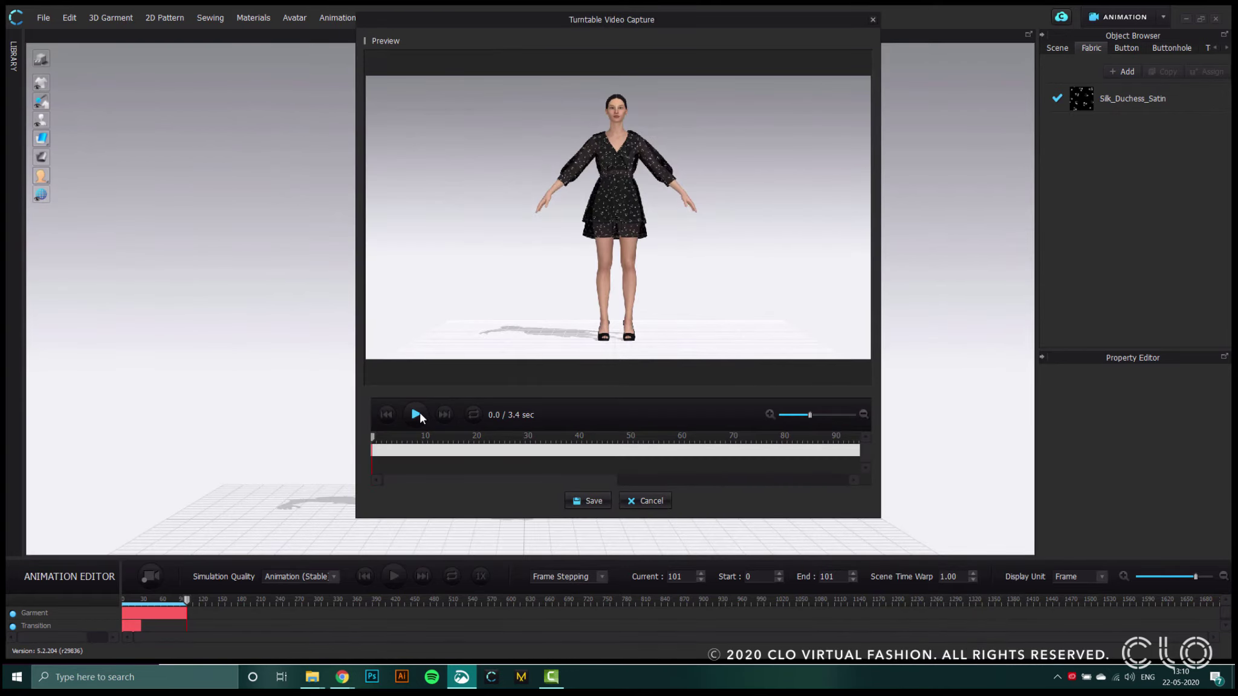
pyautogui.click(417, 415)
pyautogui.click(416, 415)
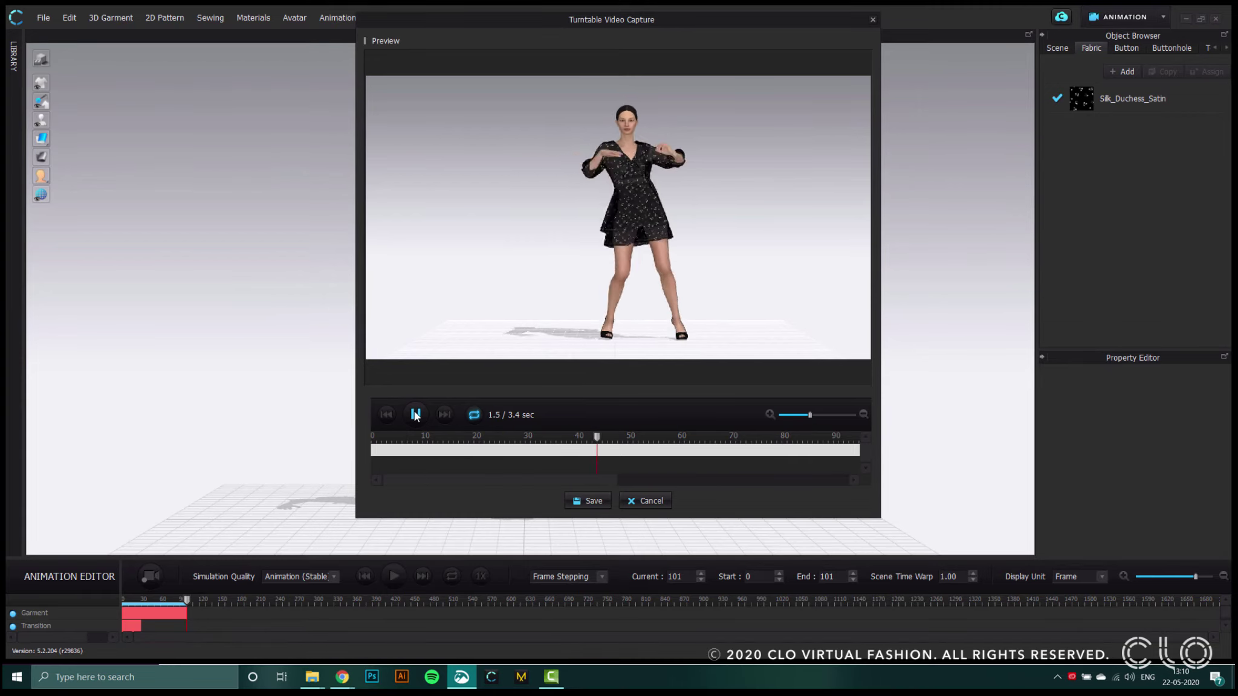
pyautogui.click(416, 415)
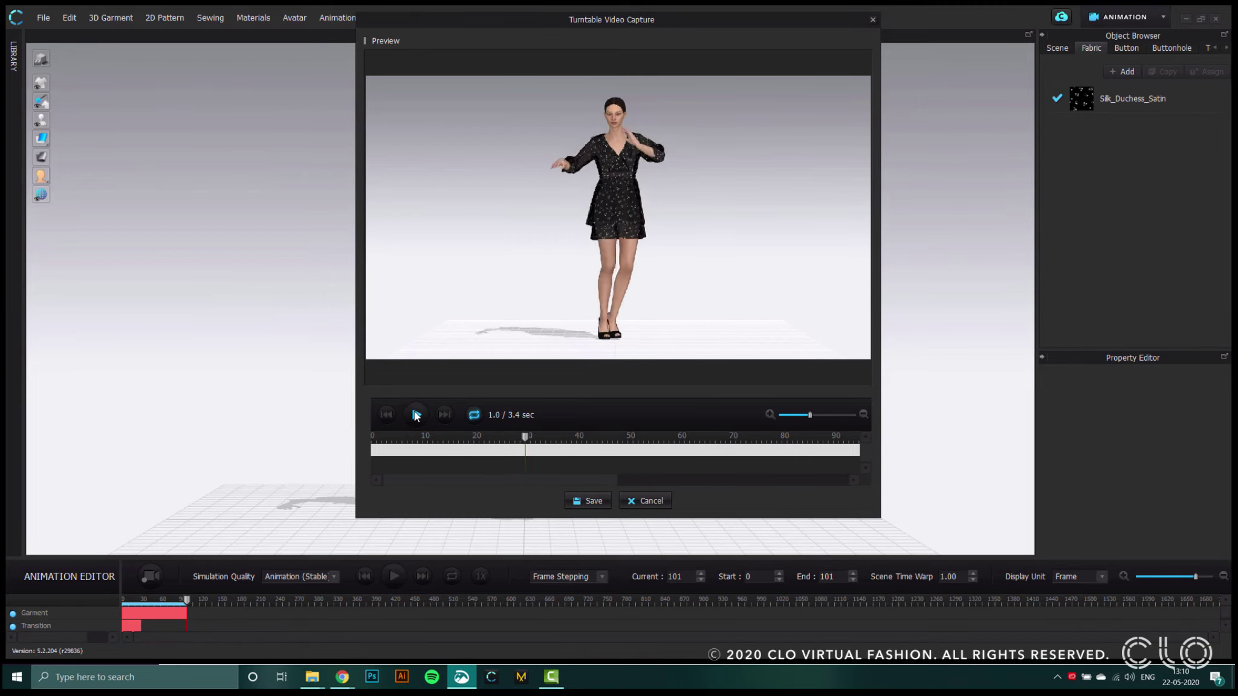
# Discard the captured video without saving it and hide the floor grid in the 3D window
pyautogui.click(632, 505)
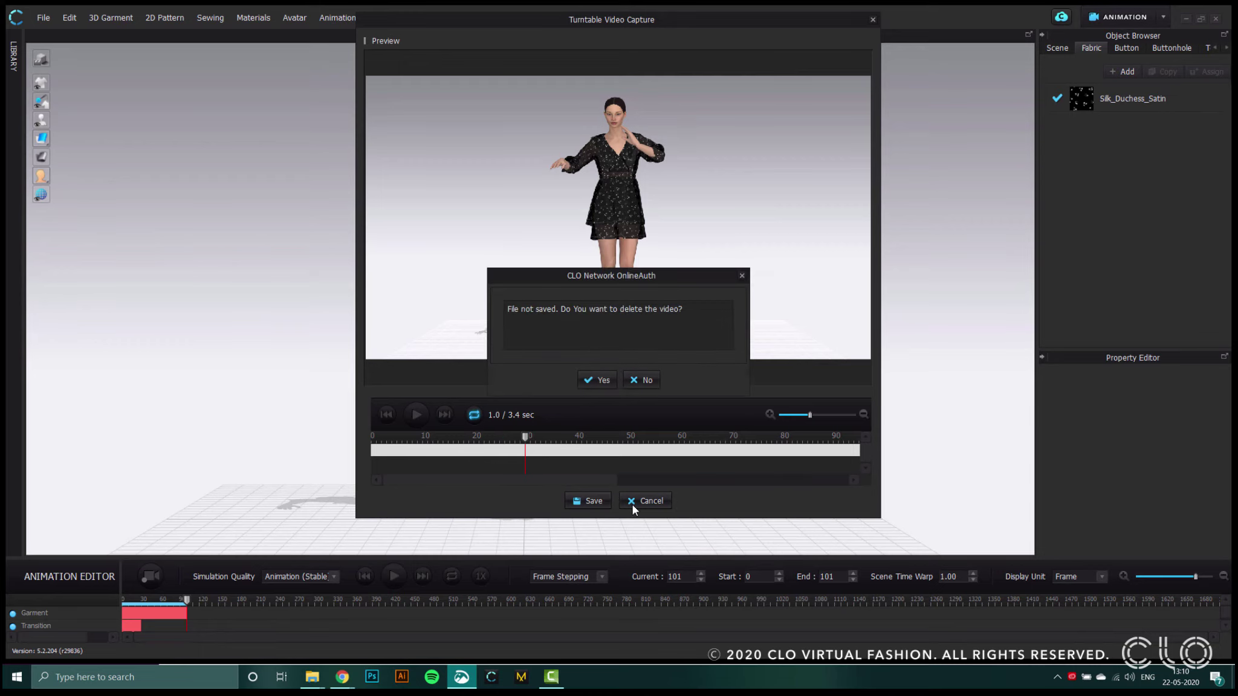
pyautogui.click(593, 381)
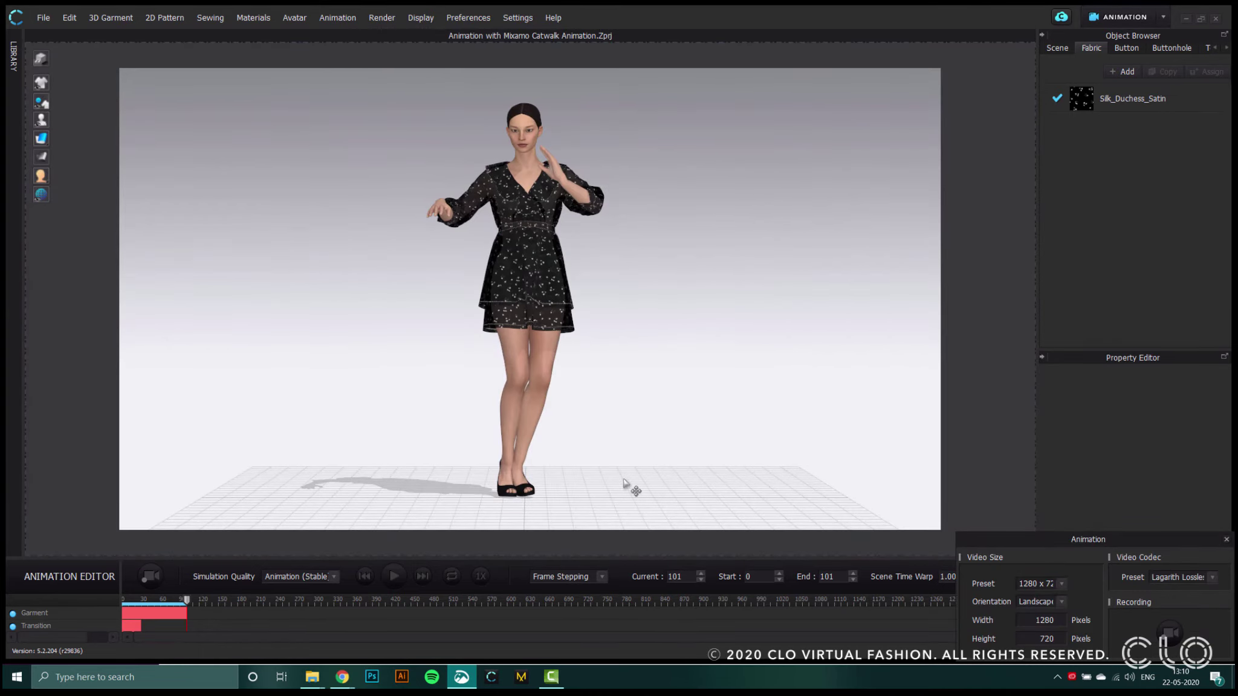
pyautogui.moveTo(41, 198)
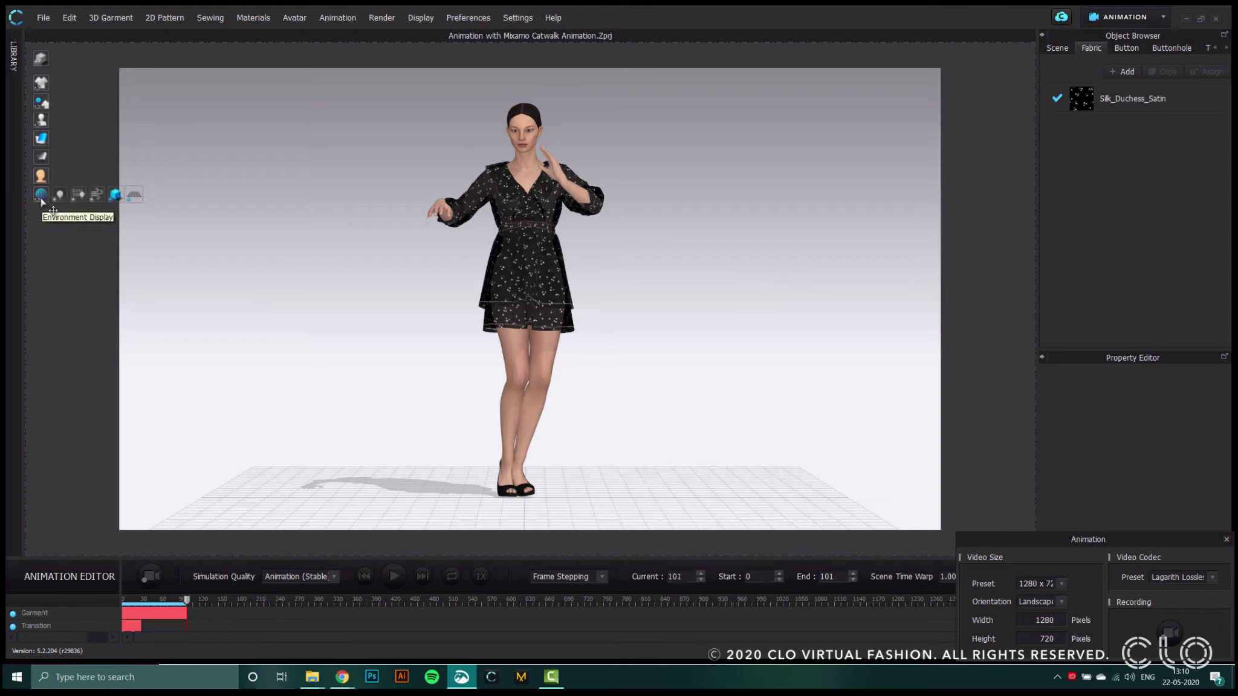
pyautogui.click(134, 194)
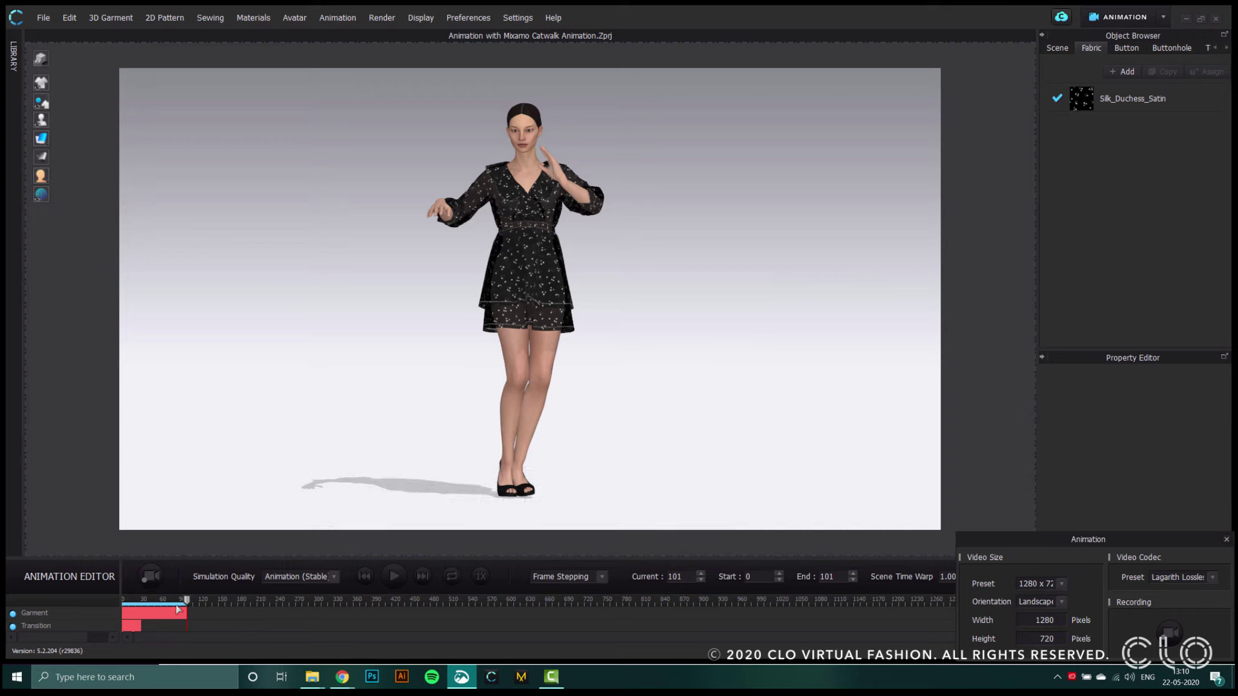
# Set the play region to start at frame 30, skipping the transition into the dance
pyautogui.scroll(3, 166, 615)
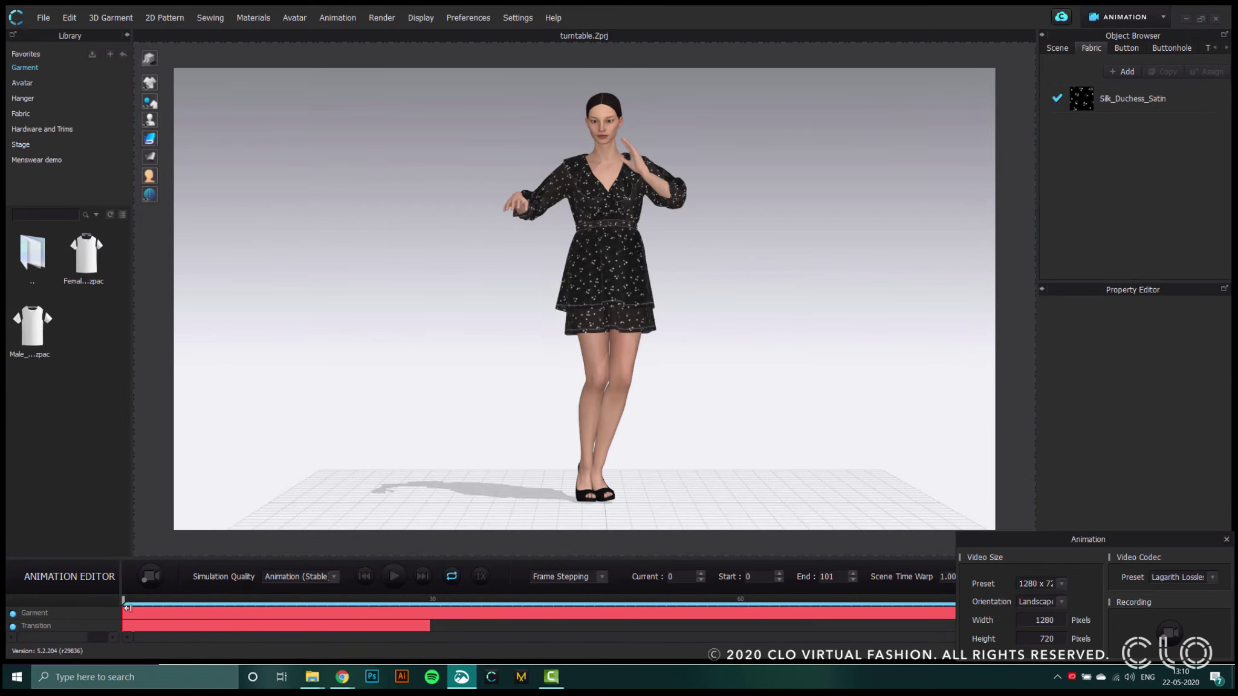
pyautogui.moveTo(127, 608); pyautogui.dragTo(436, 603)
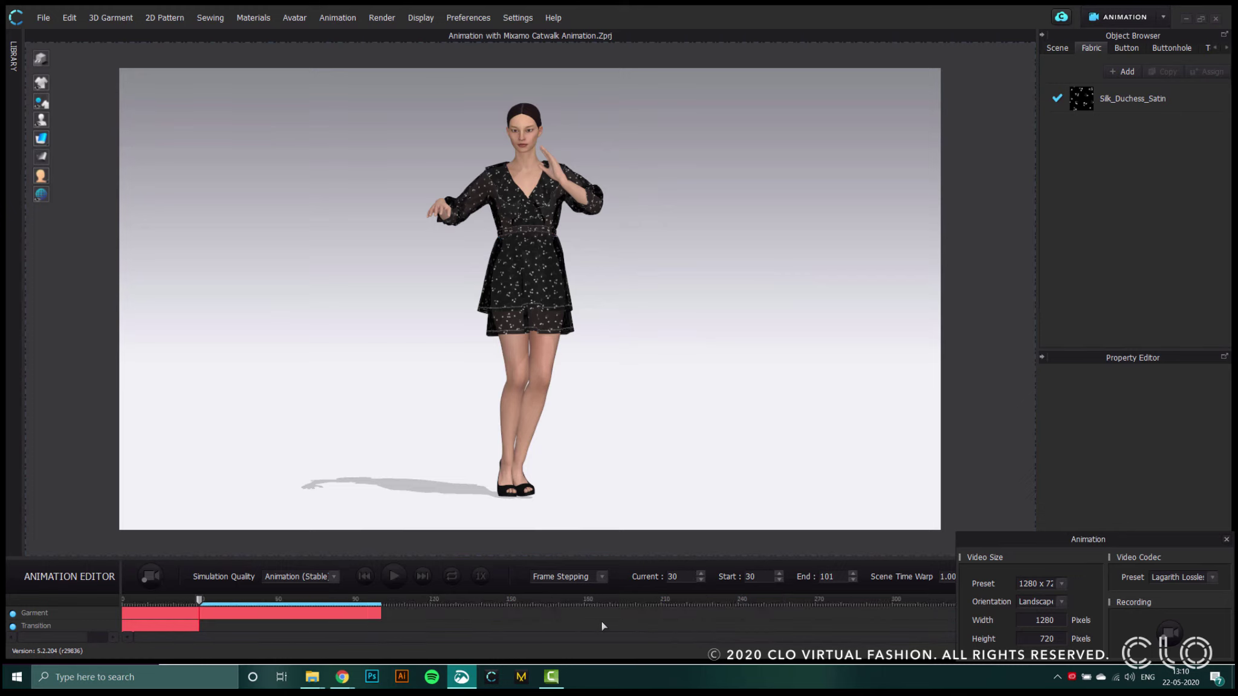
pyautogui.scroll(2, 602, 621)
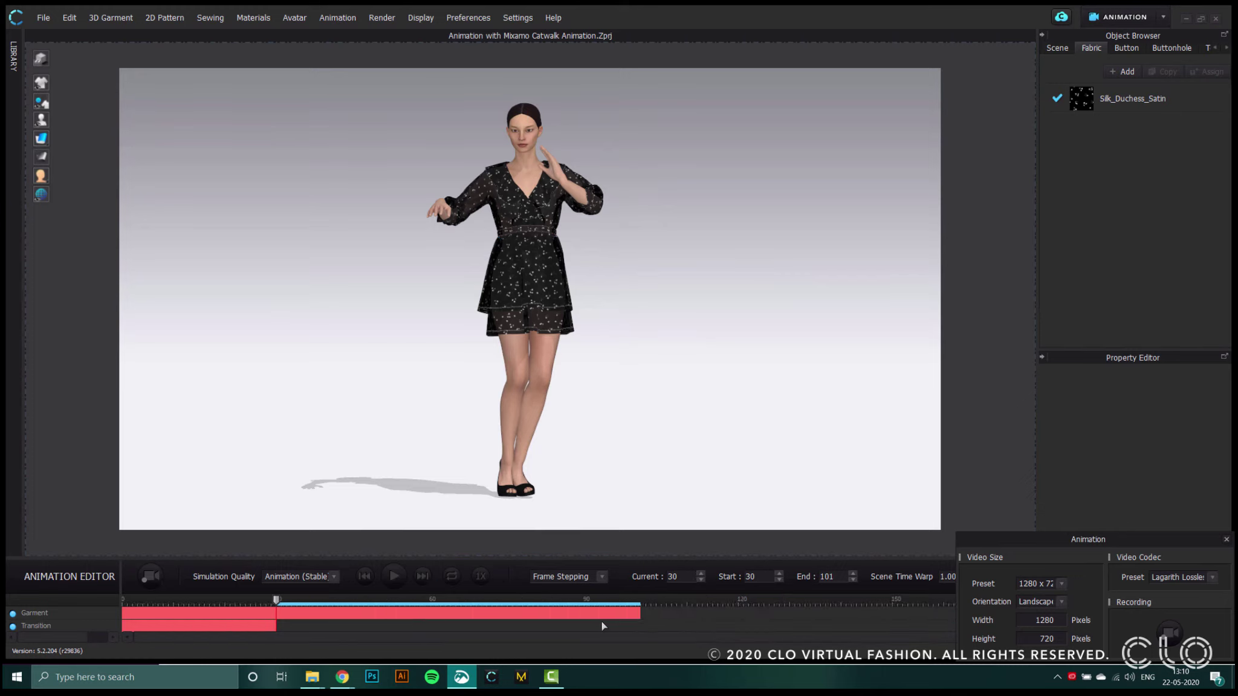
# Capture the shortened animation as a video, stop recording at the last frame, and play and pause the preview
pyautogui.click(1173, 630)
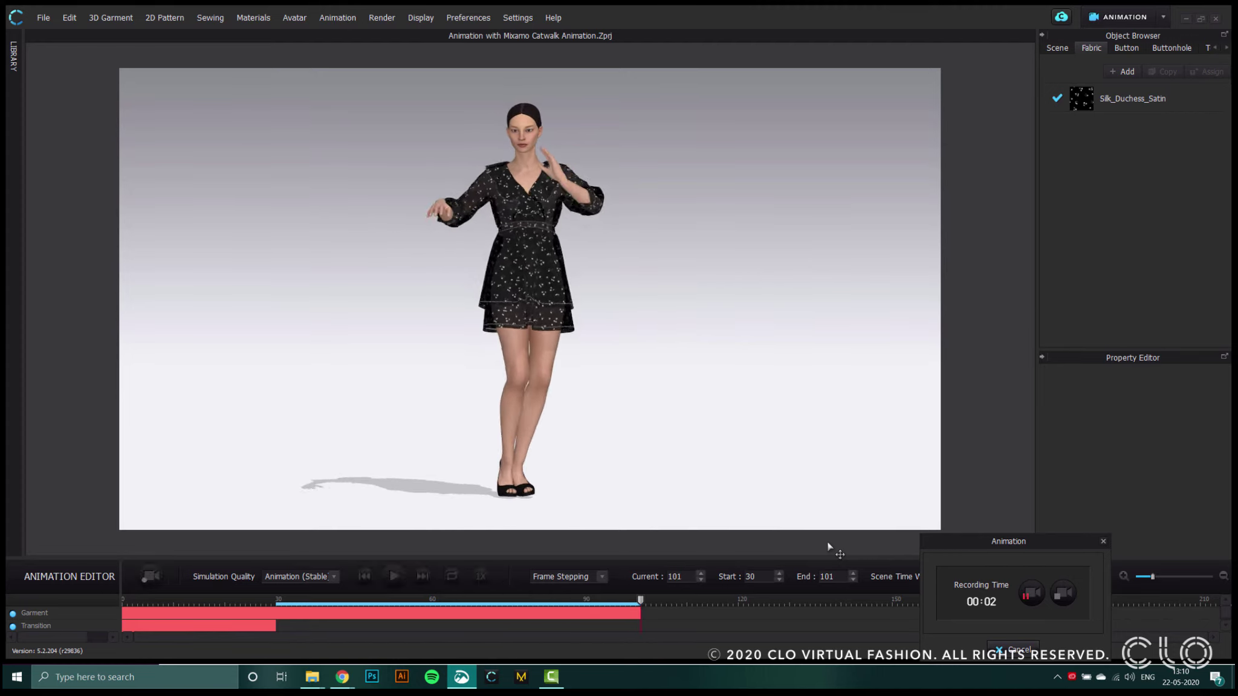
pyautogui.click(1065, 597)
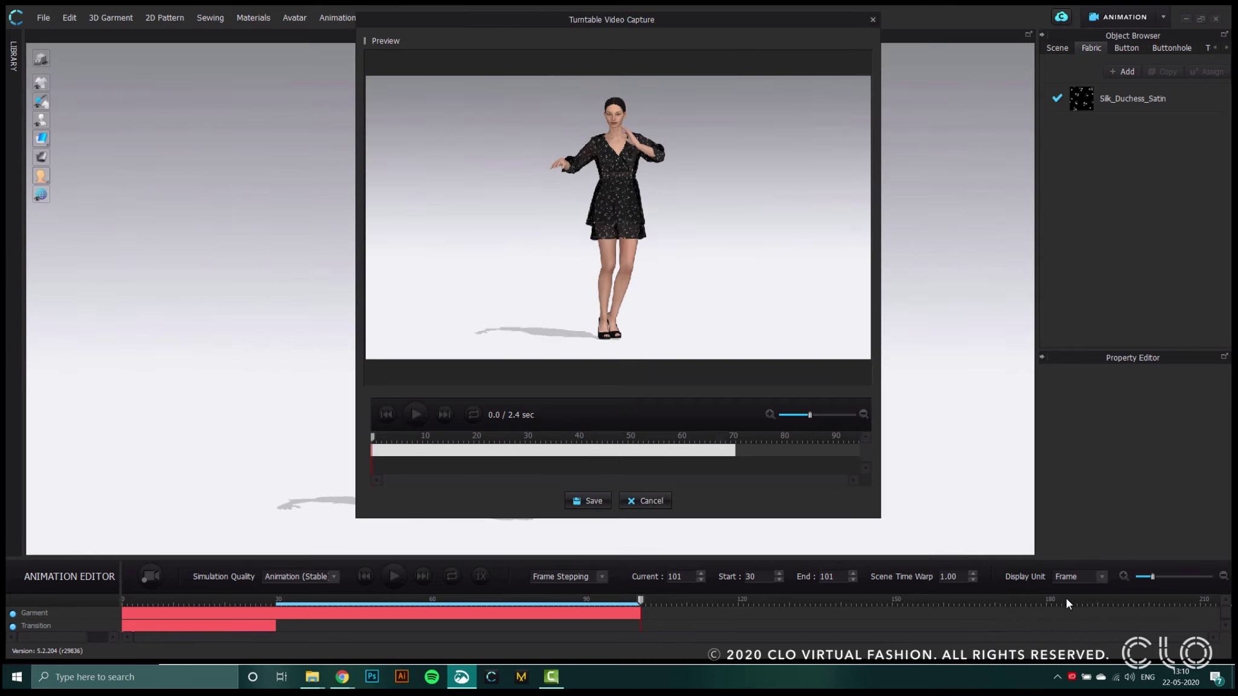
pyautogui.click(416, 415)
pyautogui.click(423, 413)
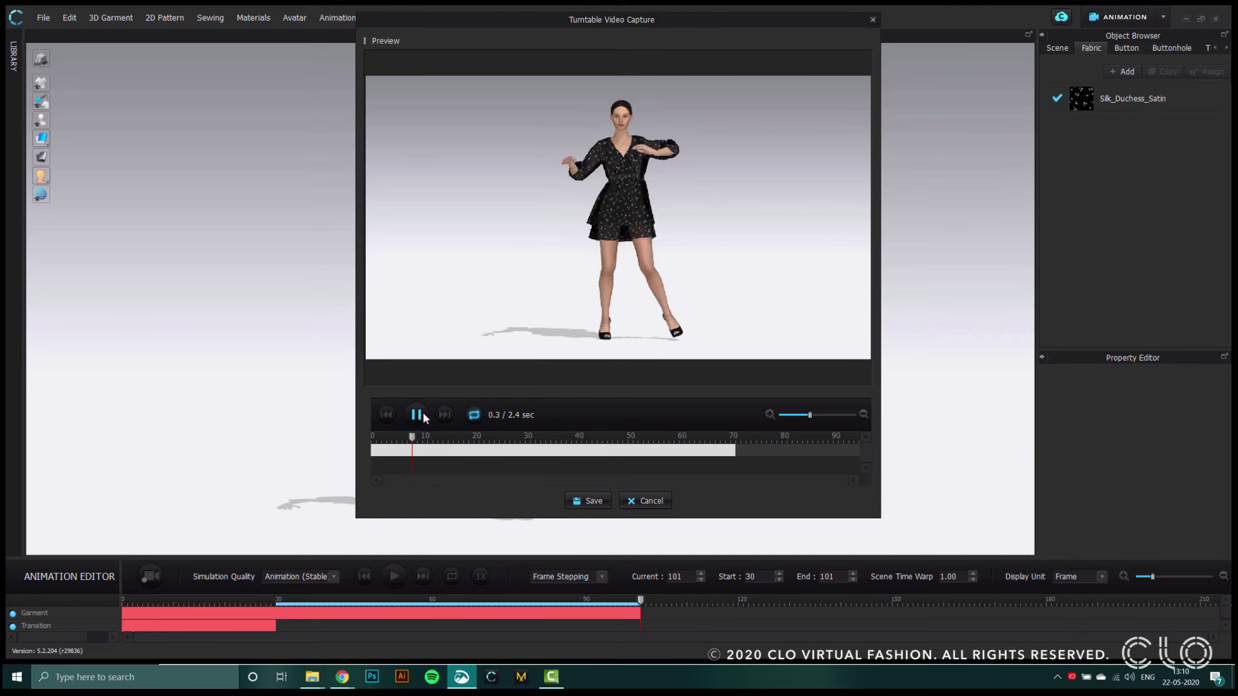
pyautogui.click(418, 414)
# Save the captured video to the Desktop as an AVI file named "video capture"
pyautogui.click(593, 502)
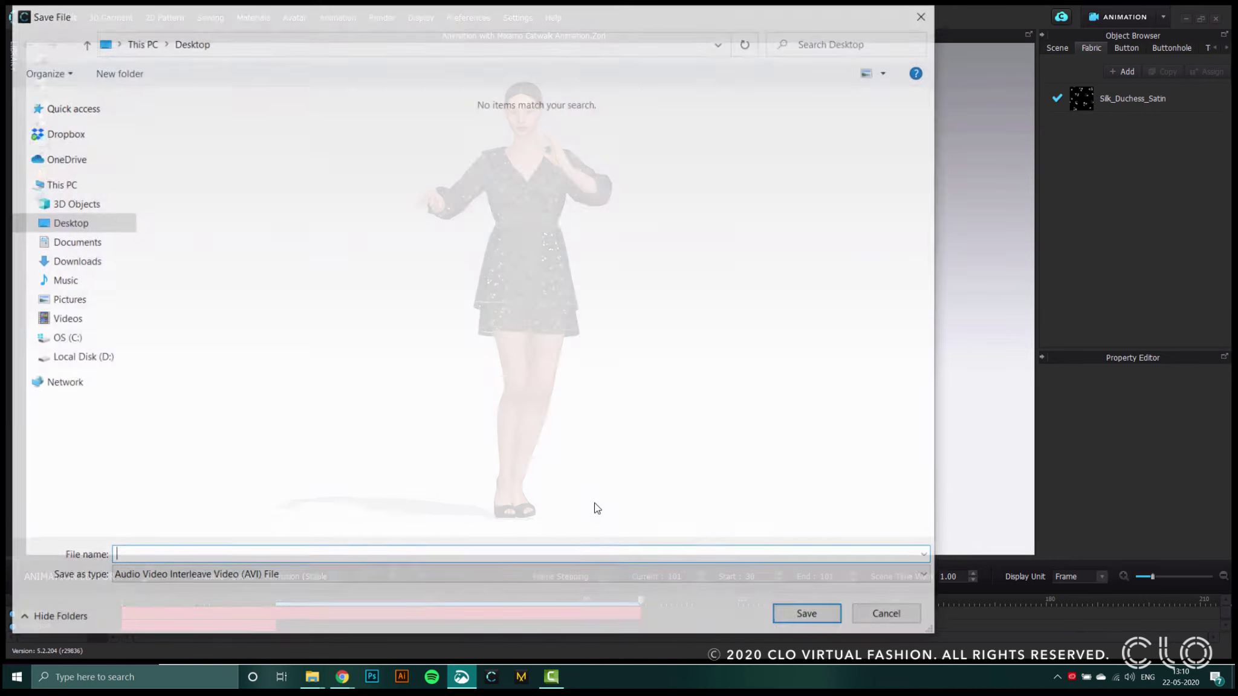
pyautogui.write('vide')
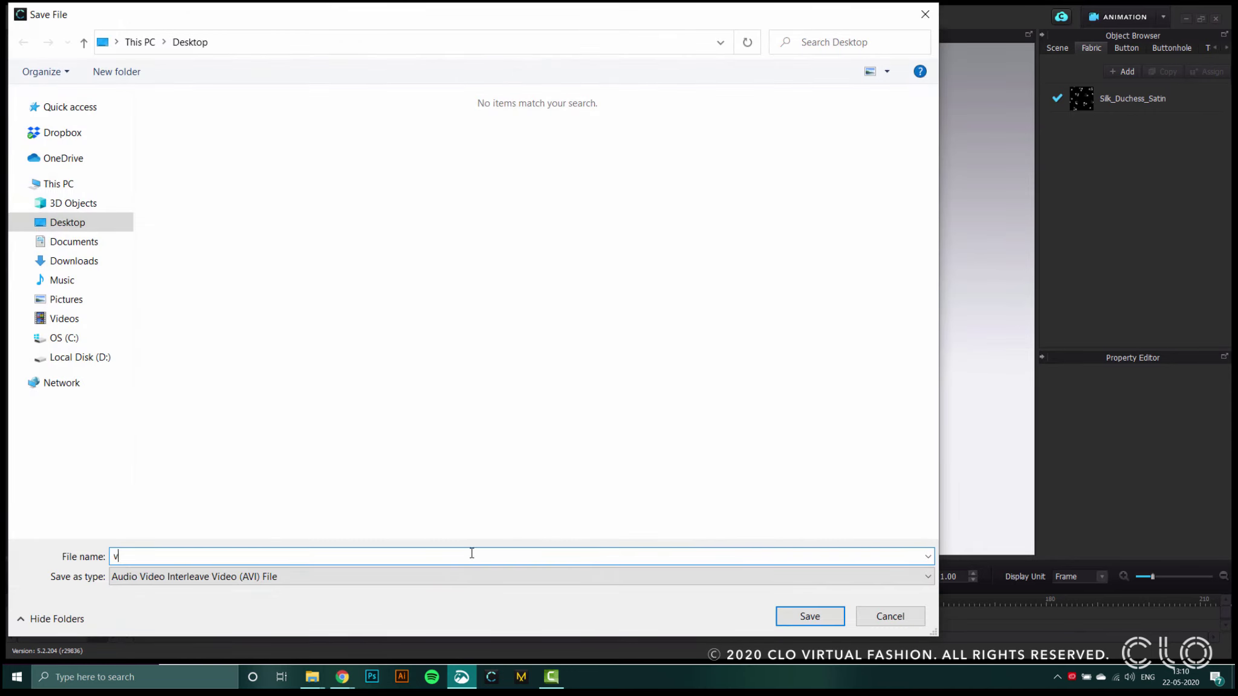
pyautogui.write('o capture')
pyautogui.click(786, 620)
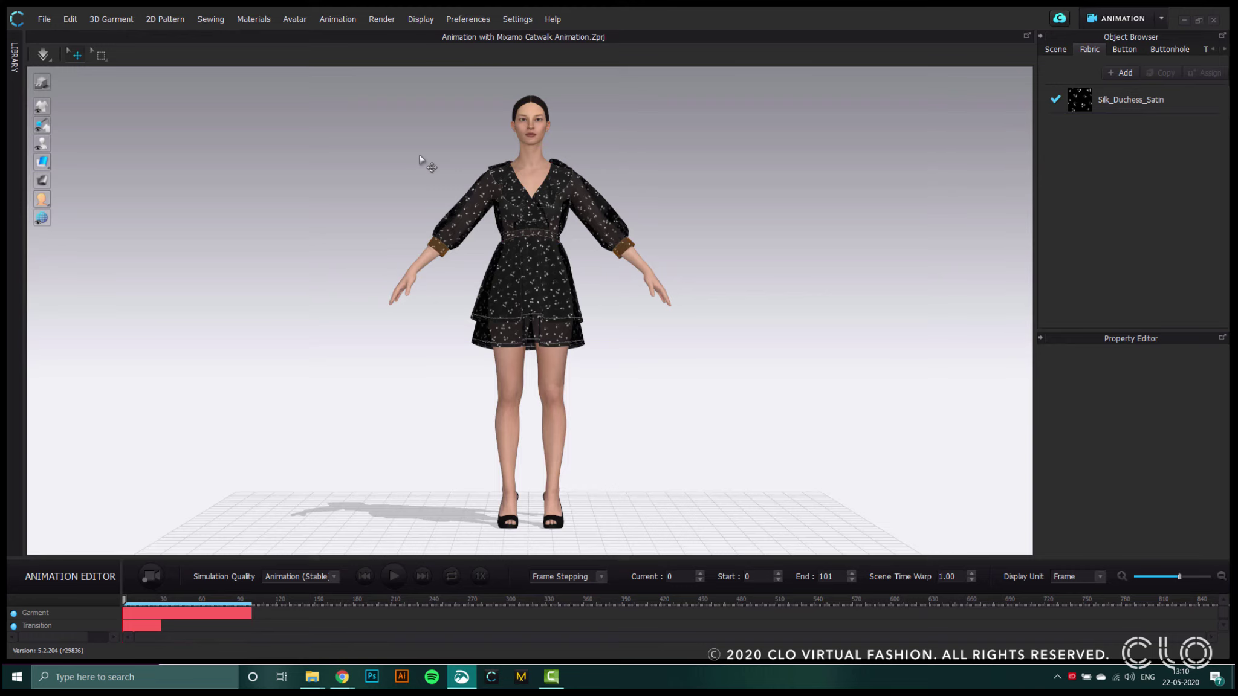
# Open the Render window, widen it beside the 3D view, and start a render of the dress
pyautogui.click(381, 19)
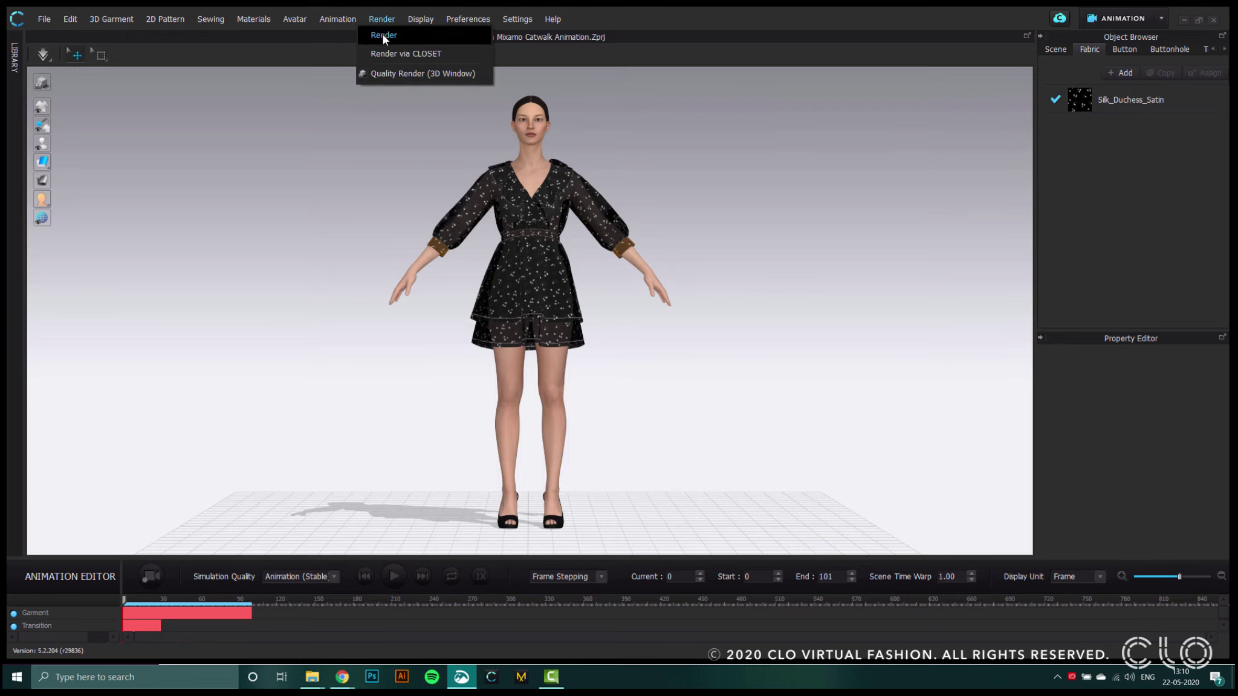
pyautogui.click(383, 36)
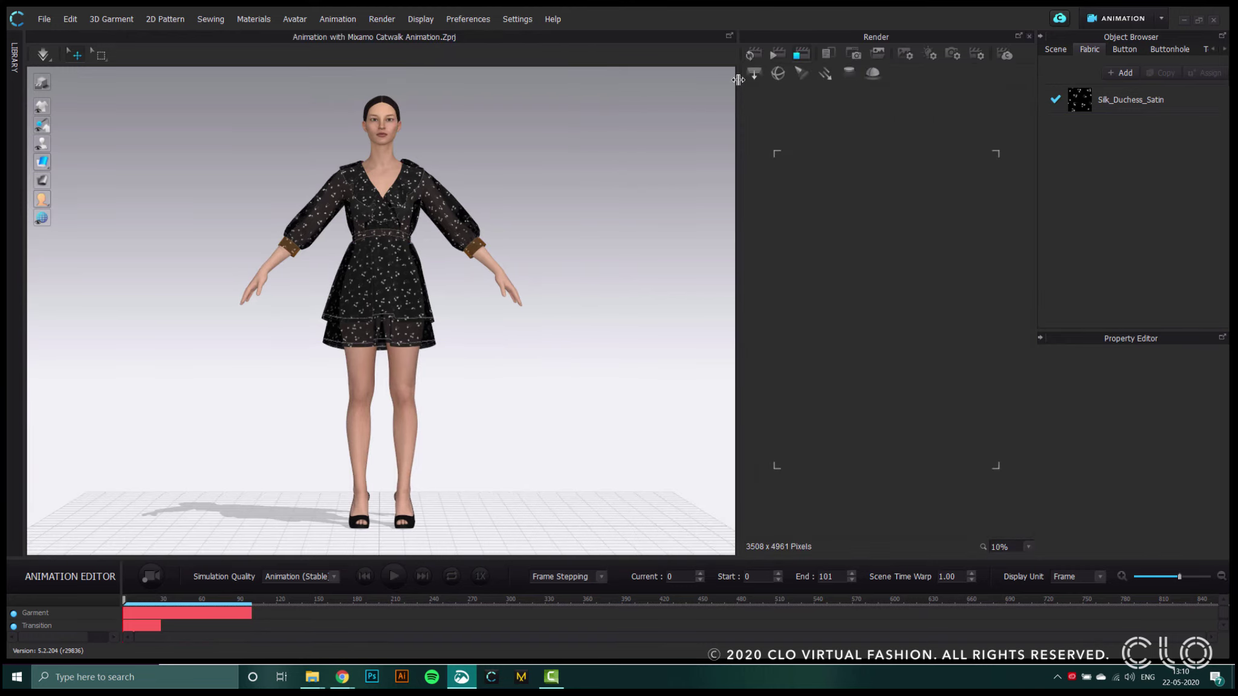
pyautogui.moveTo(738, 81); pyautogui.dragTo(566, 96)
pyautogui.click(578, 57)
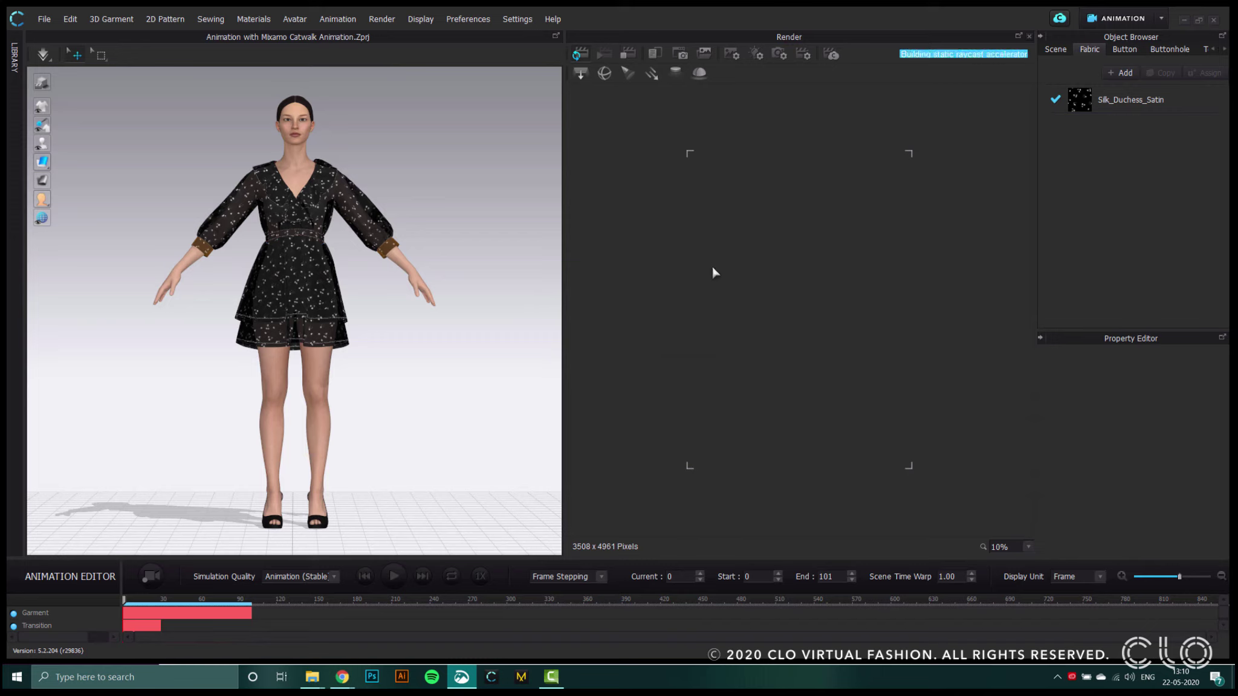
# Open the render's image/video properties, enlarge the properties area, and set the output type to Animation
pyautogui.click(731, 54)
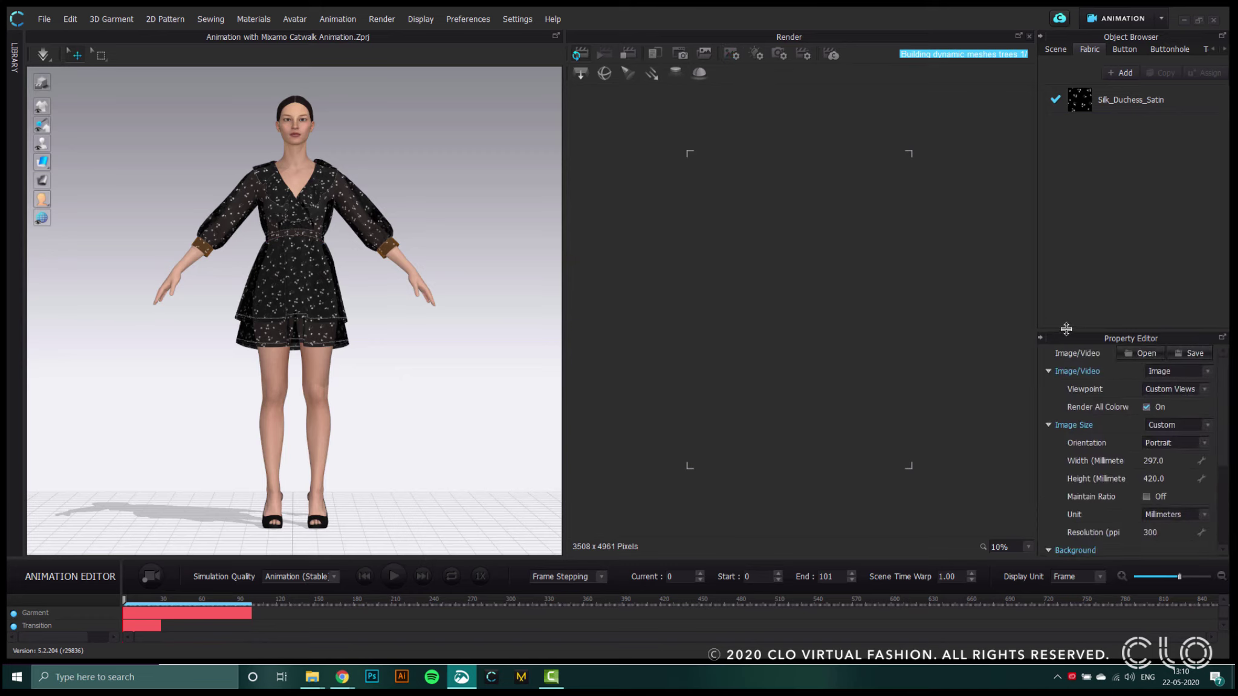
pyautogui.moveTo(1067, 331); pyautogui.dragTo(1064, 242)
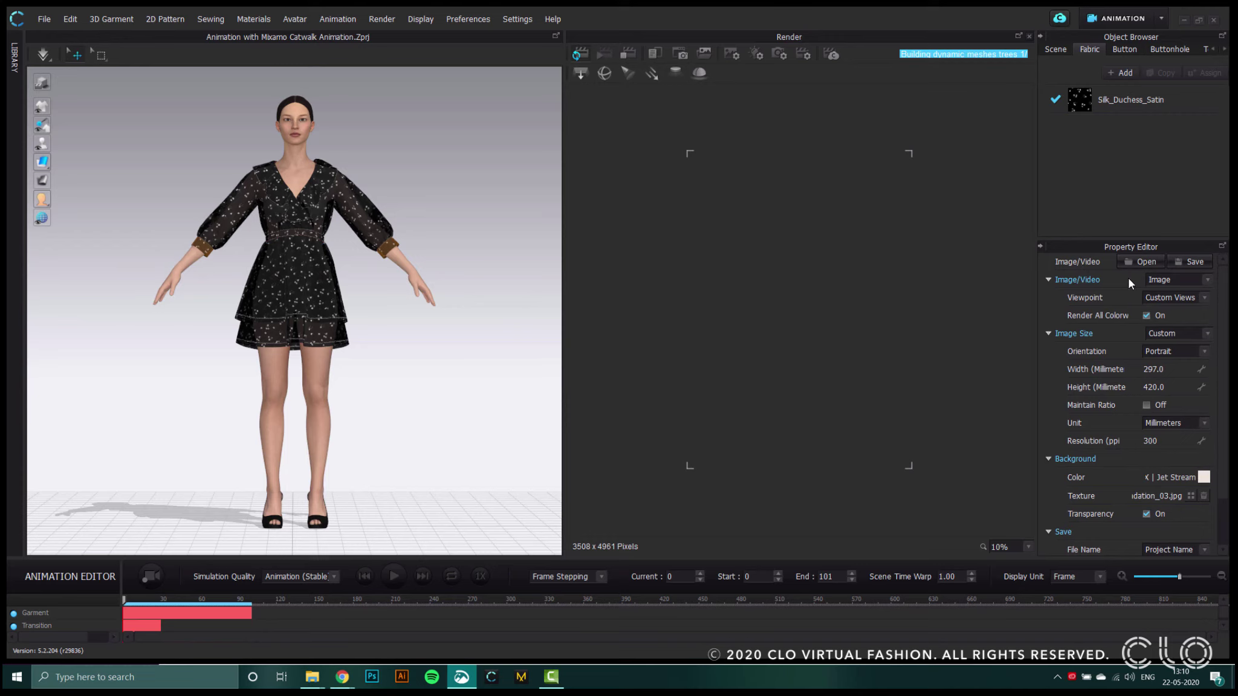
pyautogui.click(1161, 279)
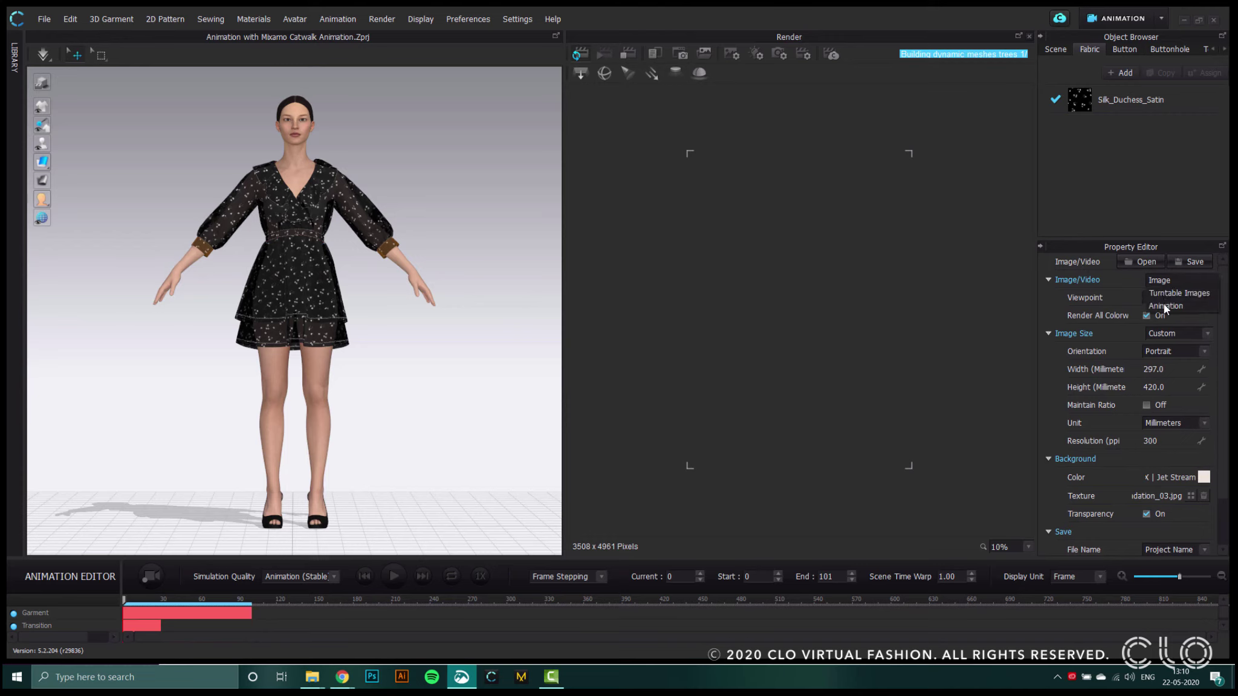
pyautogui.click(1164, 304)
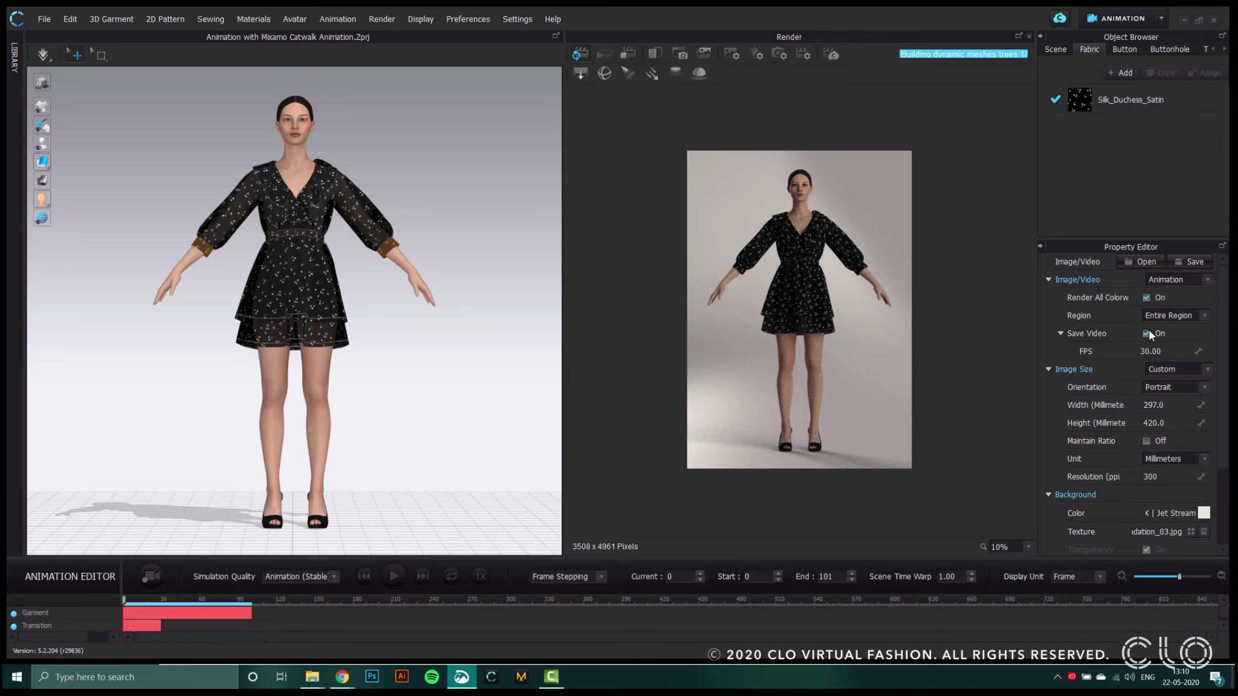
# Set the render image size to A4 and review the background and save settings
pyautogui.click(1151, 369)
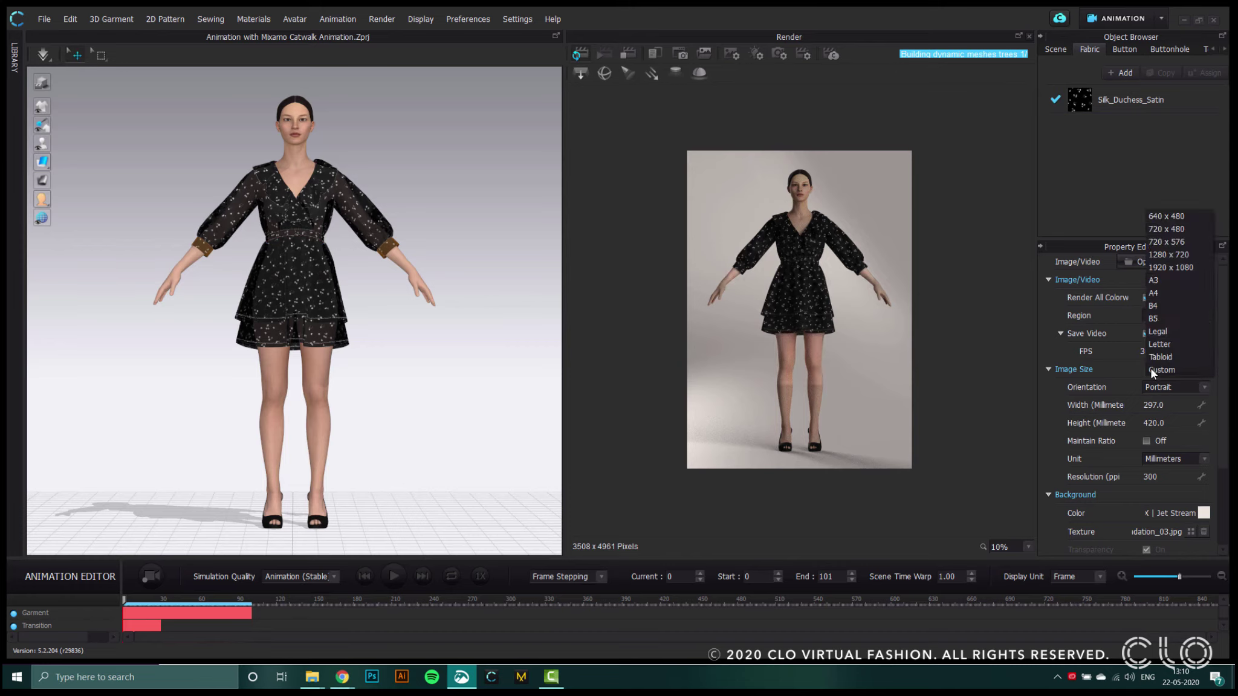
pyautogui.press('Escape')
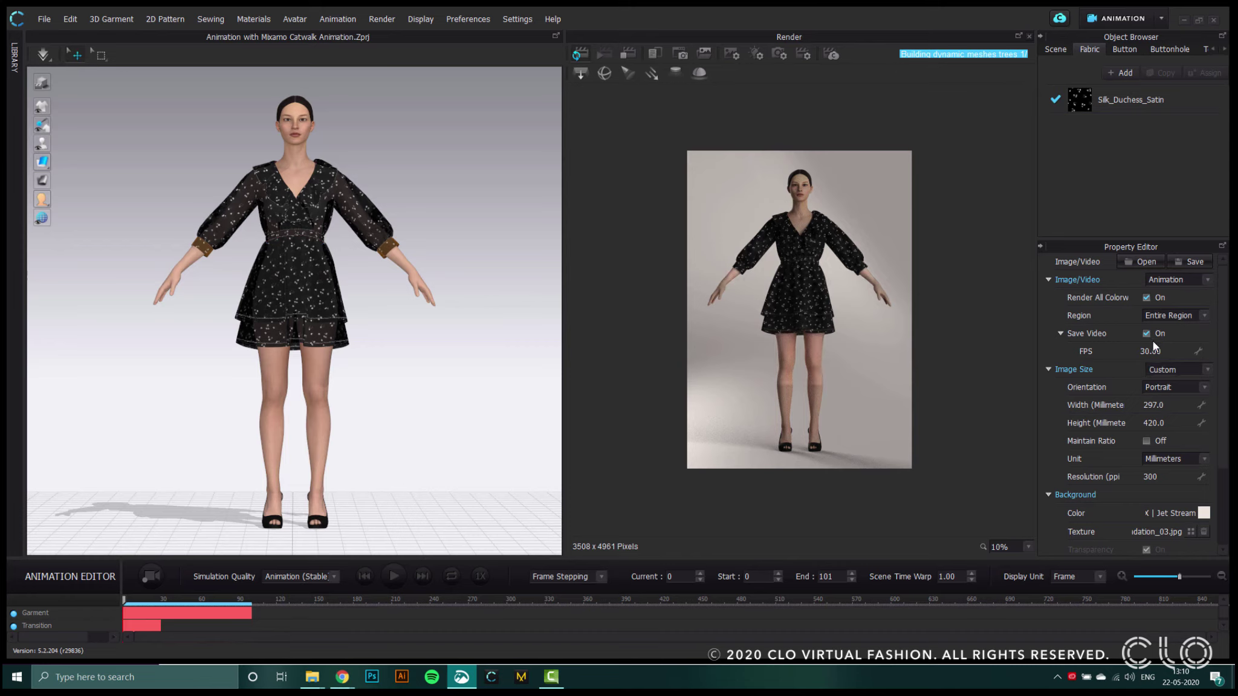
pyautogui.press('Up')
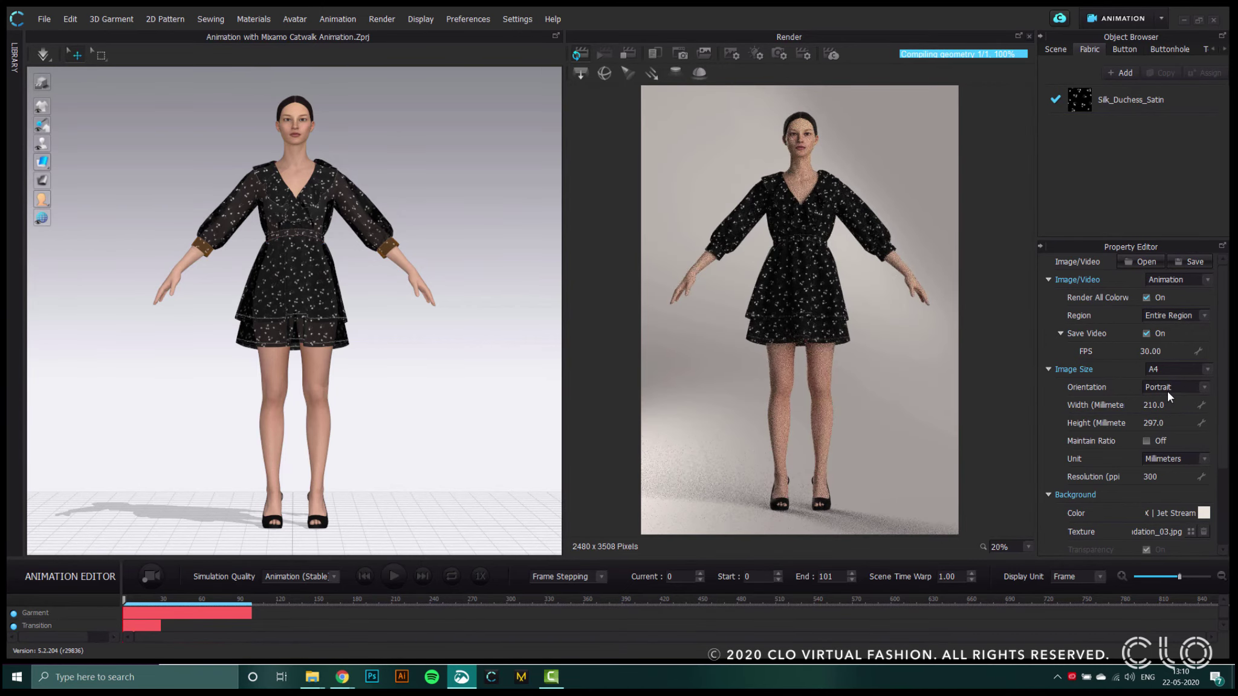
pyautogui.scroll(-2, 1164, 510)
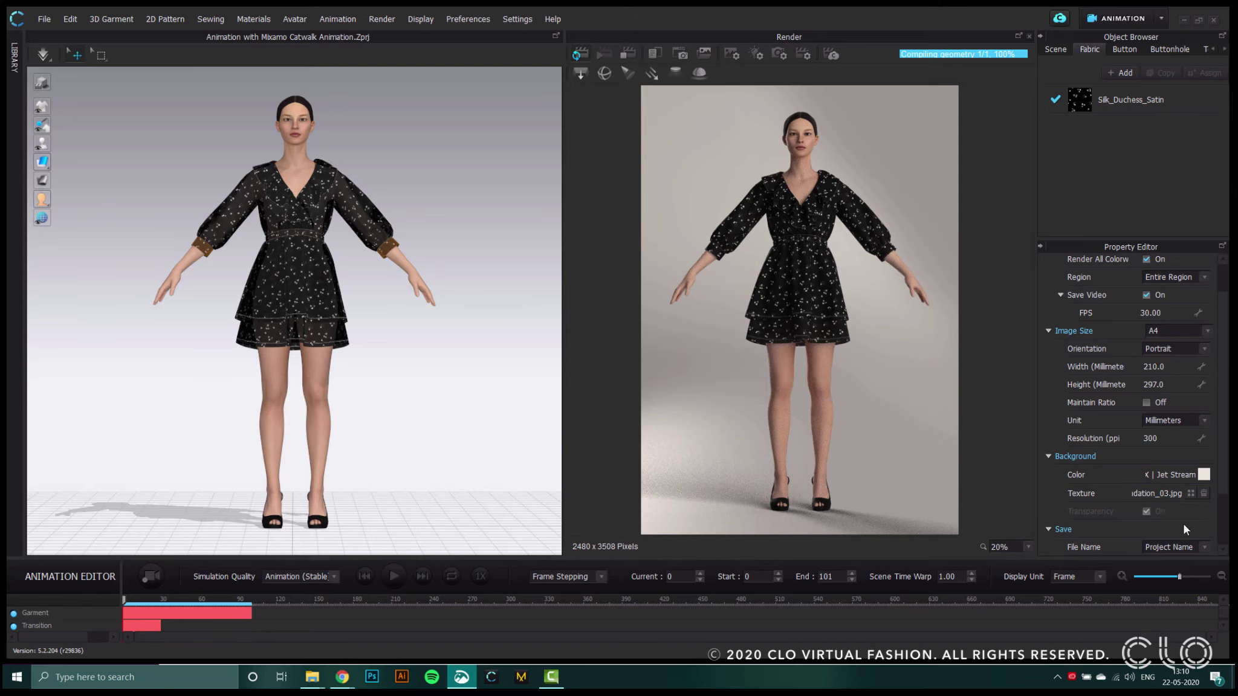
pyautogui.scroll(-3, 1184, 524)
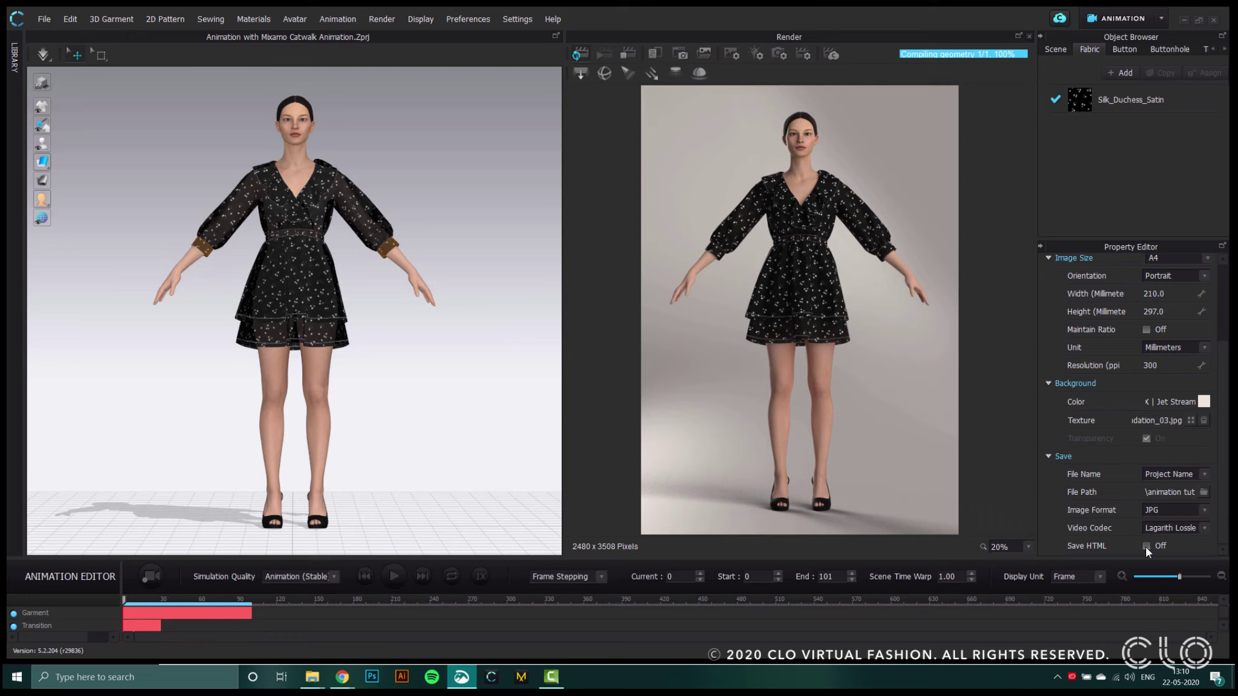
pyautogui.scroll(3, 1154, 446)
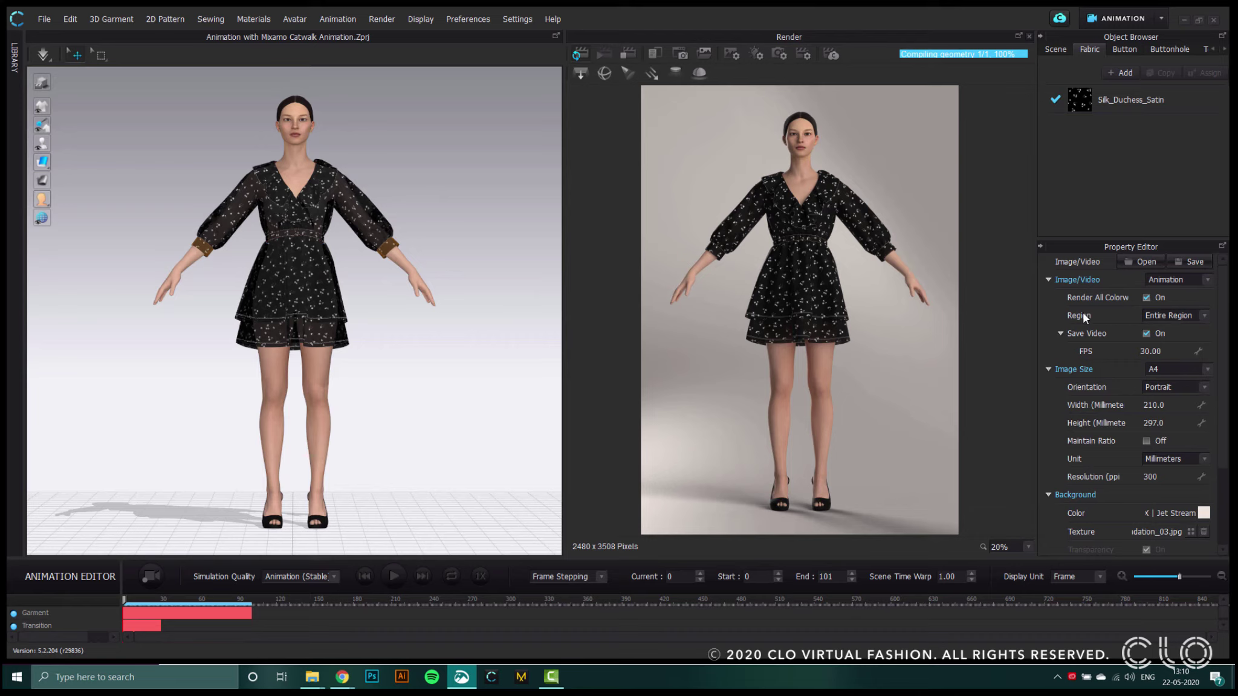
# Set the animation render region to Play Region
pyautogui.click(1159, 315)
pyautogui.click(1158, 315)
pyautogui.click(1150, 317)
pyautogui.click(1153, 330)
# Set the timeline's play region to frames 30 to 101, after trying an end at frame 85
pyautogui.scroll(4, 211, 623)
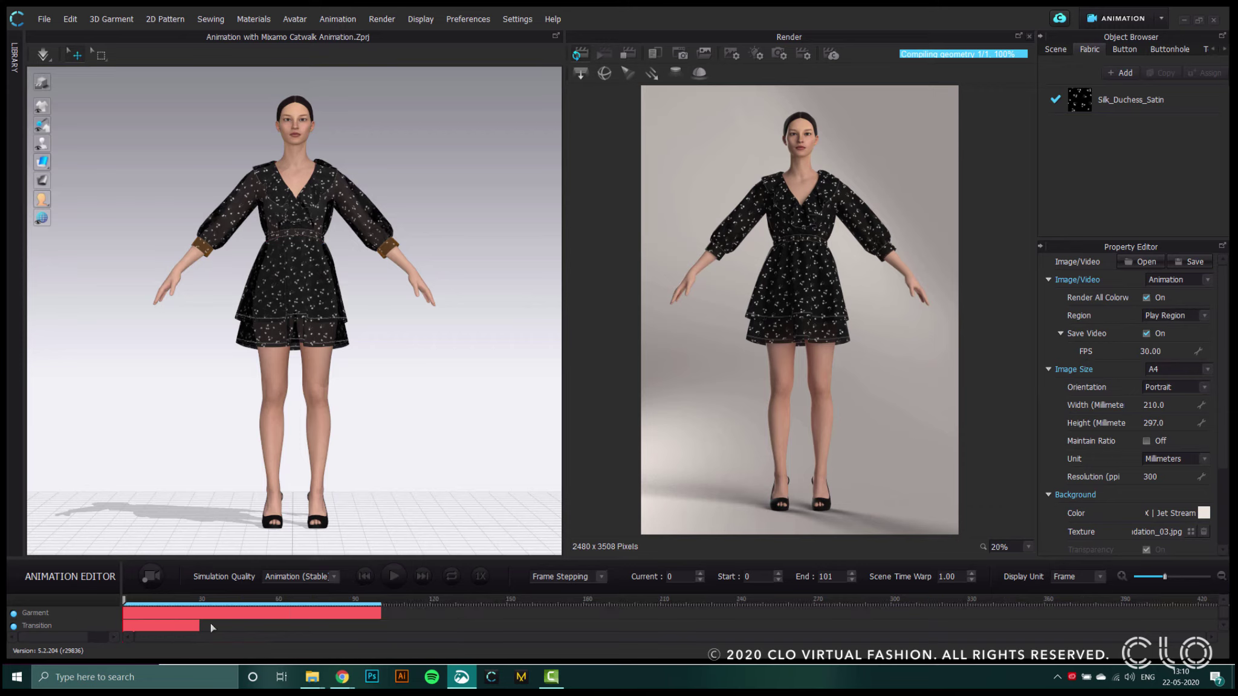
pyautogui.scroll(2, 212, 627)
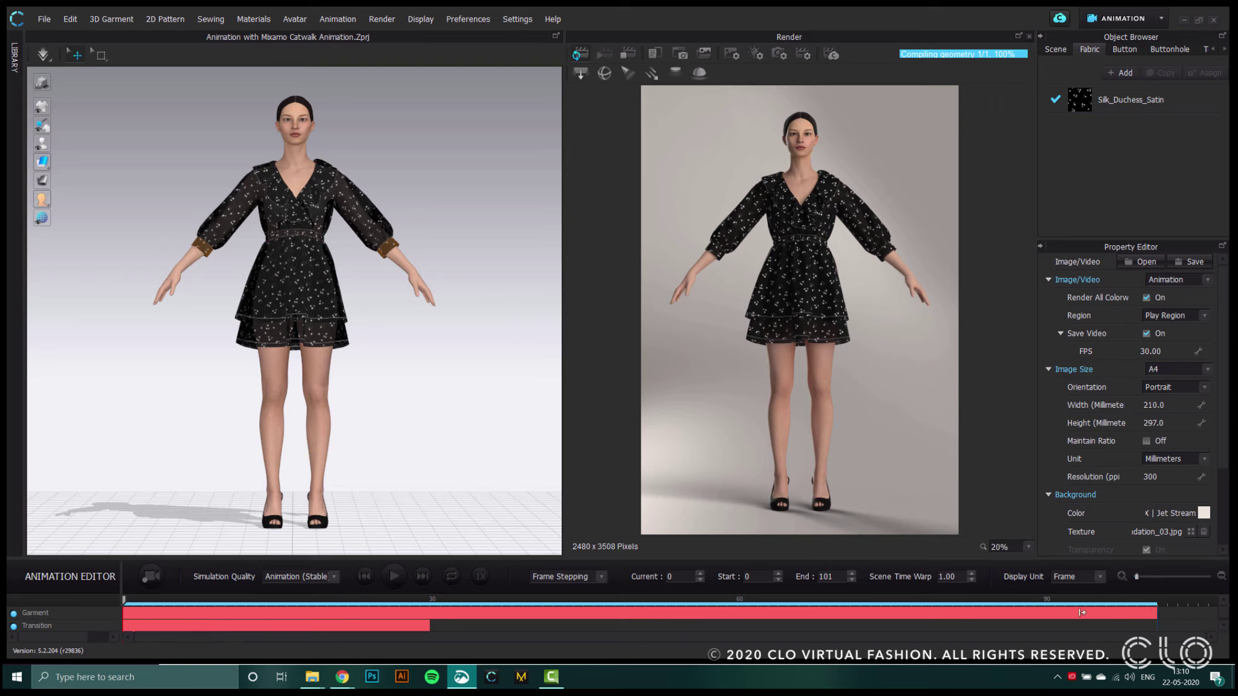
pyautogui.moveTo(1081, 612); pyautogui.dragTo(995, 614)
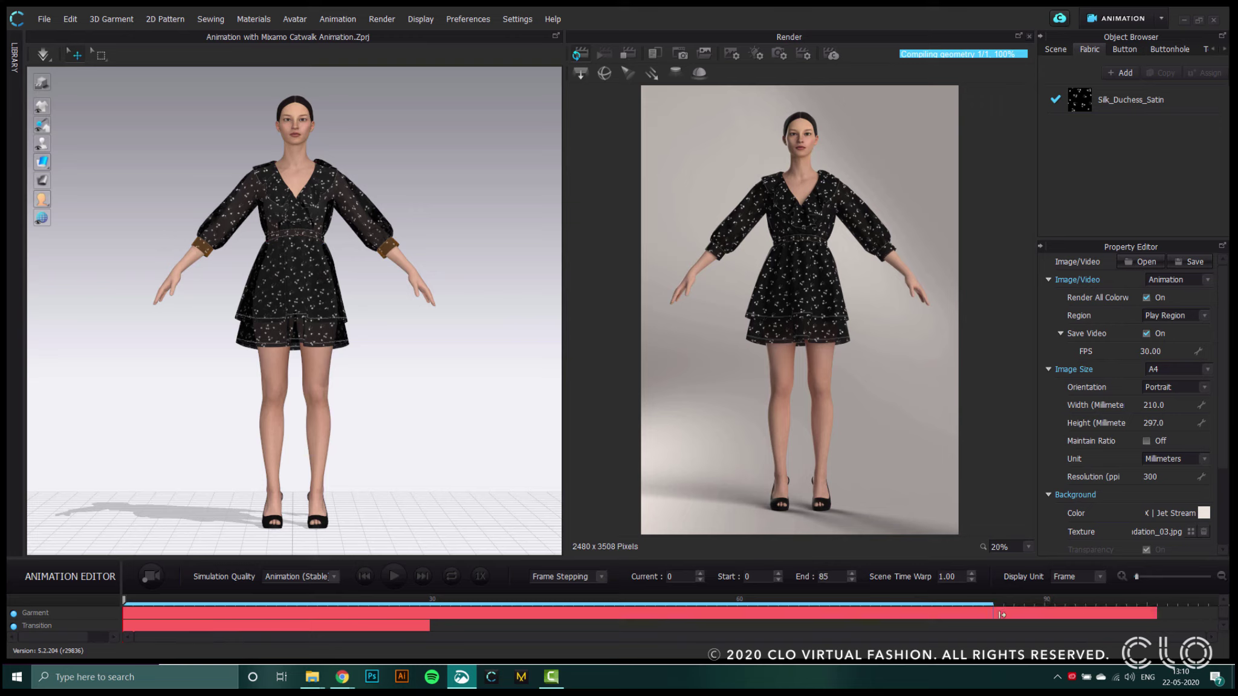
pyautogui.moveTo(1070, 612); pyautogui.dragTo(1159, 611)
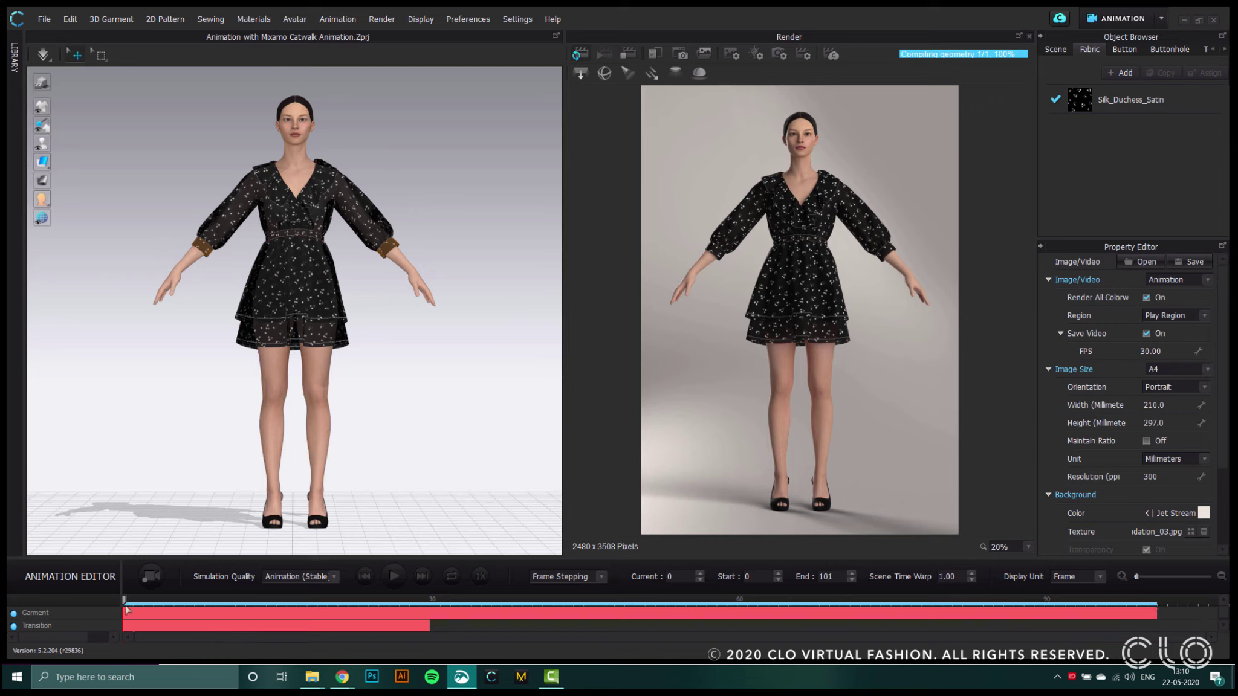
pyautogui.moveTo(127, 610); pyautogui.dragTo(430, 613)
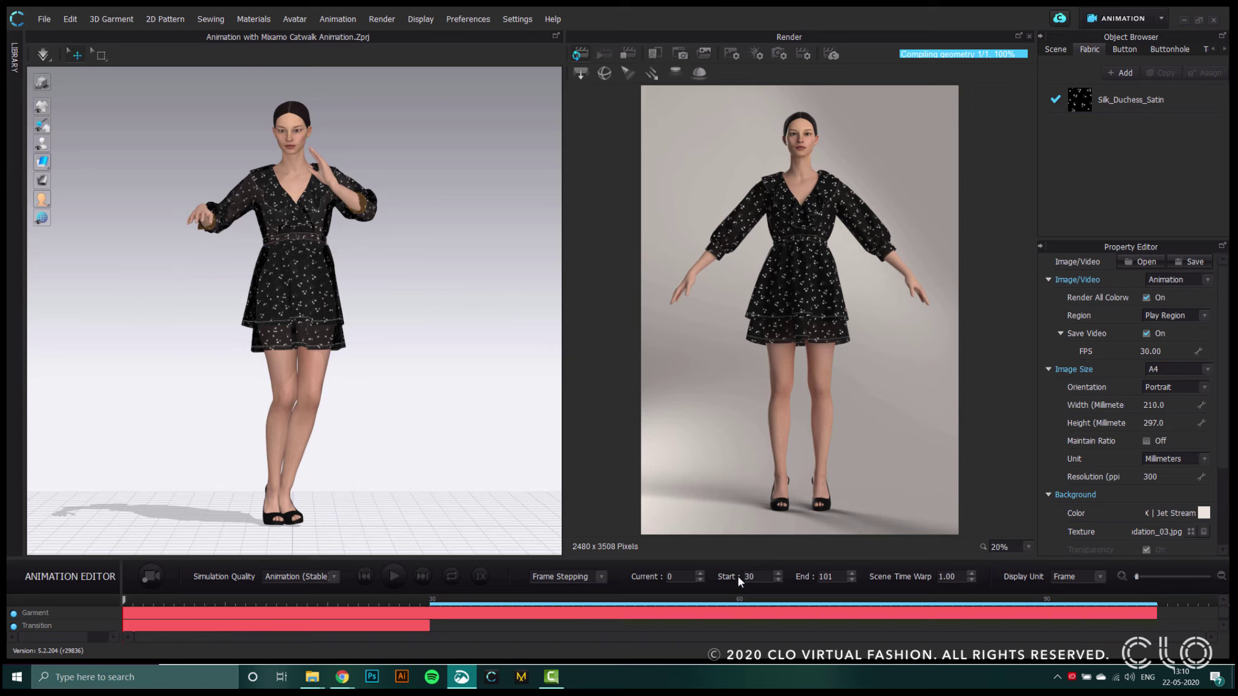
# Set the current frame to 30 and play the animation from there
pyautogui.doubleClick(670, 576)
pyautogui.write('30')
pyautogui.press('Return')
pyautogui.click(396, 576)
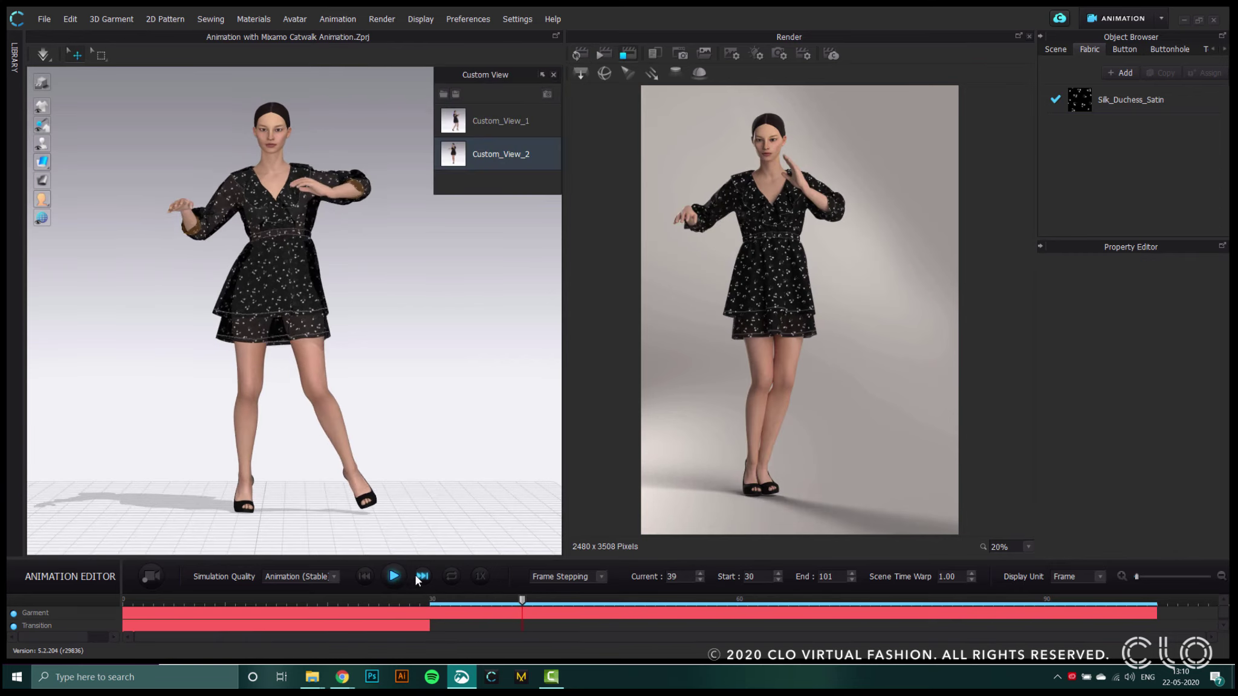
# Set the animation playback speed to 2x and toggle repeat playback
pyautogui.click(480, 577)
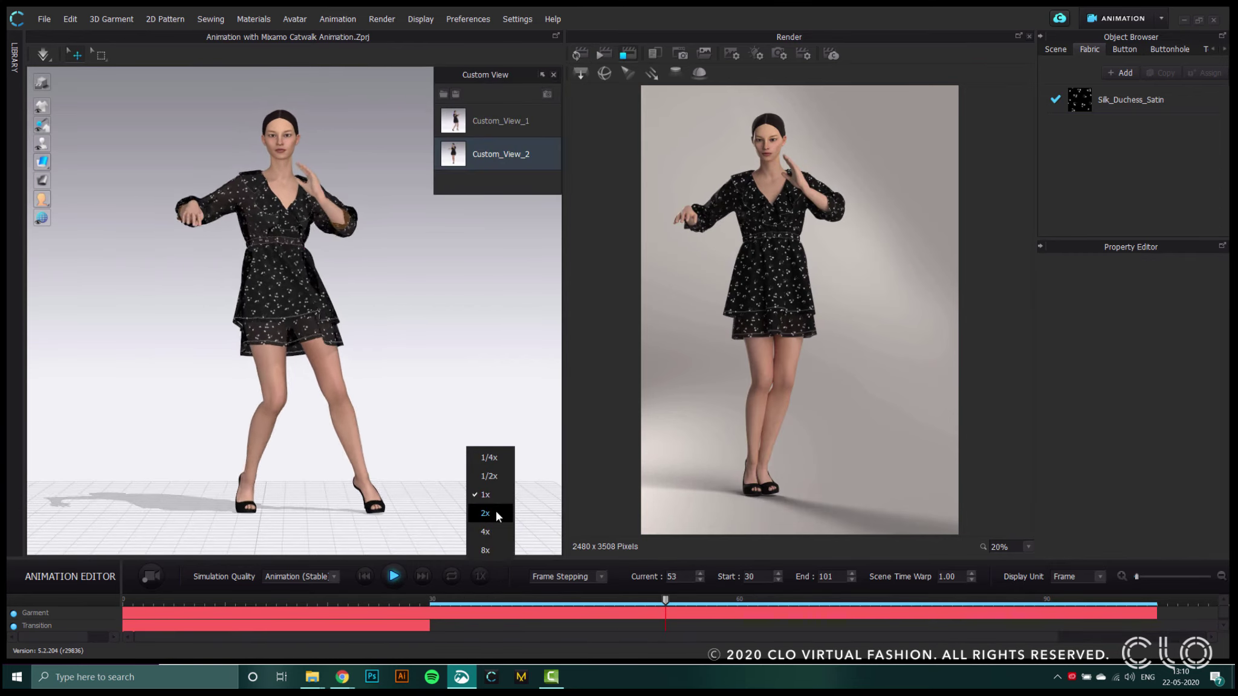
pyautogui.click(495, 511)
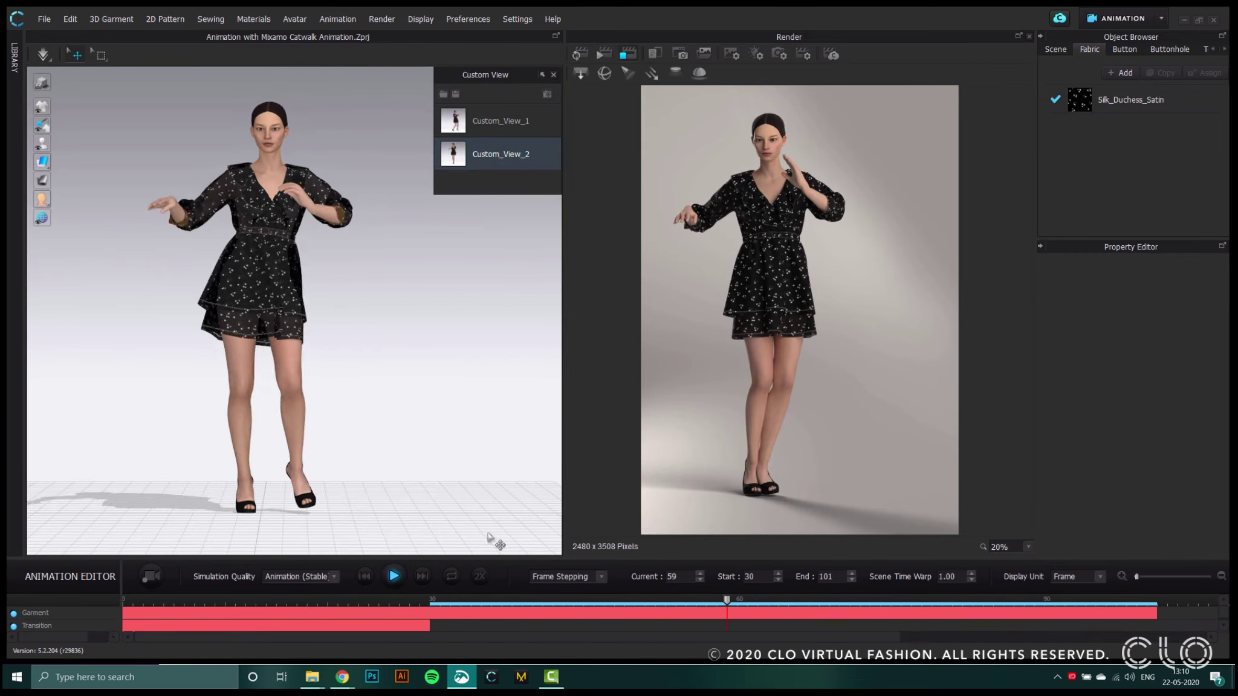
pyautogui.click(452, 576)
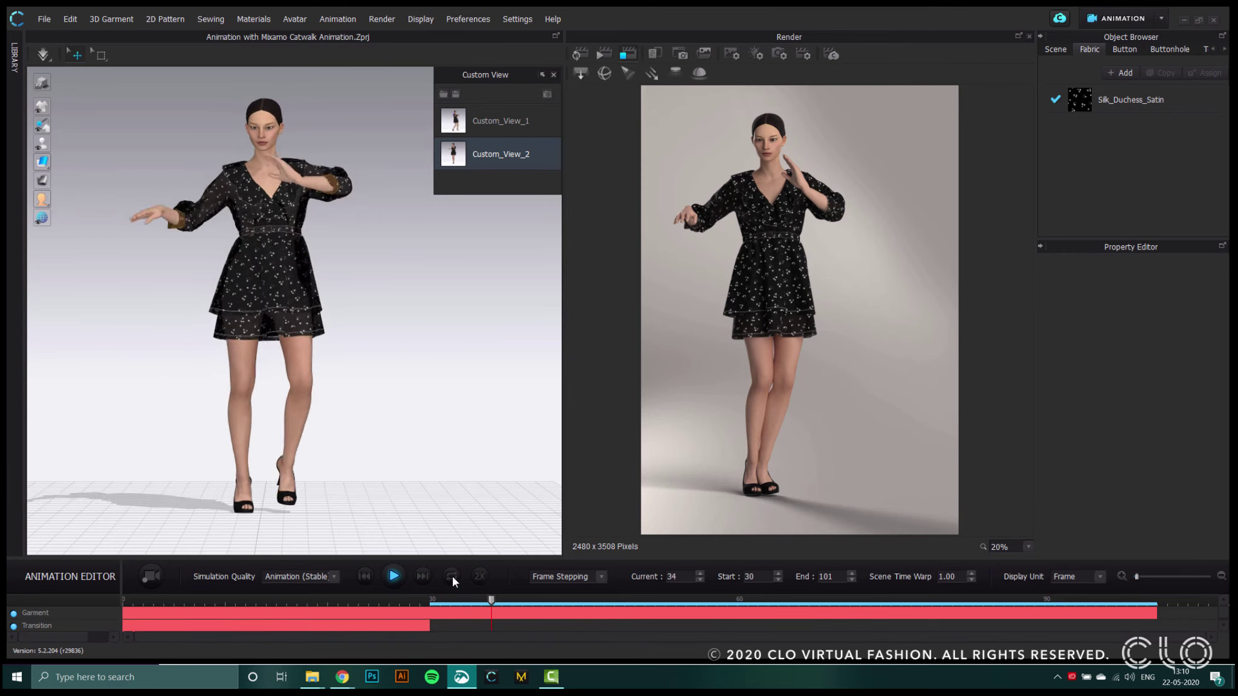
# Turn on repeat playback to watch the animation loop, and stop the playback
pyautogui.click(452, 577)
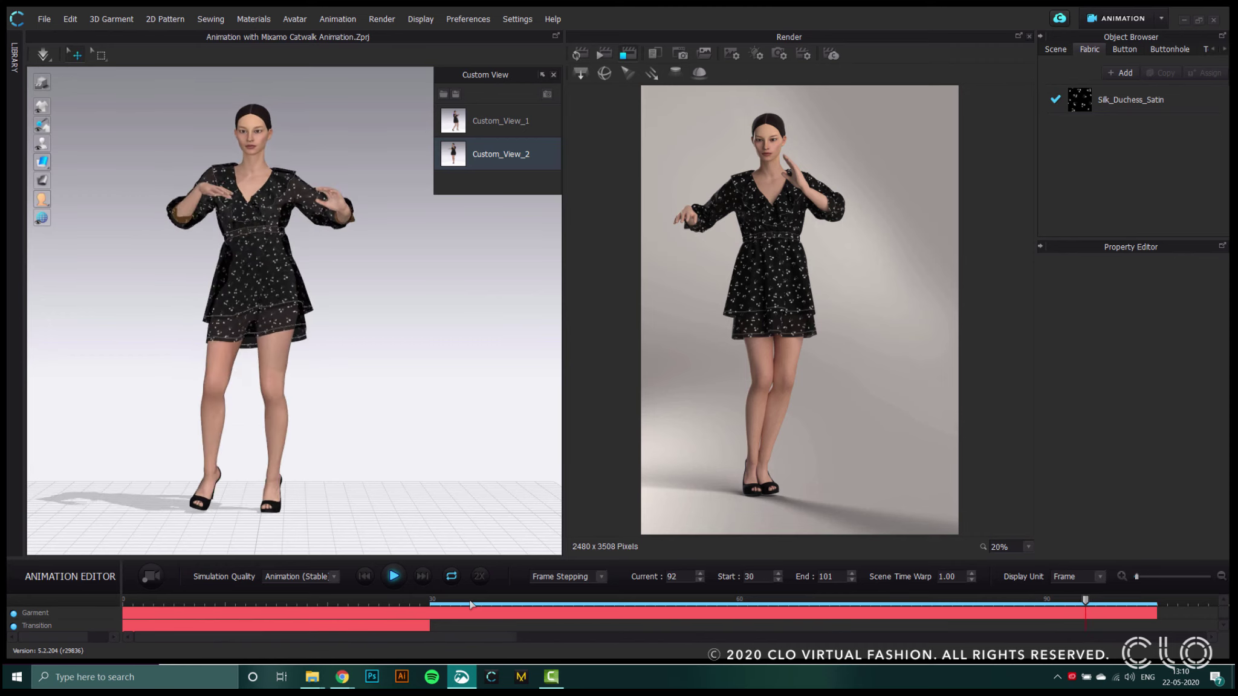
pyautogui.click(400, 574)
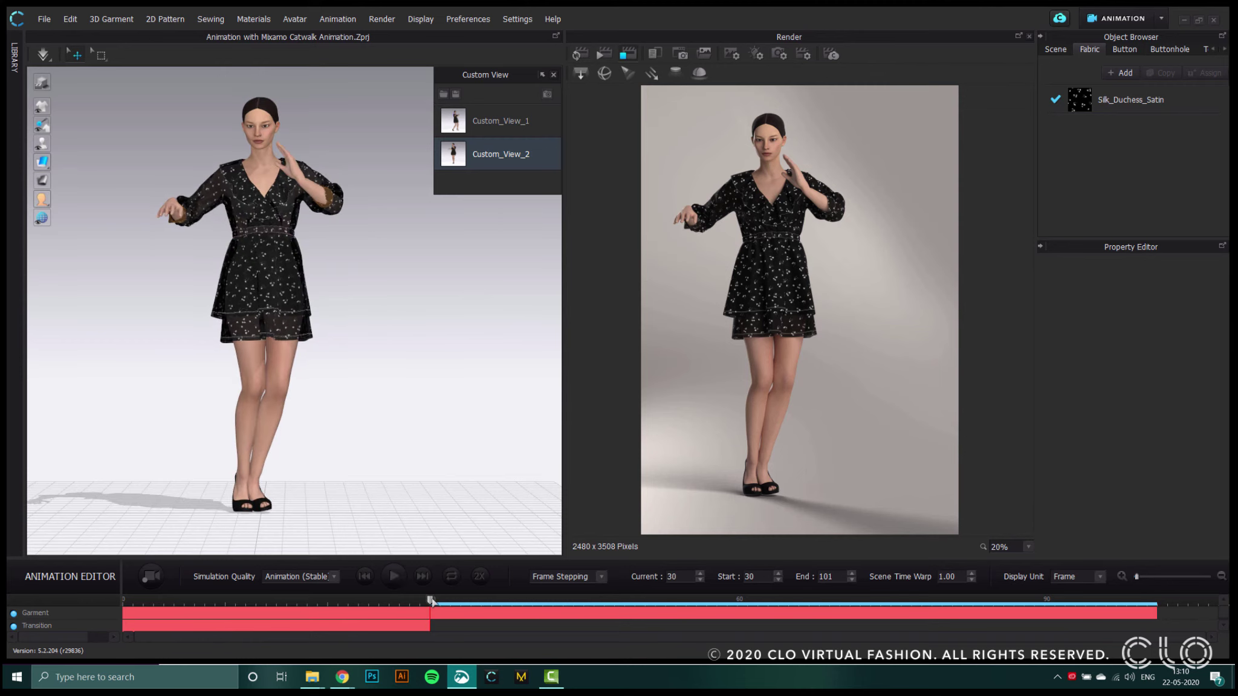
# Set the play region's end to frame 44 and play the animation up to it
pyautogui.click(627, 528)
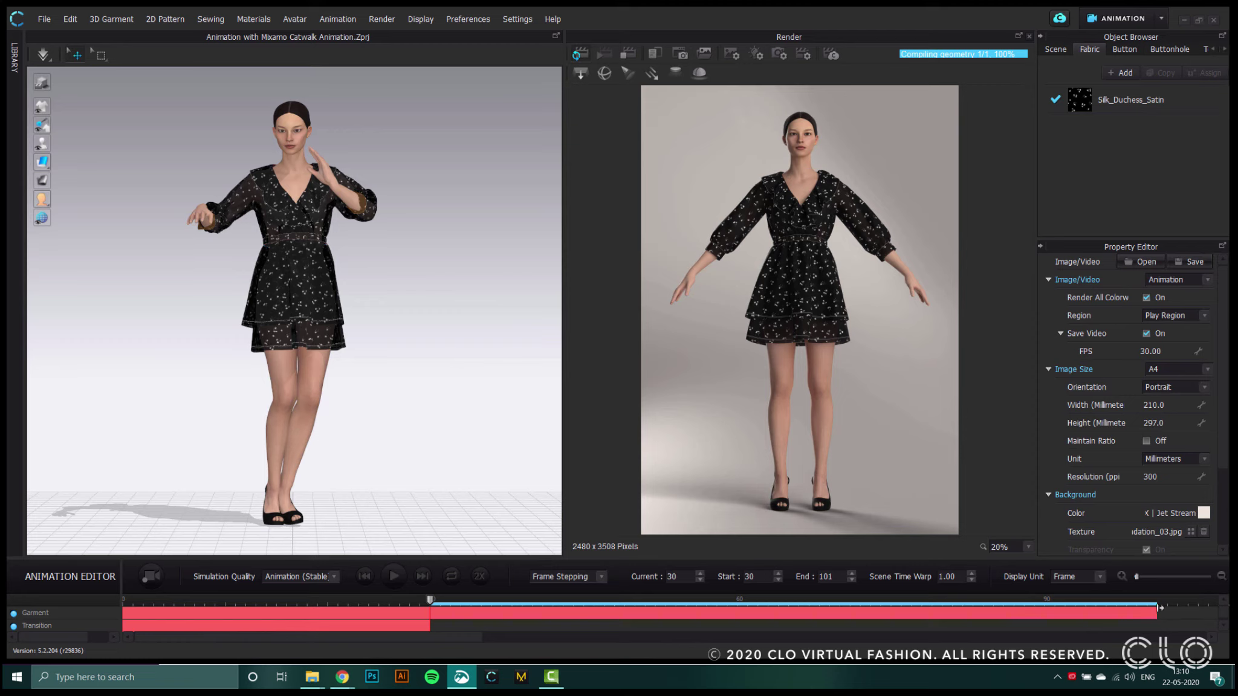
pyautogui.moveTo(1159, 608); pyautogui.dragTo(579, 609)
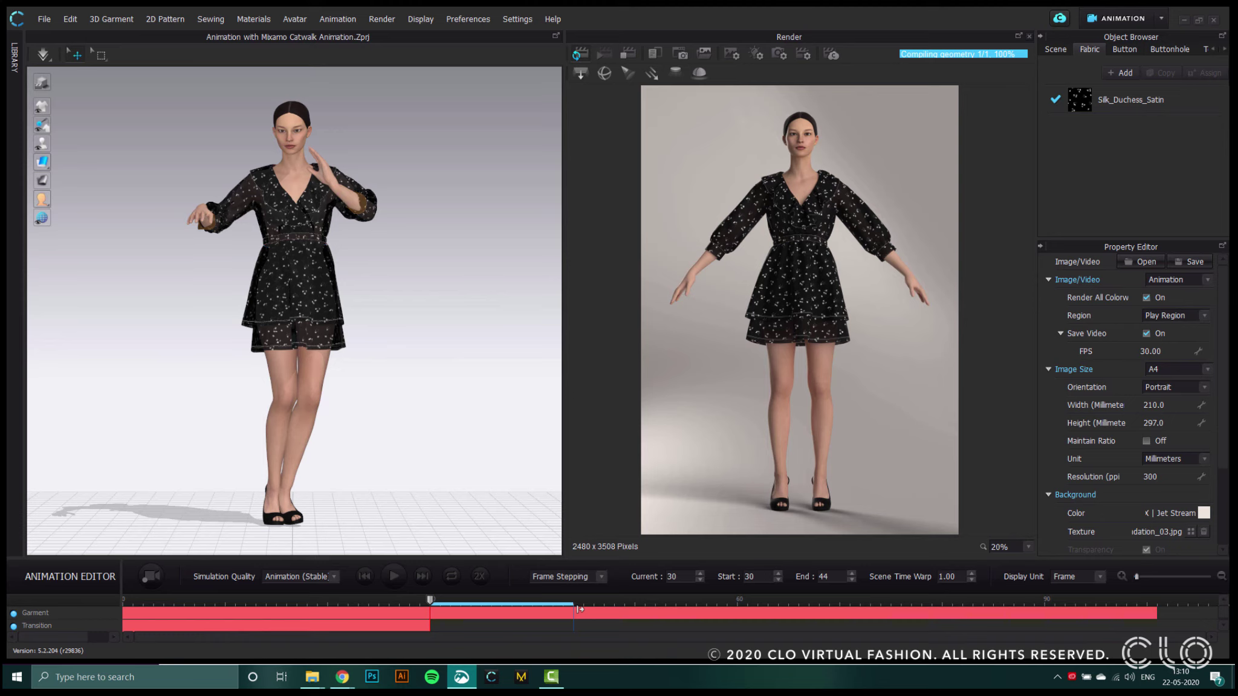
pyautogui.click(394, 577)
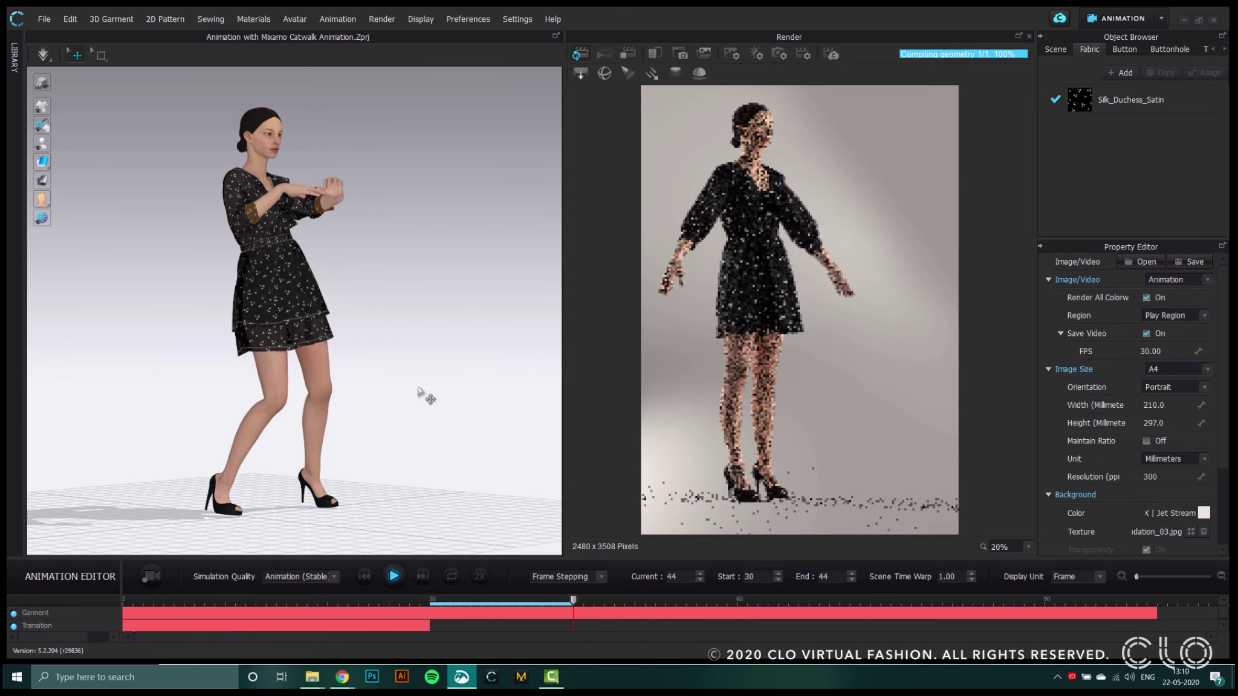
# Reframe the avatar in the 3D view and preview-render frames 30 and 44 to check the camera framing
pyautogui.moveTo(423, 394); pyautogui.dragTo(489, 391, button='middle')
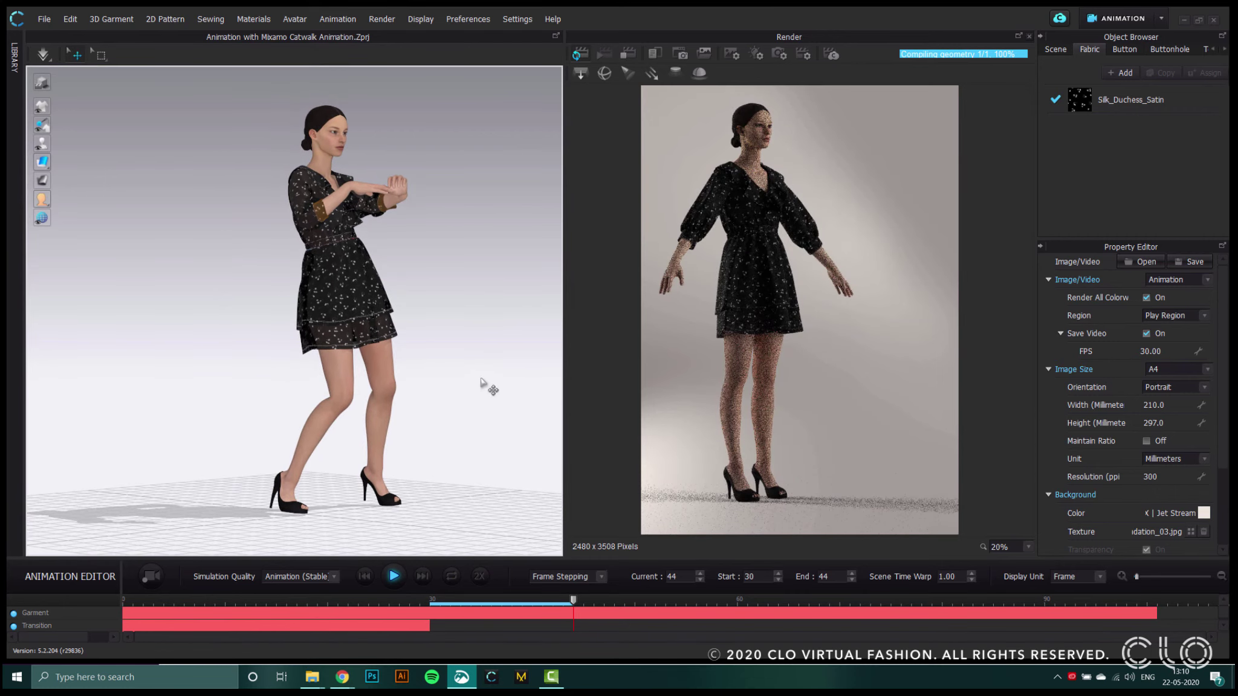
pyautogui.moveTo(574, 603); pyautogui.dragTo(431, 603)
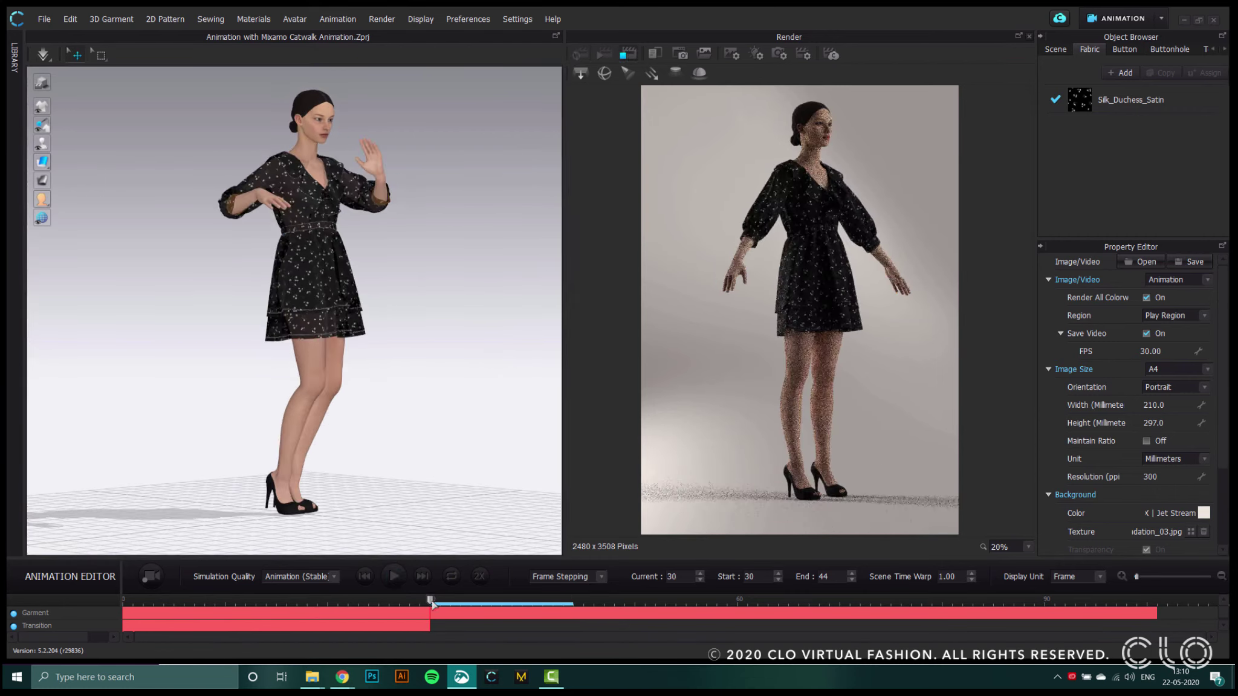
pyautogui.click(578, 54)
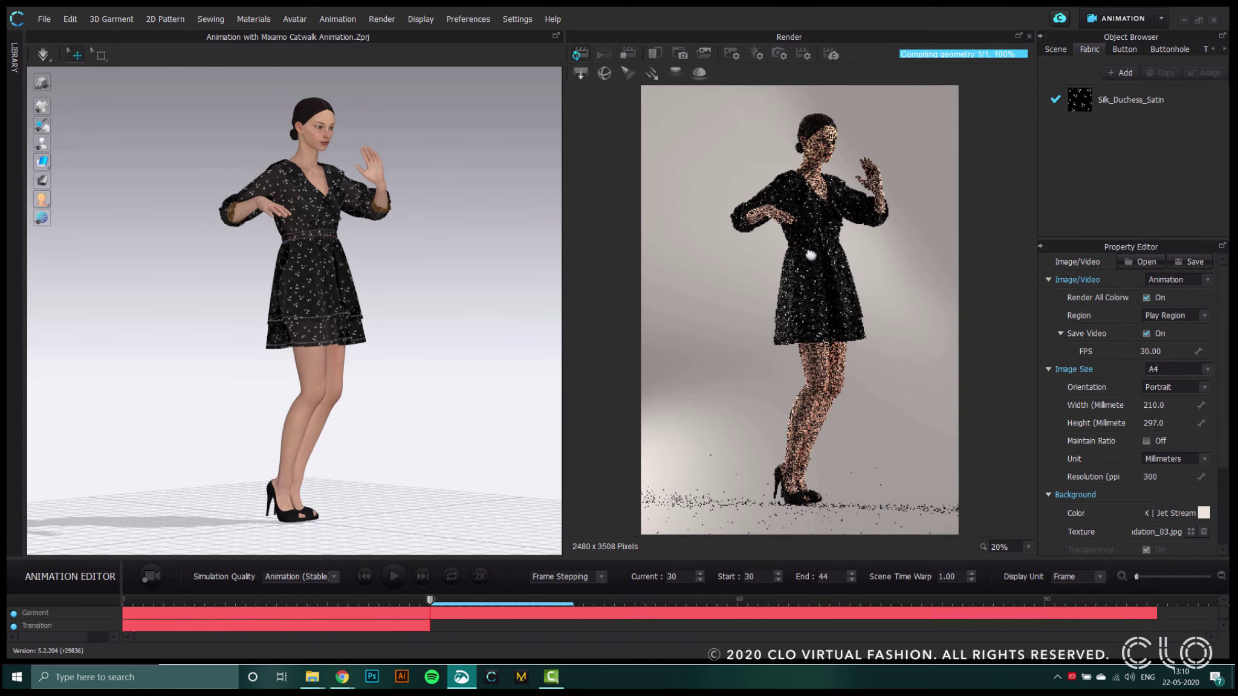
pyautogui.click(394, 576)
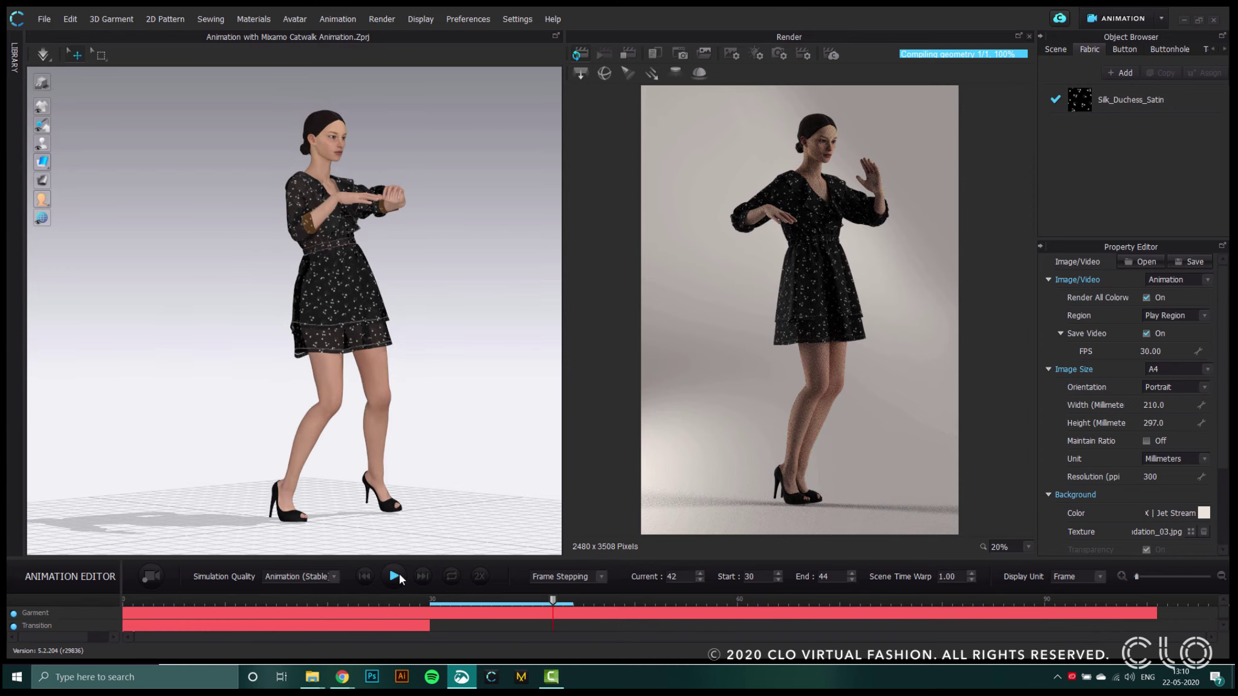
pyautogui.click(628, 54)
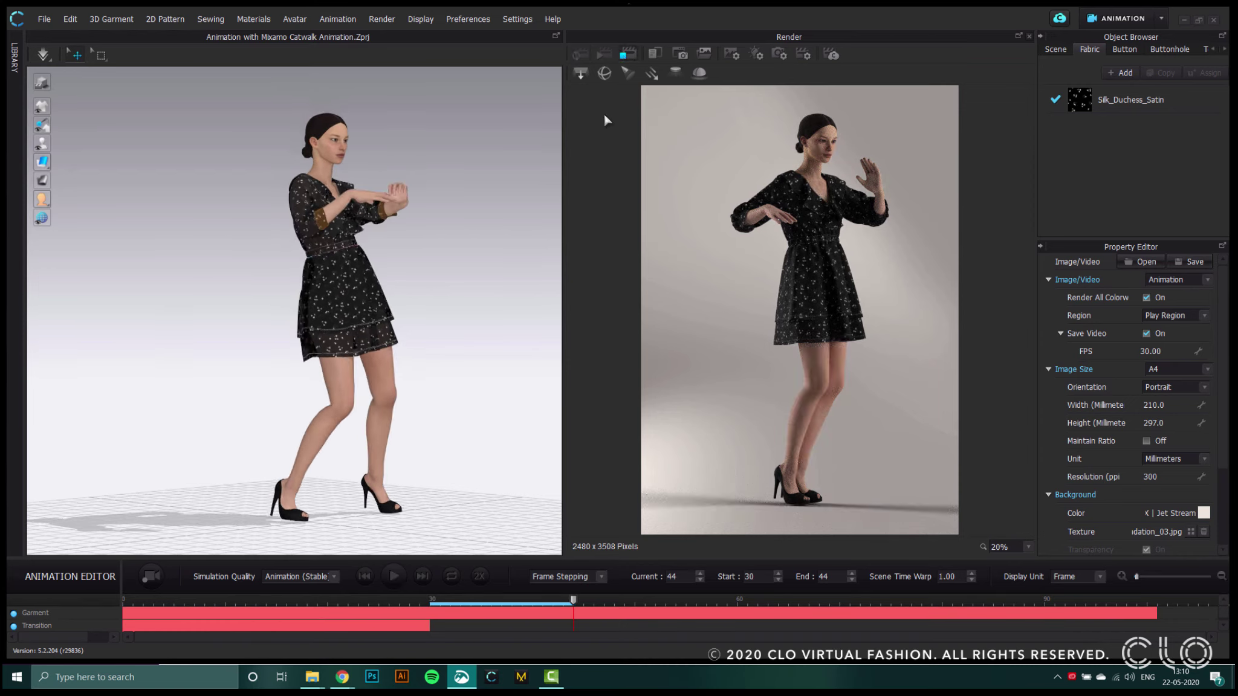
pyautogui.click(580, 54)
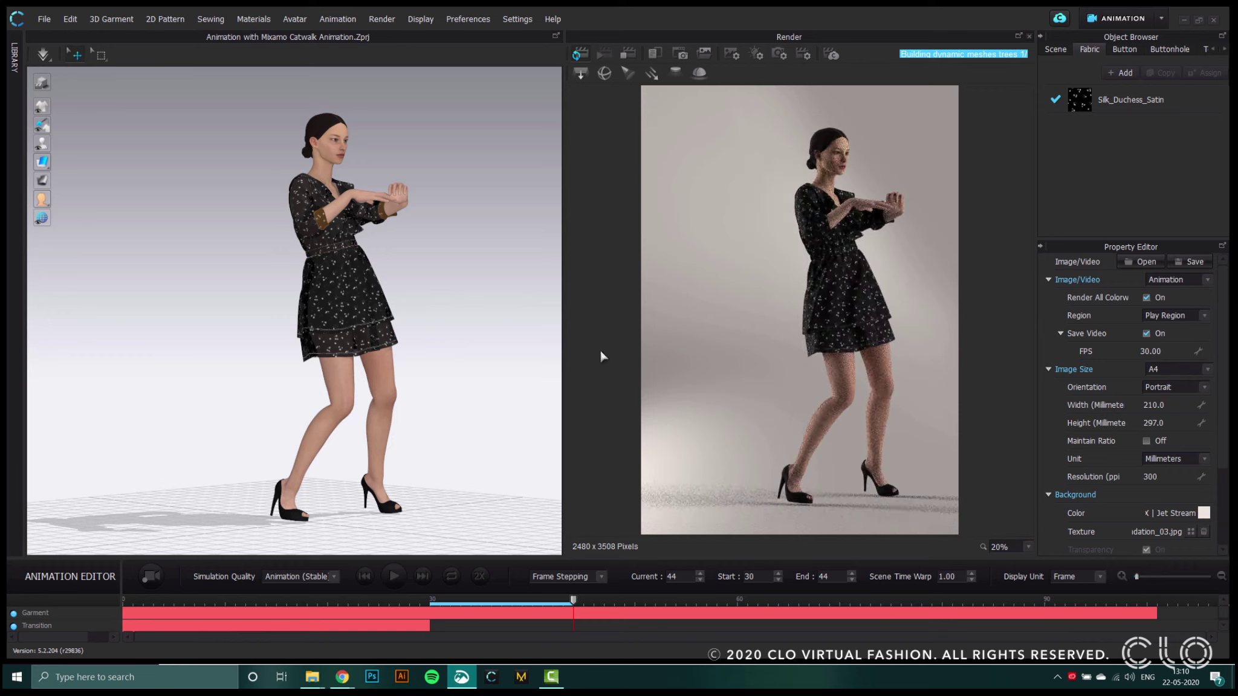
# Open the Custom View window and save the current camera angle as a new viewpoint
pyautogui.rightClick(500, 151)
pyautogui.click(537, 305)
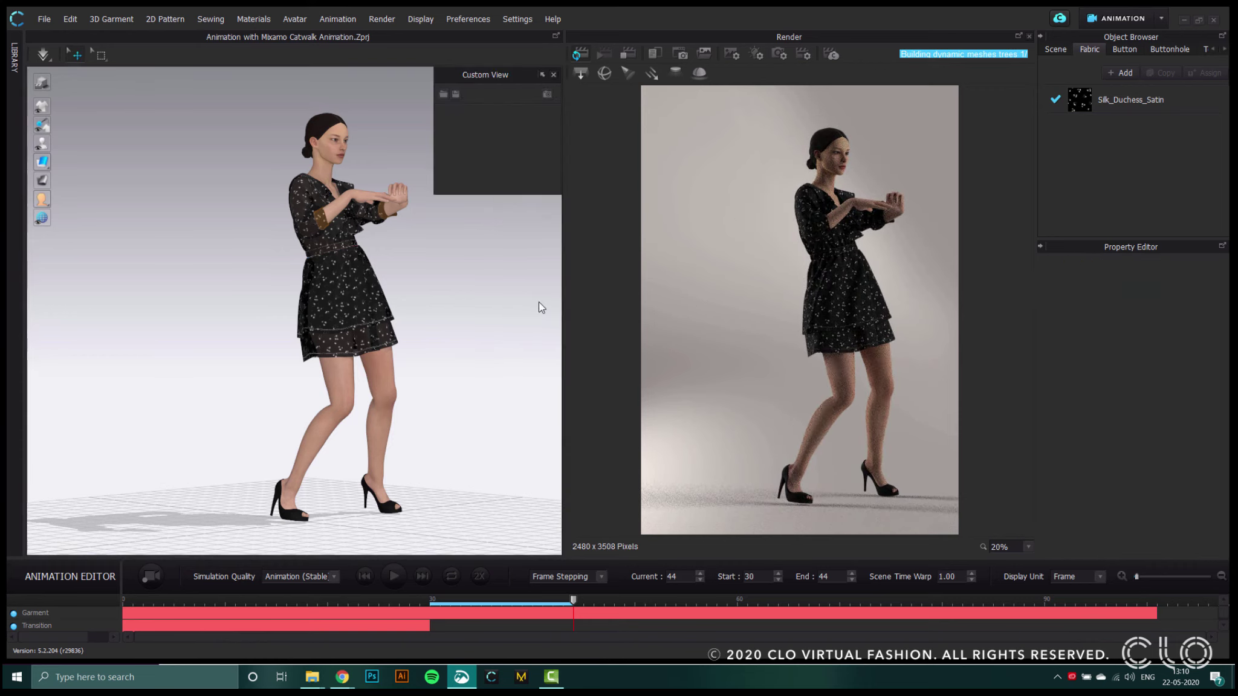
pyautogui.click(546, 95)
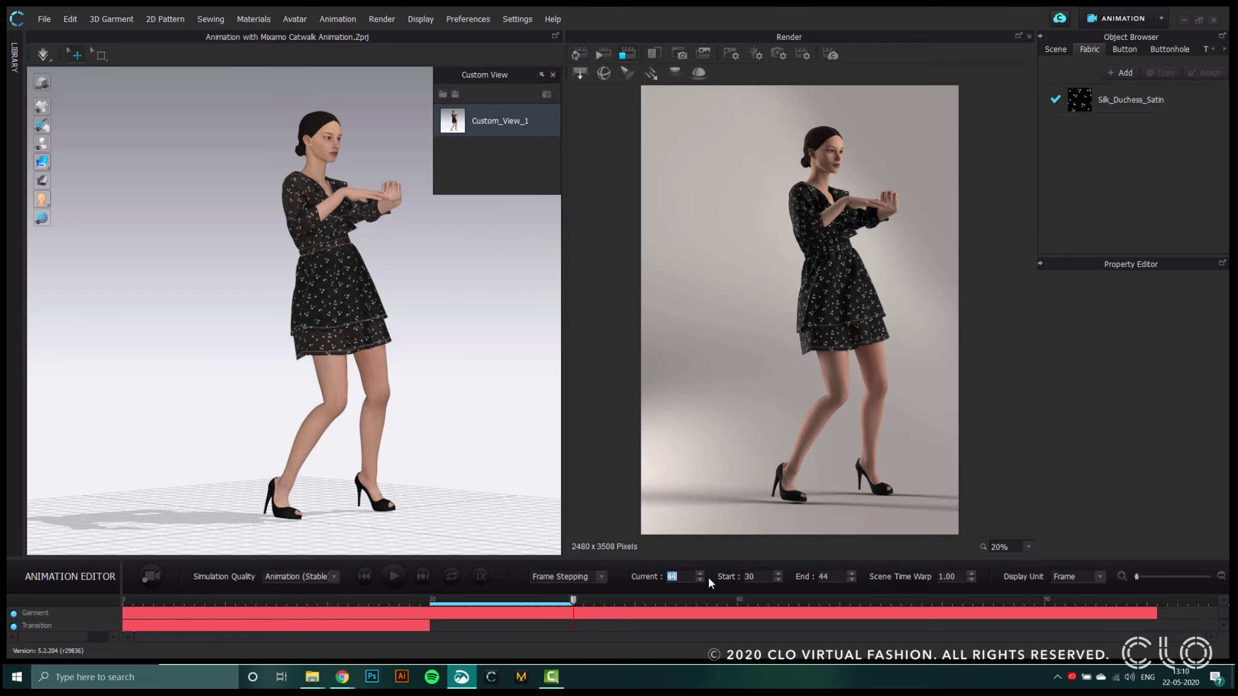
# Set the timeline's play region to frames 44 to 101
pyautogui.doubleClick(760, 578)
pyautogui.write('44')
pyautogui.press('Return')
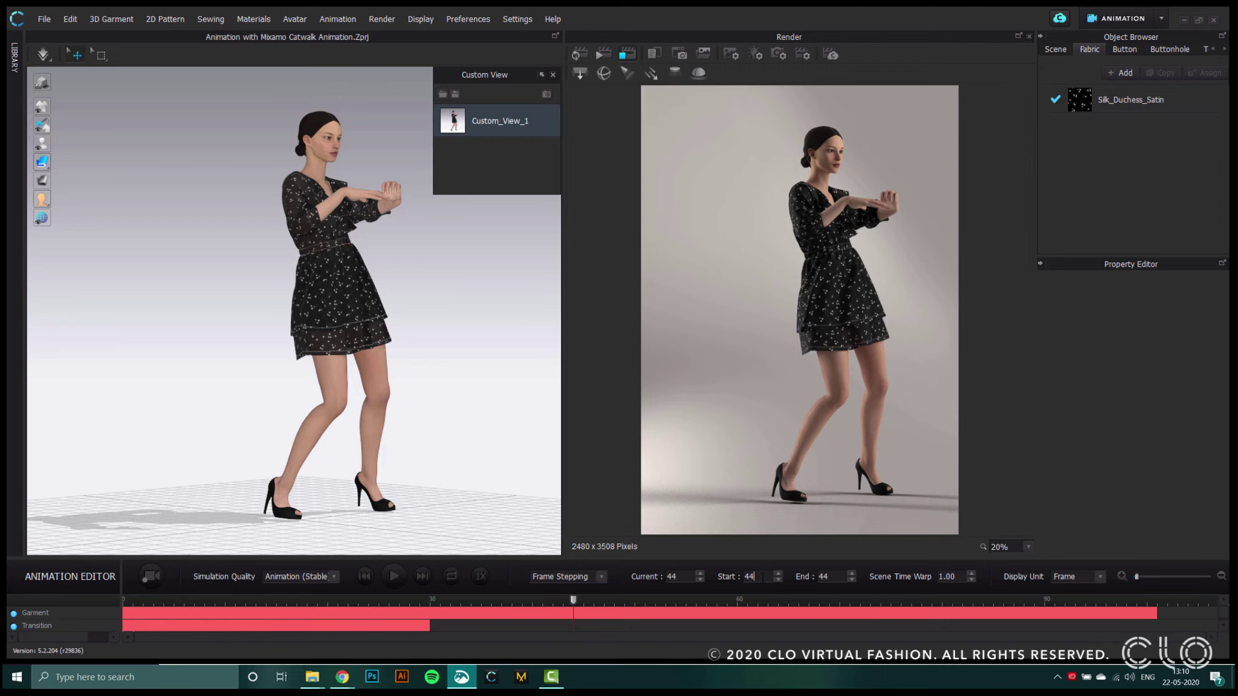
pyautogui.doubleClick(823, 577)
pyautogui.write('100')
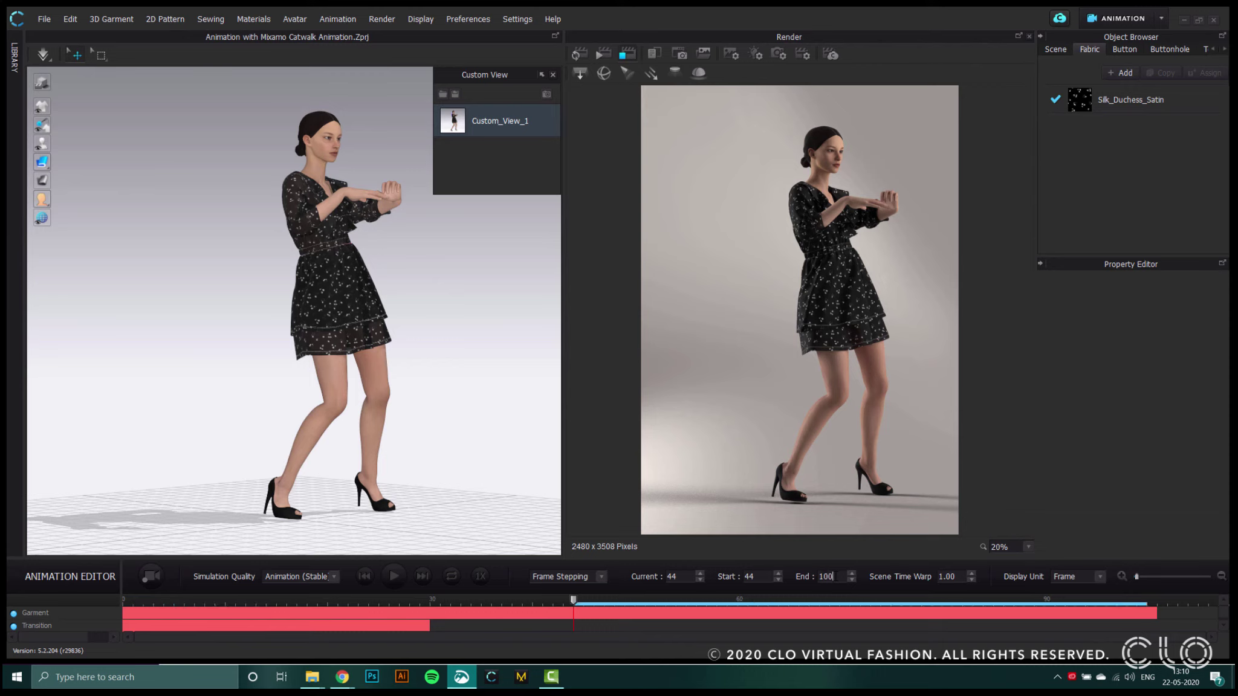
pyautogui.press('Return')
pyautogui.moveTo(1150, 606); pyautogui.dragTo(1156, 606)
# Turn the camera to the avatar's other side, preview-render frame 44, and save this angle as a second custom view
pyautogui.moveTo(458, 357); pyautogui.dragTo(357, 360, button='right')
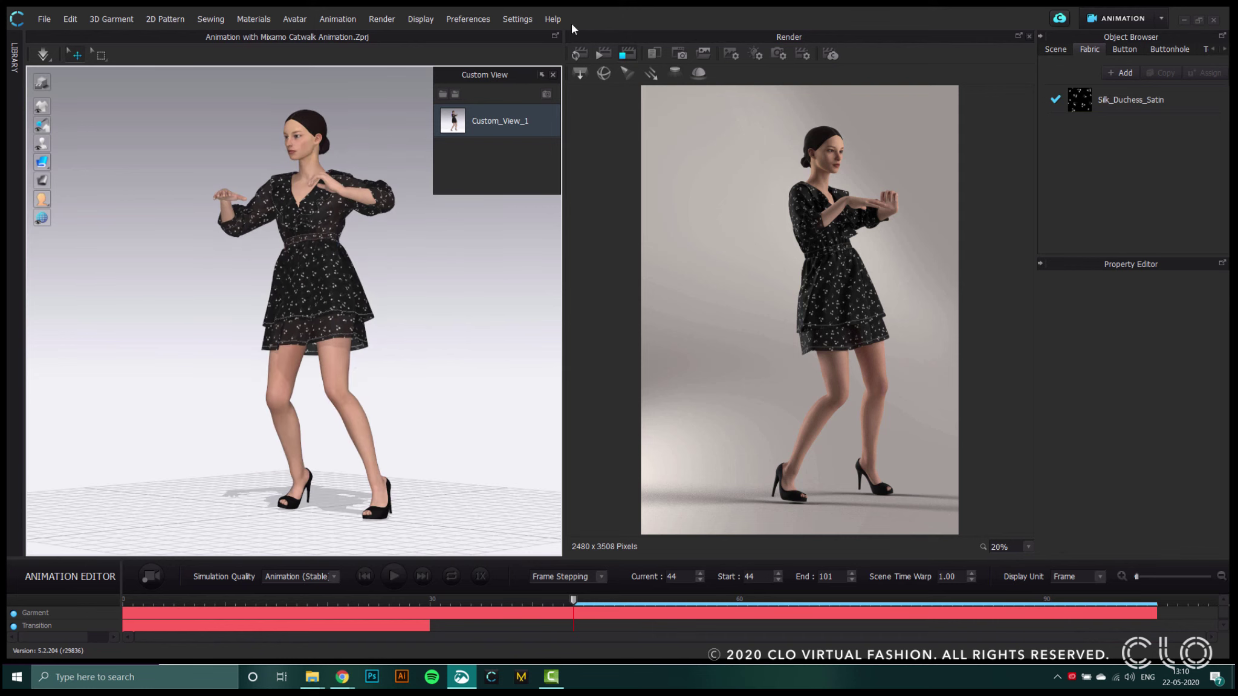
pyautogui.click(579, 54)
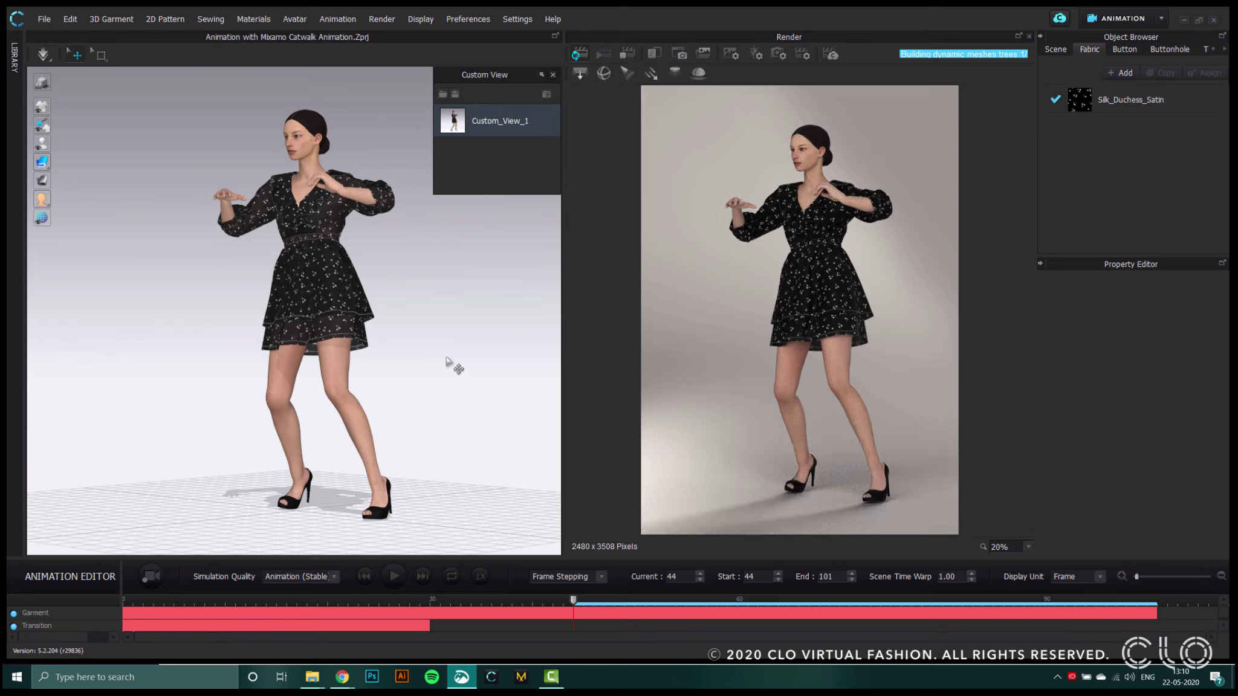
pyautogui.moveTo(454, 359); pyautogui.dragTo(458, 354, button='right')
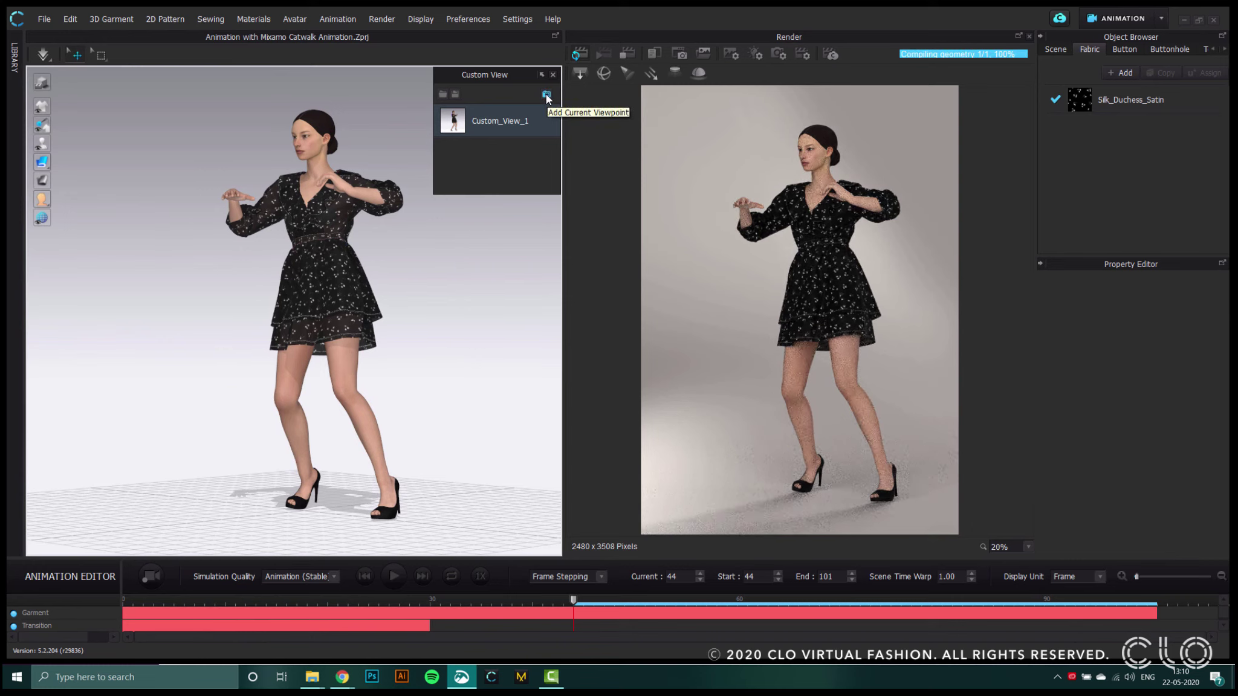
pyautogui.click(547, 95)
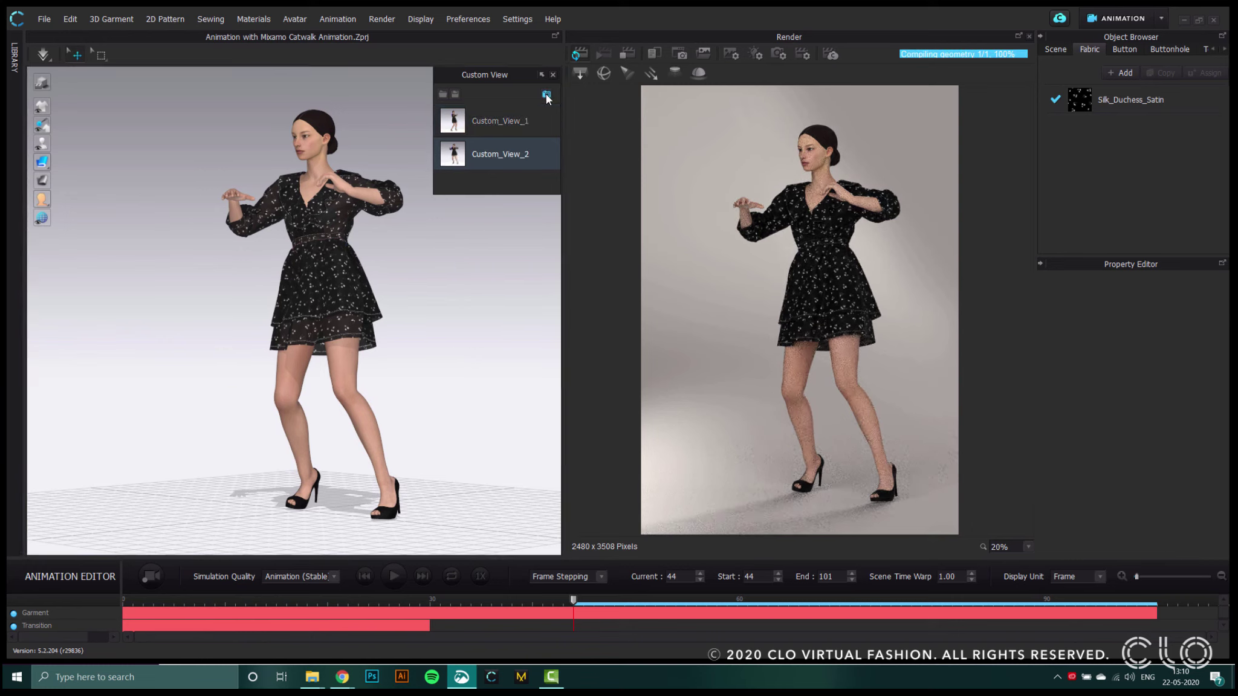
# Play through the region, pausing at frames 62 and 80 to preview-render the second camera angle
pyautogui.click(395, 575)
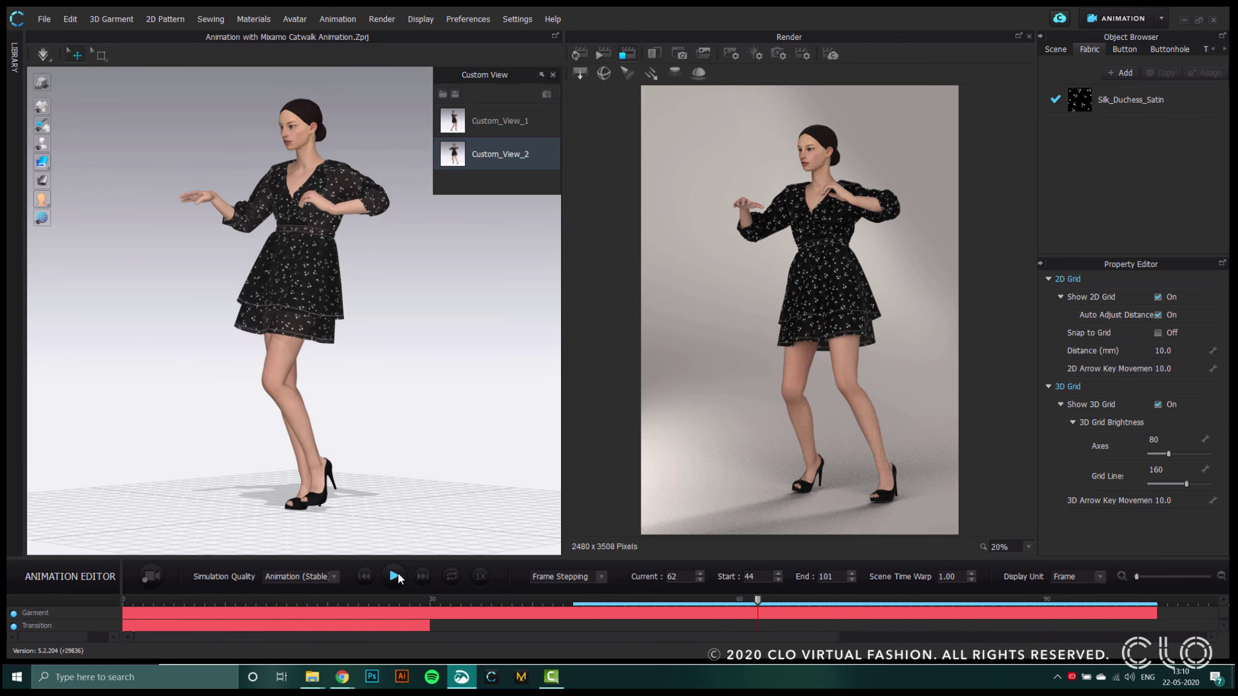
pyautogui.click(579, 53)
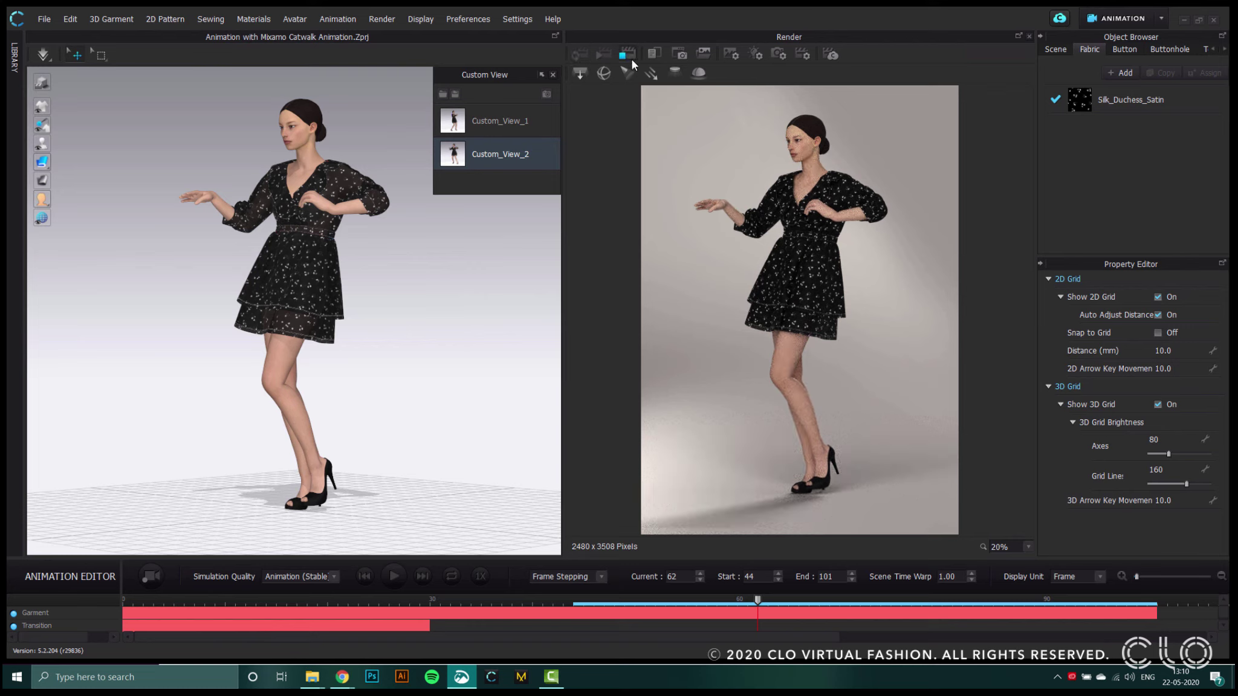
pyautogui.click(396, 576)
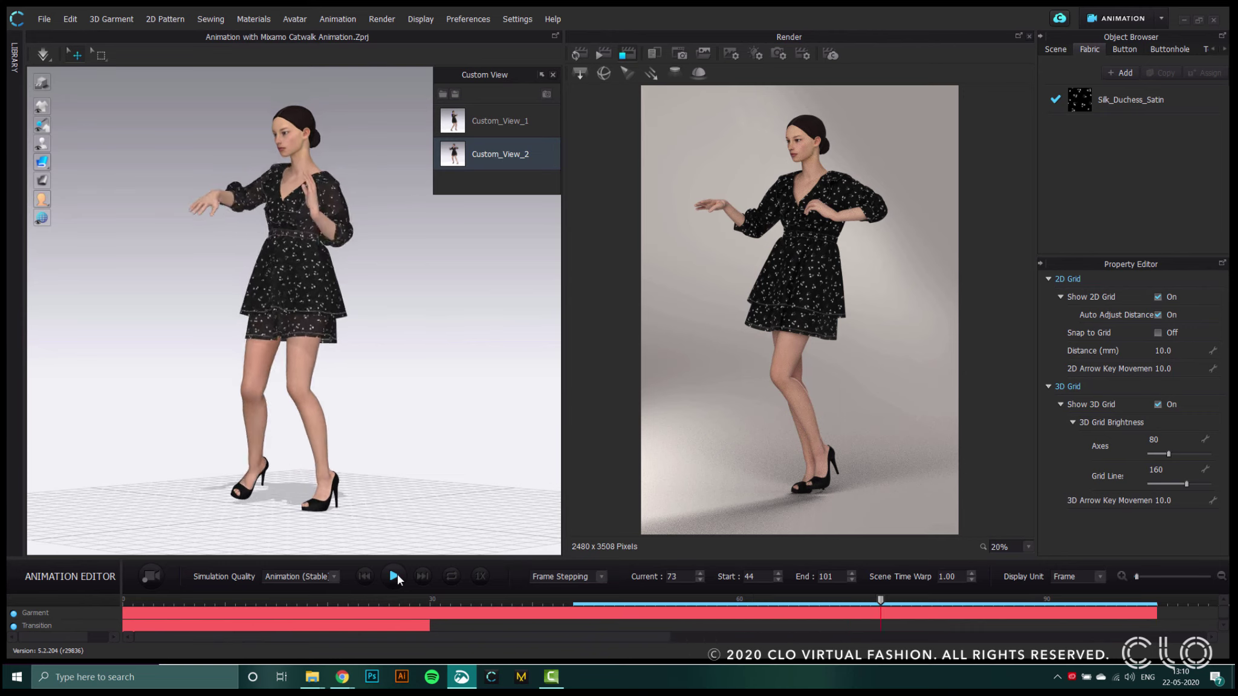
pyautogui.click(396, 575)
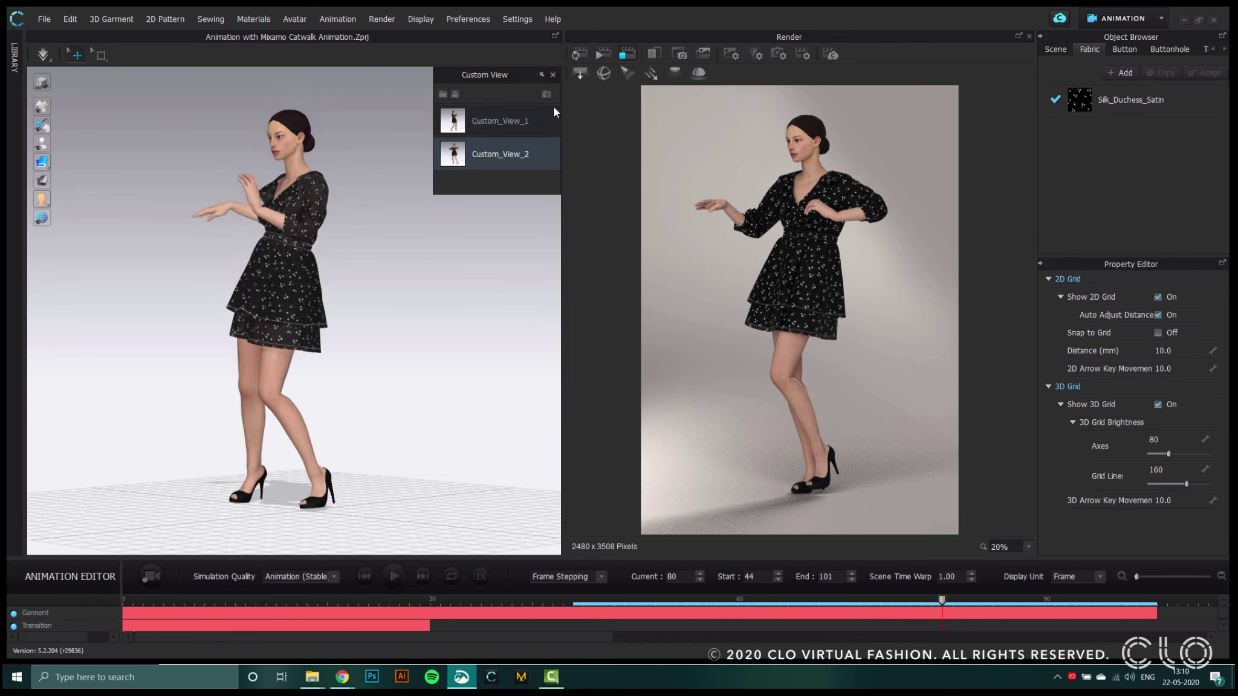
pyautogui.click(579, 54)
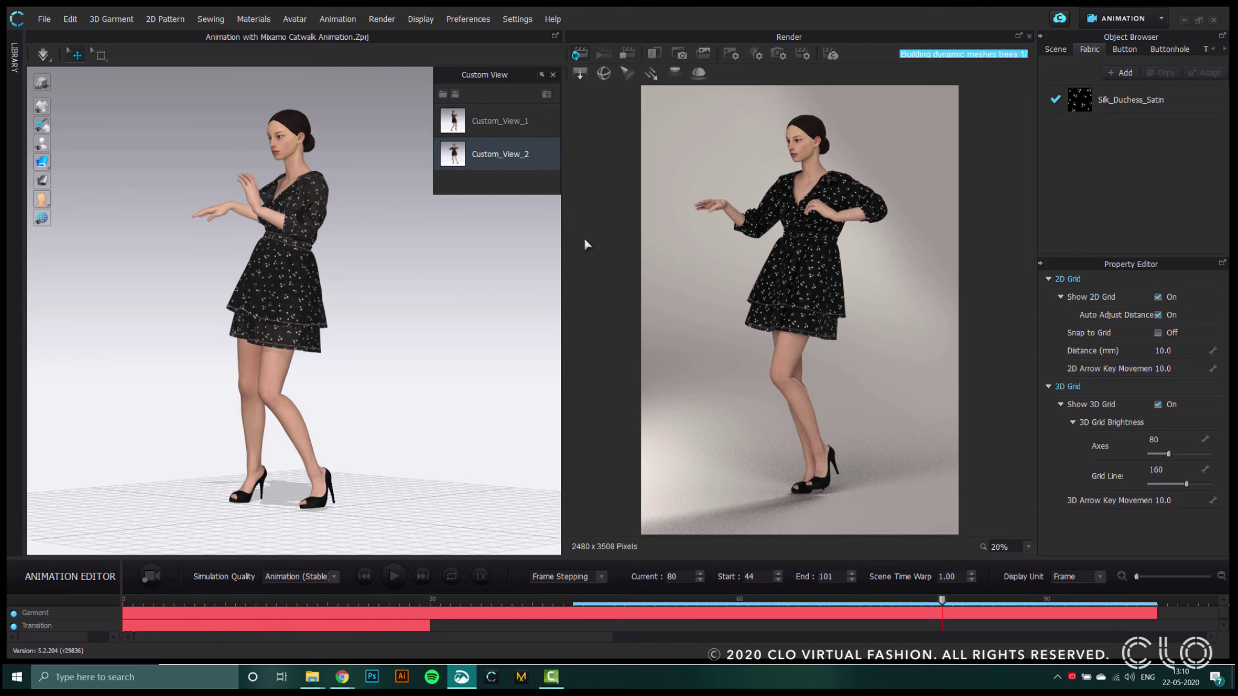
pyautogui.click(628, 56)
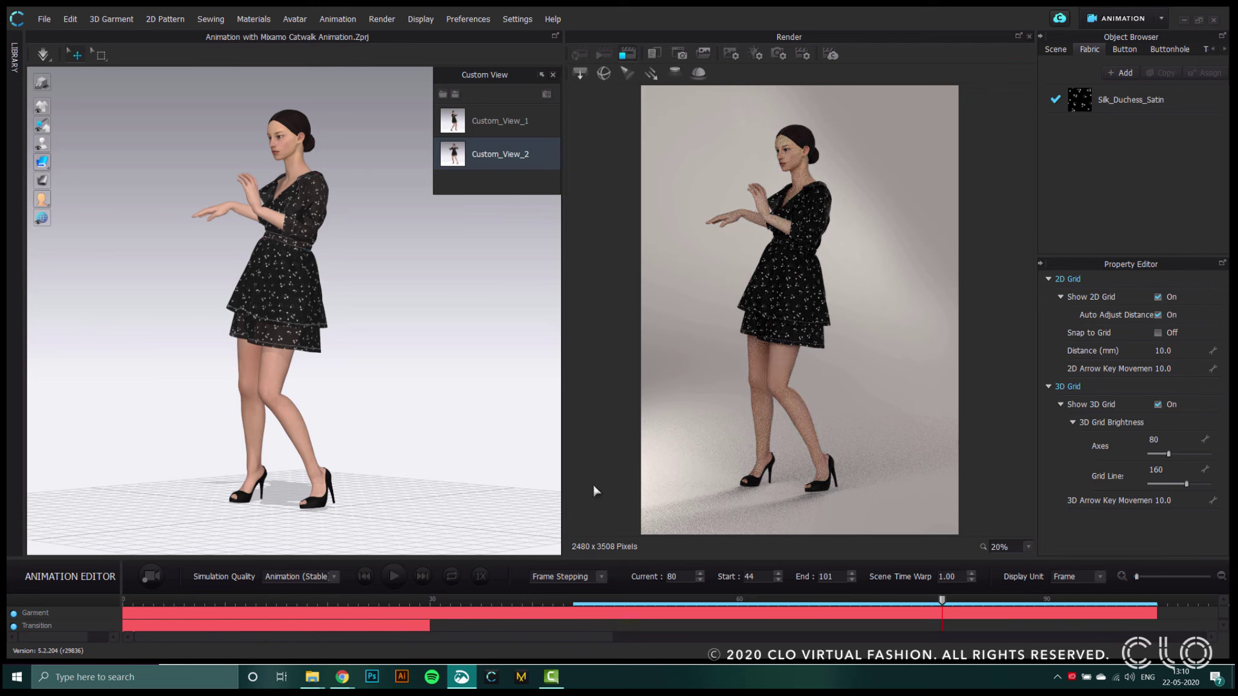
# Play the animation to frame 101 and replay it from frame 78, toggling repeat playback
pyautogui.click(385, 578)
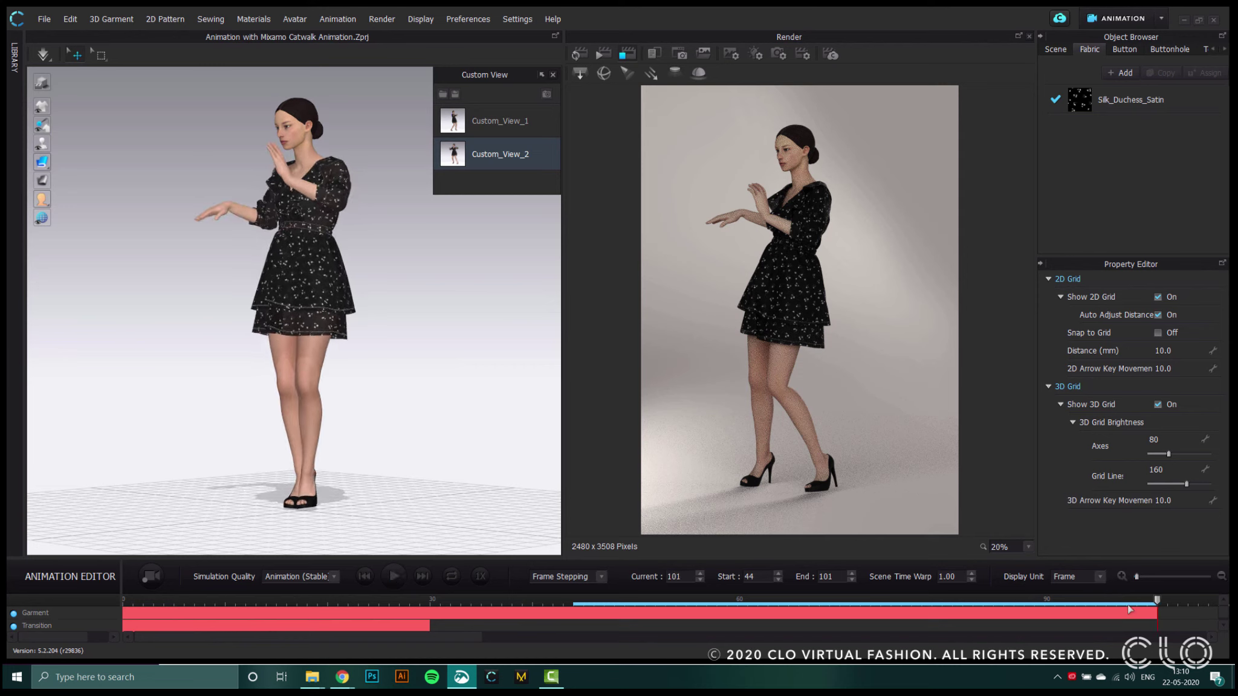
pyautogui.click(920, 609)
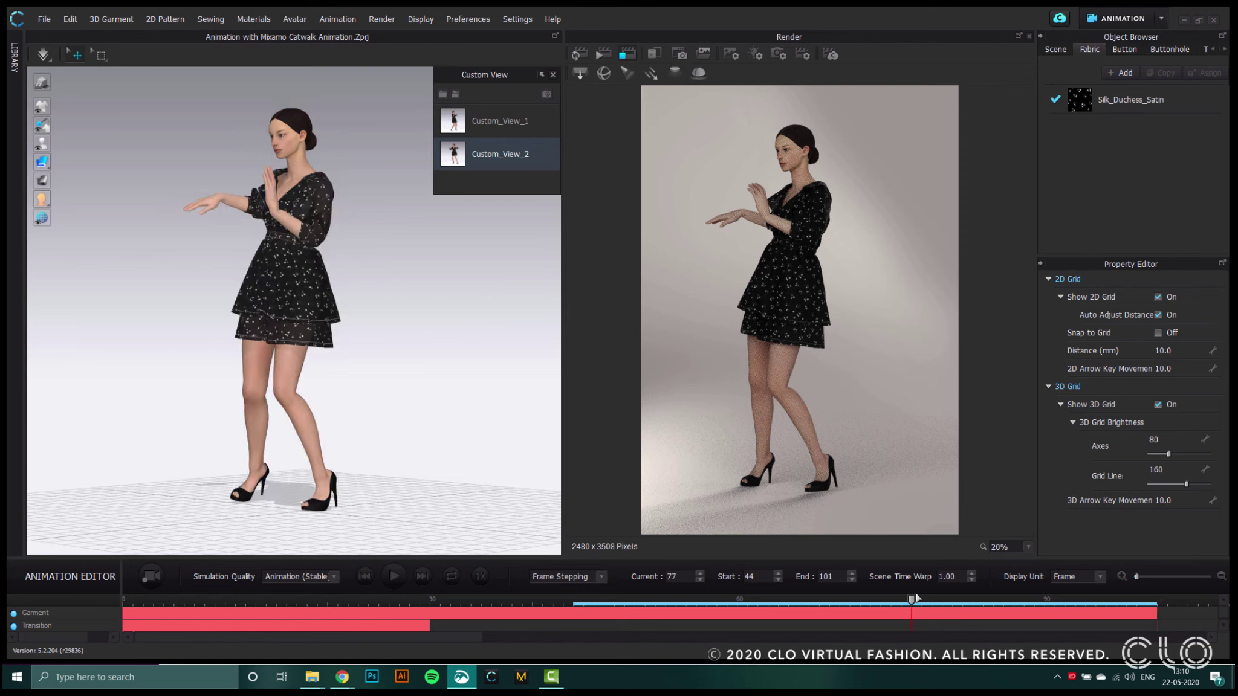
pyautogui.click(451, 576)
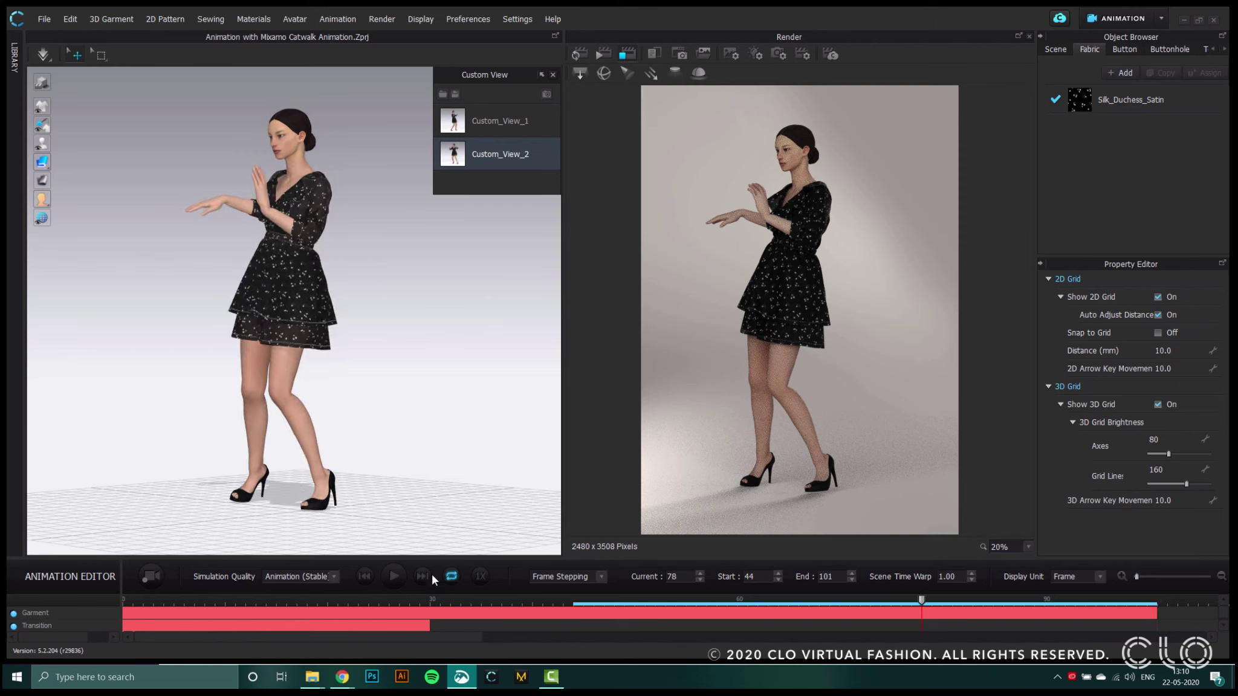
pyautogui.click(398, 573)
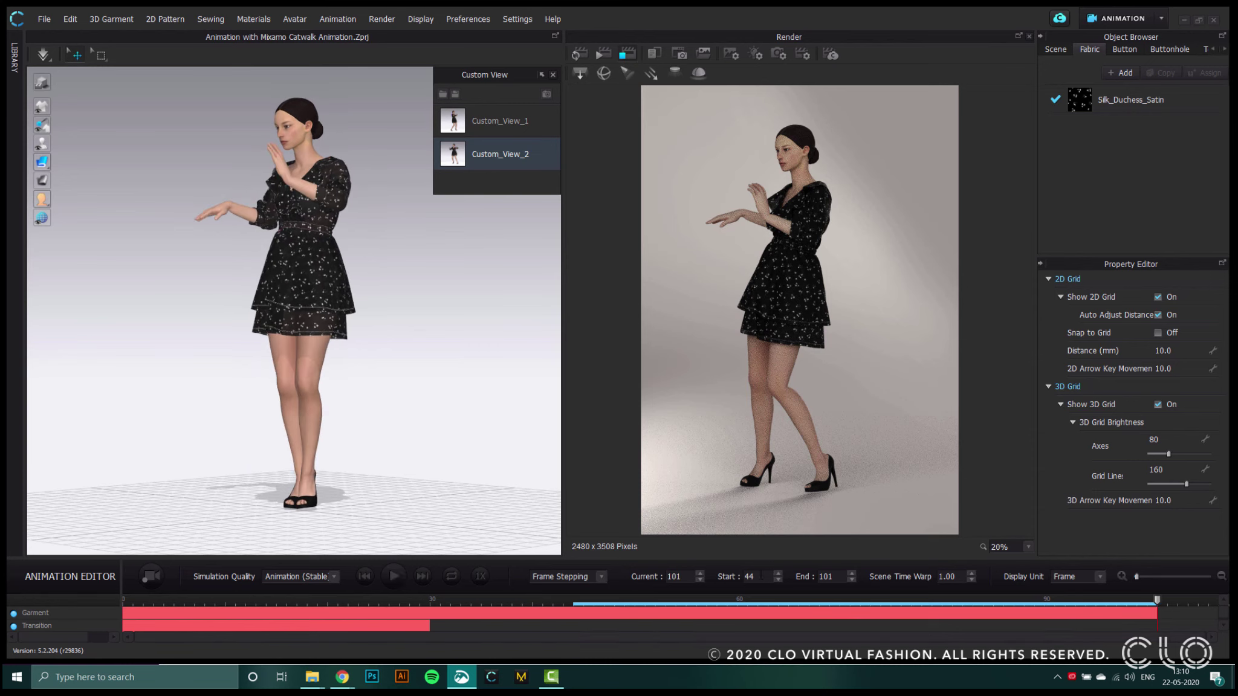
# Set the timeline's play region to frames 30 to 44 and move the current frame to 30
pyautogui.doubleClick(761, 575)
pyautogui.write('30')
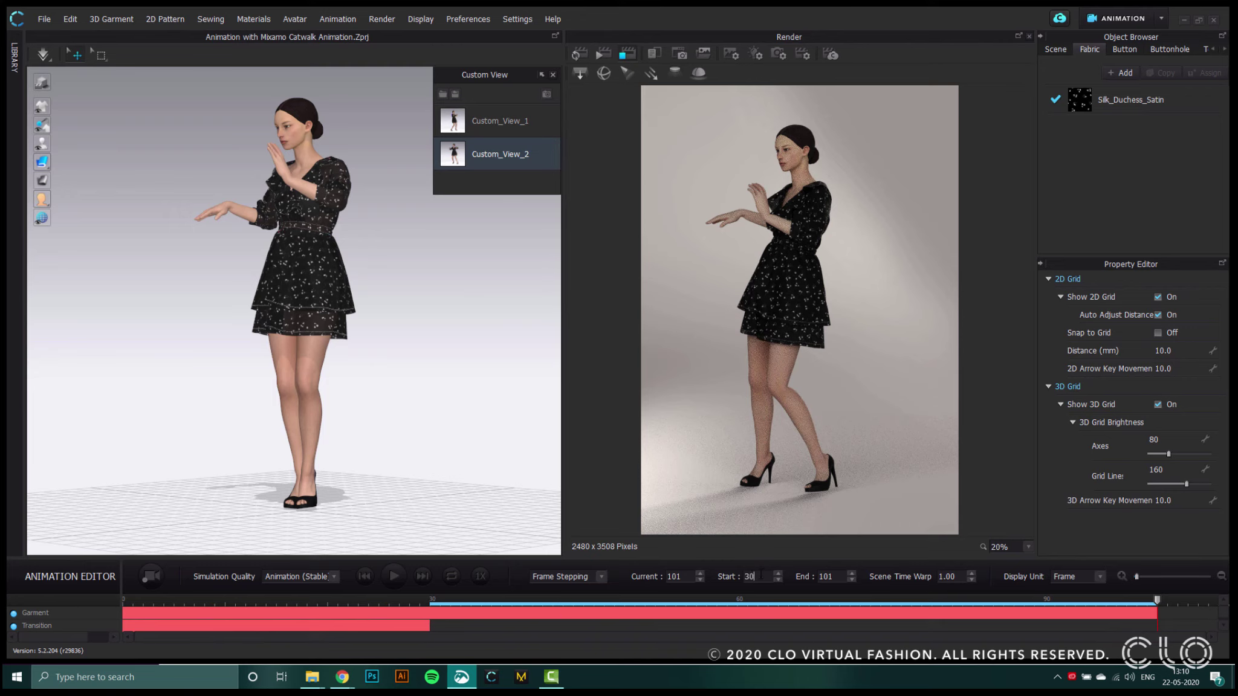
pyautogui.press('Return')
pyautogui.doubleClick(826, 576)
pyautogui.write('44')
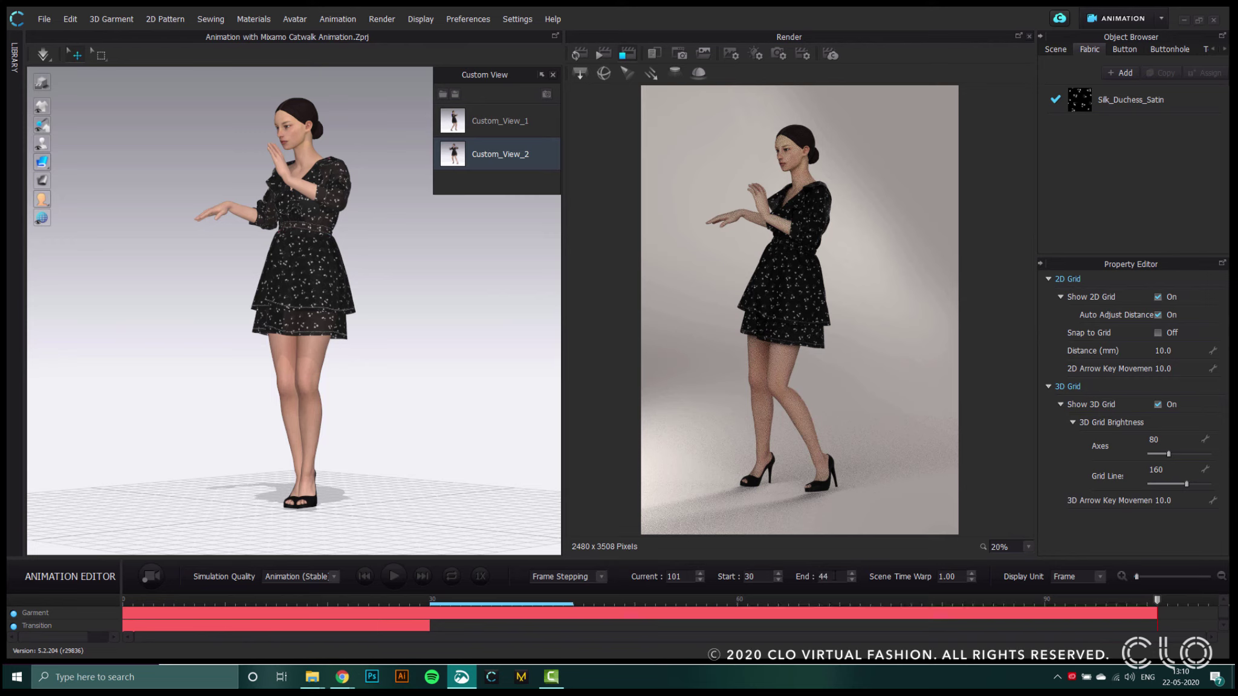
pyautogui.press('Return')
pyautogui.click(1156, 606)
pyautogui.moveTo(440, 606); pyautogui.dragTo(431, 607)
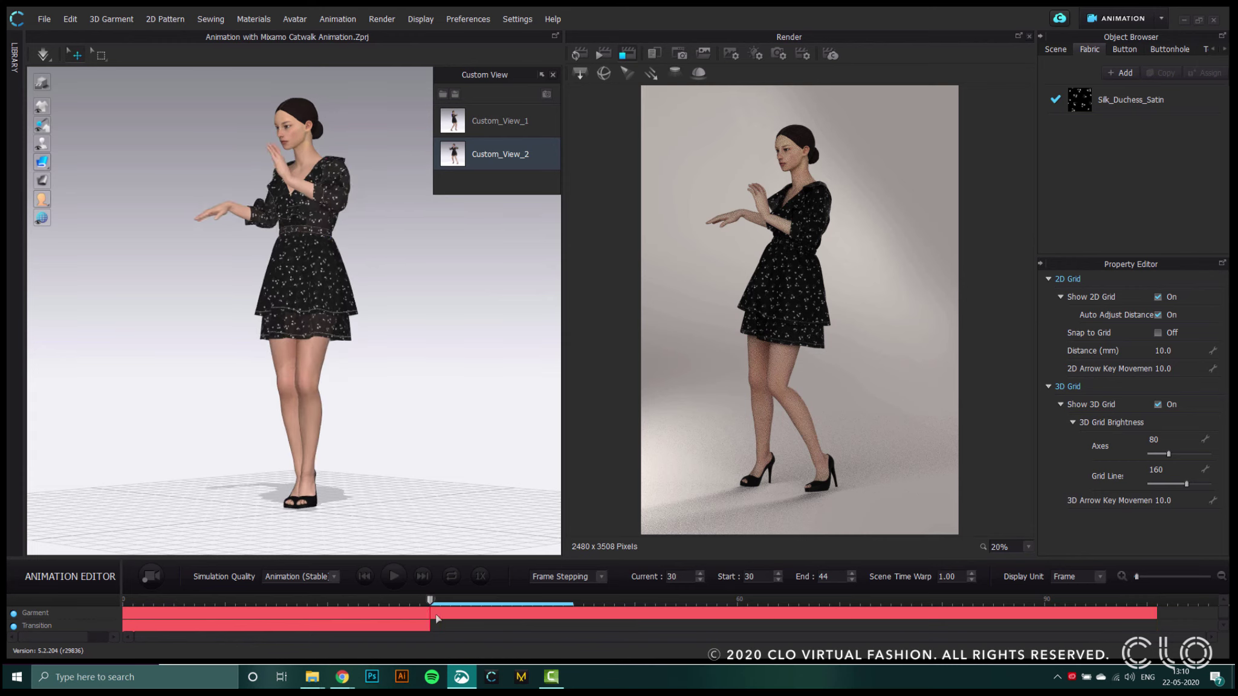
# Switch the camera to Custom_View_1, preview-render frame 30 from it, and stop the interactive render
pyautogui.click(583, 56)
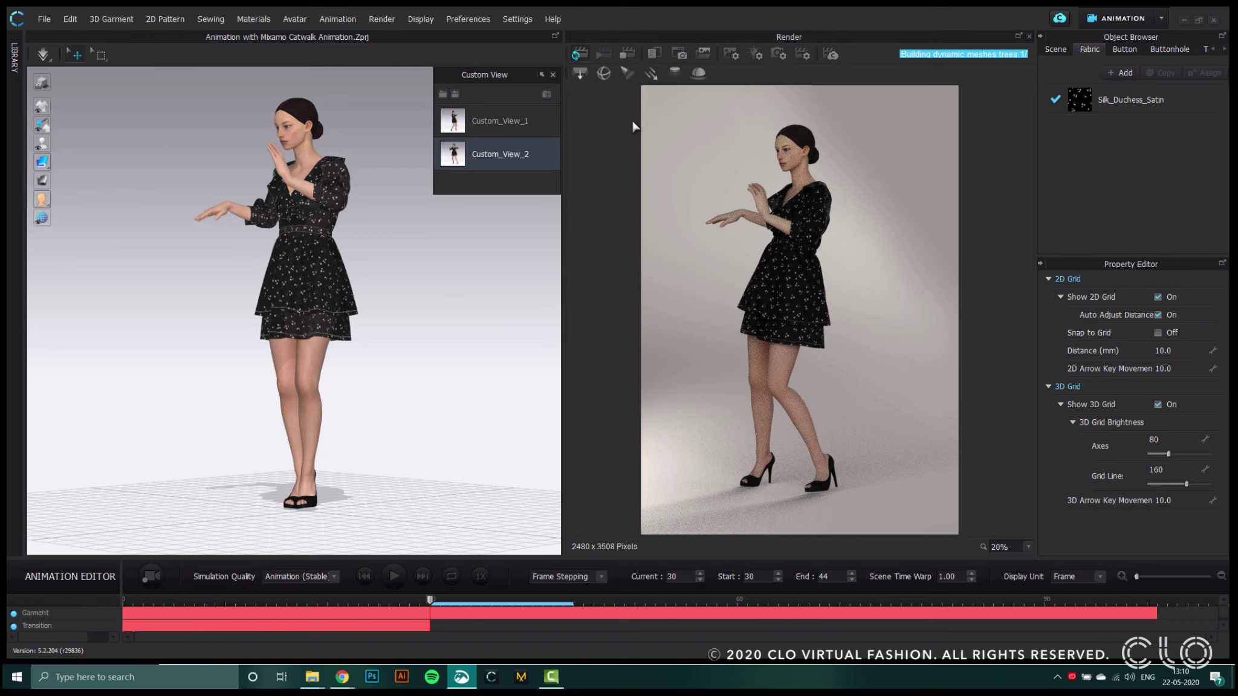
pyautogui.click(512, 122)
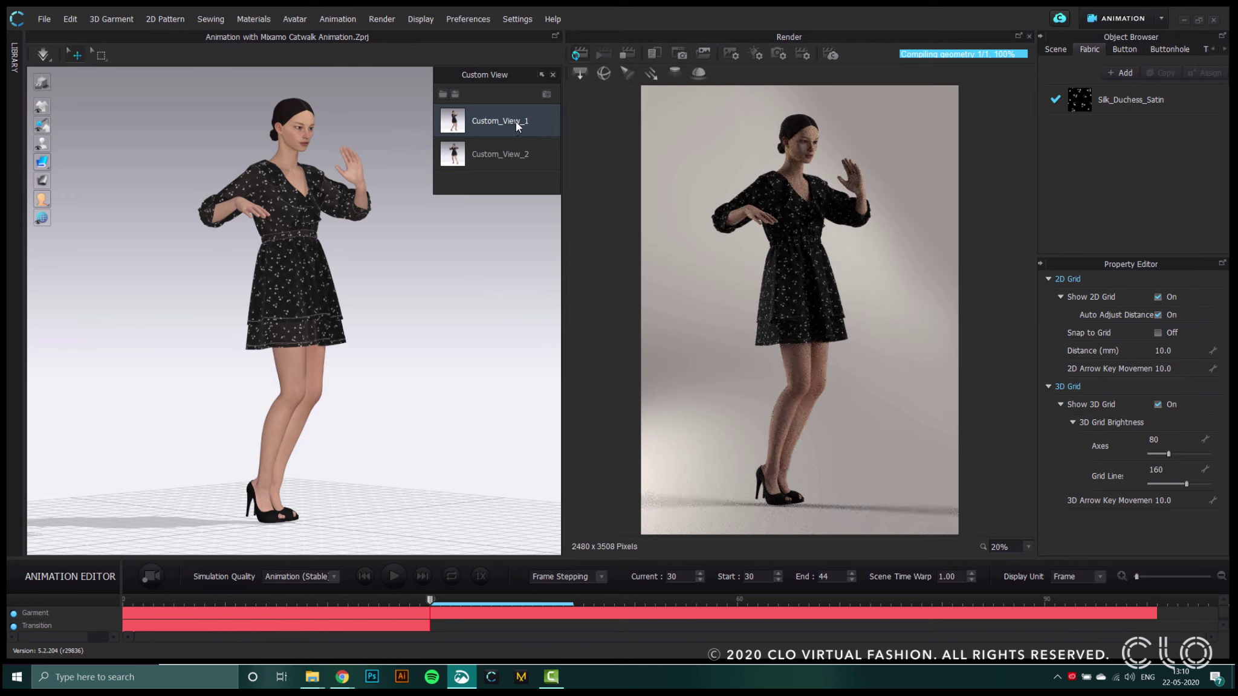
pyautogui.click(625, 56)
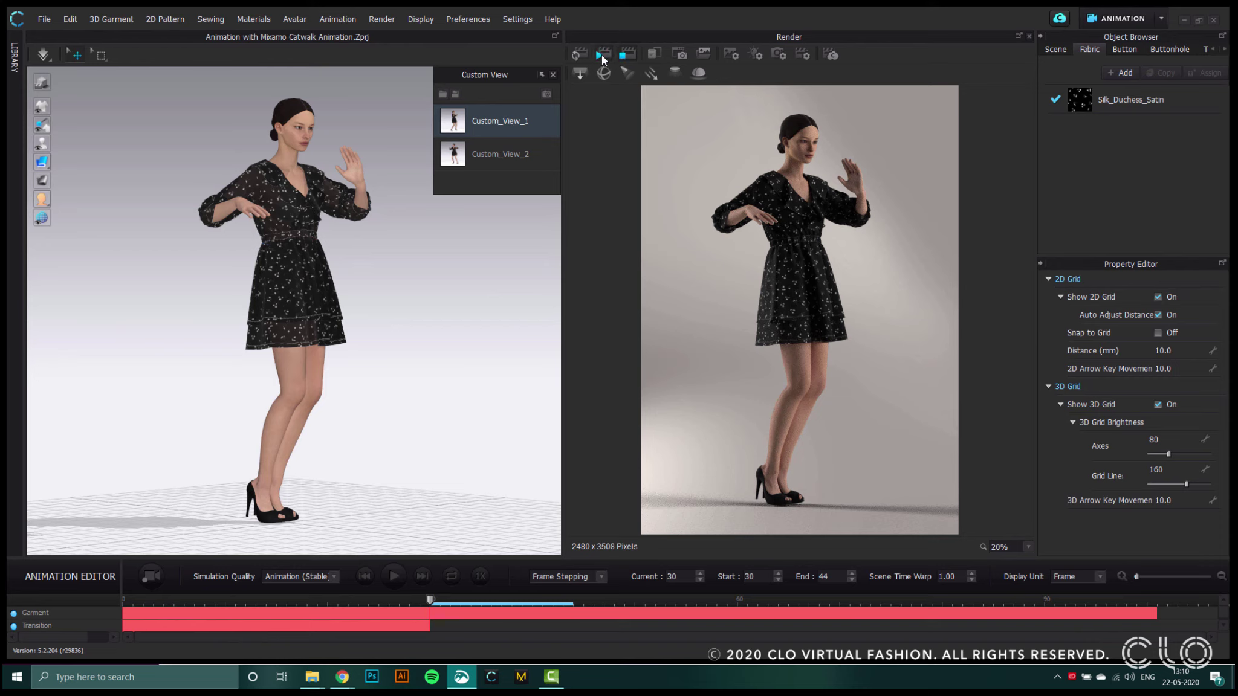
# Start the final render of frames 30 to 44 from Custom_View_1, and stop it
pyautogui.click(601, 55)
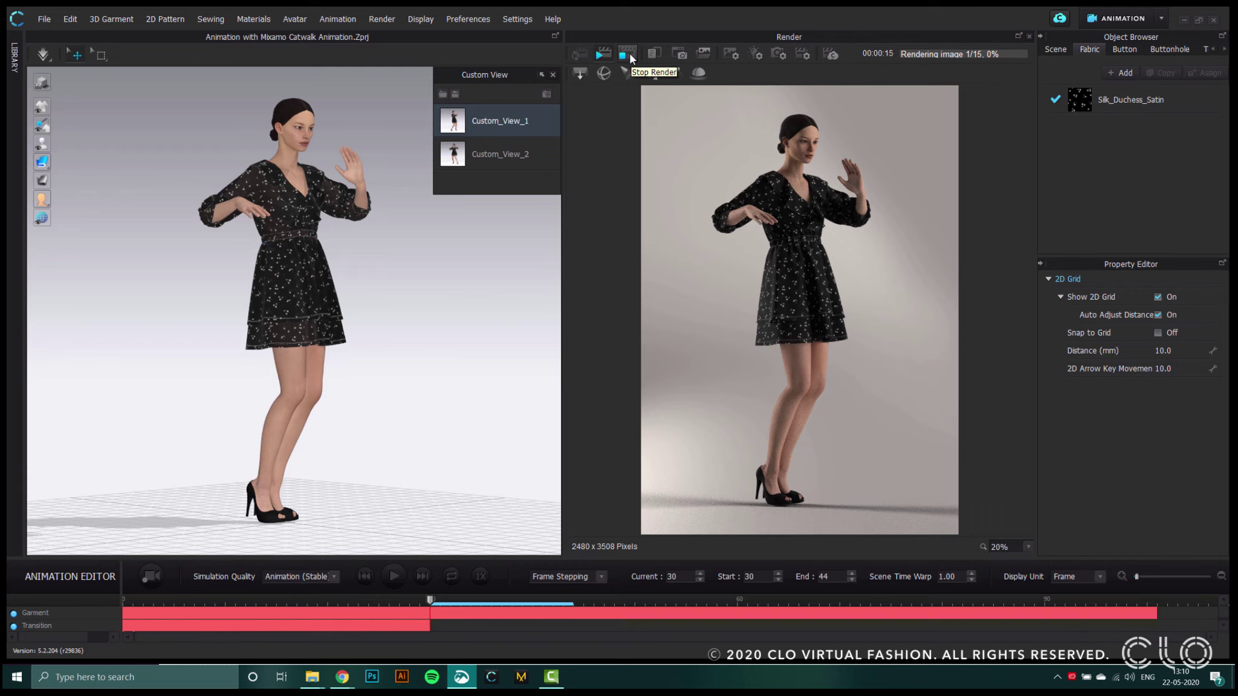
pyautogui.click(627, 55)
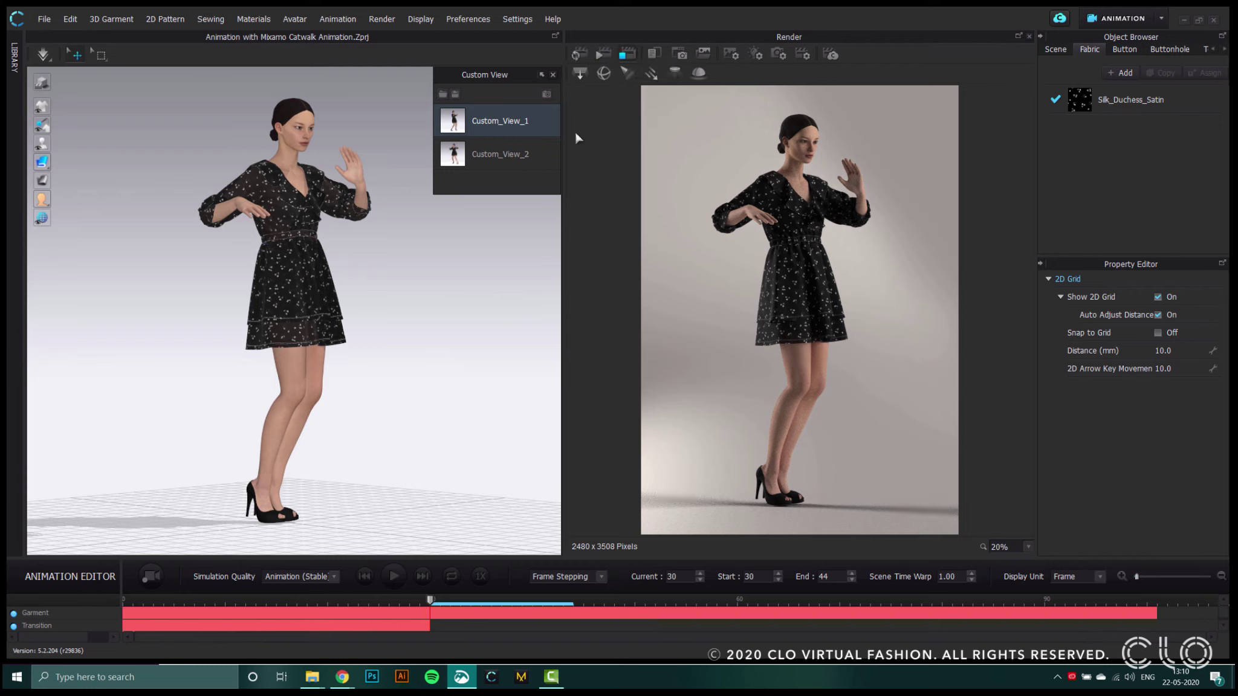
# Set the timeline's play region to frames 44 to 101 and move the current frame to 44
pyautogui.doubleClick(760, 581)
pyautogui.write('44')
pyautogui.press('Return')
pyautogui.doubleClick(822, 577)
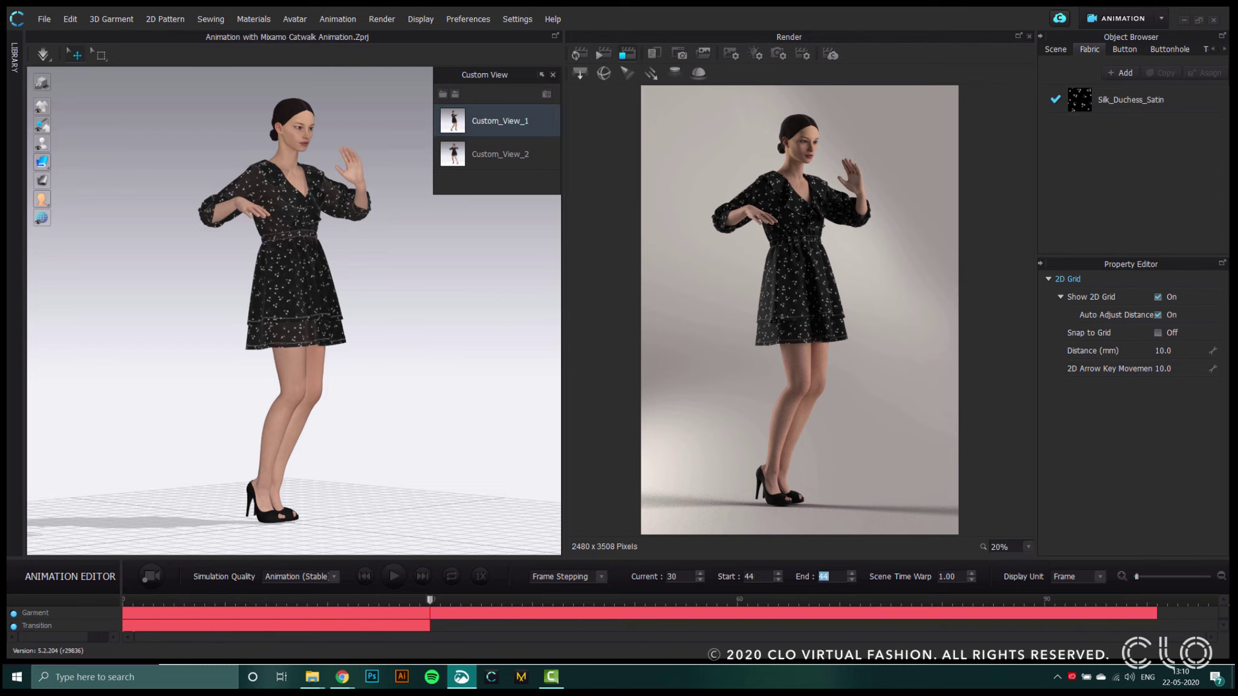
pyautogui.write('10')
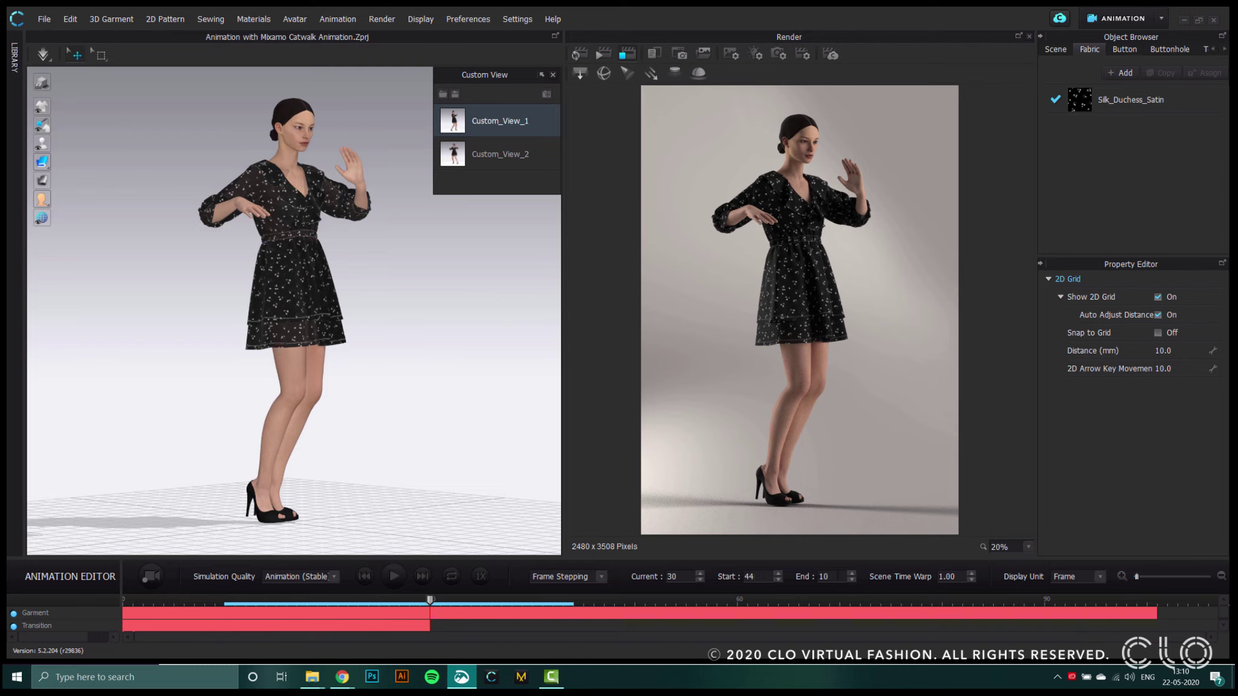
pyautogui.write('1')
pyautogui.press('Return')
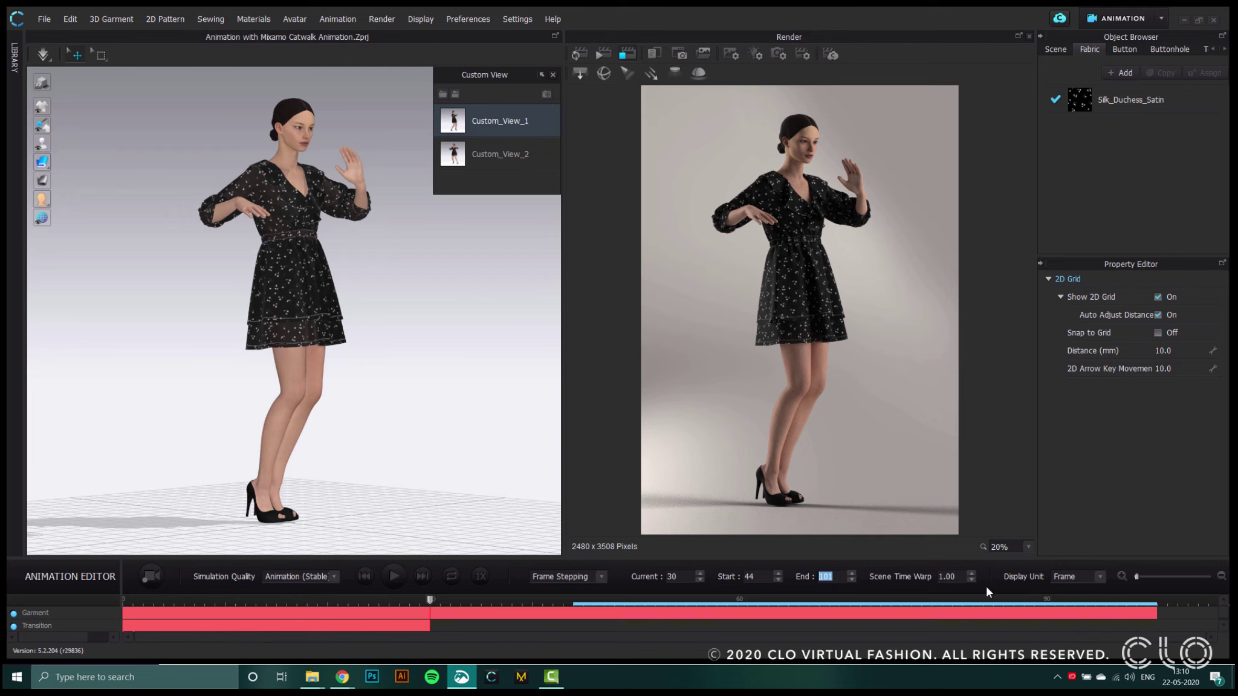
pyautogui.click(430, 601)
pyautogui.click(574, 604)
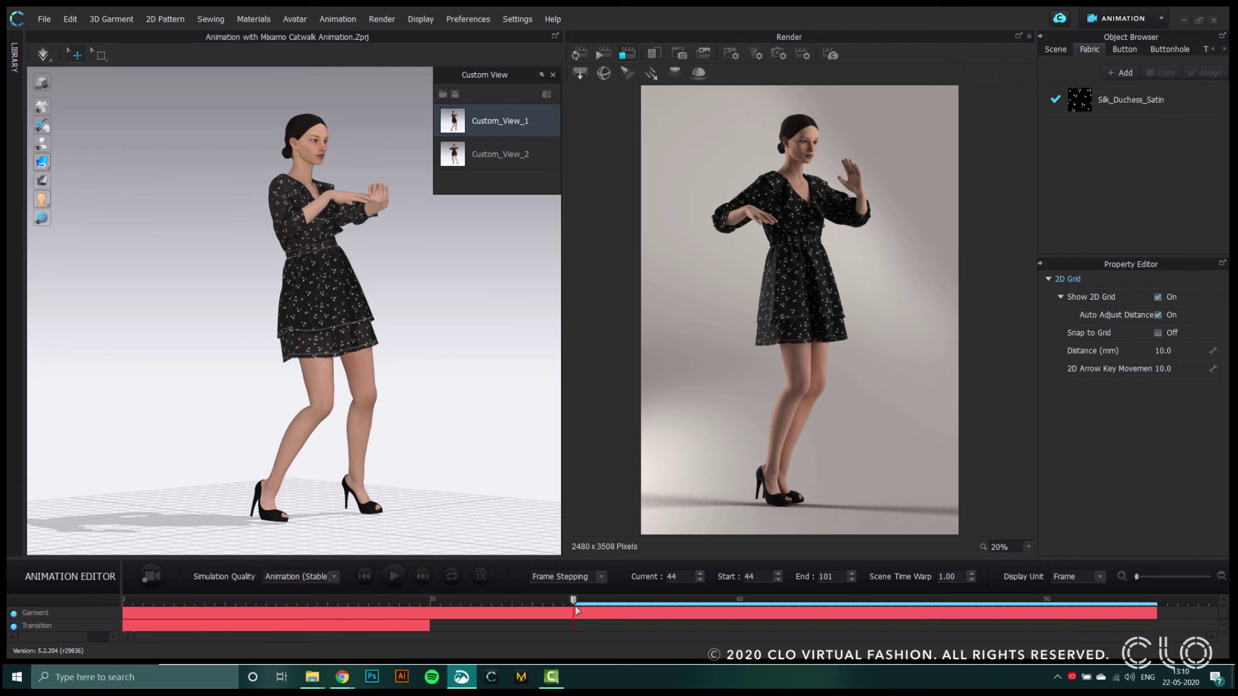
# Preview-render frame 44 from Custom_View_2, and start the final render of frames 44 to 101 from that view
pyautogui.click(579, 55)
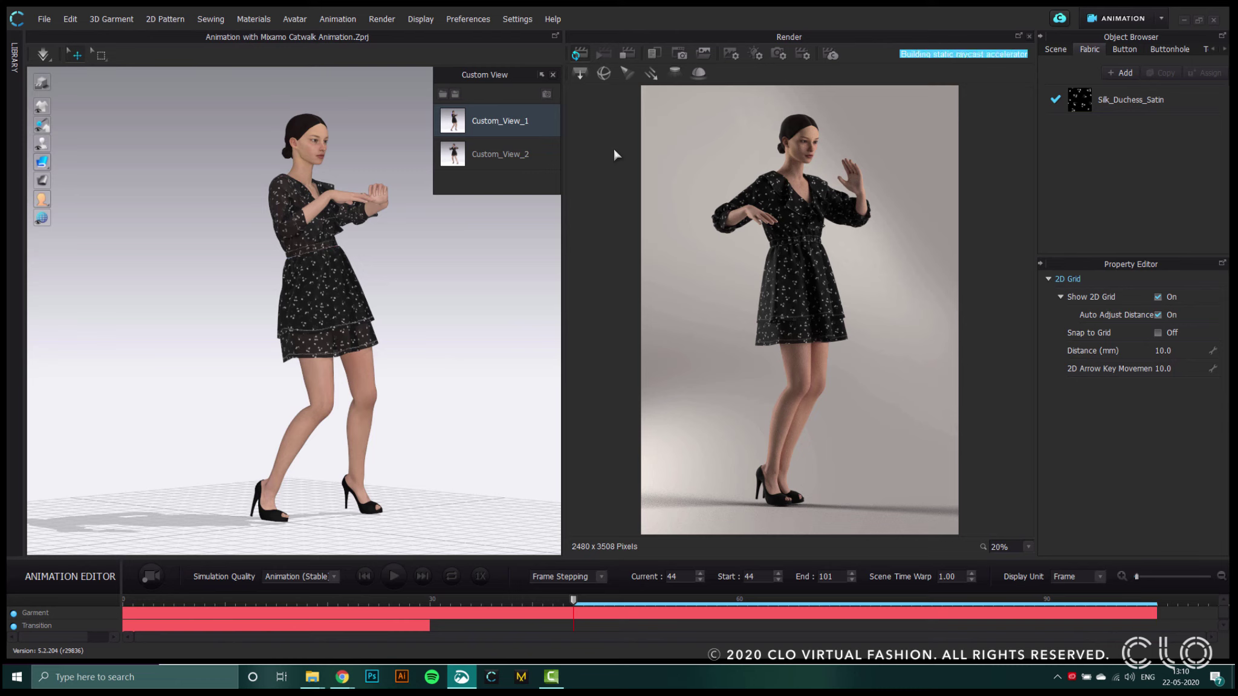
pyautogui.click(517, 159)
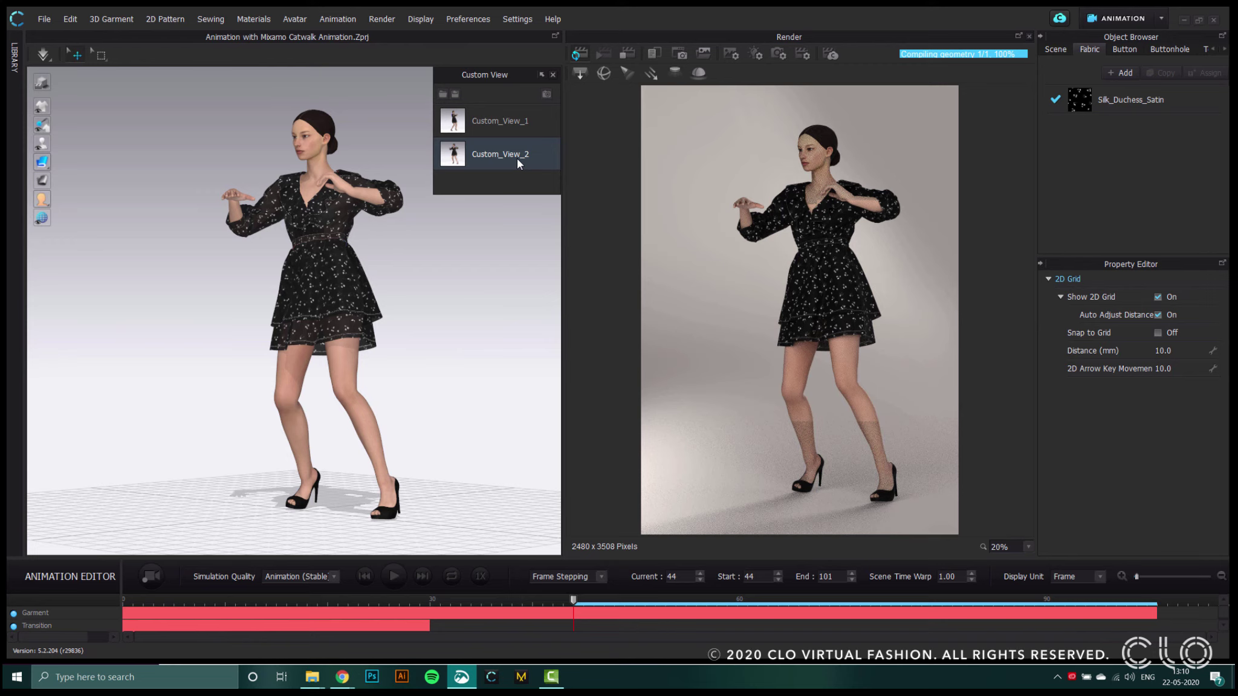
pyautogui.click(627, 54)
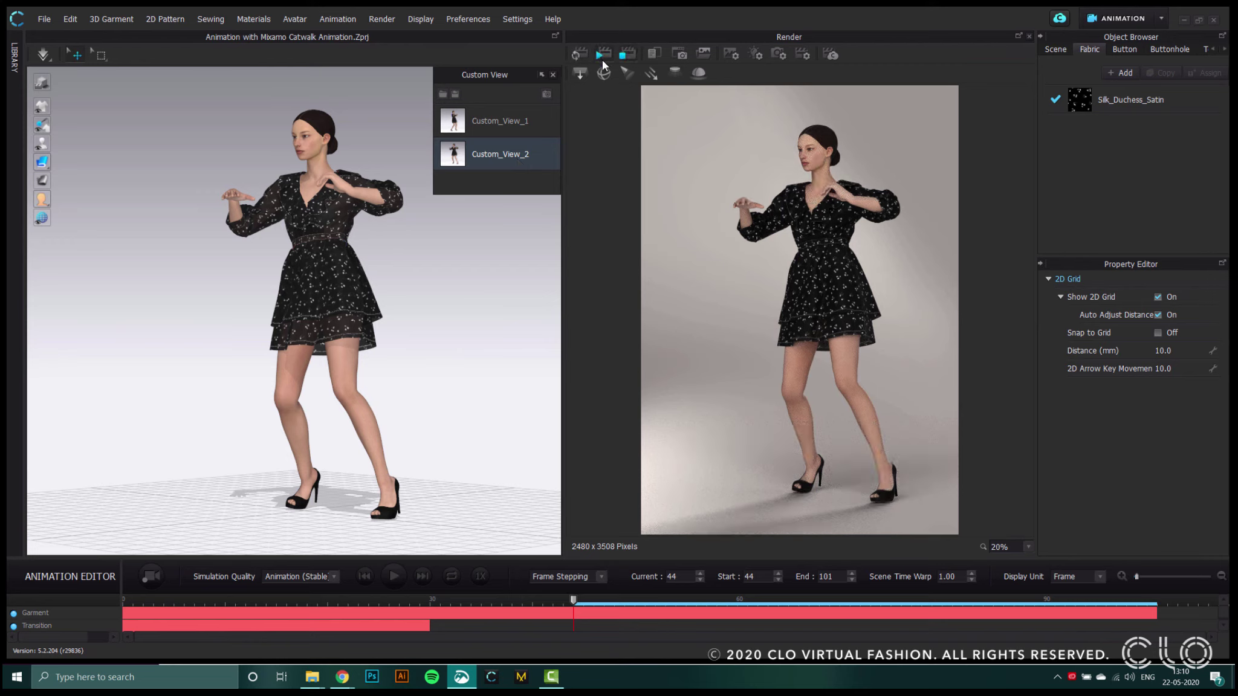
pyautogui.click(601, 60)
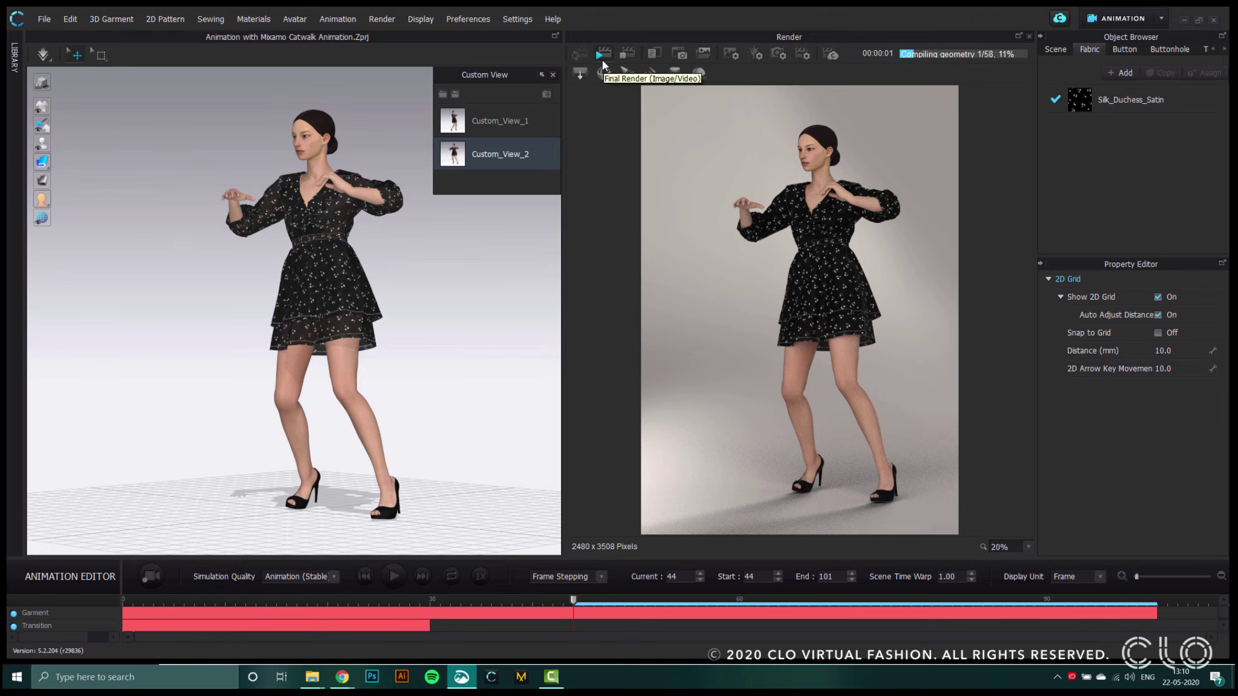